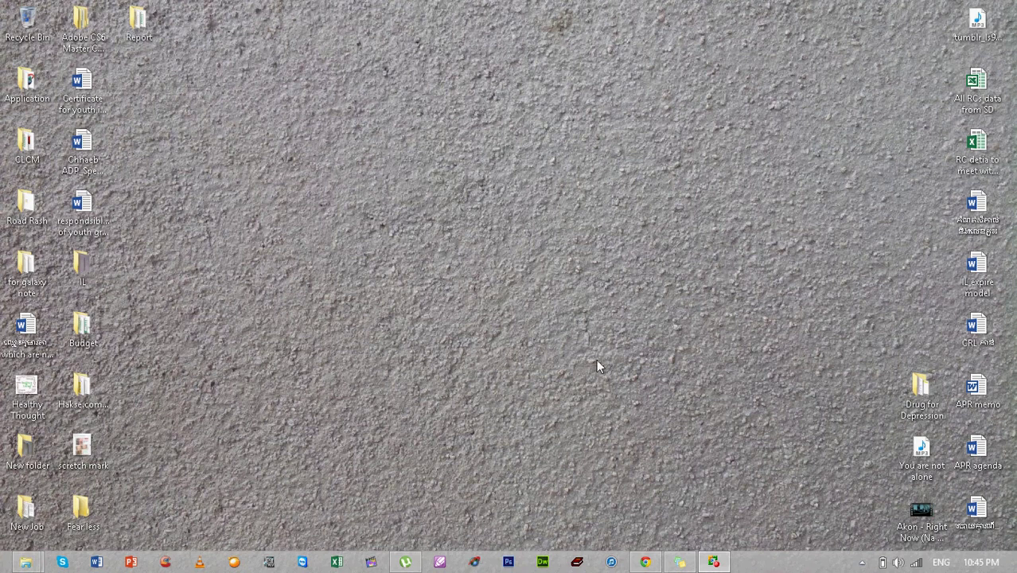
# Restore Chrome from the taskbar and load gmail.com to reach the Gmail inbox
pyautogui.click(646, 562)
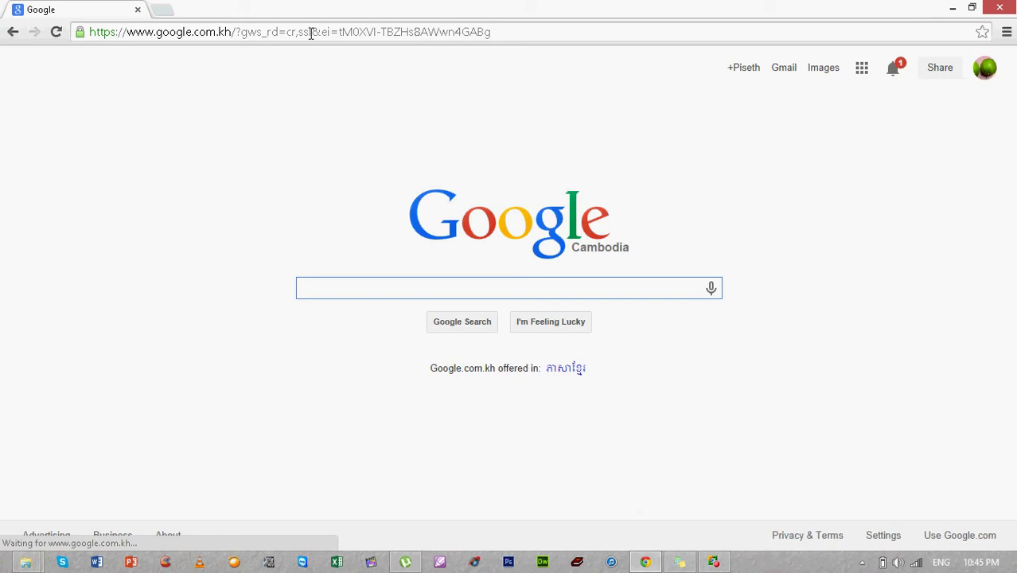
pyautogui.click(311, 33)
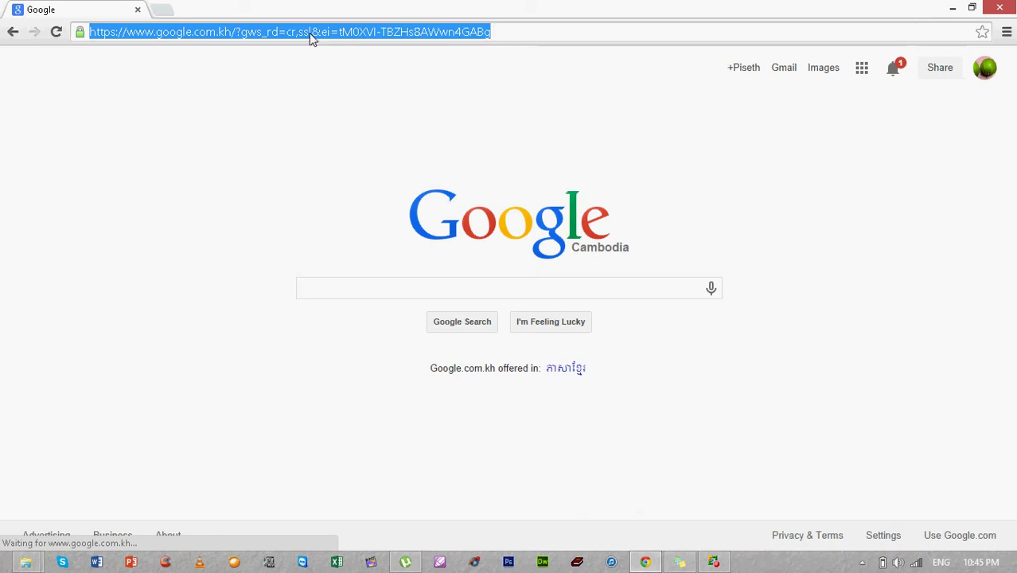
pyautogui.write('gmail.com')
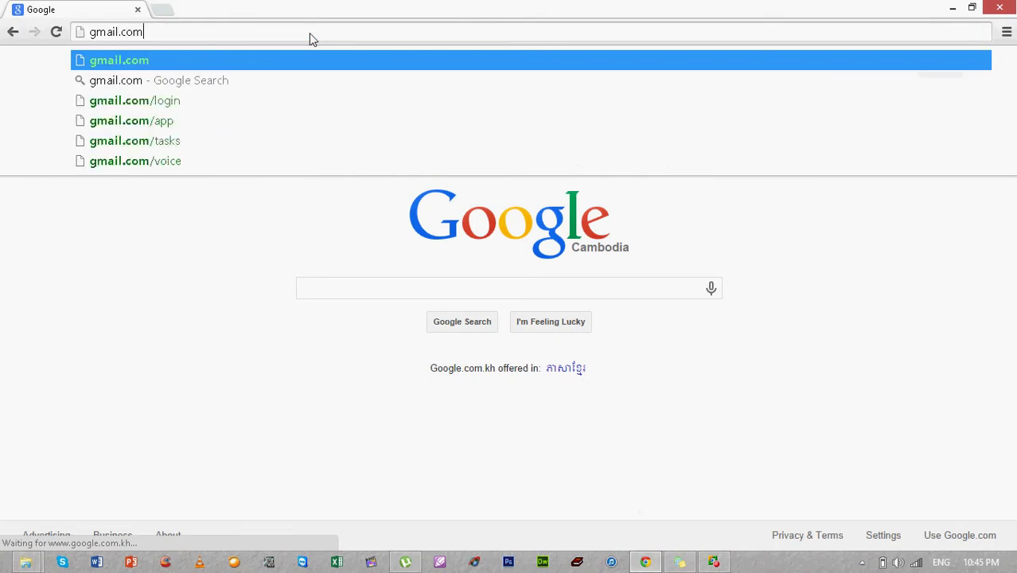
pyautogui.press('Return')
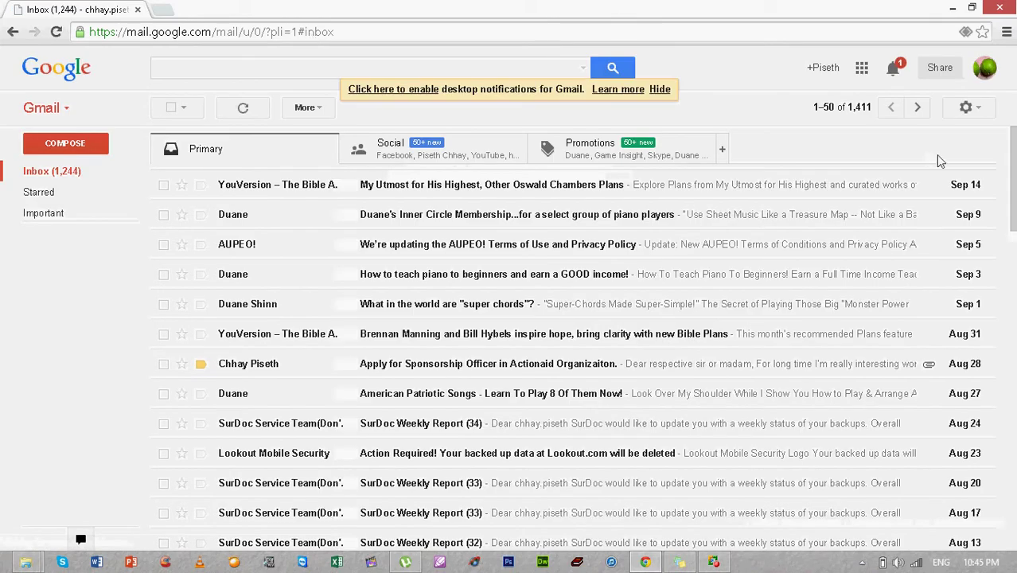
# Look over the inbox settings, More actions, Gmail/Contacts/Tasks switcher and the Google+ profile page
pyautogui.click(979, 111)
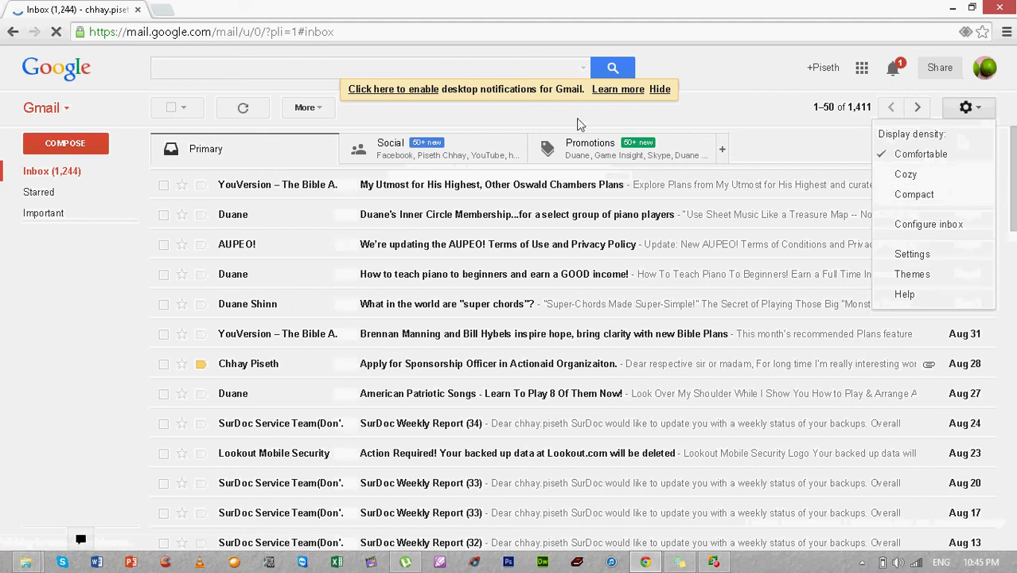
pyautogui.click(318, 106)
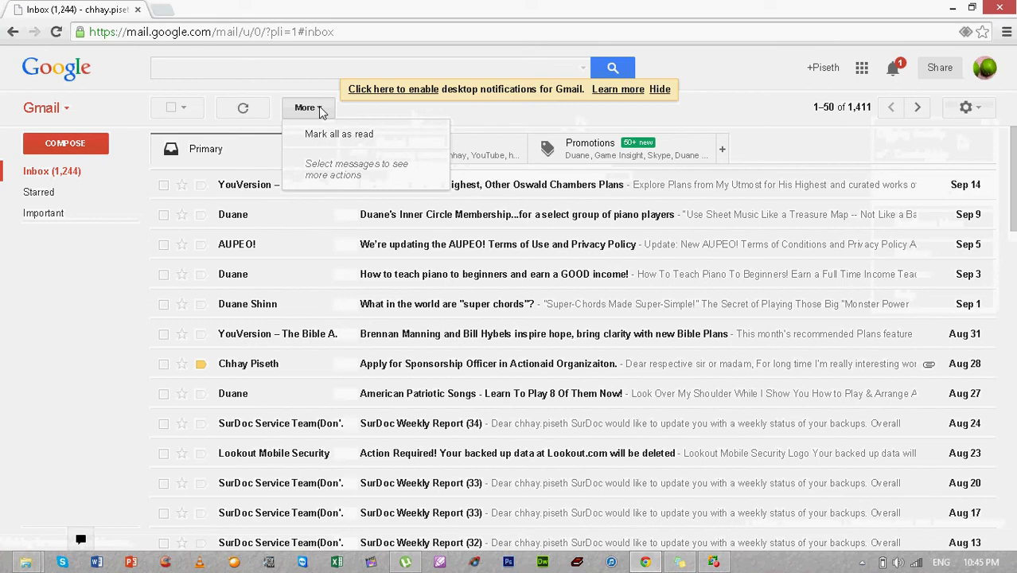
pyautogui.click(63, 112)
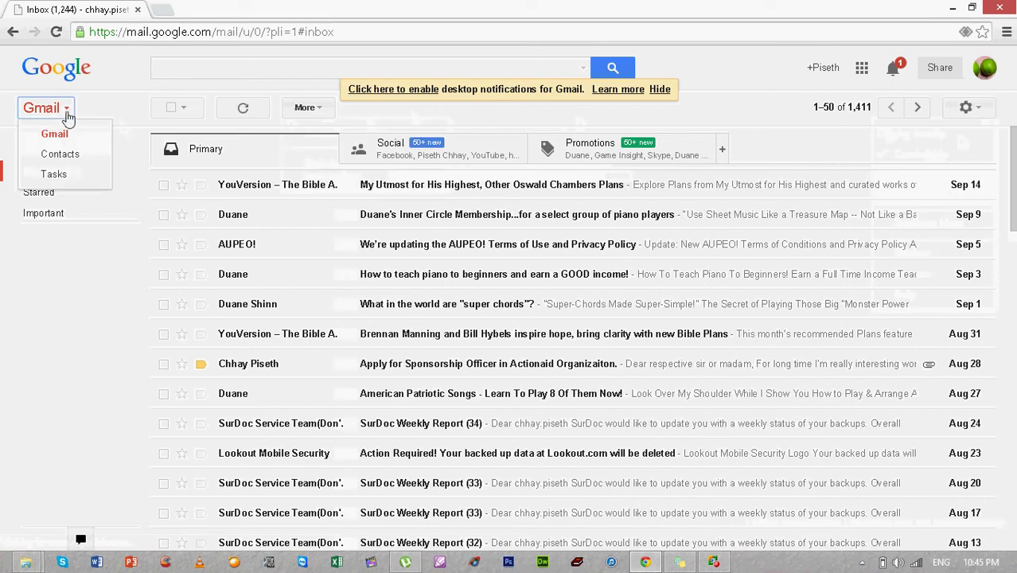
pyautogui.click(30, 221)
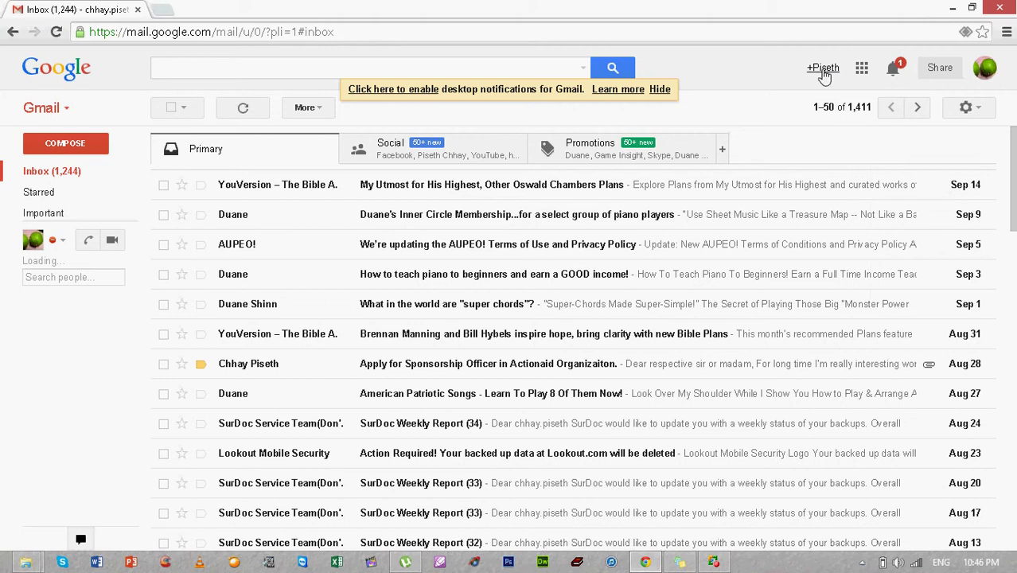
pyautogui.click(824, 71)
pyautogui.click(280, 9)
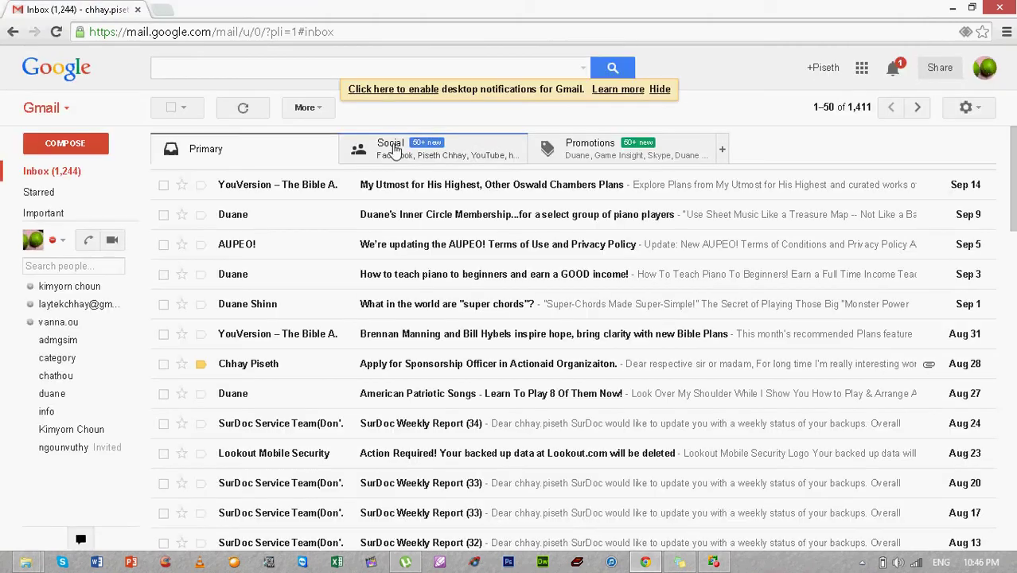
# Recheck the More and settings menus, then sign out from the account panel
pyautogui.click(309, 108)
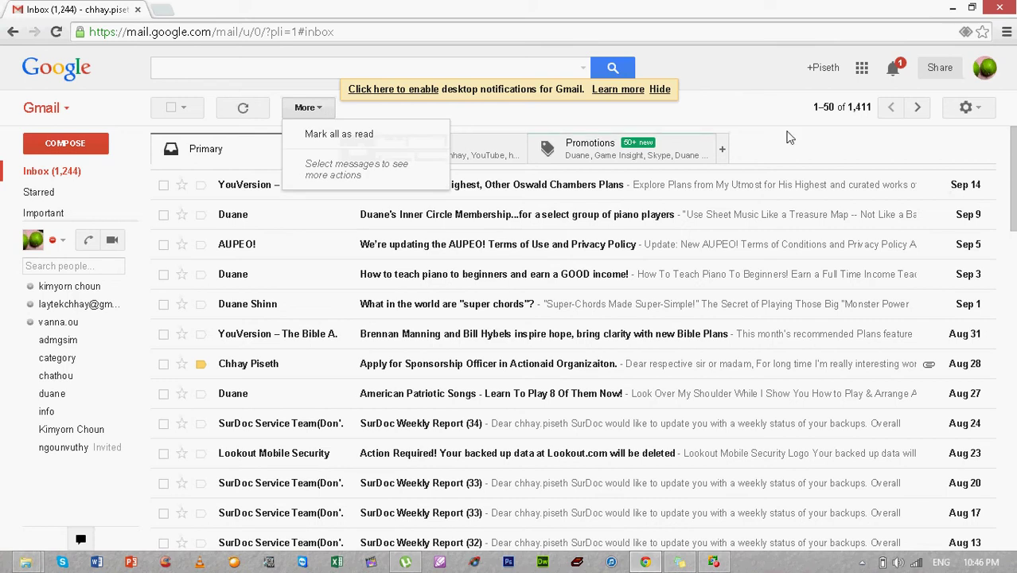
pyautogui.click(976, 110)
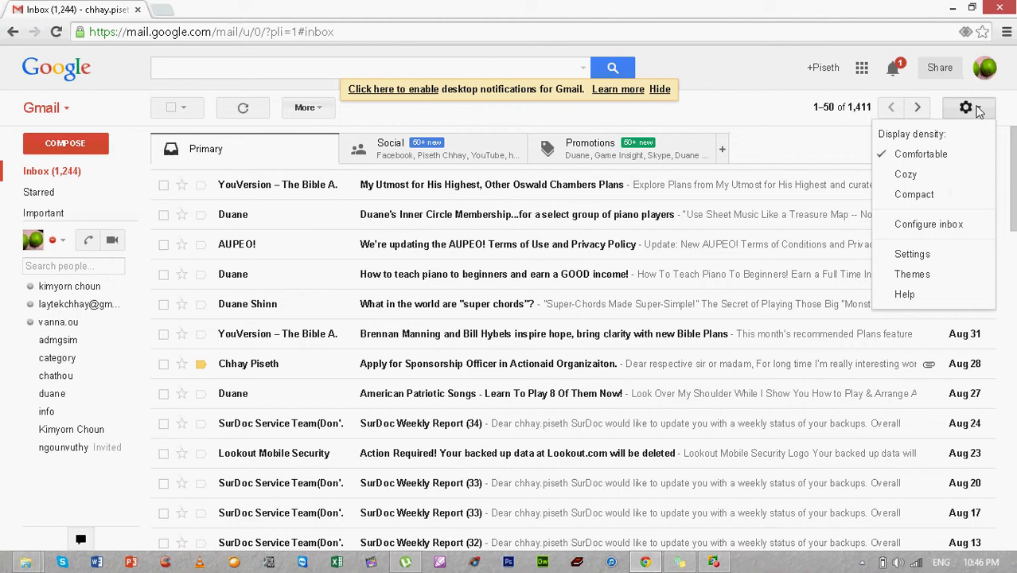
pyautogui.click(985, 67)
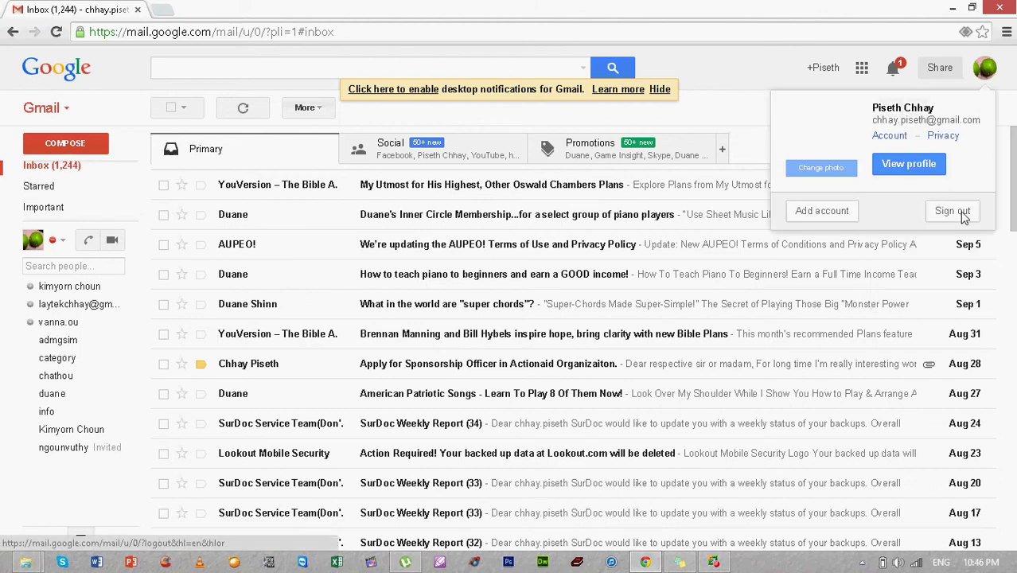
pyautogui.click(963, 212)
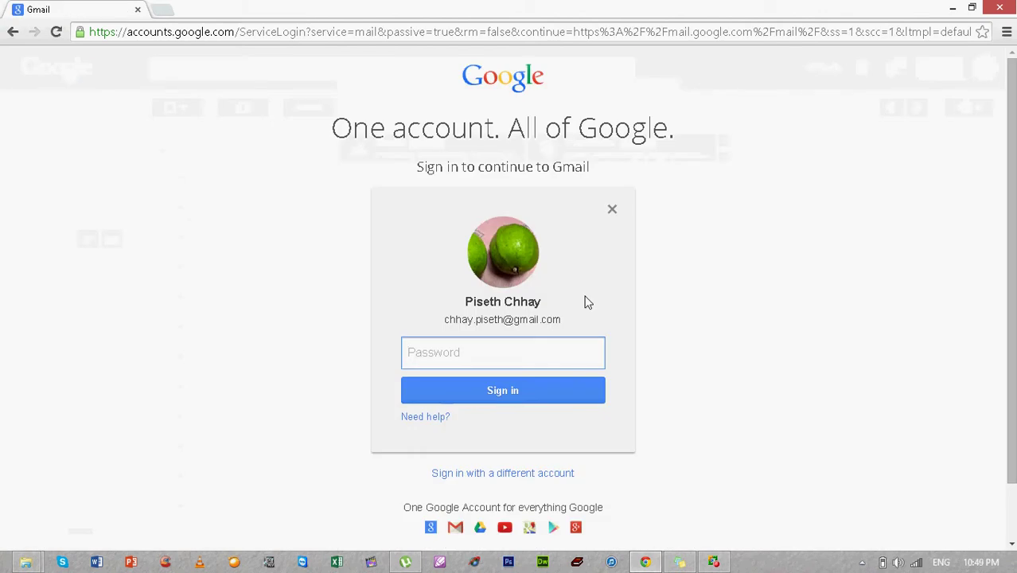
# Choose a different account, add an account, and start creating a new Google account
pyautogui.scroll(-1, 587, 302)
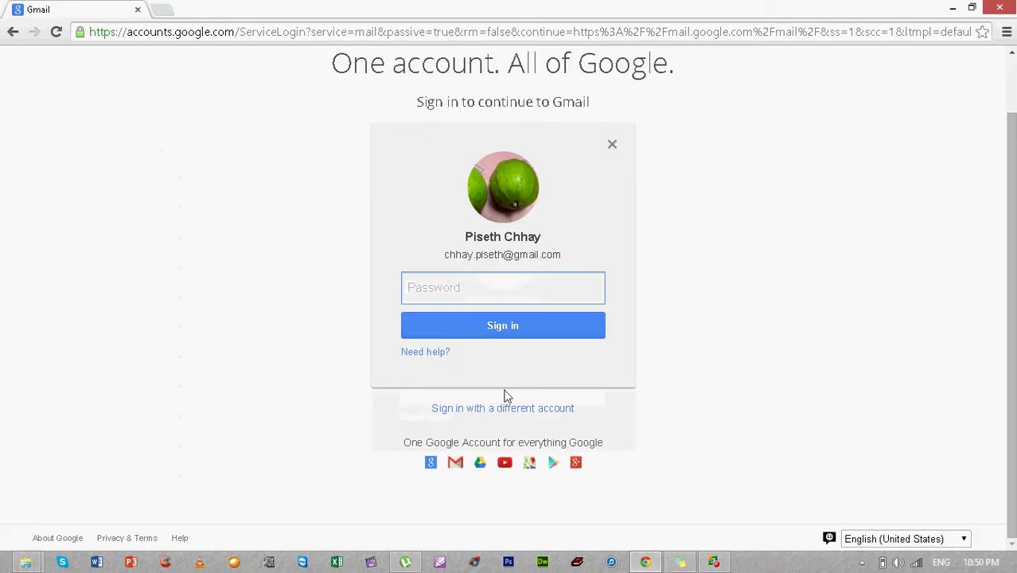
pyautogui.scroll(1, 503, 395)
pyautogui.scroll(-1, 504, 398)
pyautogui.click(503, 410)
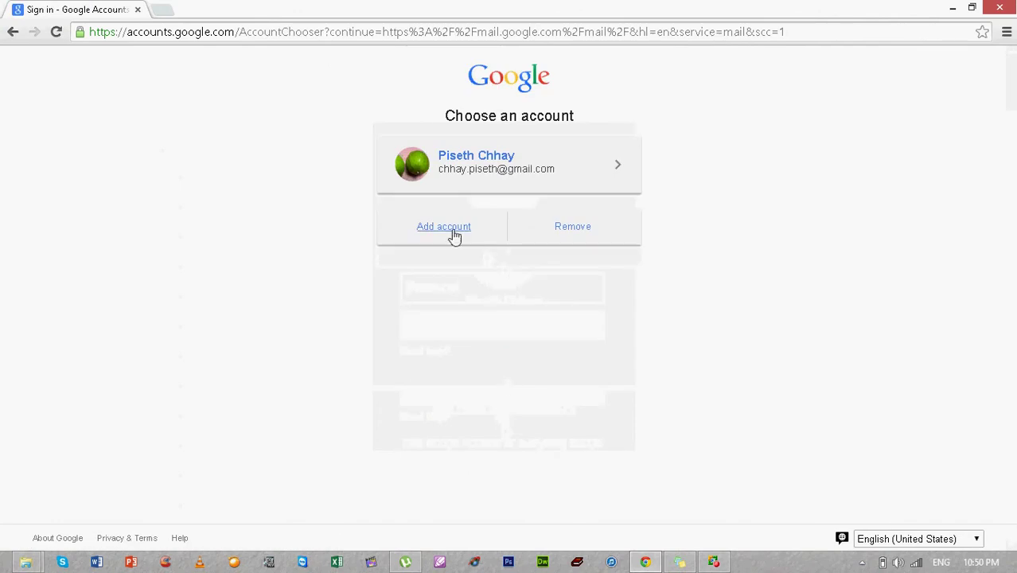
pyautogui.click(569, 230)
pyautogui.click(514, 230)
pyautogui.click(470, 238)
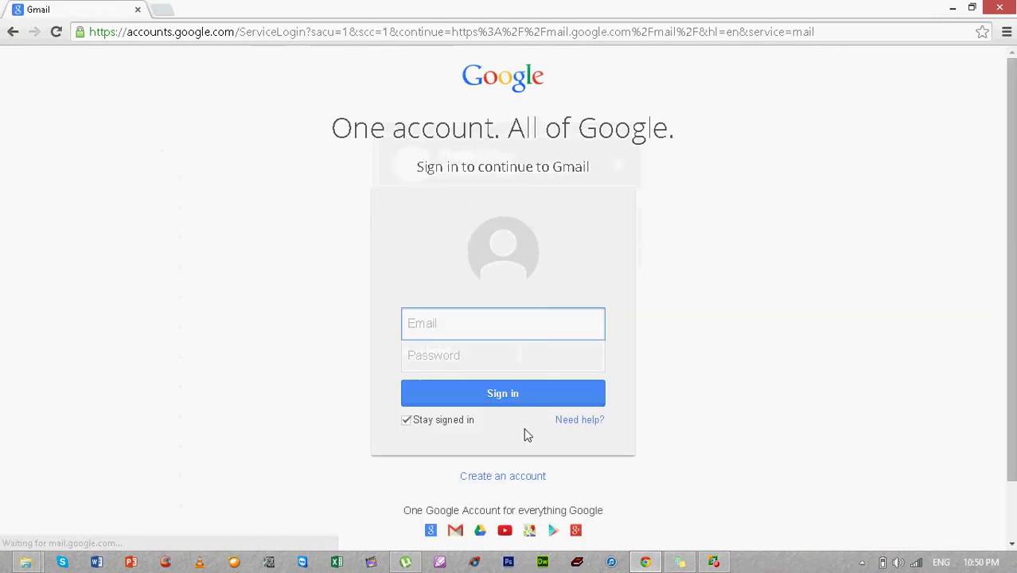
pyautogui.click(509, 479)
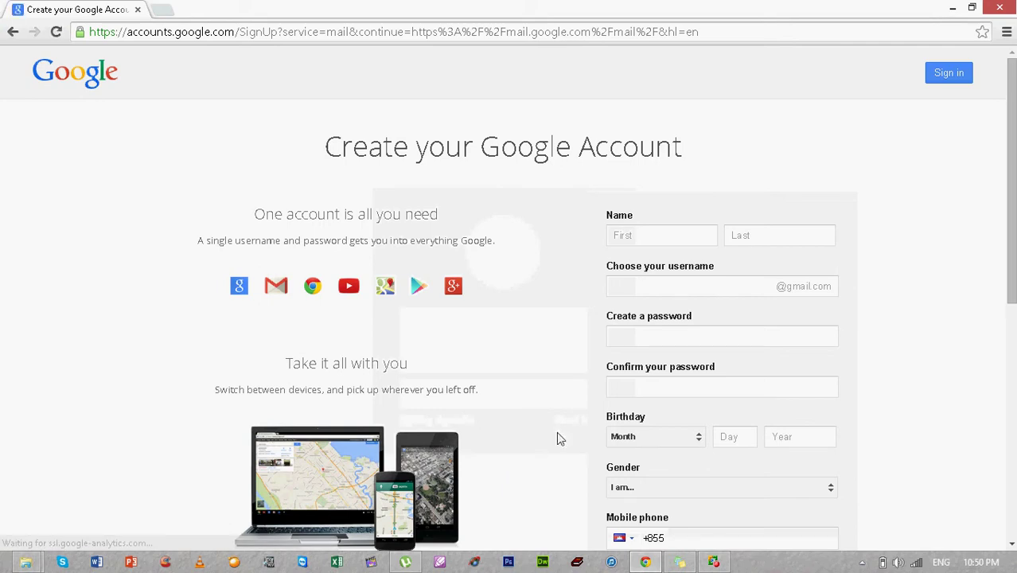
# Enter the new account holder's first and last name and a first-choice username
pyautogui.click(642, 236)
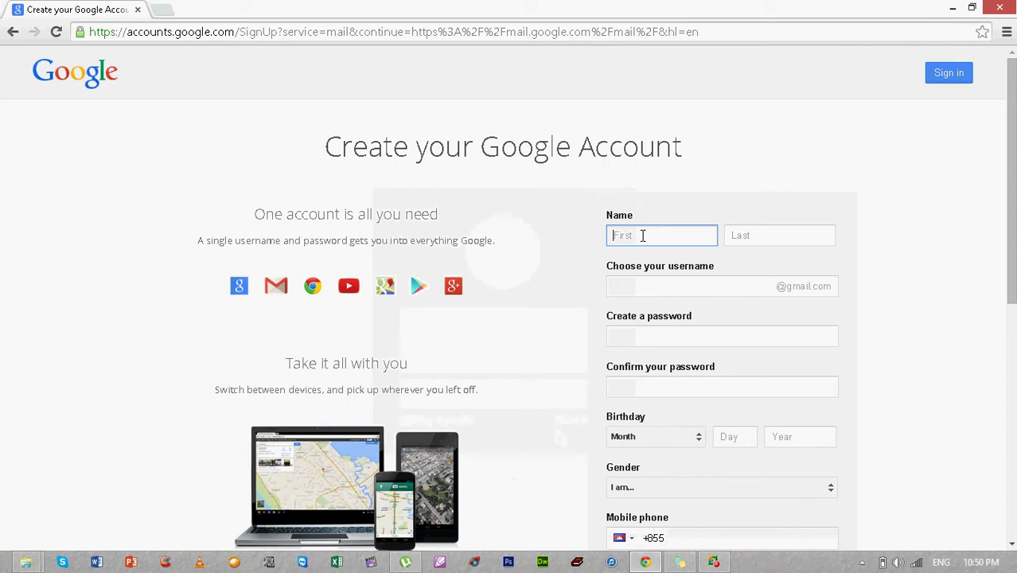
pyautogui.press('Tab')
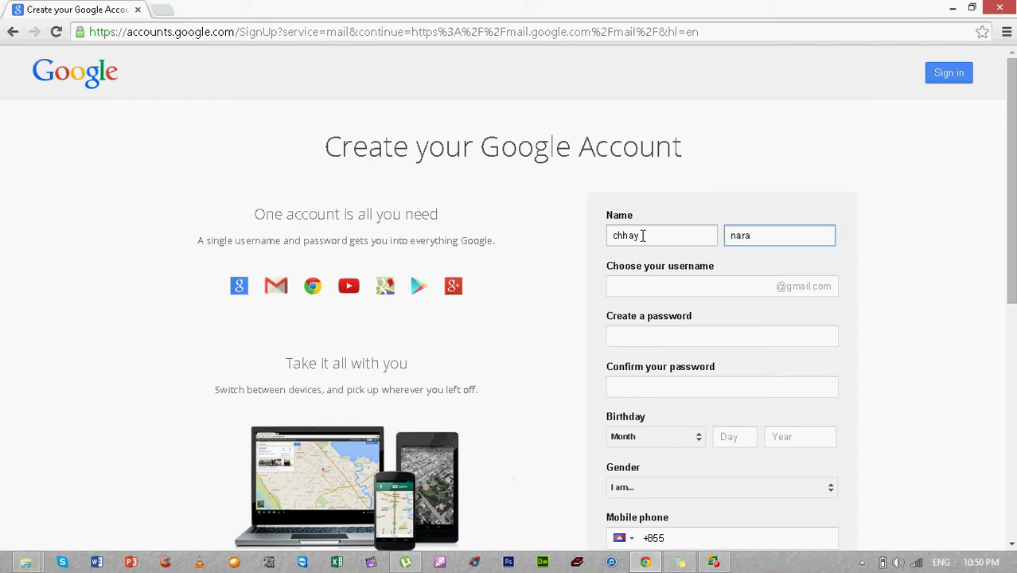
pyautogui.press('Tab')
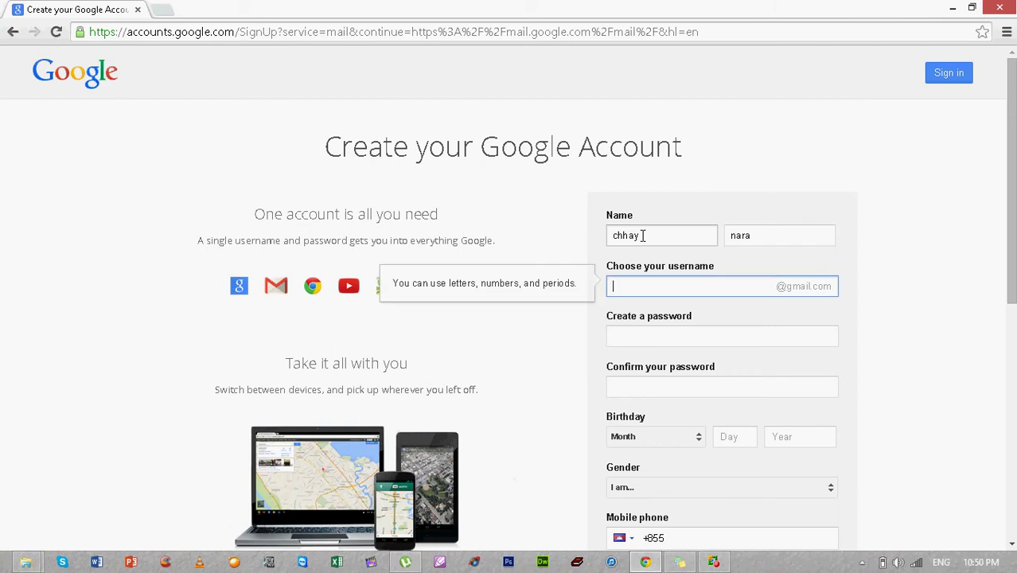
# Change the taken username's ending to 009, then enter and confirm the password
pyautogui.click(760, 336)
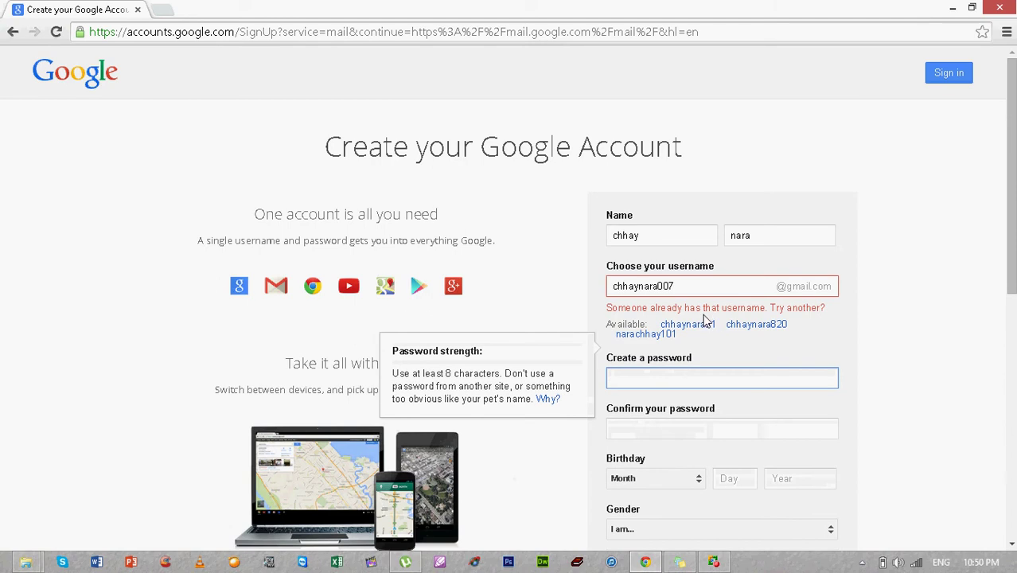
pyautogui.click(708, 289)
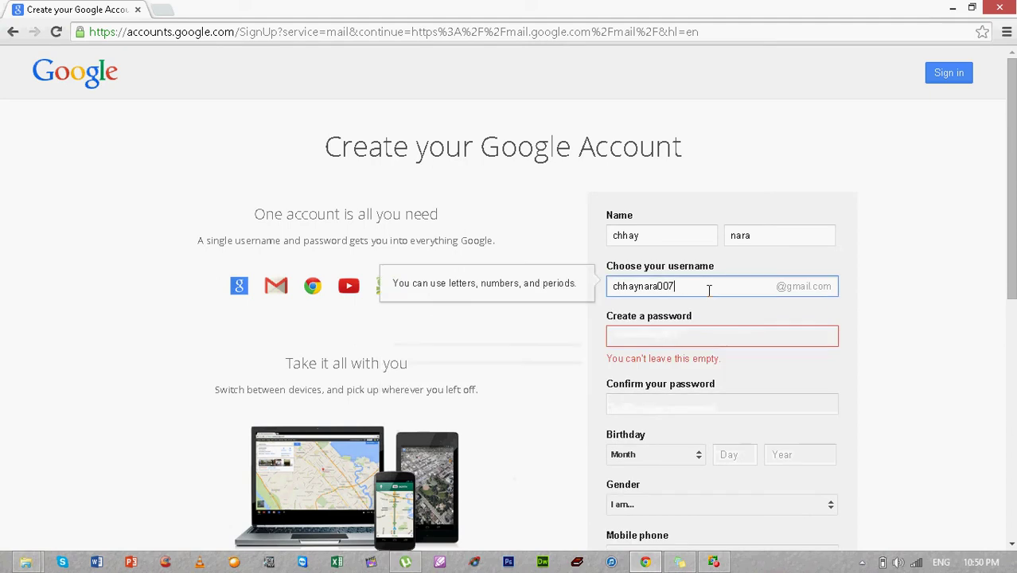
pyautogui.press('BackSpace')
pyautogui.press('BackSpace')
pyautogui.press('BackSpace')
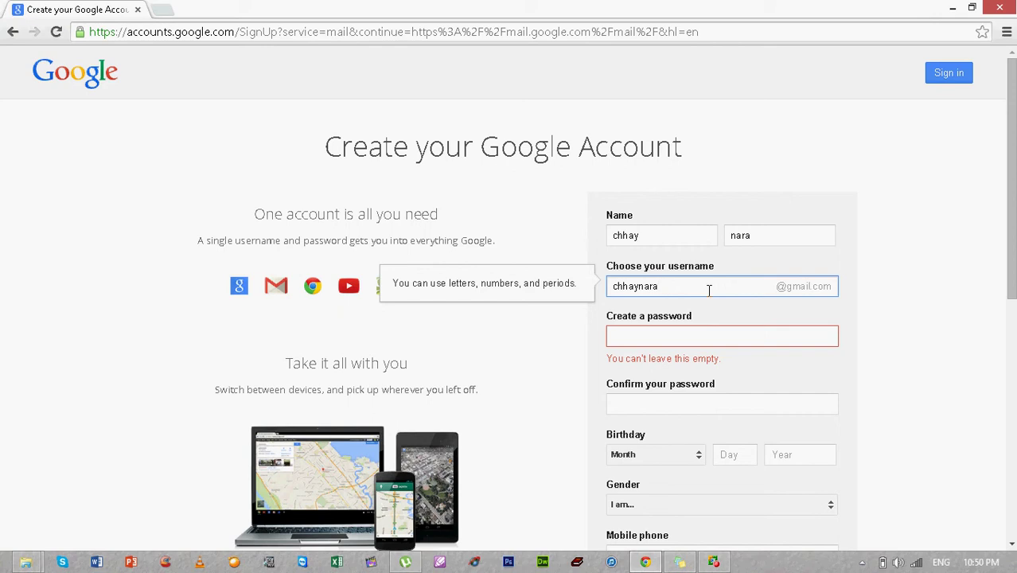
pyautogui.write('009')
pyautogui.click(689, 337)
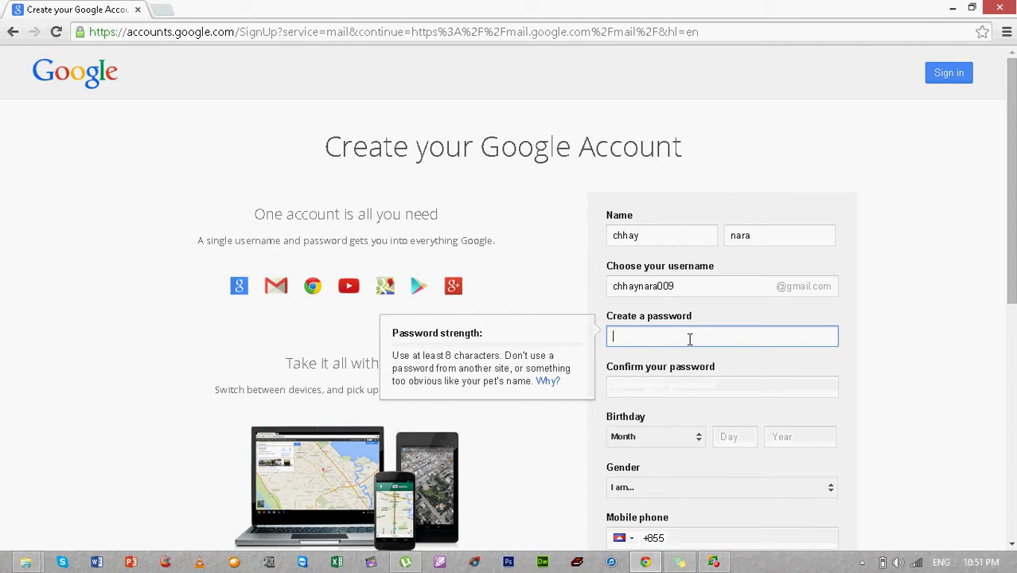
pyautogui.press('shift')
pyautogui.write('•••••••••')
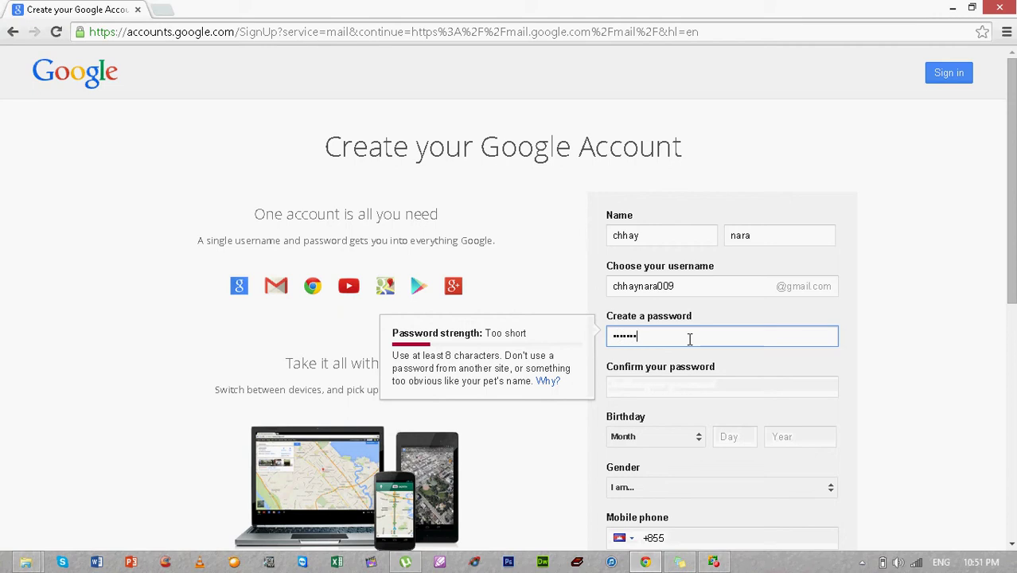
pyautogui.click(671, 390)
pyautogui.write('••••••')
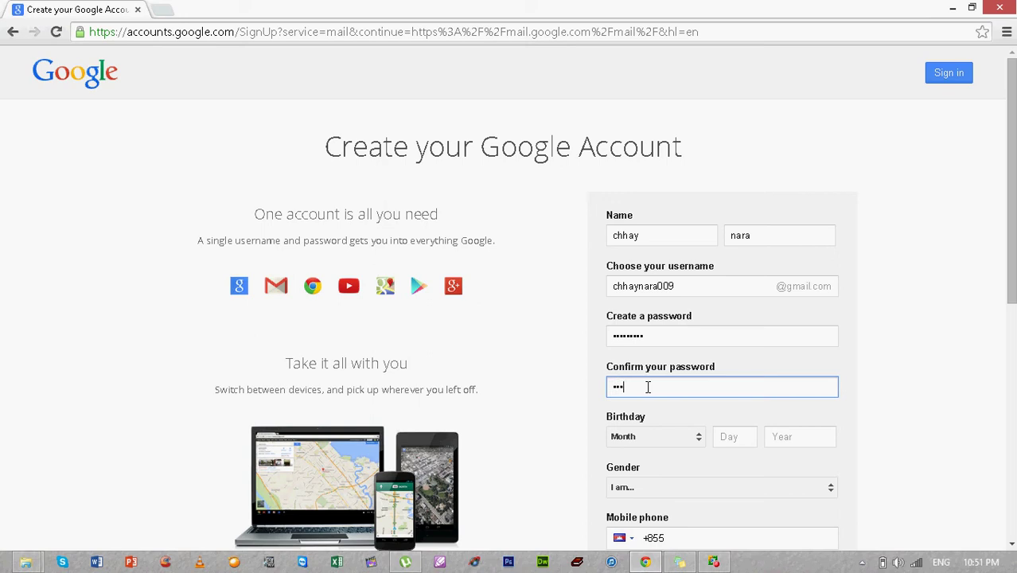
pyautogui.write('•••')
# Set the birthday to April 07, 1964 and the gender to Male
pyautogui.click(698, 439)
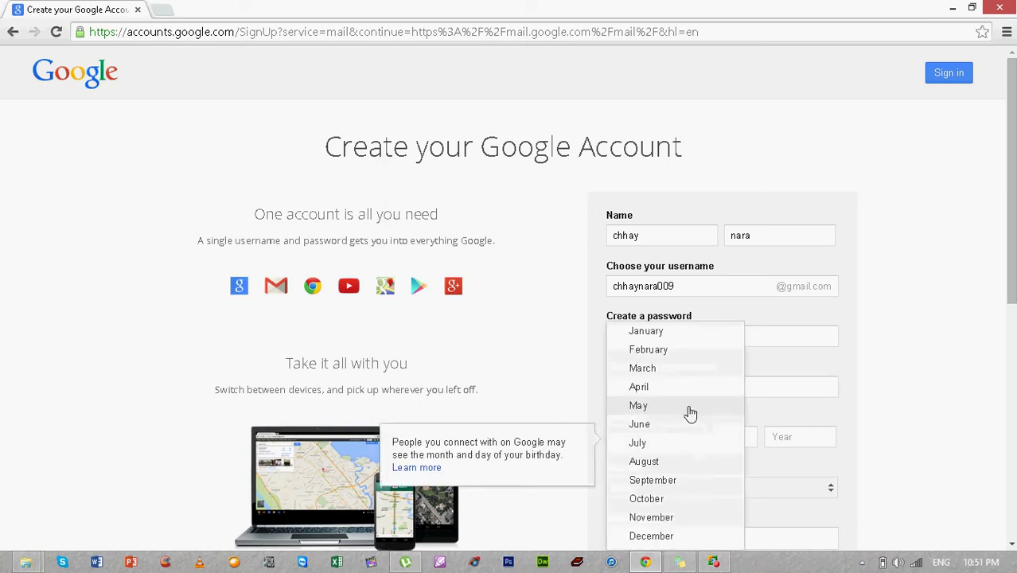
pyautogui.click(676, 388)
pyautogui.click(740, 438)
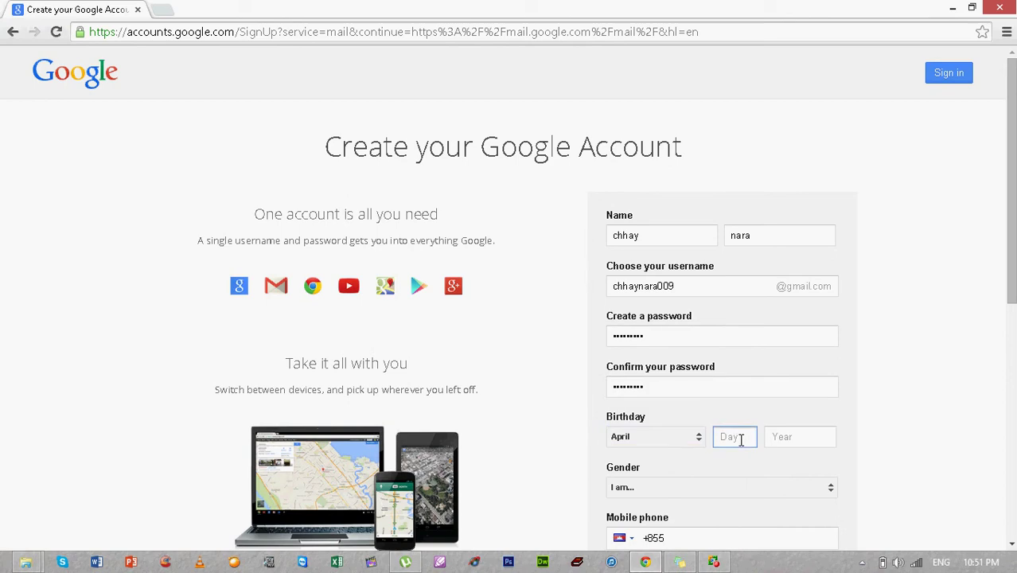
pyautogui.write('07')
pyautogui.click(791, 441)
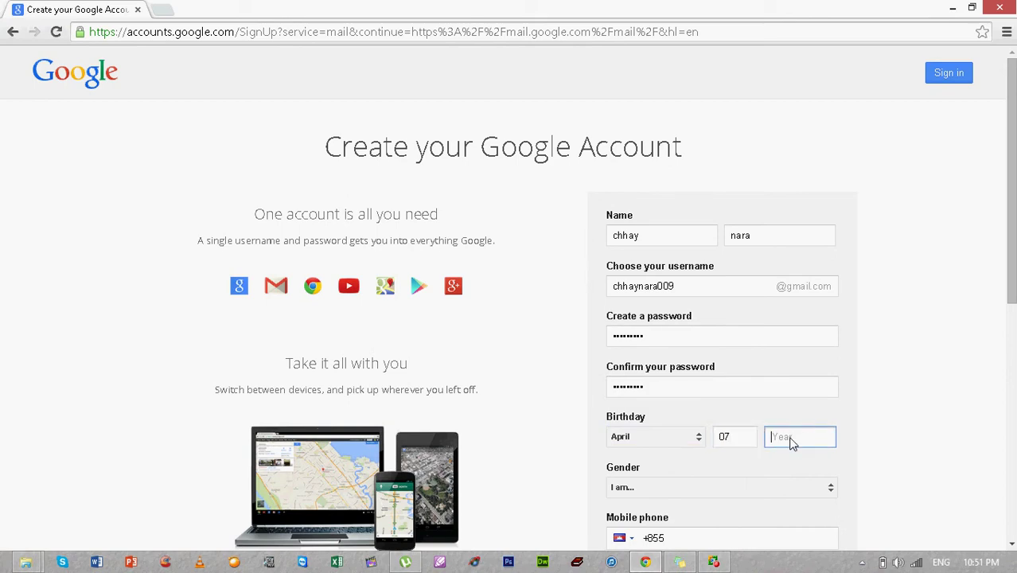
pyautogui.write('1964')
pyautogui.click(744, 488)
pyautogui.click(684, 506)
# Enter the mobile phone number, skip the robot check, and agree to the Terms of Service
pyautogui.scroll(-5, 716, 497)
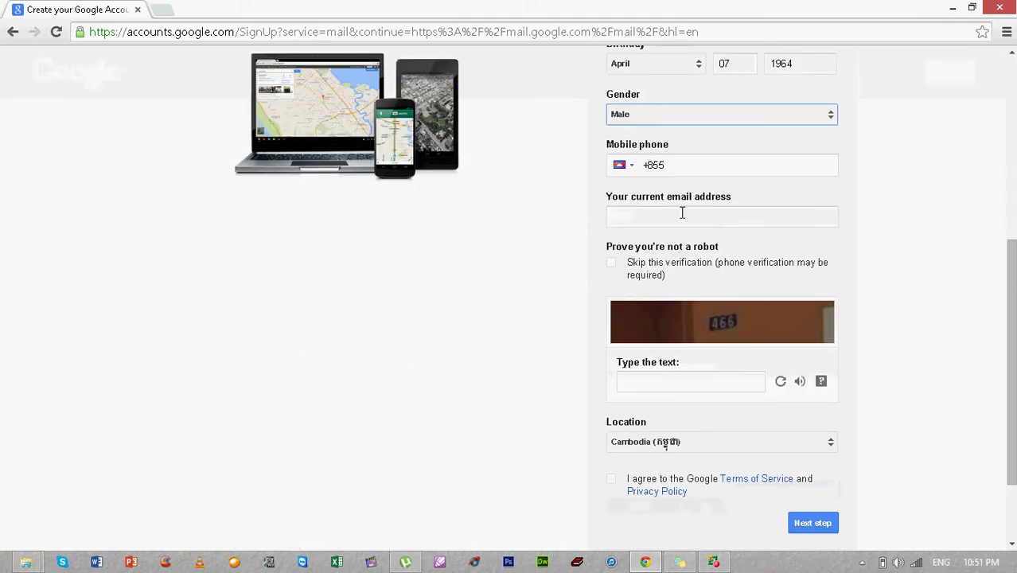
pyautogui.click(682, 165)
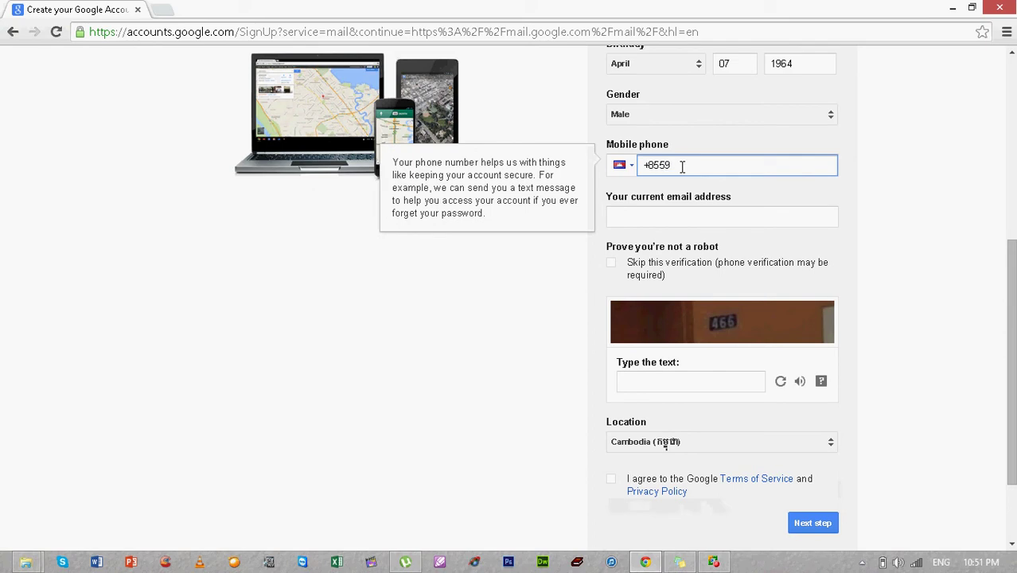
pyautogui.write('2474966')
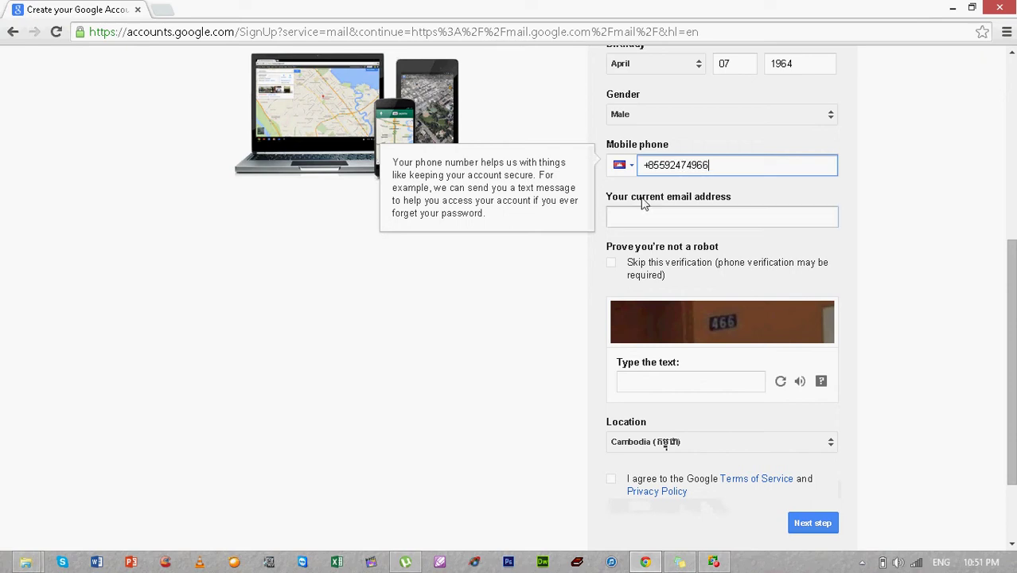
pyautogui.click(647, 219)
pyautogui.click(612, 267)
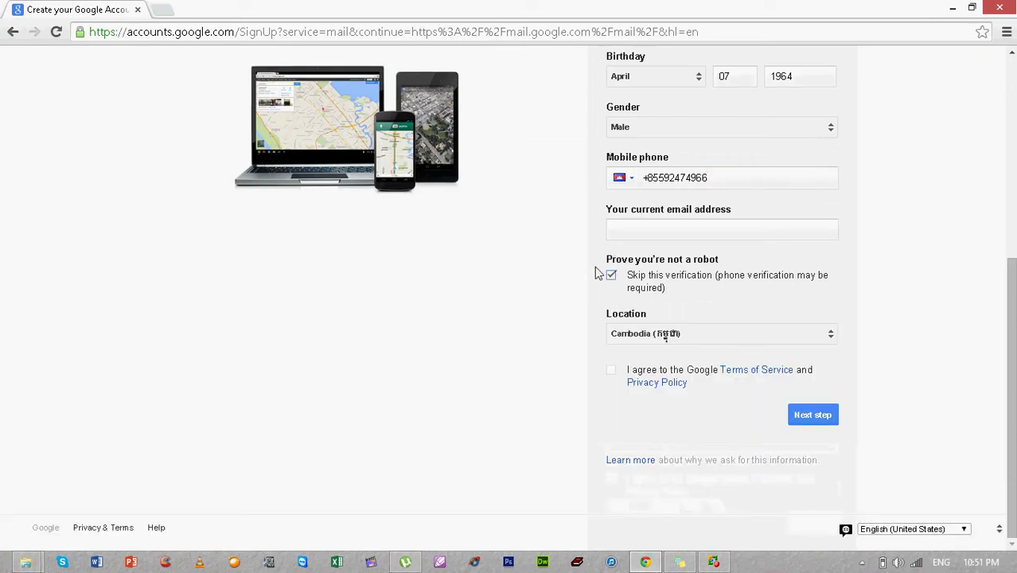
pyautogui.click(629, 374)
pyautogui.click(611, 371)
# Review the entered username, dismiss its hint, and submit the sign-up form
pyautogui.scroll(5, 617, 375)
pyautogui.scroll(-4, 621, 372)
pyautogui.scroll(2, 623, 371)
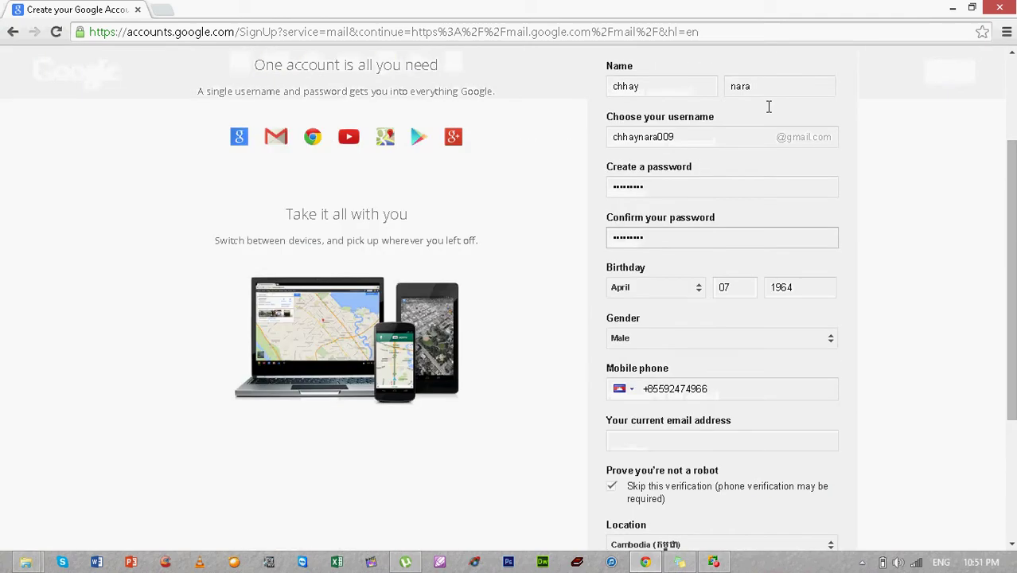
pyautogui.click(729, 129)
pyautogui.click(729, 172)
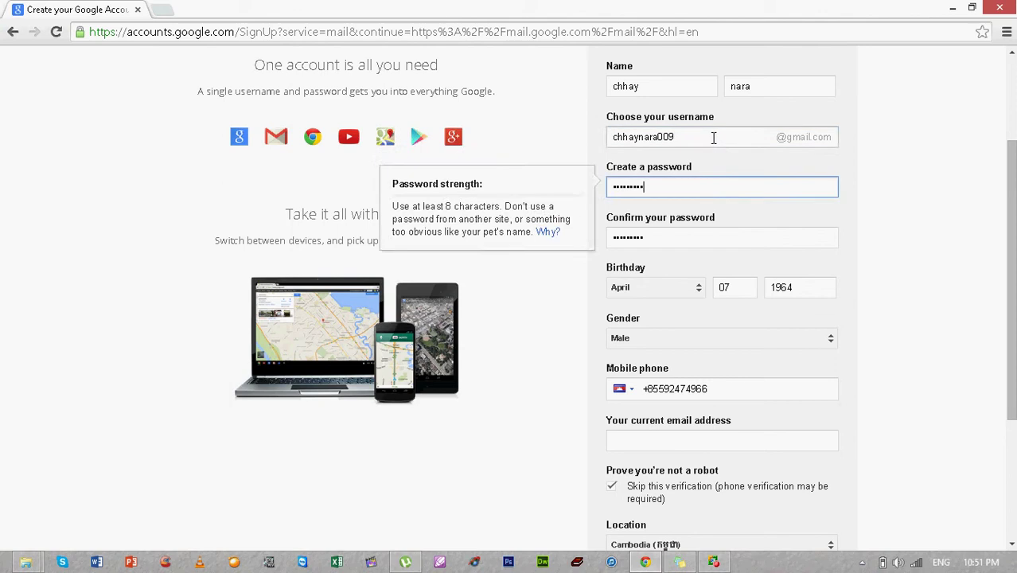
pyautogui.click(713, 137)
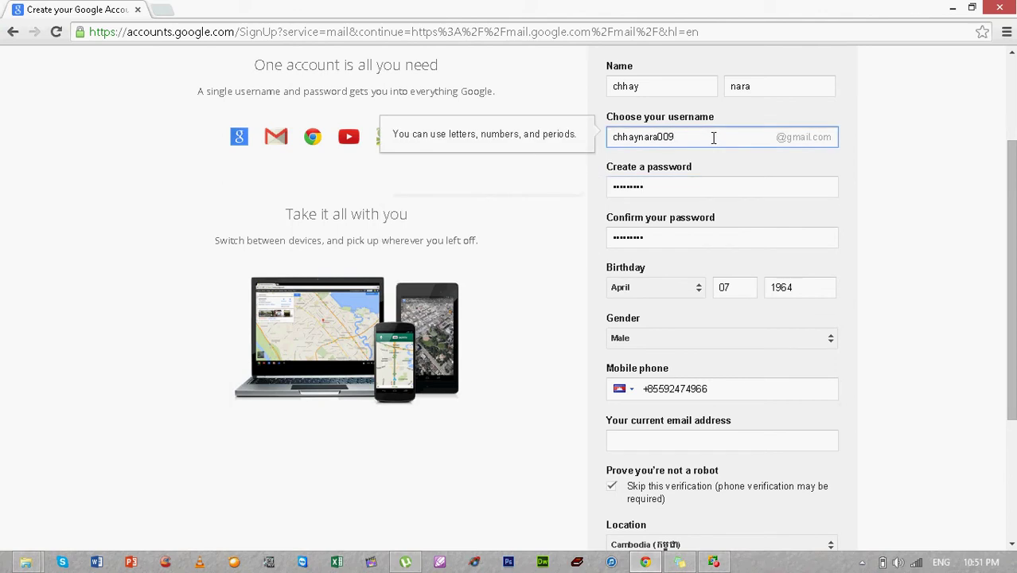
pyautogui.click(859, 151)
pyautogui.scroll(-3, 735, 421)
pyautogui.click(812, 415)
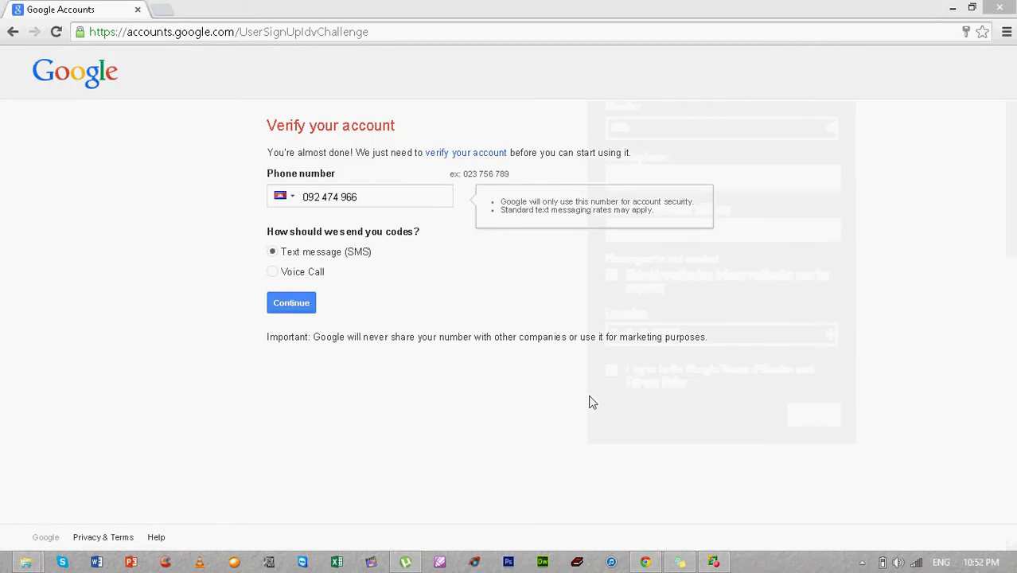
# Correct the phone number, request an SMS code, and enter the received code to verify
pyautogui.click(370, 197)
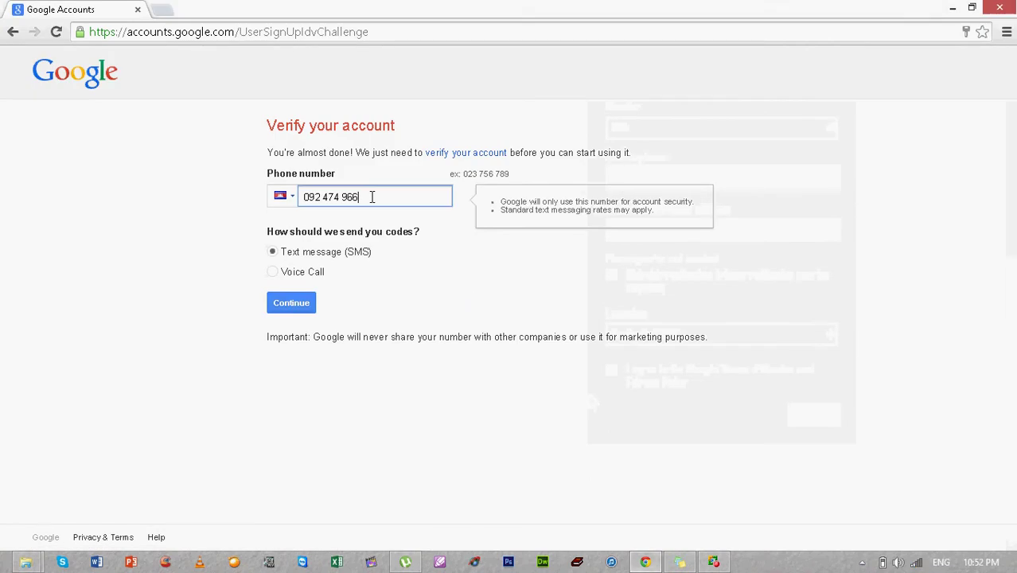
pyautogui.moveTo(371, 197); pyautogui.dragTo(323, 196)
pyautogui.press('BackSpace')
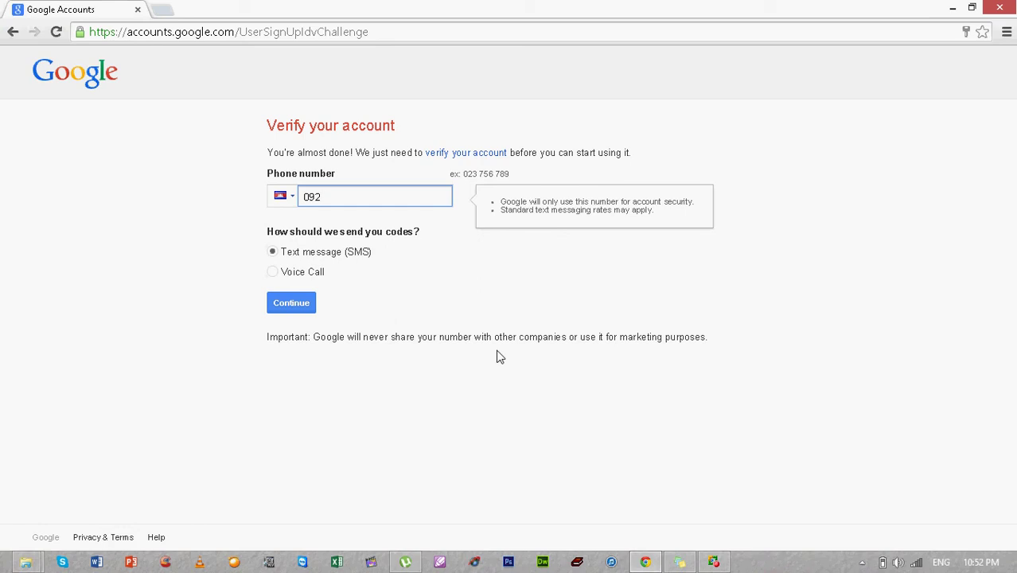
pyautogui.click(304, 310)
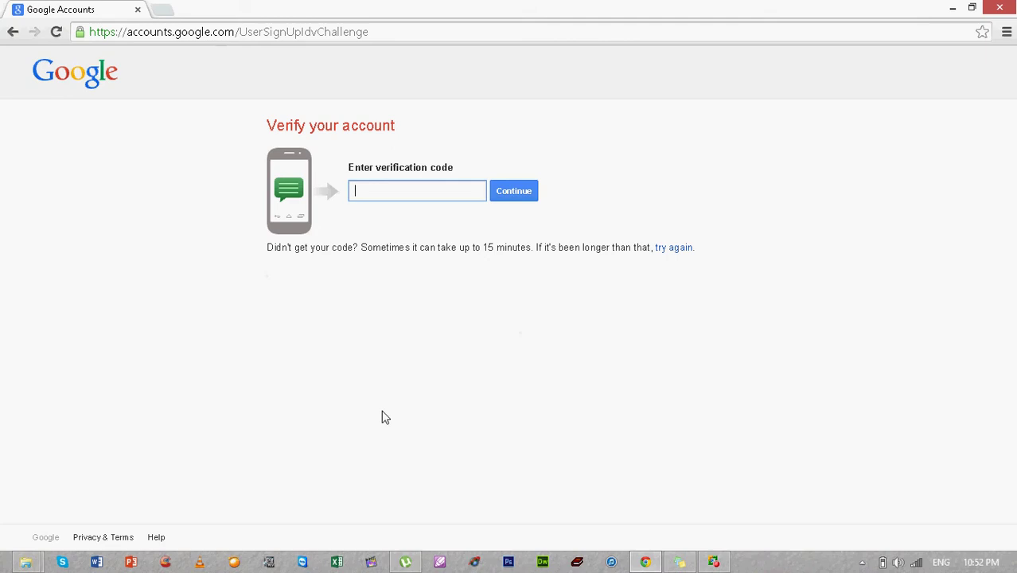
pyautogui.click(503, 197)
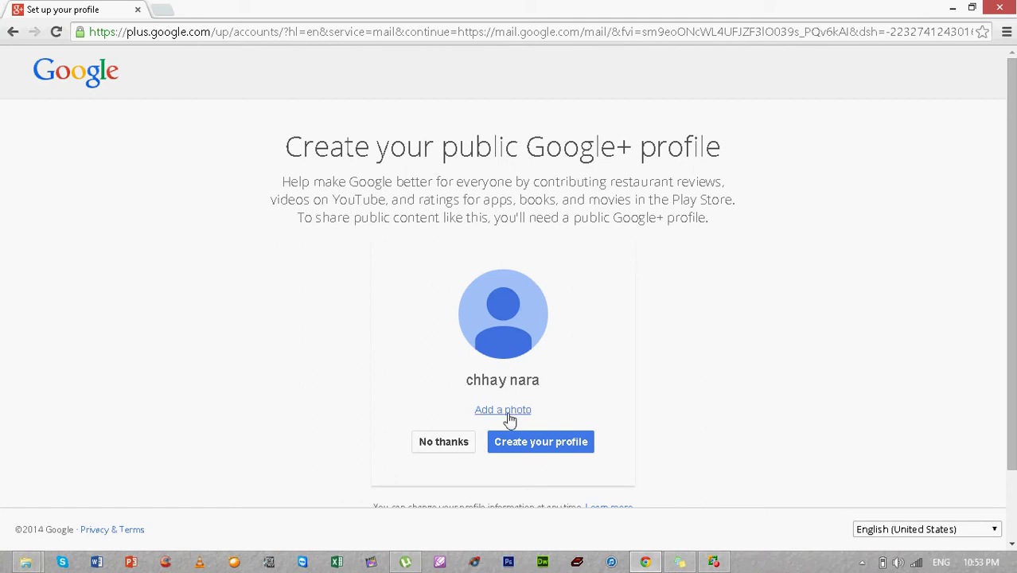
# Skip the public Google+ profile and continue to the new Gmail inbox
pyautogui.click(444, 443)
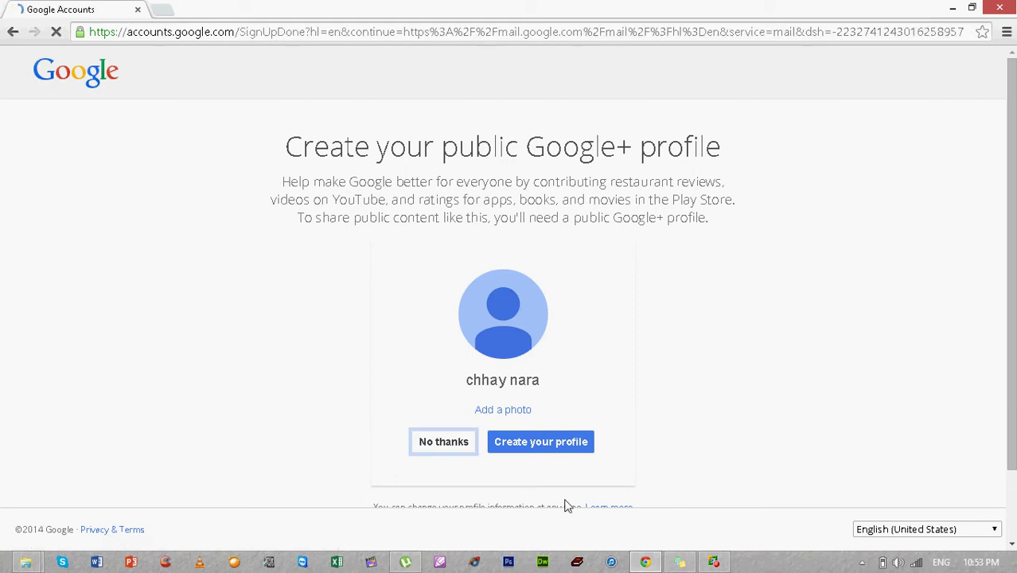
pyautogui.click(526, 311)
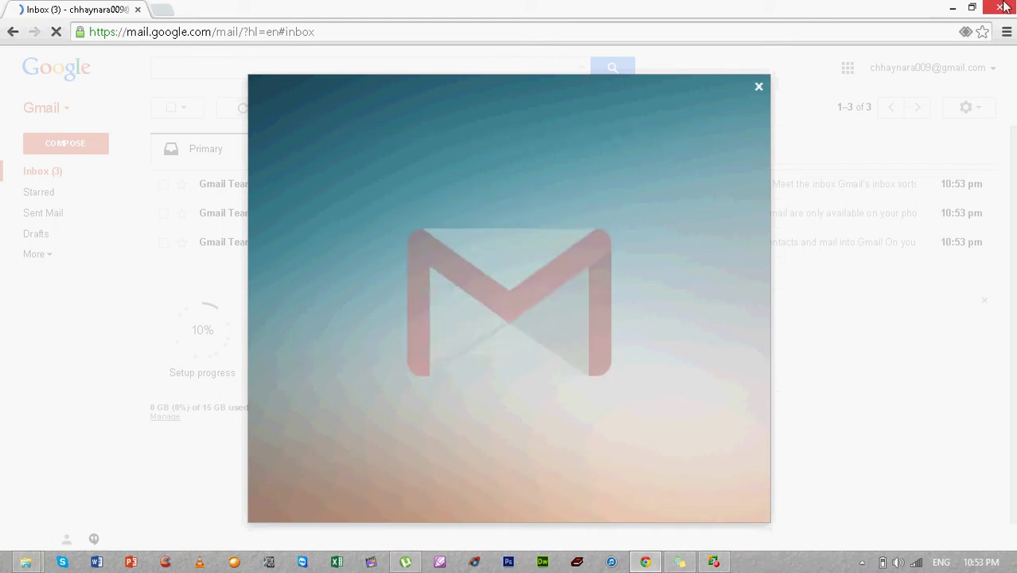
# Send an email with subject 'test' and body 'test' to the Yahoo Mail address
pyautogui.click(759, 88)
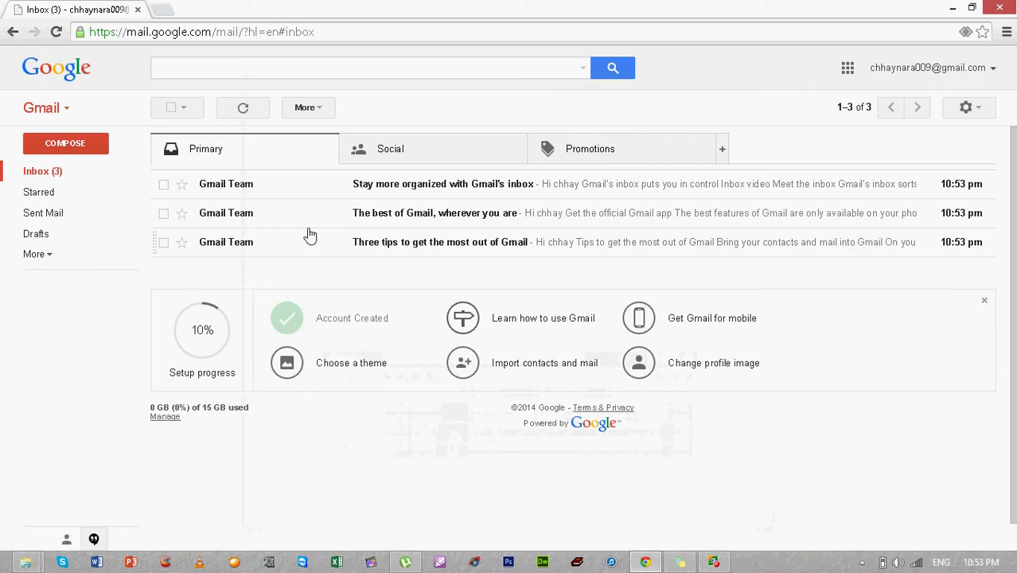
pyautogui.click(77, 148)
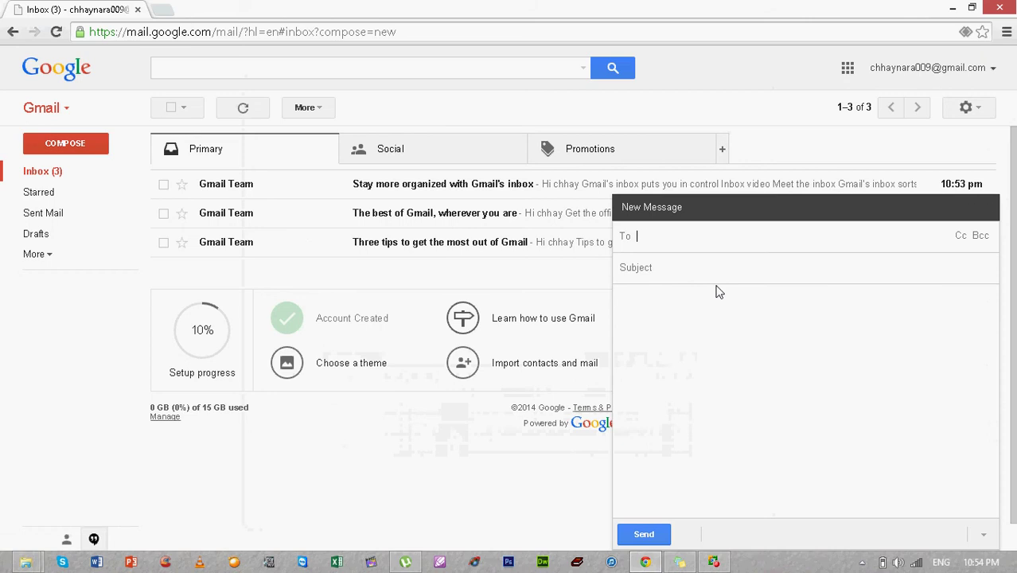
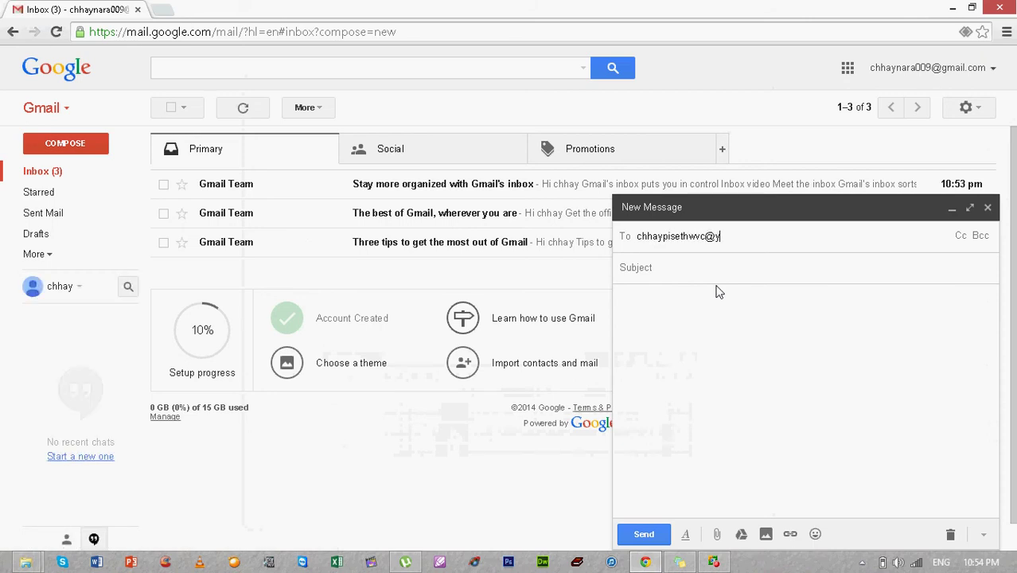
pyautogui.press('Return')
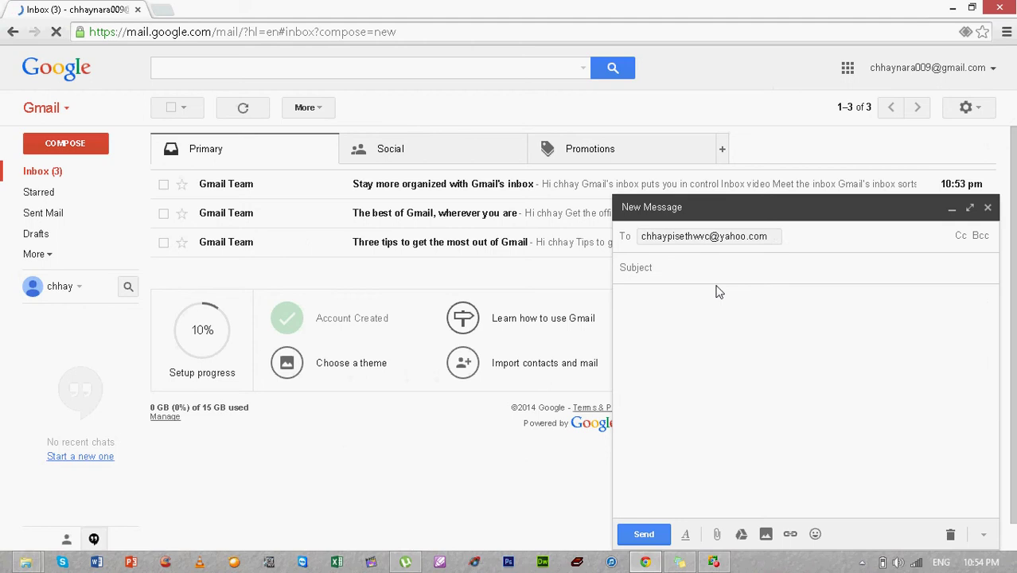
pyautogui.press('Tab')
pyautogui.write('test')
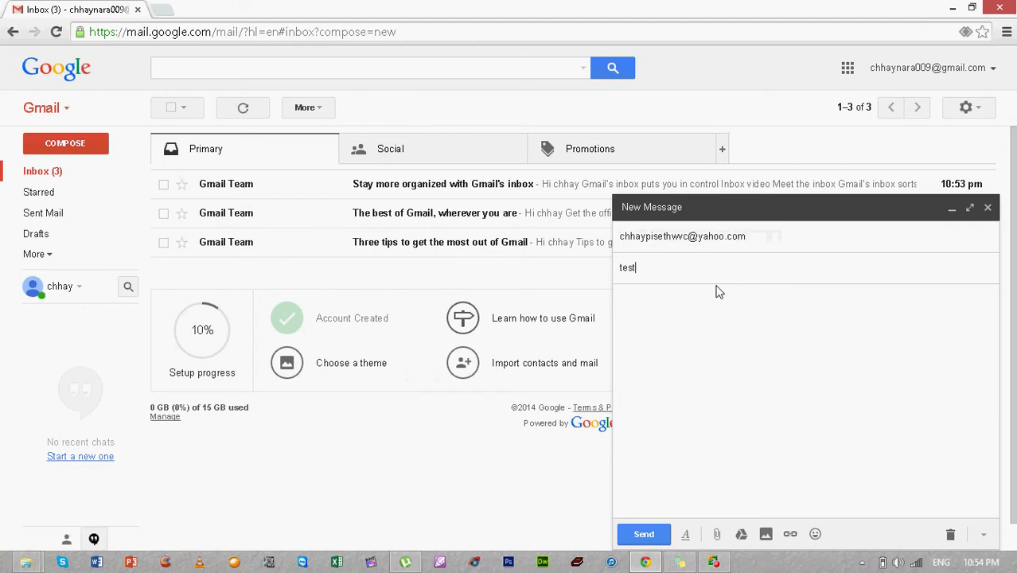
pyautogui.press('Tab')
pyautogui.write('test')
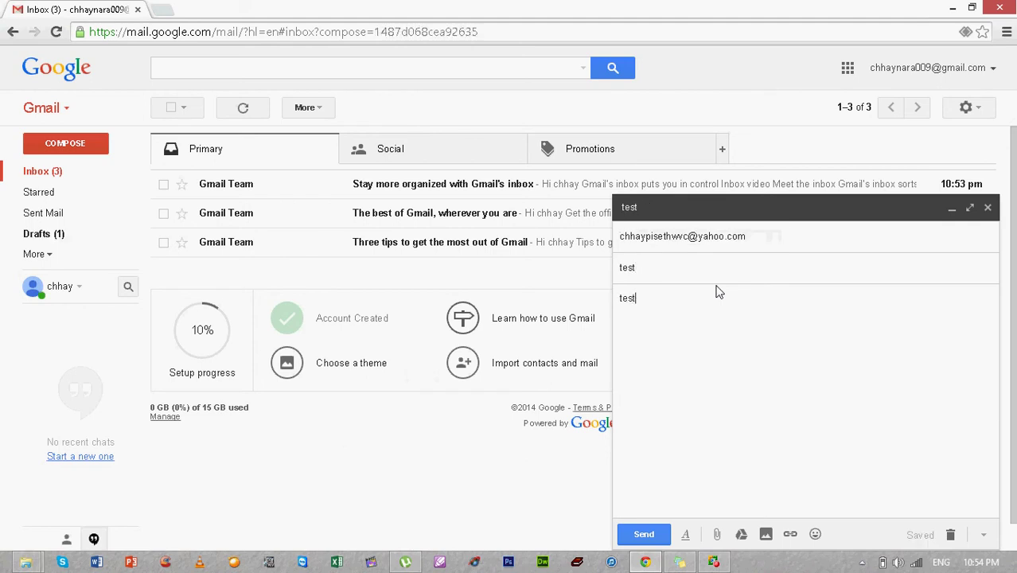
pyautogui.click(659, 541)
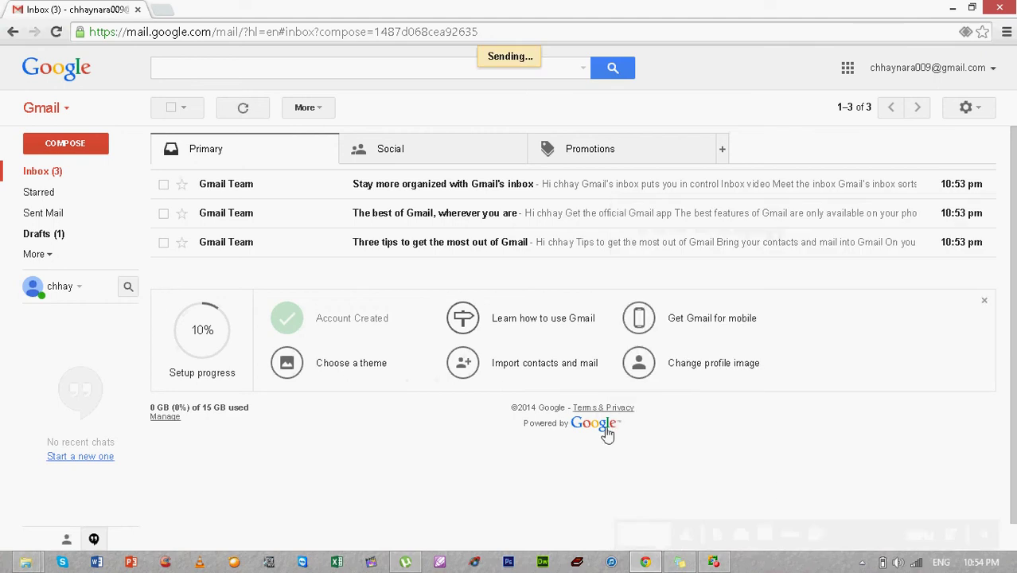
pyautogui.click(161, 10)
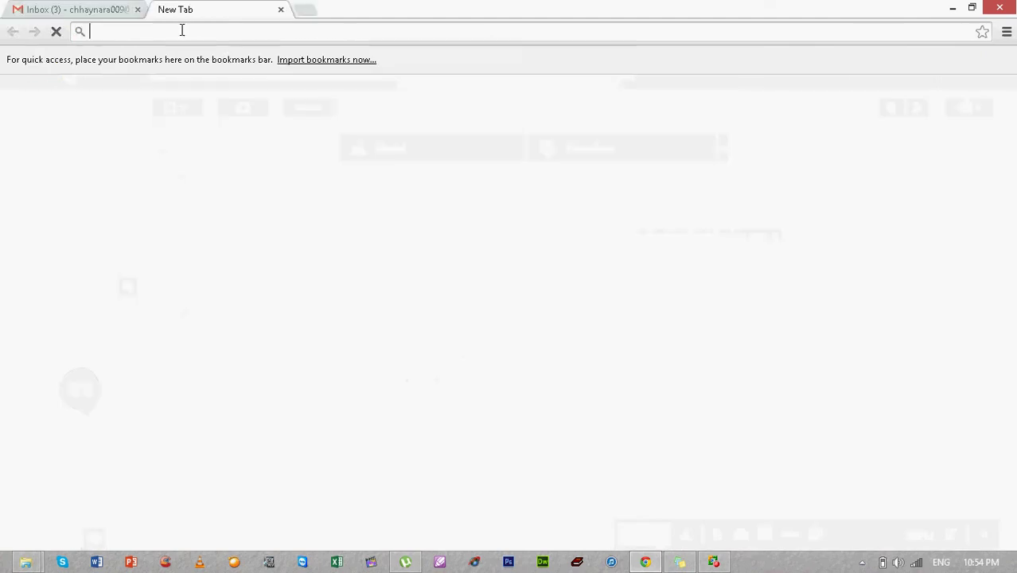
# Go to yahoomail.com and retry loading the unavailable page several times
pyautogui.write('yahoomail.com')
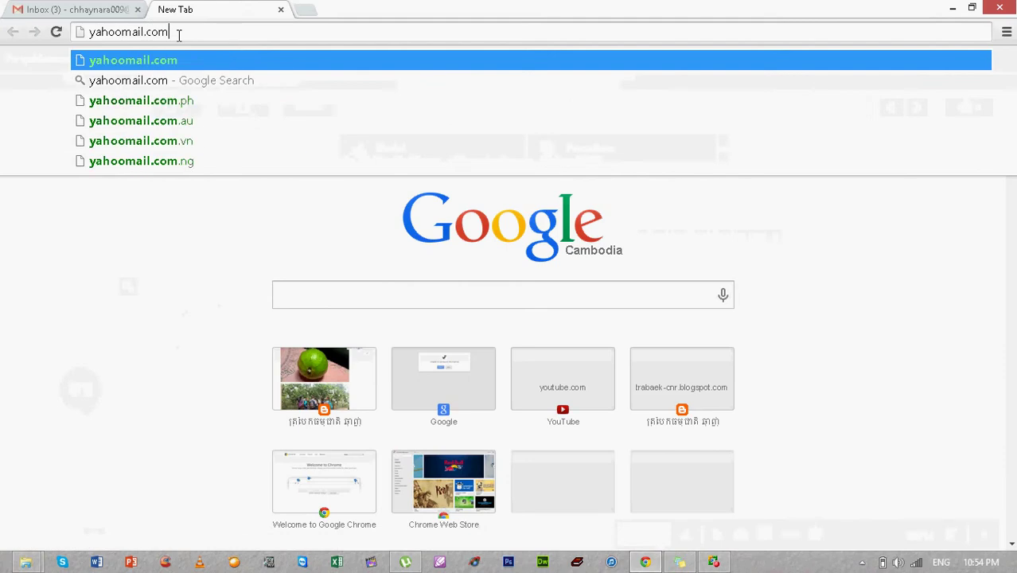
pyautogui.press('Return')
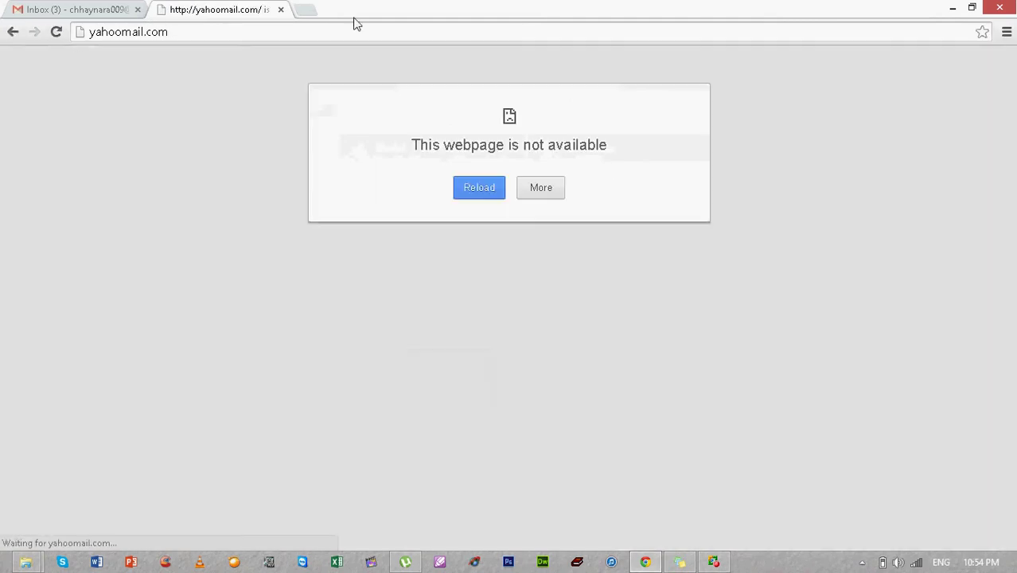
pyautogui.click(56, 35)
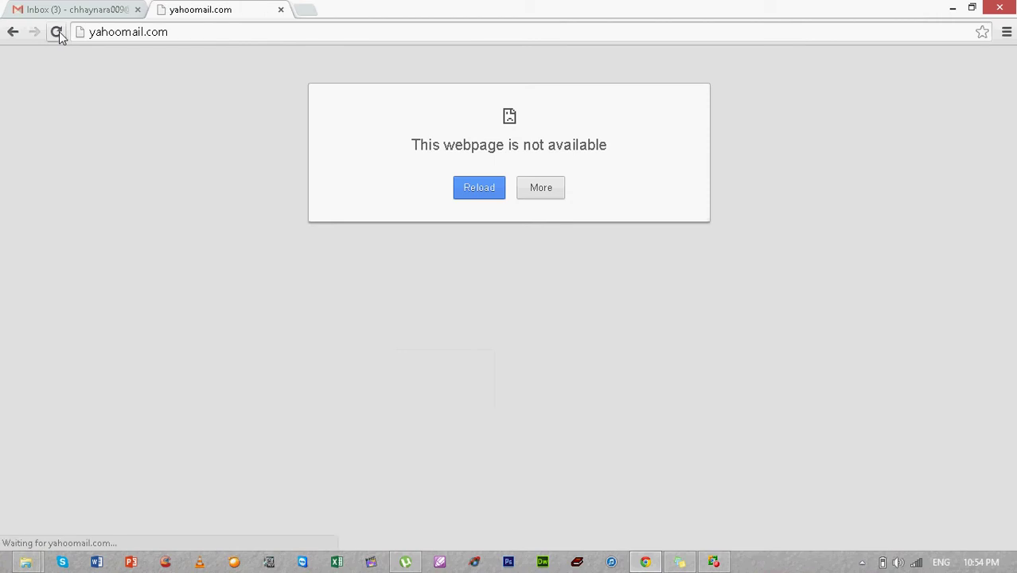
pyautogui.click(62, 36)
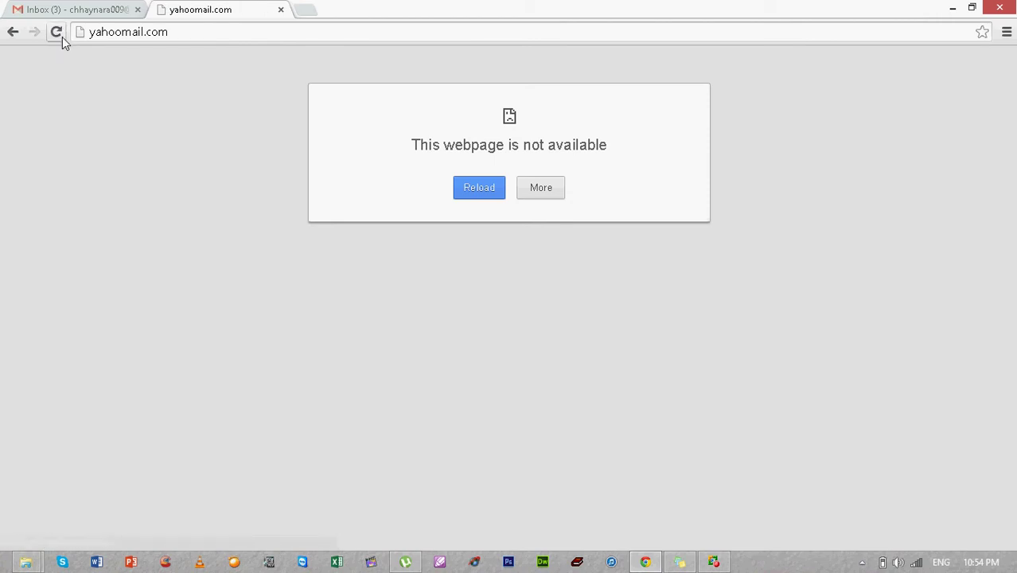
pyautogui.click(62, 36)
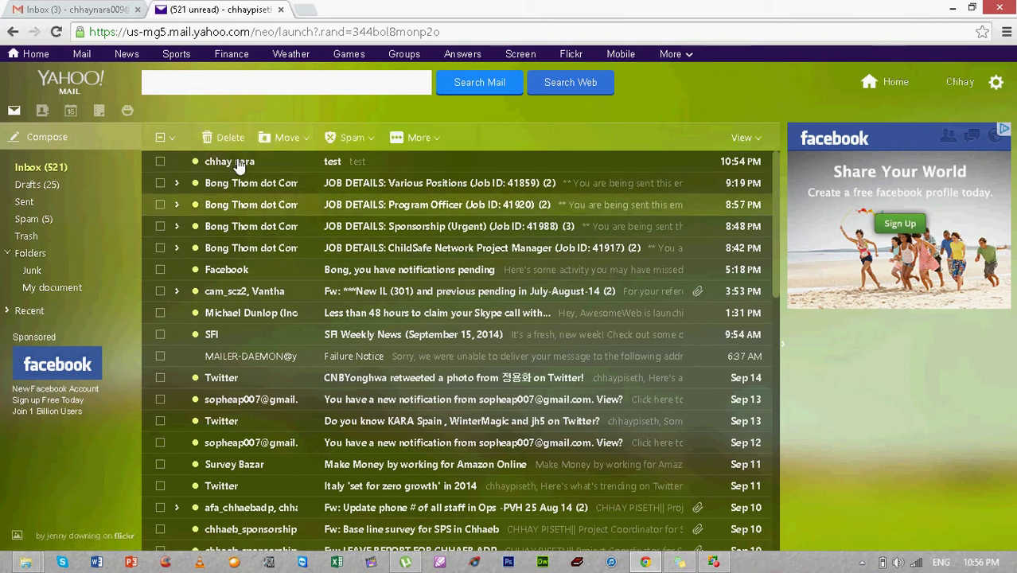
# Open the test message in Yahoo Mail, send the reply 'the test back', and return to Gmail
pyautogui.click(240, 162)
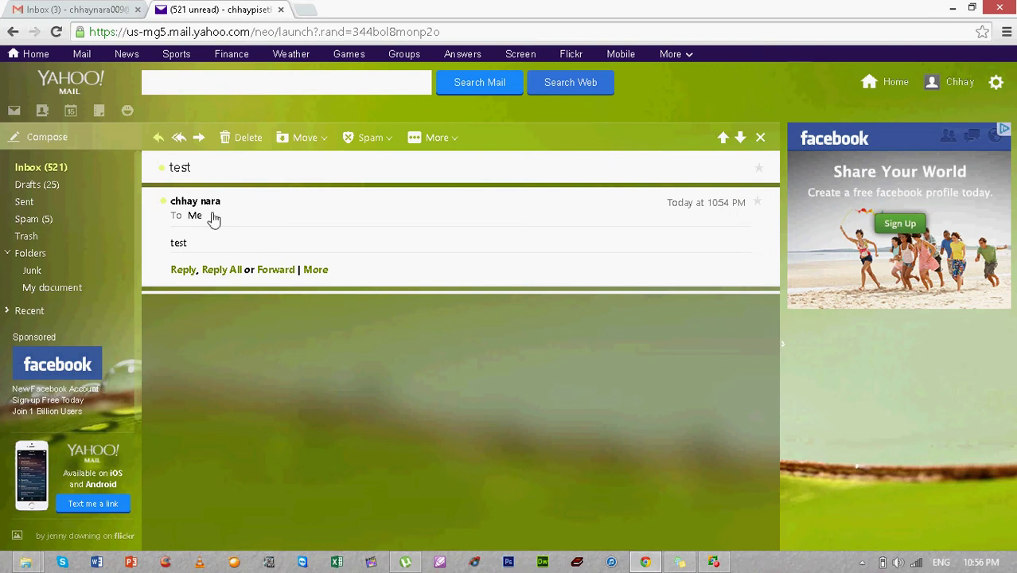
pyautogui.press('r')
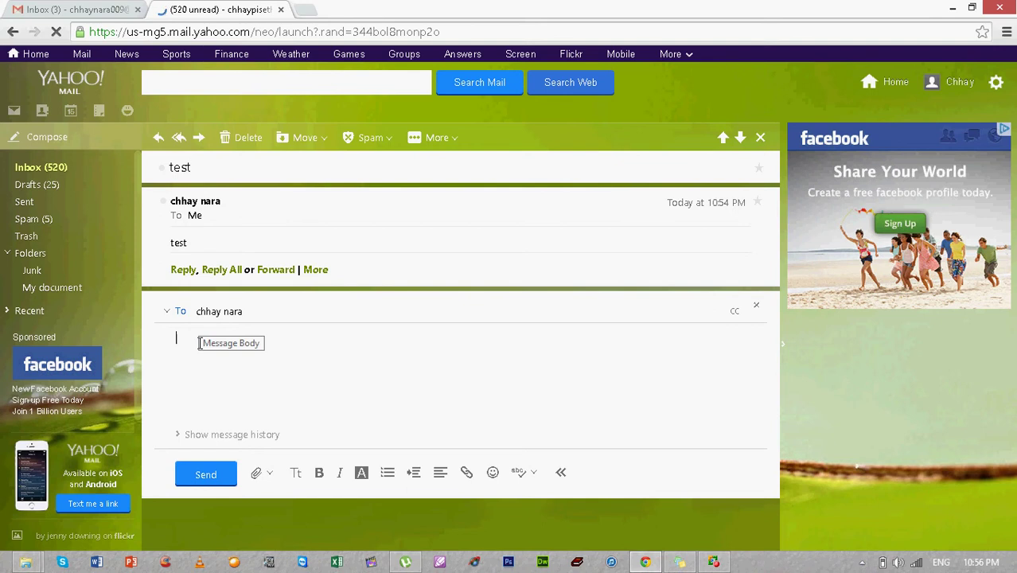
pyautogui.write('the ')
pyautogui.write('test')
pyautogui.write(' bod')
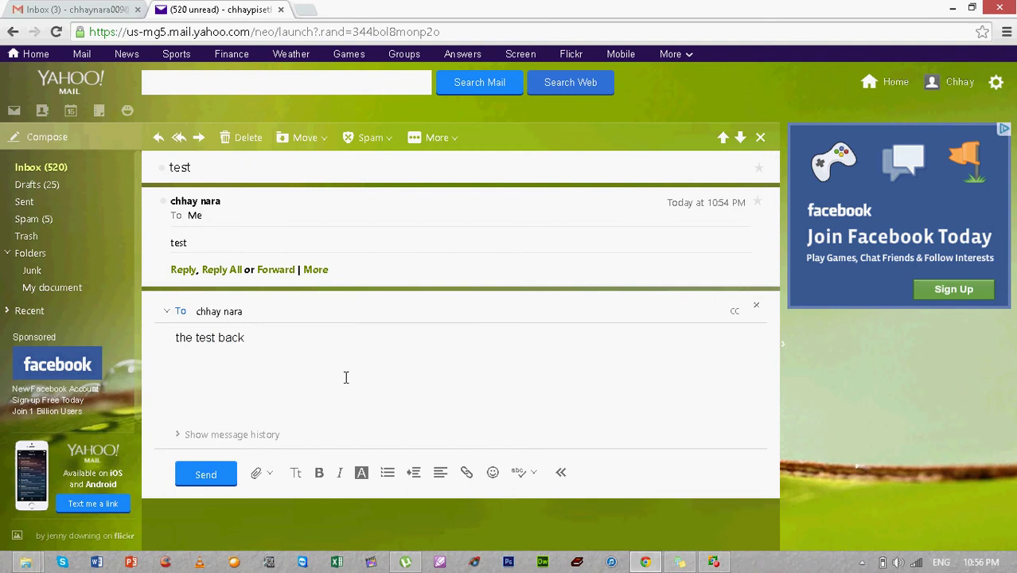
pyautogui.click(206, 475)
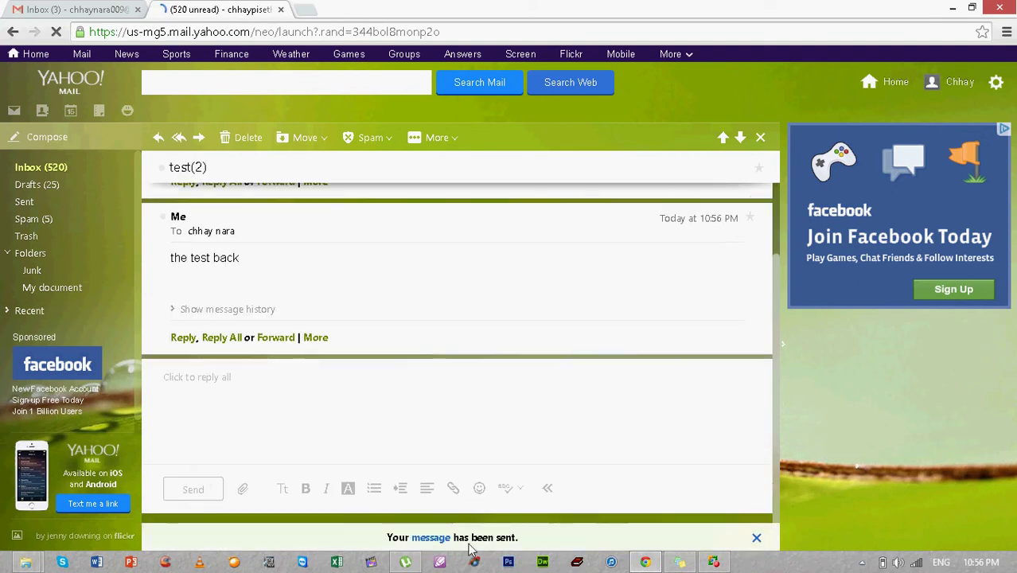
pyautogui.click(114, 9)
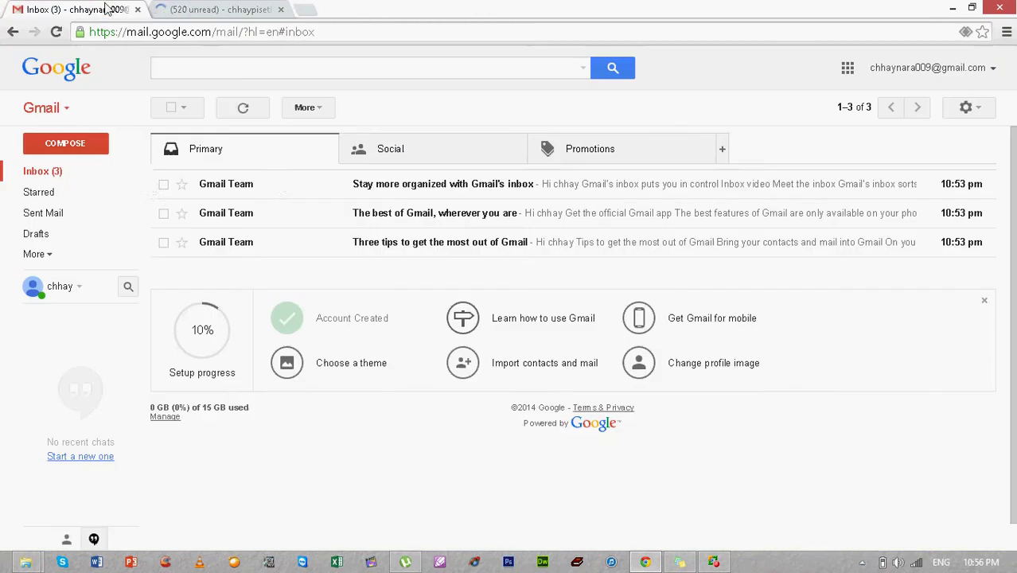
# Refresh Gmail repeatedly and check Yahoo Mail between refreshes; the inbox still shows three messages
pyautogui.click(251, 110)
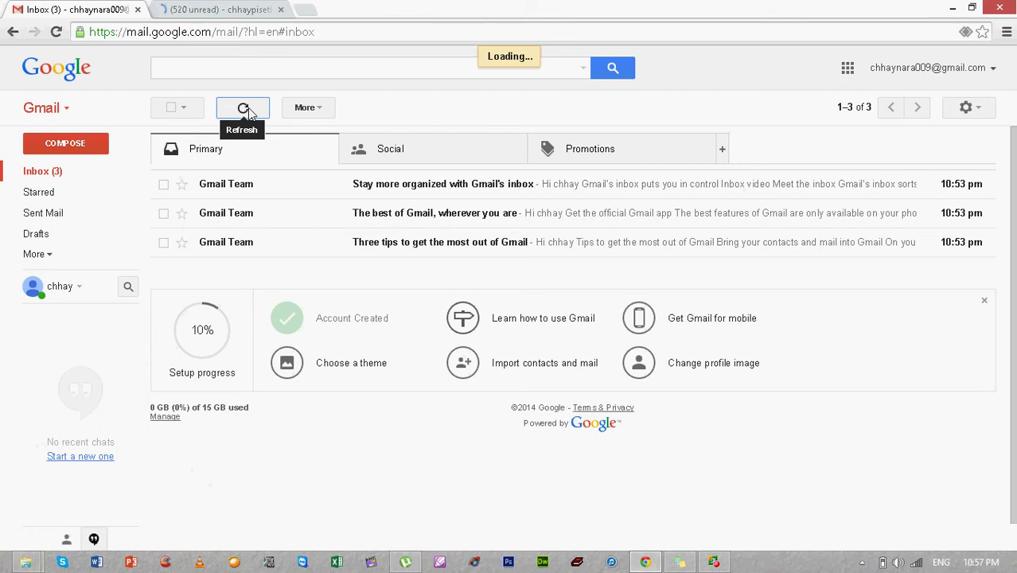
pyautogui.click(227, 10)
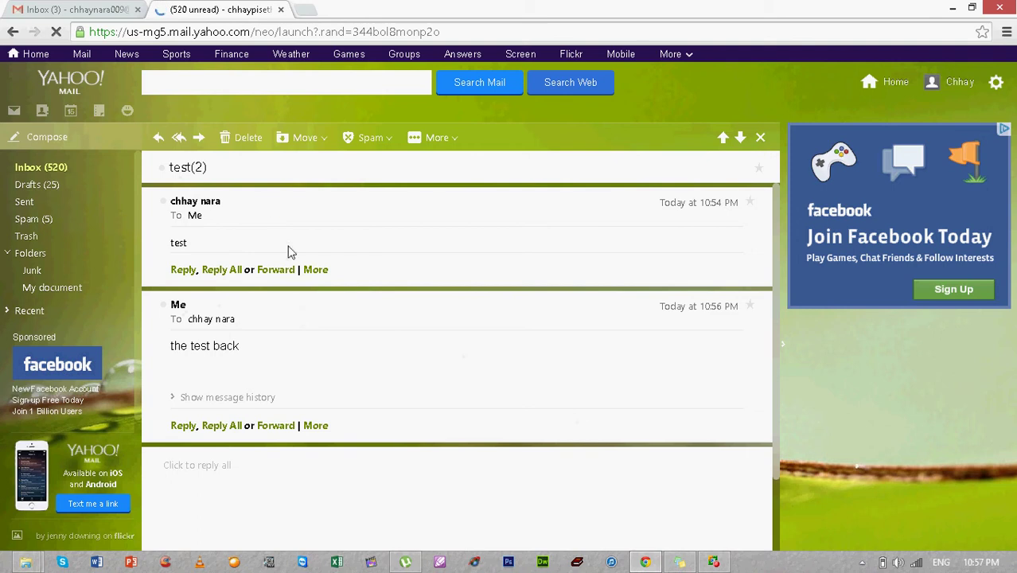
pyautogui.click(76, 10)
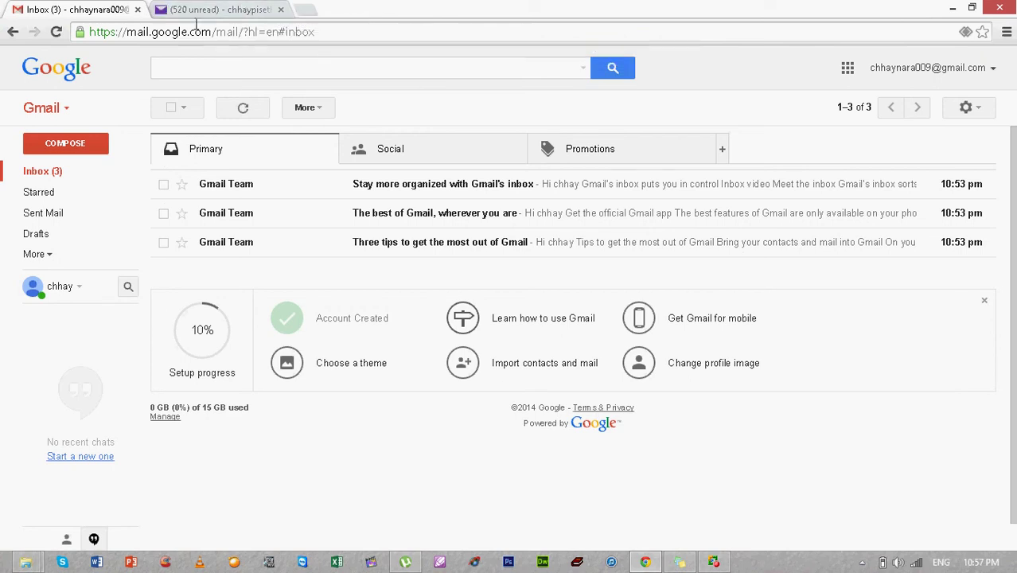
pyautogui.click(244, 111)
pyautogui.click(255, 113)
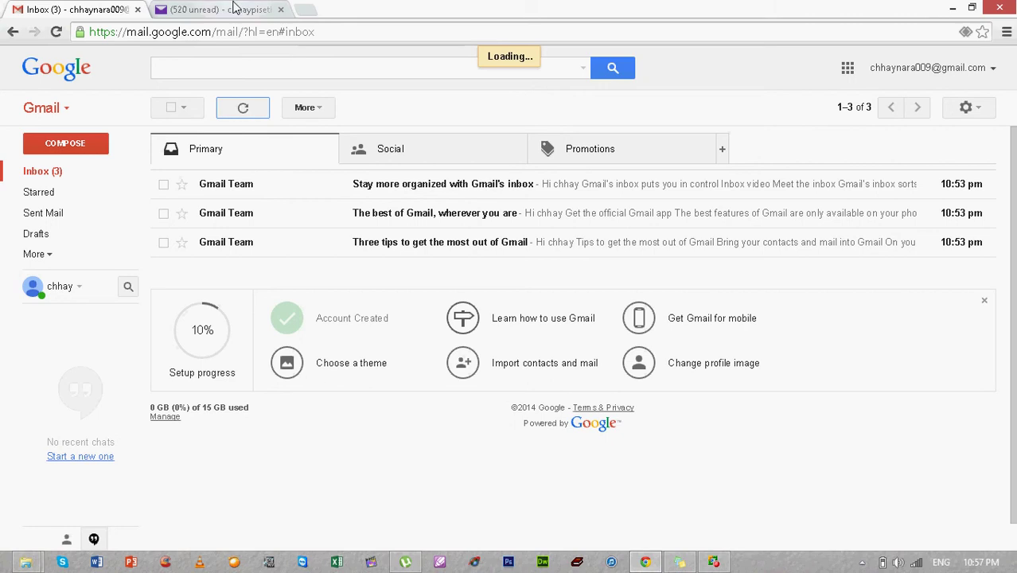
pyautogui.click(239, 10)
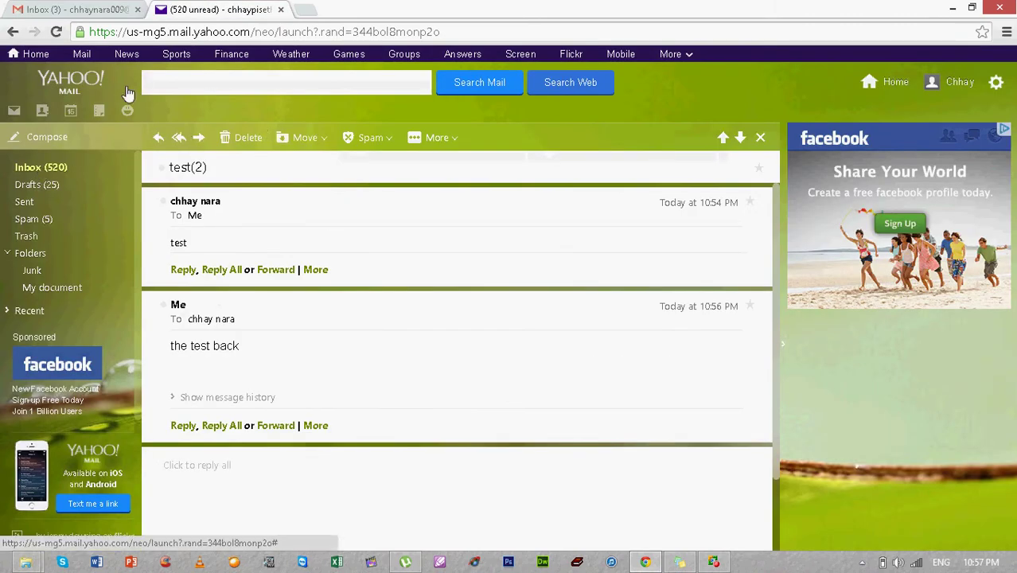
pyautogui.click(79, 10)
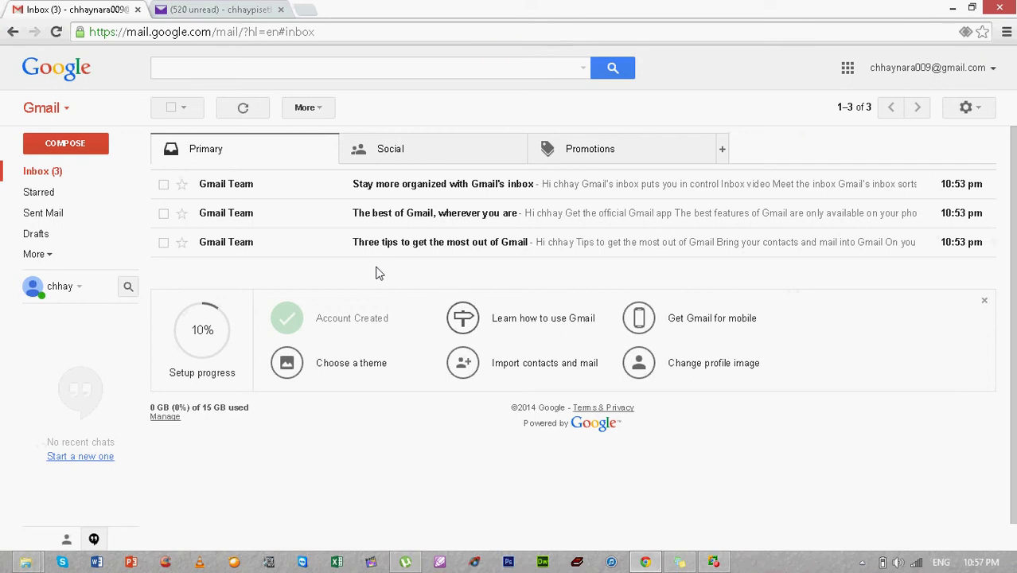
# Refresh the Gmail inbox once more, glance at Yahoo Mail, then open a new browser tab
pyautogui.scroll(-1, 359, 259)
pyautogui.scroll(1, 356, 263)
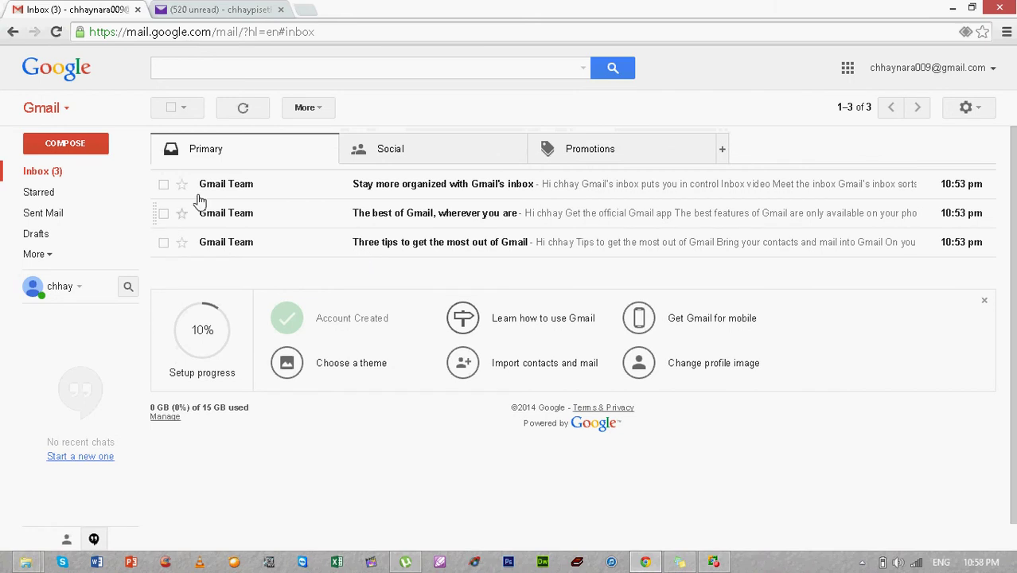
pyautogui.click(239, 114)
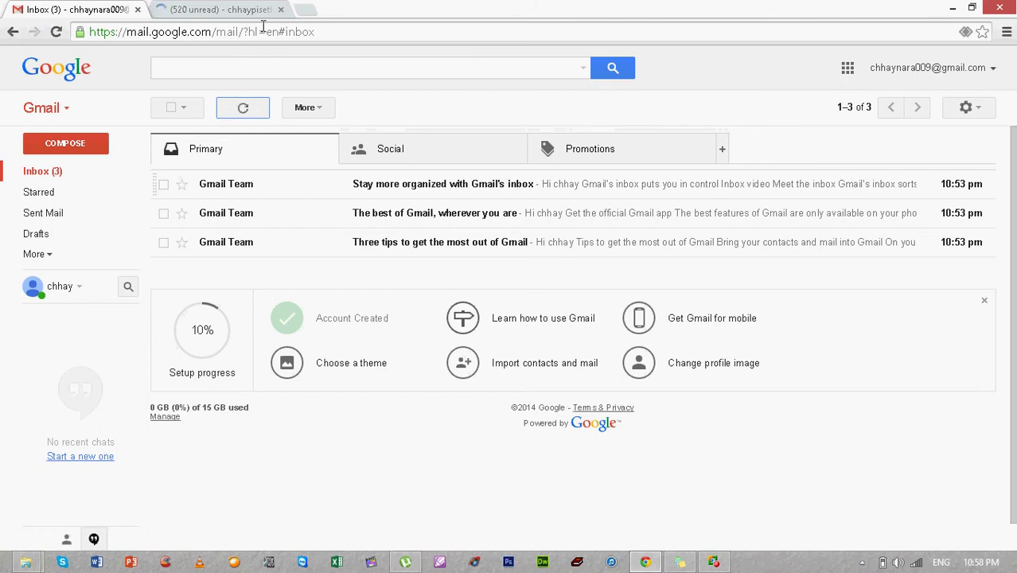
pyautogui.click(219, 9)
pyautogui.click(307, 10)
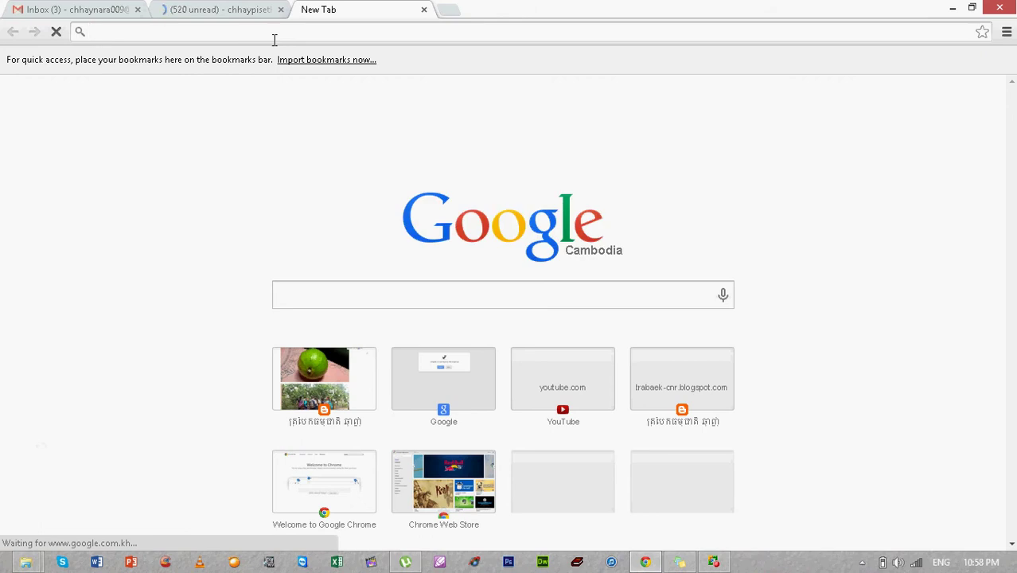
# Load blogger.com in the new tab, refreshing the Gmail inbox while it loads
pyautogui.write('blog')
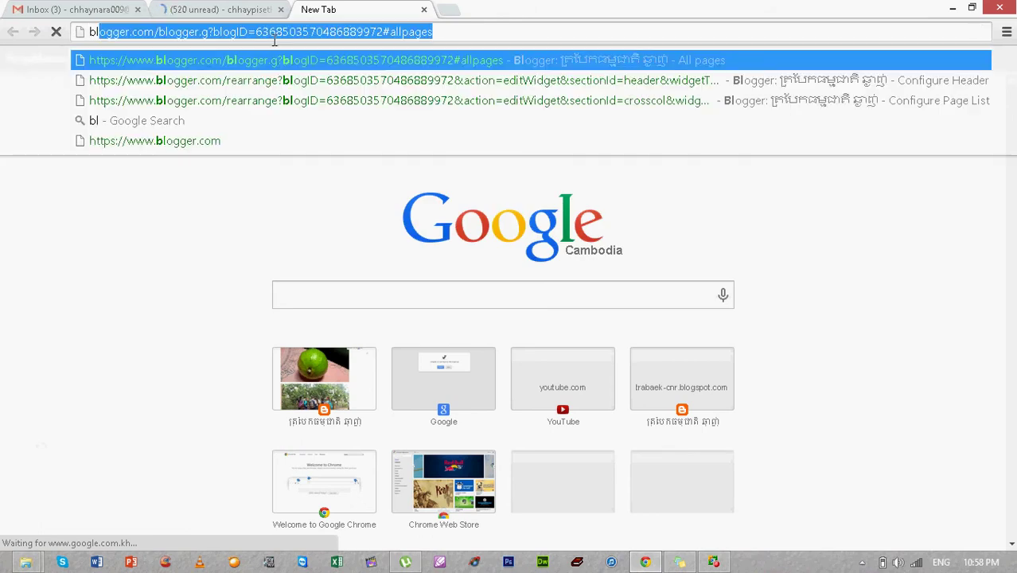
pyautogui.press('BackSpace')
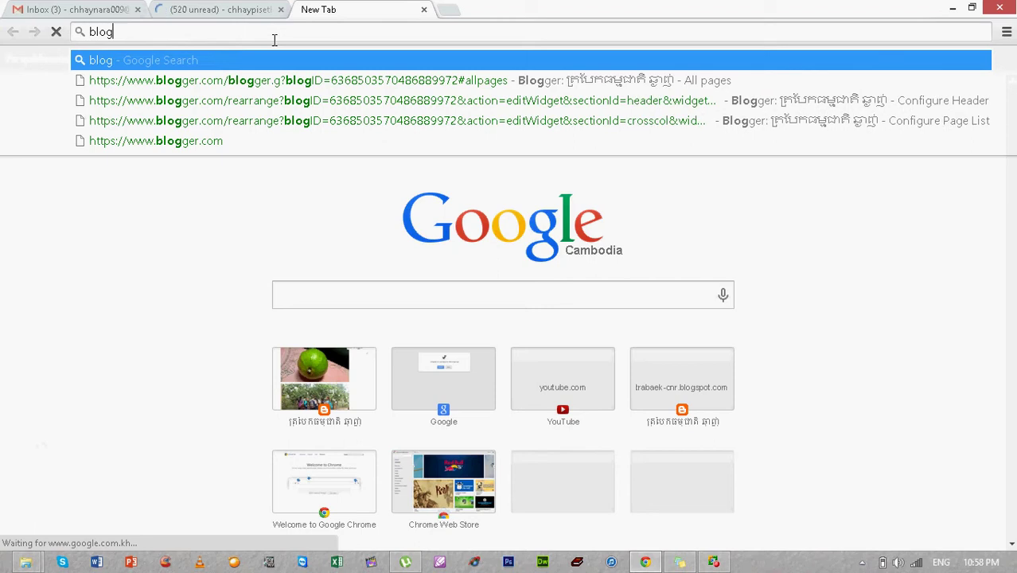
pyautogui.write('ger.com')
pyautogui.press('Return')
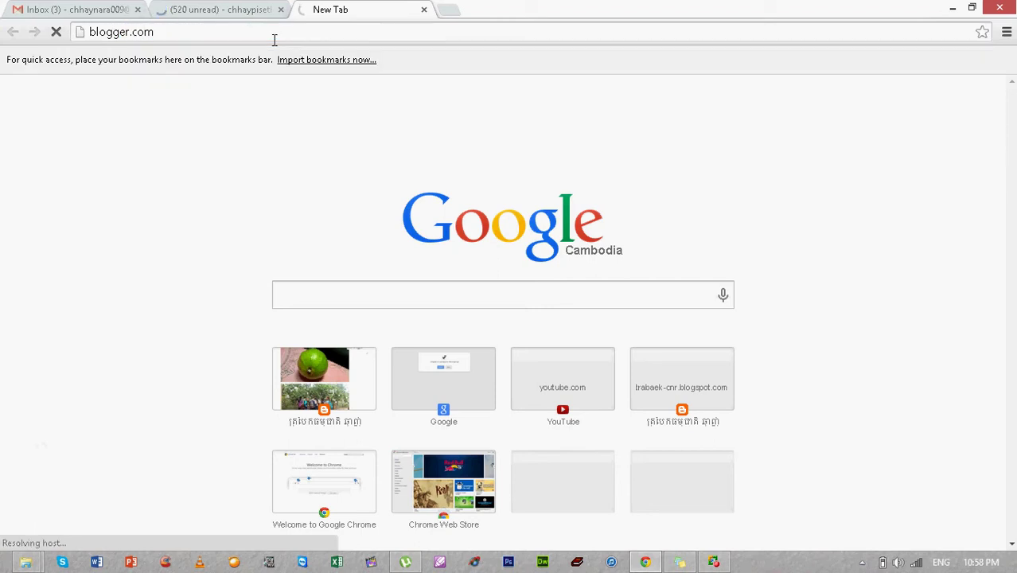
pyautogui.click(204, 8)
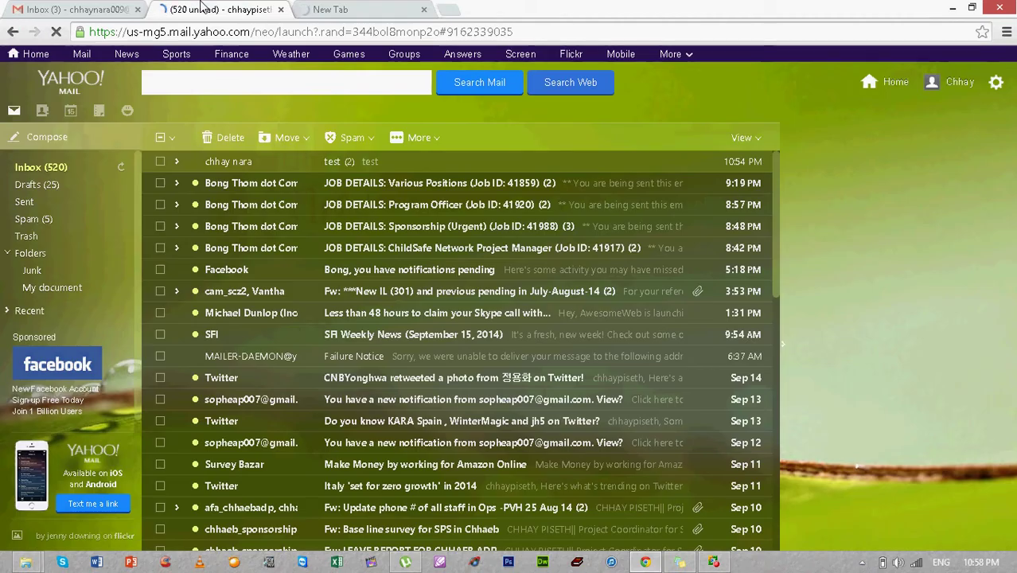
pyautogui.click(78, 10)
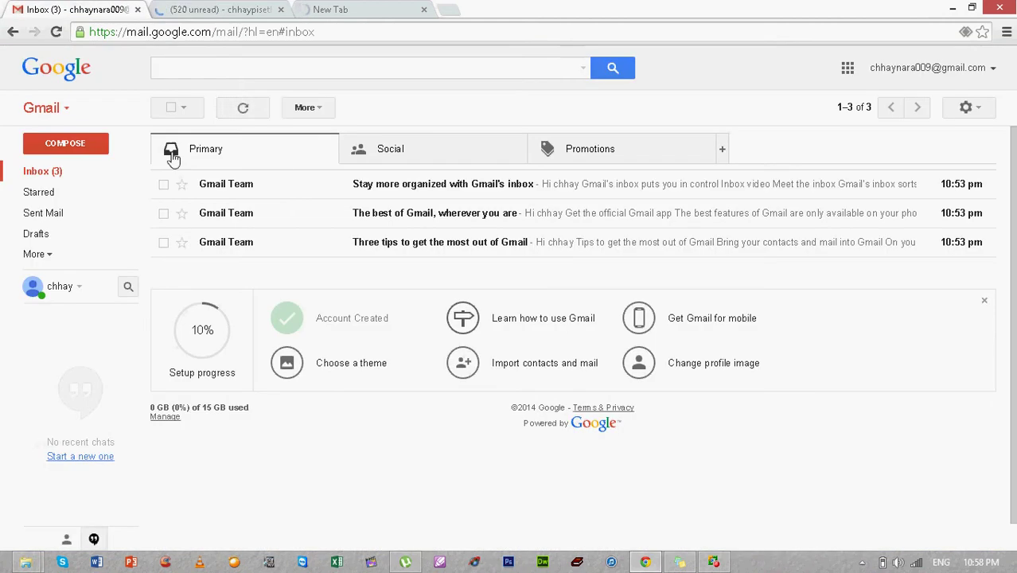
pyautogui.click(245, 111)
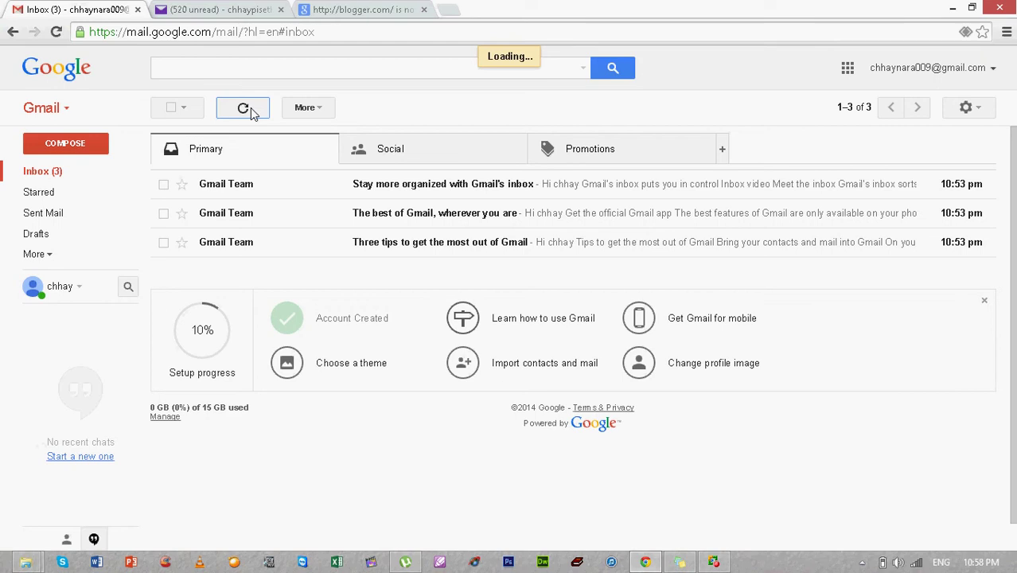
# Reload the failed blogger.com page and bring up its Google sign-in tab
pyautogui.click(349, 10)
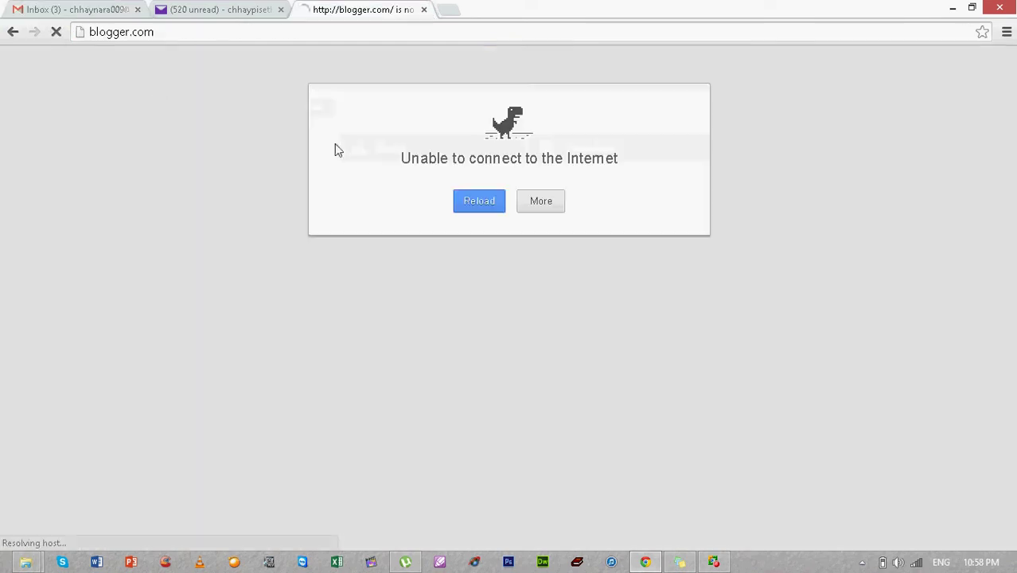
pyautogui.click(57, 32)
pyautogui.click(57, 32)
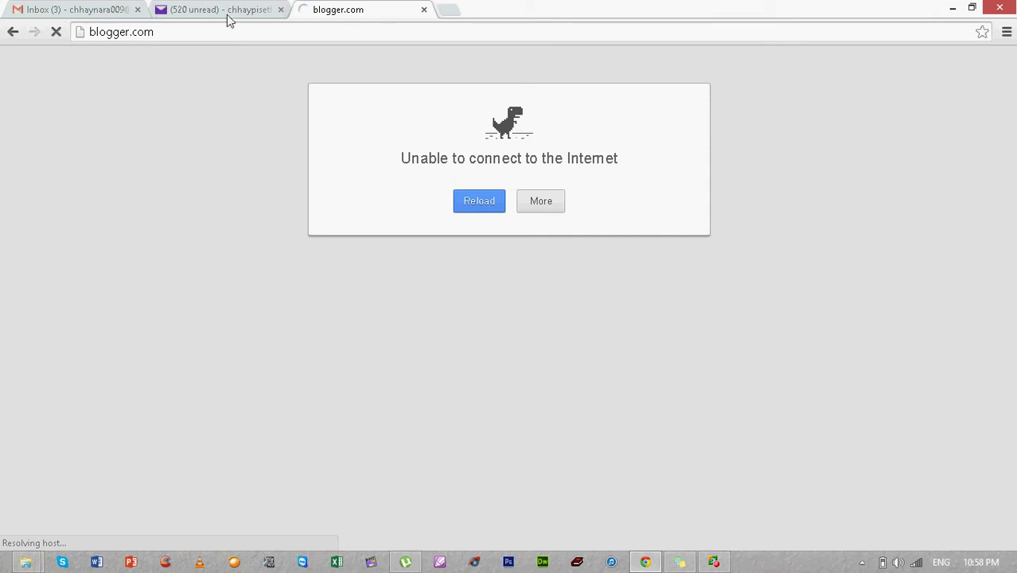
pyautogui.click(226, 11)
pyautogui.hotkey('ctrl', 'shift', 'Tab')
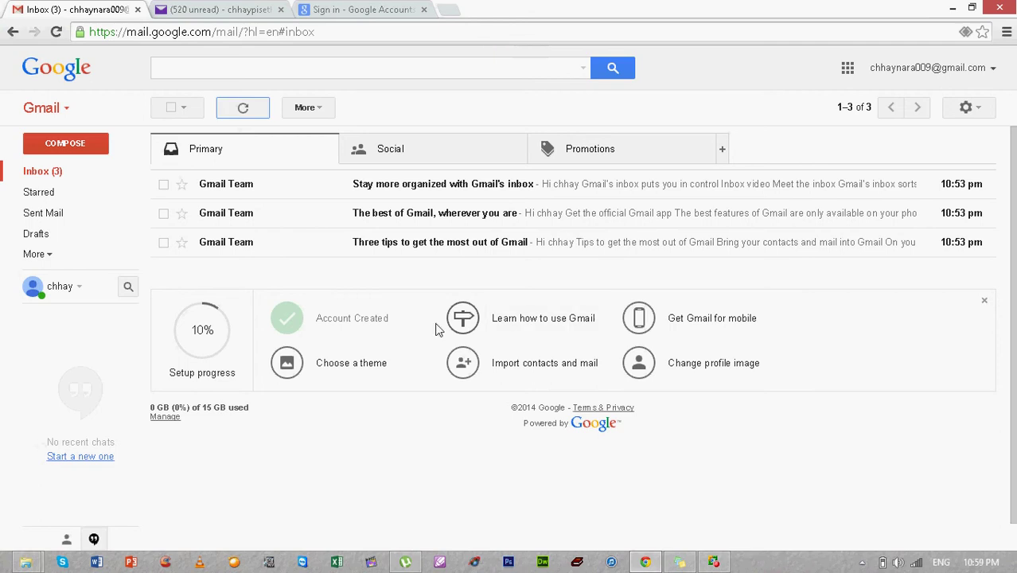
pyautogui.click(352, 10)
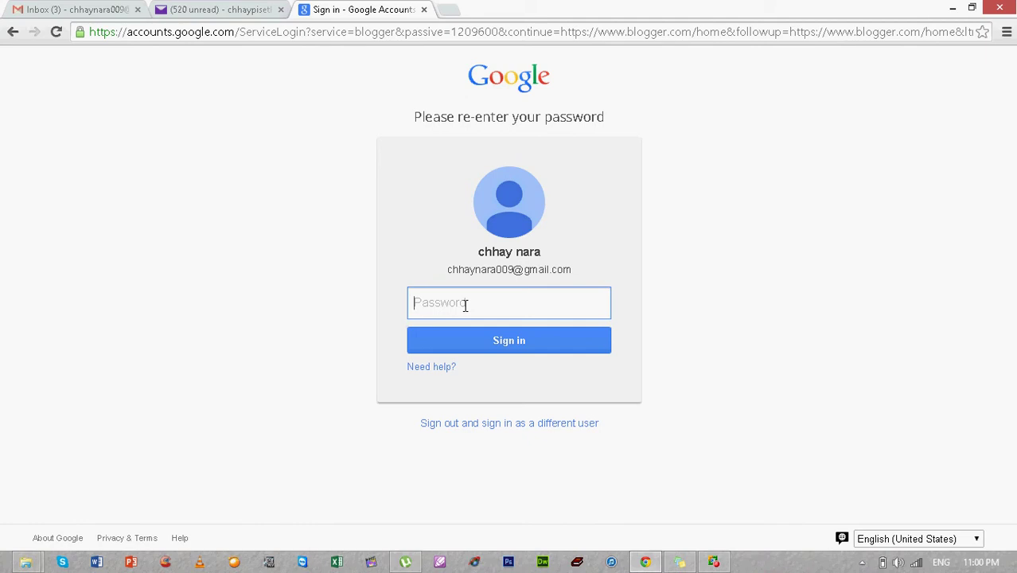
# Re-enter the account password on the Google sign-in page and submit it
pyautogui.write('*********')
pyautogui.press('BackSpace')
pyautogui.press('BackSpace')
pyautogui.write('**')
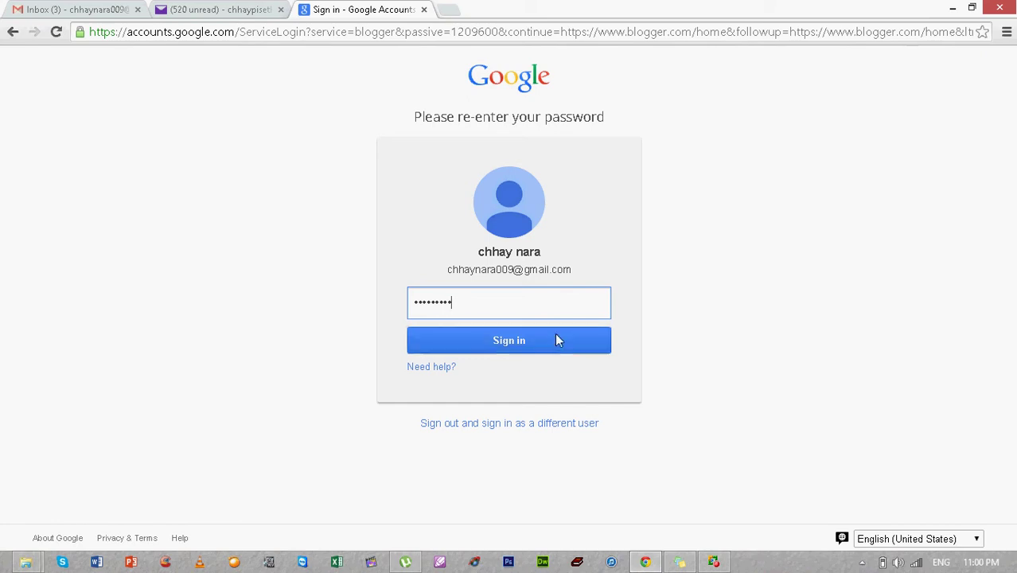
pyautogui.click(555, 338)
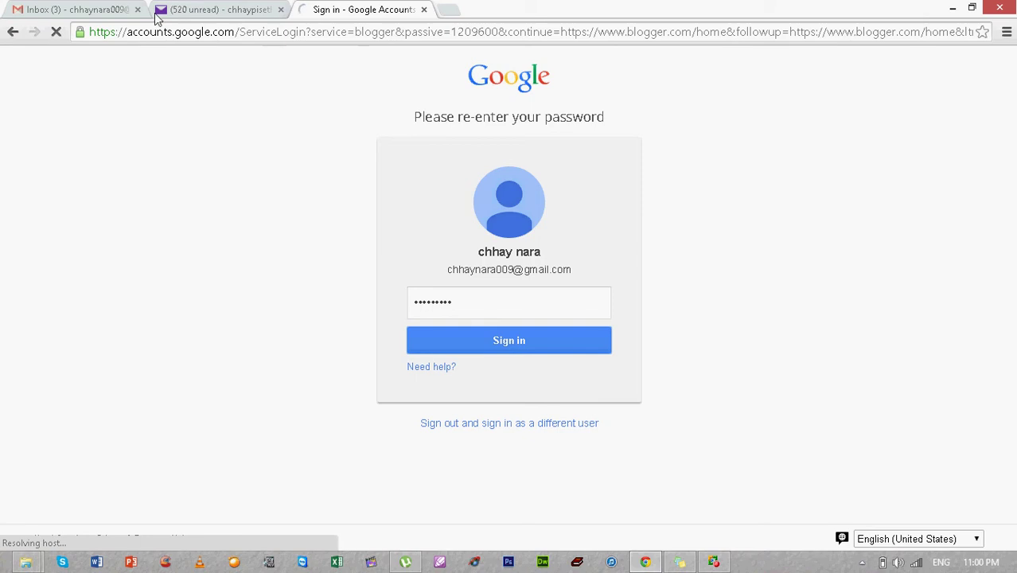
# Refresh Gmail, reload the Yahoo and sign-in pages, and return to Gmail as the reply arrives
pyautogui.click(102, 16)
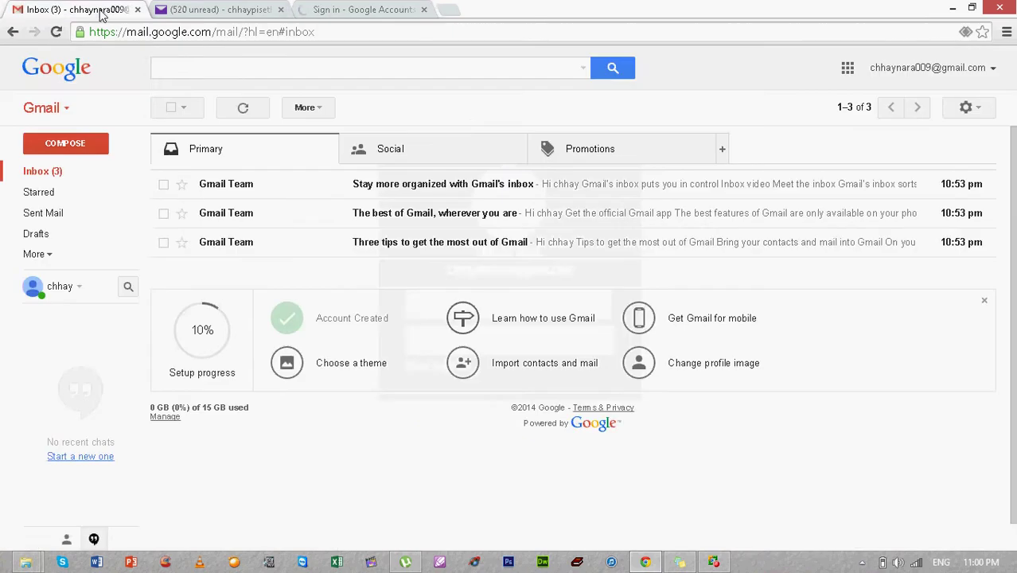
pyautogui.click(243, 109)
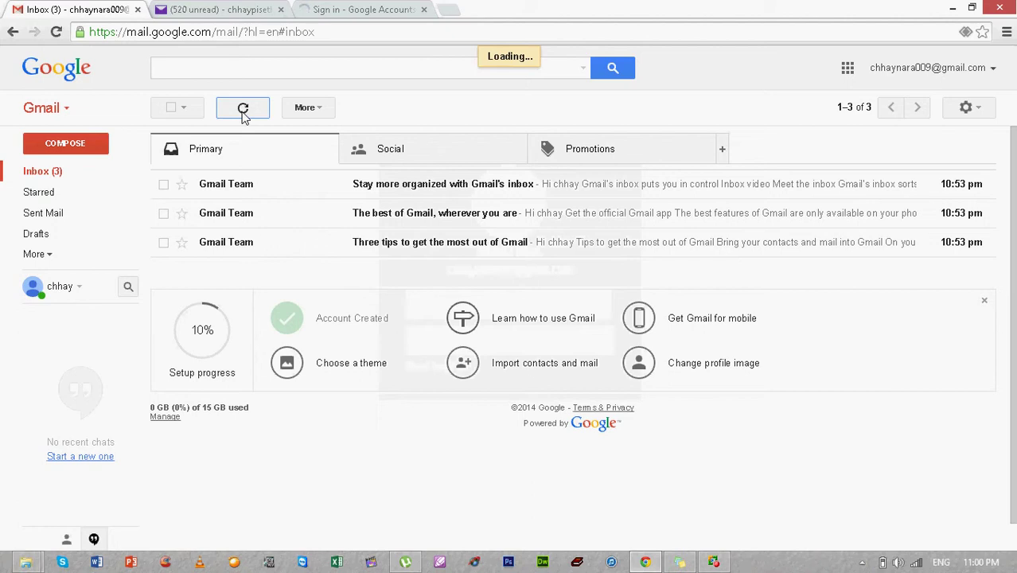
pyautogui.click(245, 11)
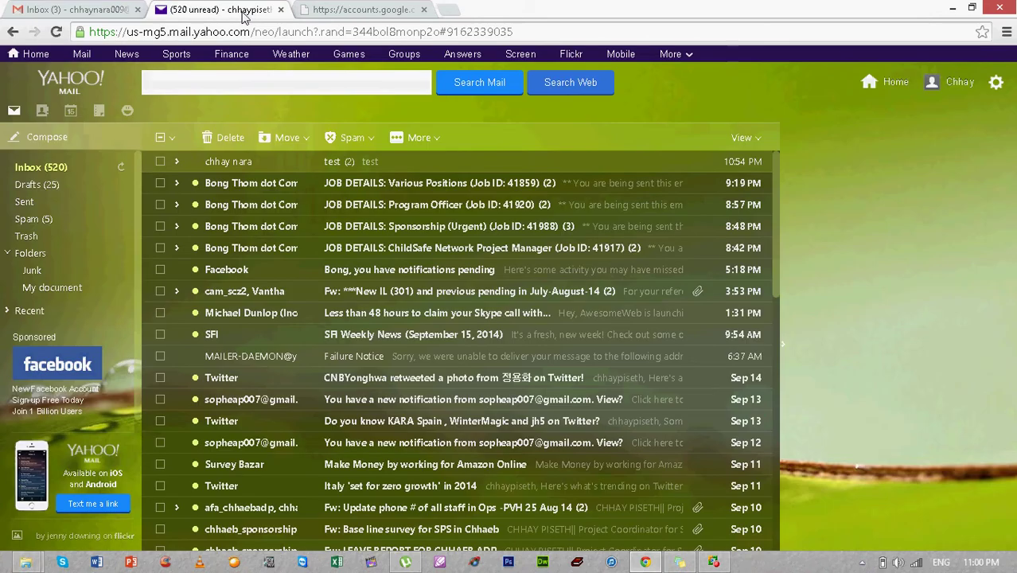
pyautogui.click(57, 33)
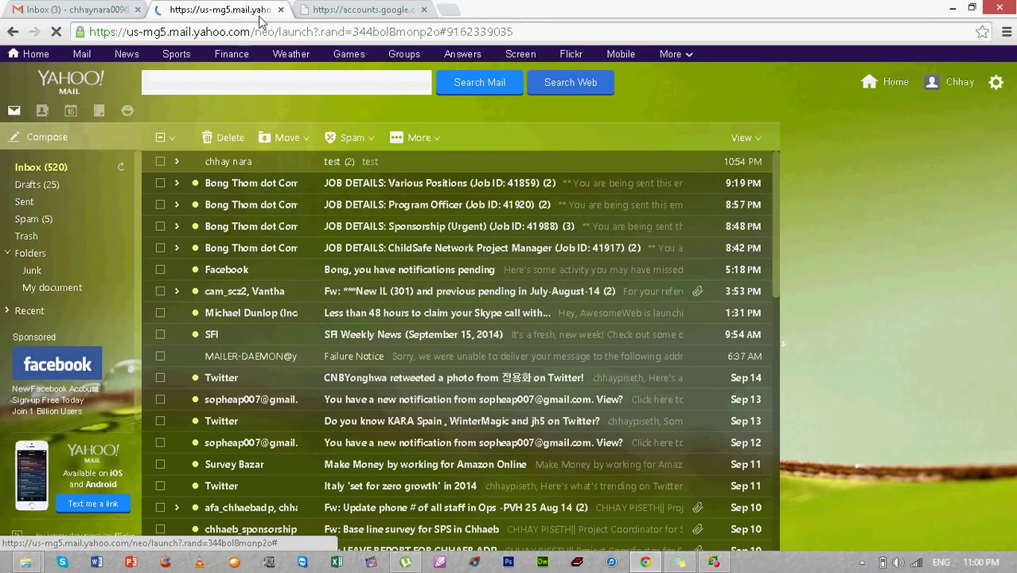
pyautogui.click(123, 11)
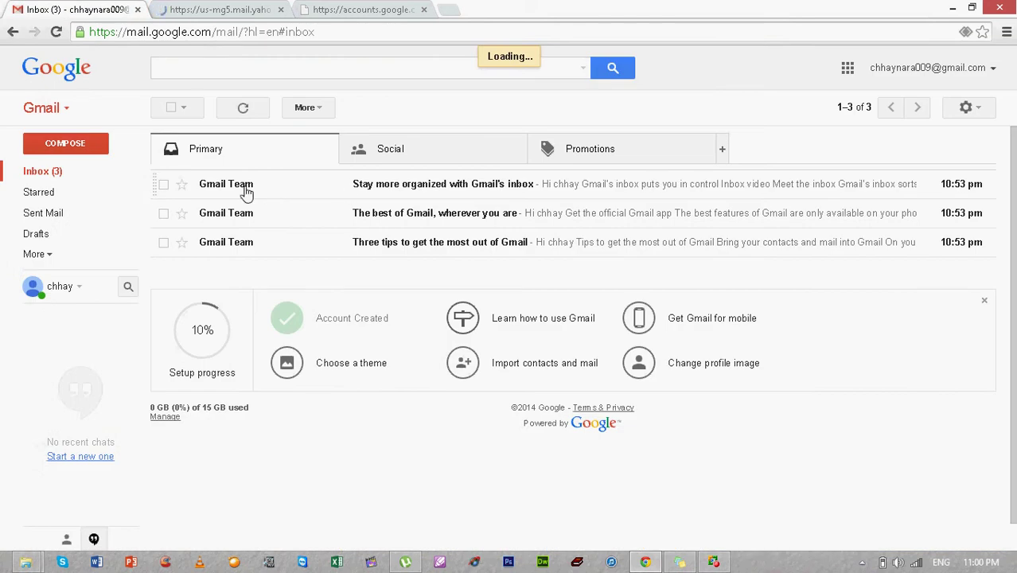
pyautogui.click(347, 11)
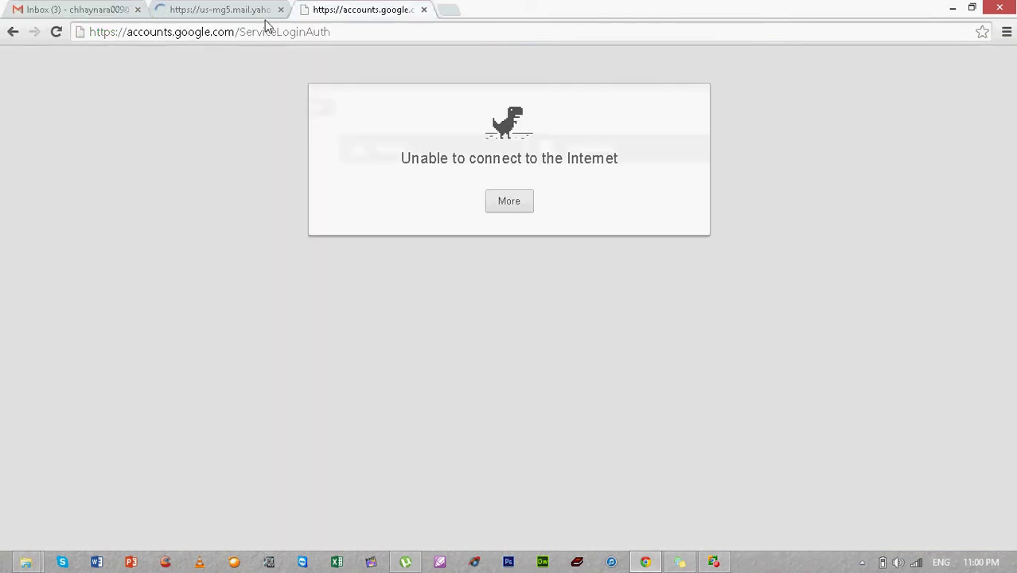
pyautogui.click(56, 32)
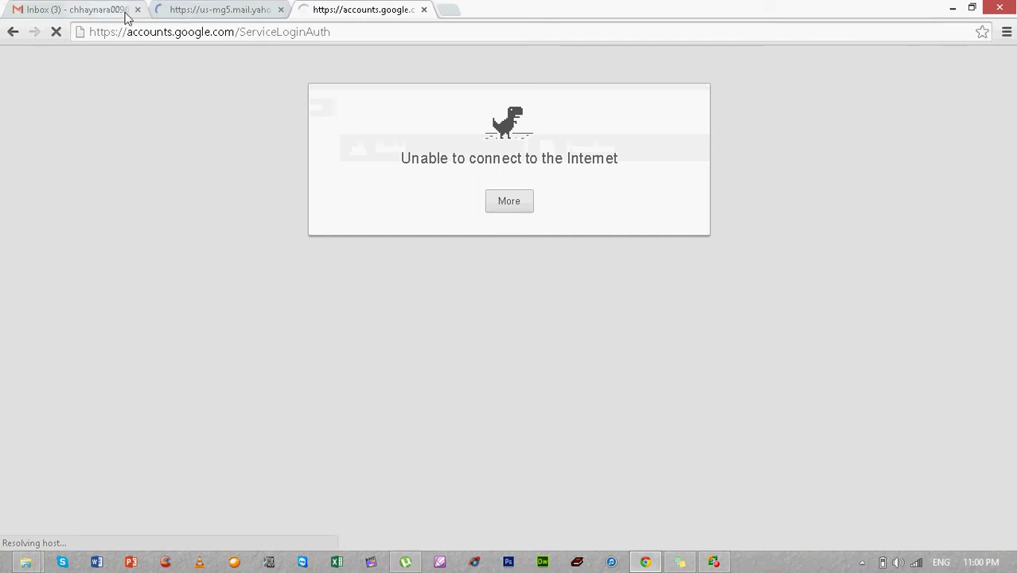
pyautogui.click(94, 13)
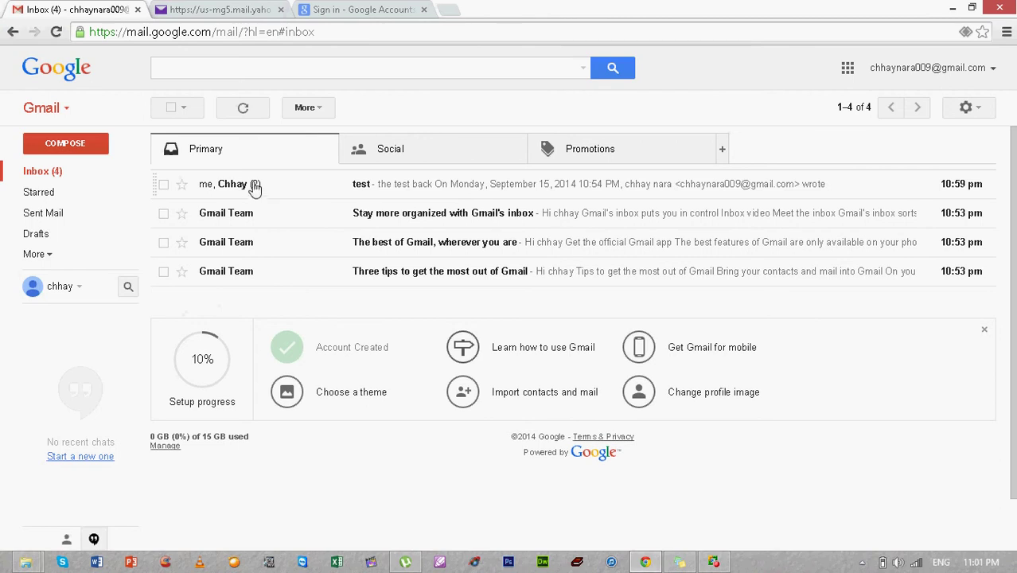
# Read the 'test' reply conversation, then close the Yahoo Mail and Google sign-in tabs
pyautogui.click(231, 191)
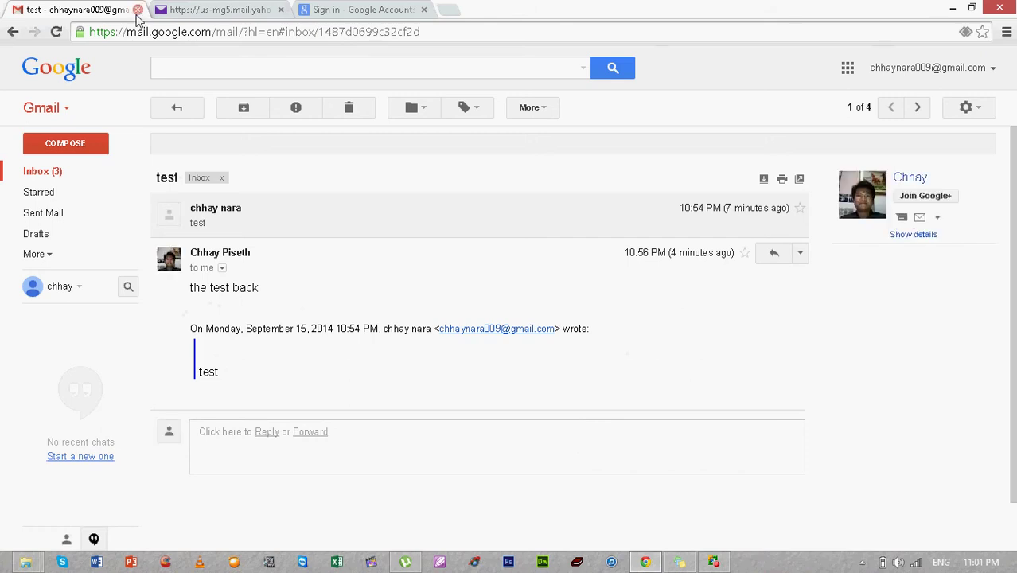
pyautogui.click(188, 10)
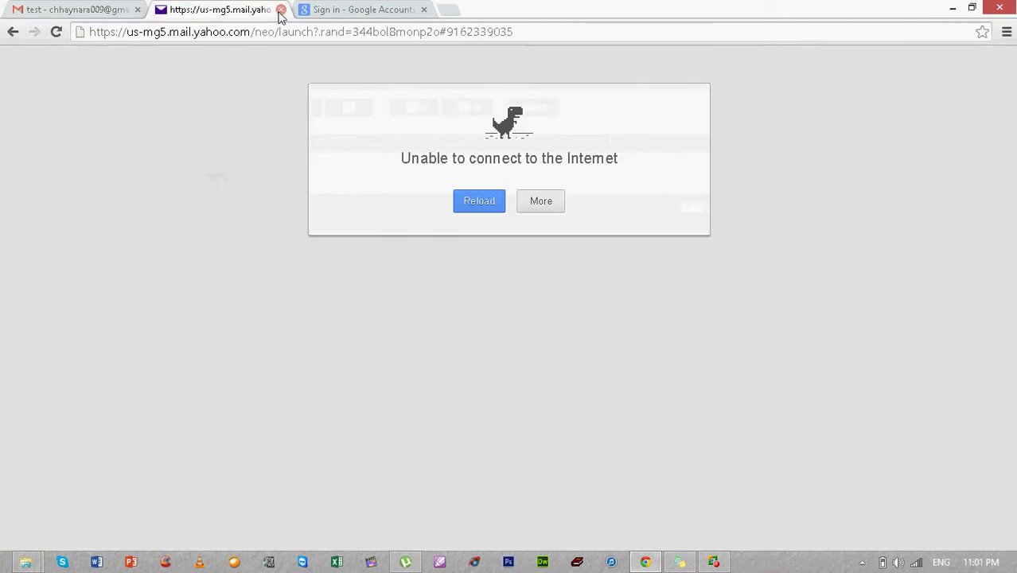
pyautogui.click(280, 9)
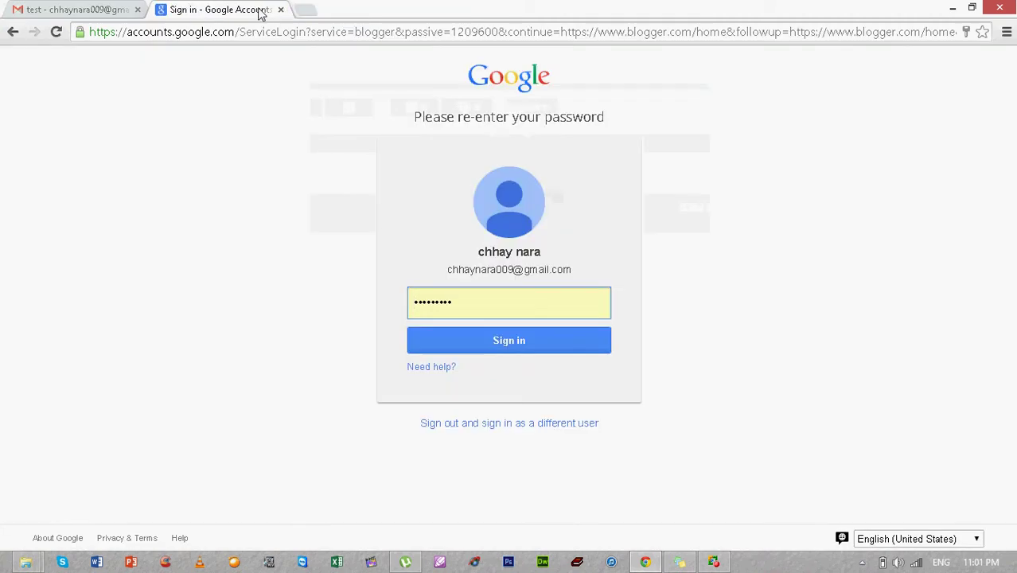
pyautogui.click(280, 10)
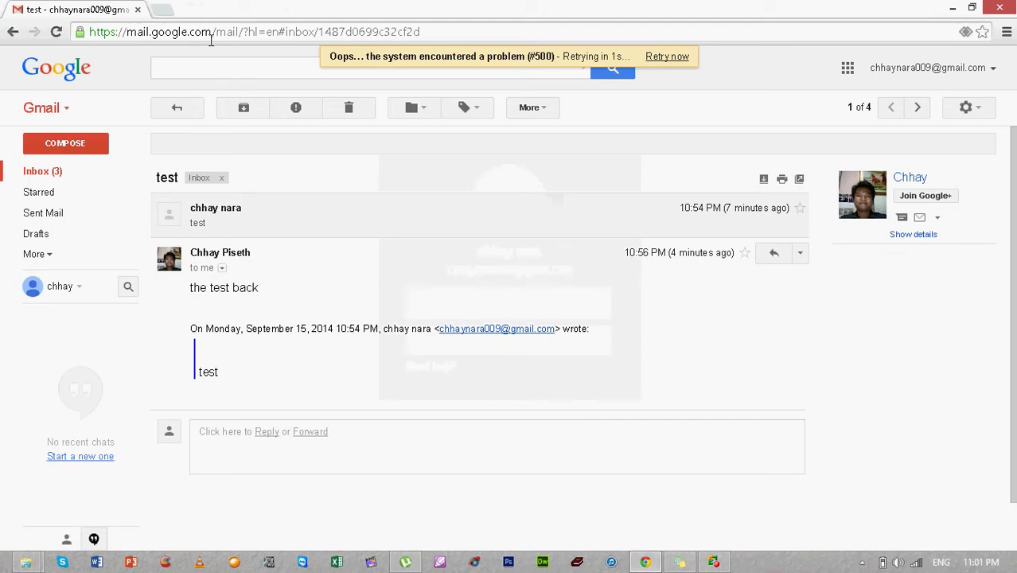
# Load blogger.com in the Gmail tab, confirming you want to leave Gmail
pyautogui.click(210, 37)
pyautogui.write('blo')
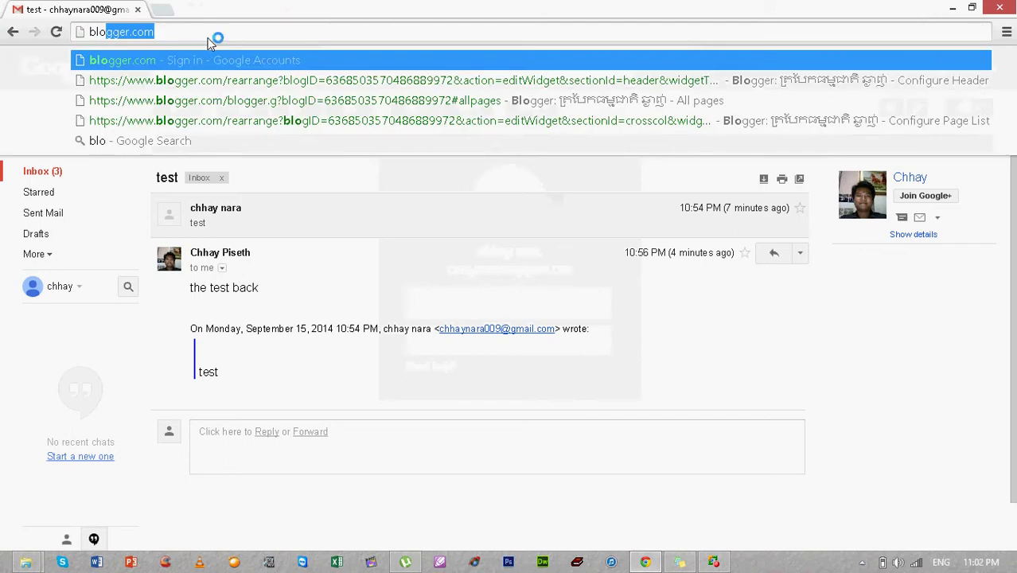
pyautogui.press('BackSpace')
pyautogui.press('BackSpace')
pyautogui.press('BackSpace')
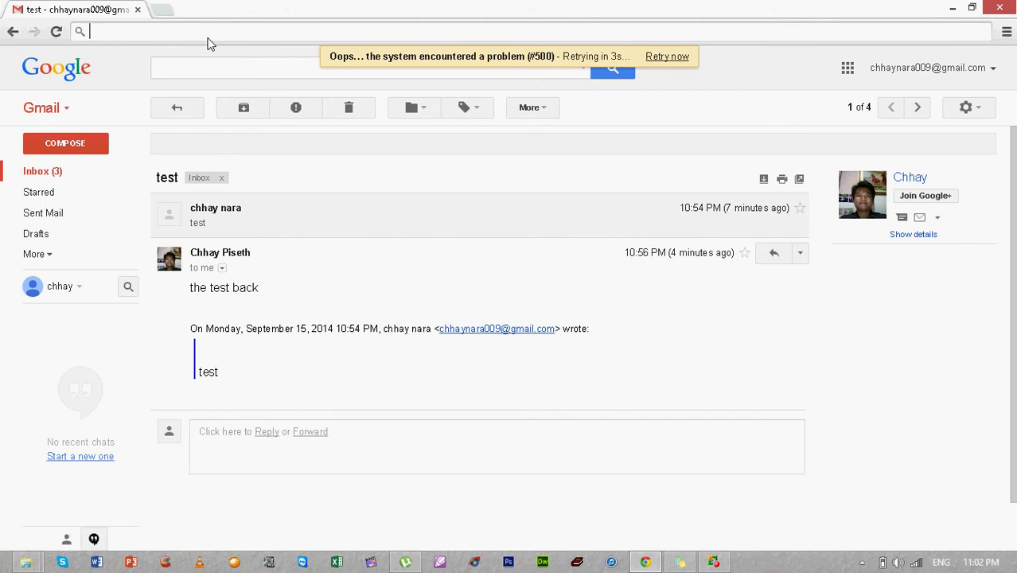
pyautogui.write('blogger.c')
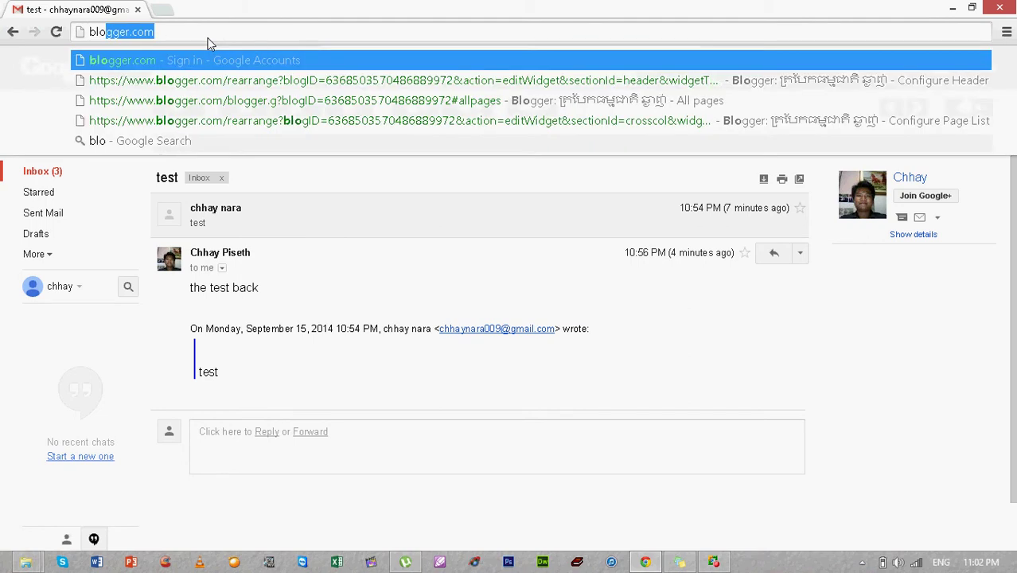
pyautogui.write('o')
pyautogui.press('Return')
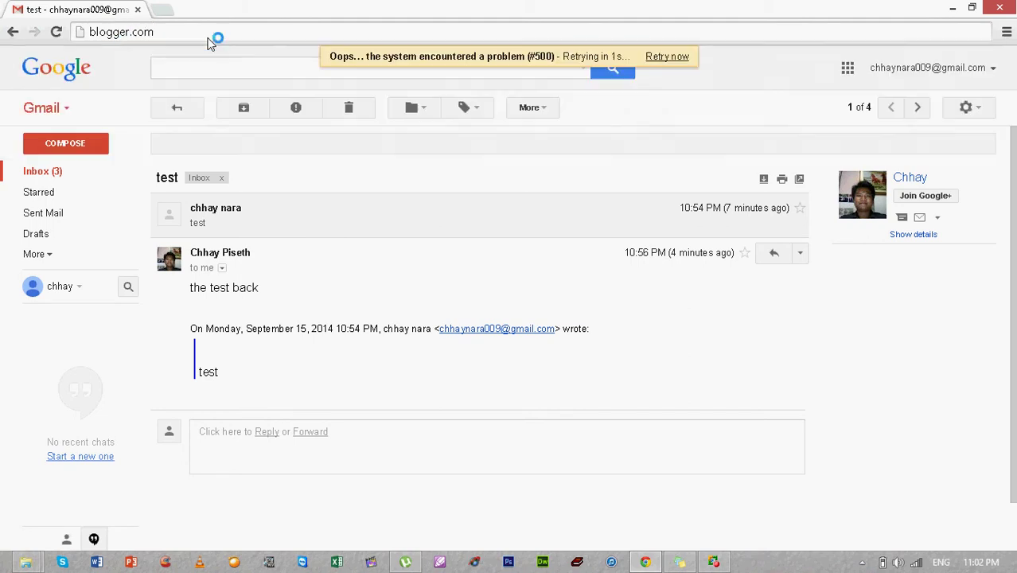
pyautogui.click(491, 157)
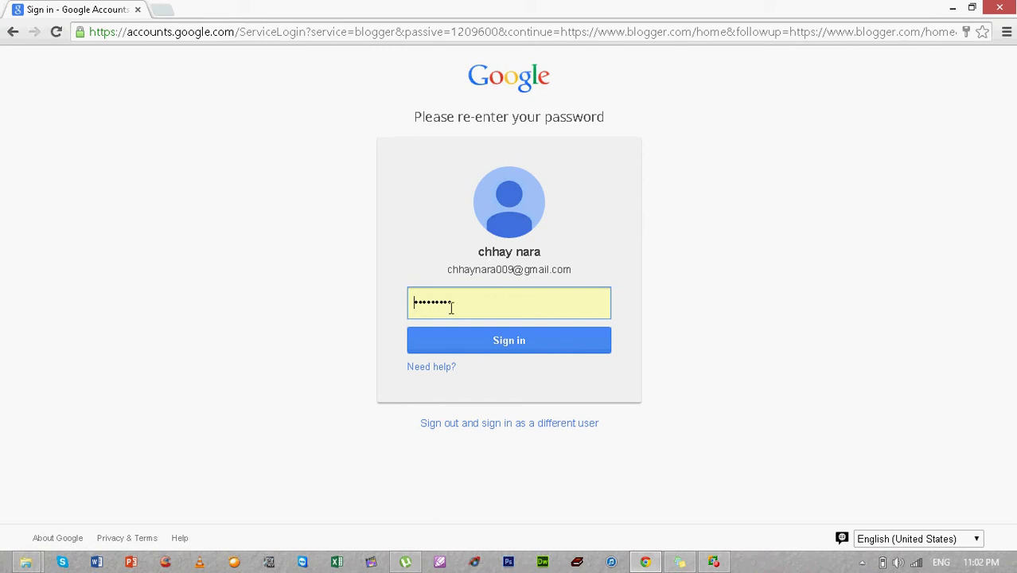
# Sign in with the re-entered password while briefly checking the hidden tray icons
pyautogui.click(485, 349)
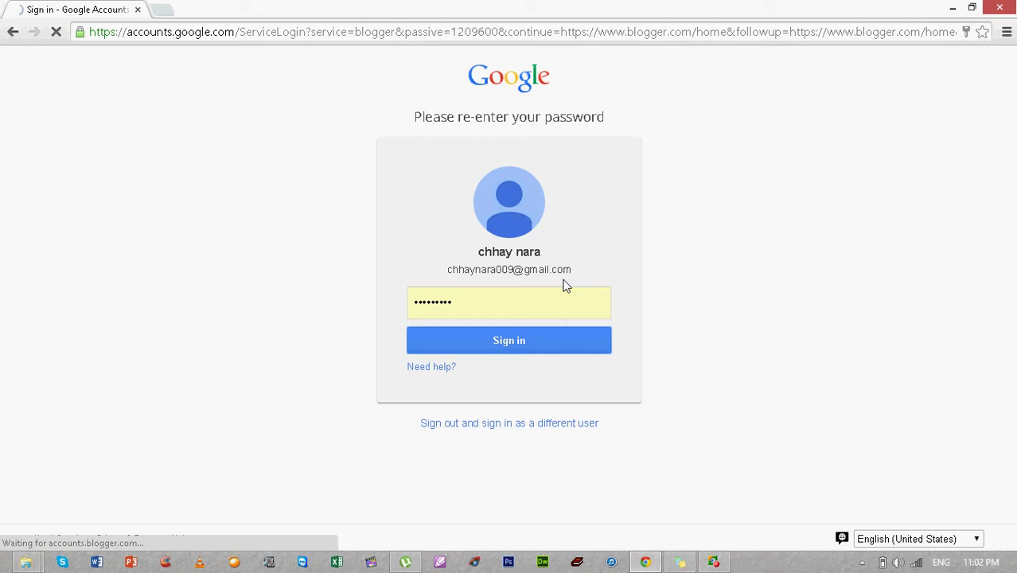
pyautogui.click(861, 562)
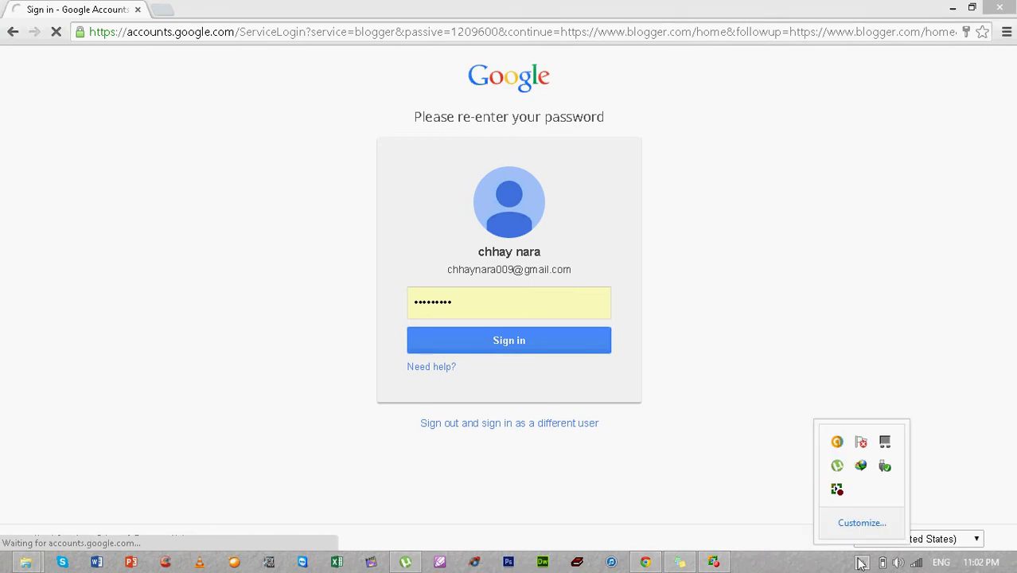
pyautogui.click(712, 7)
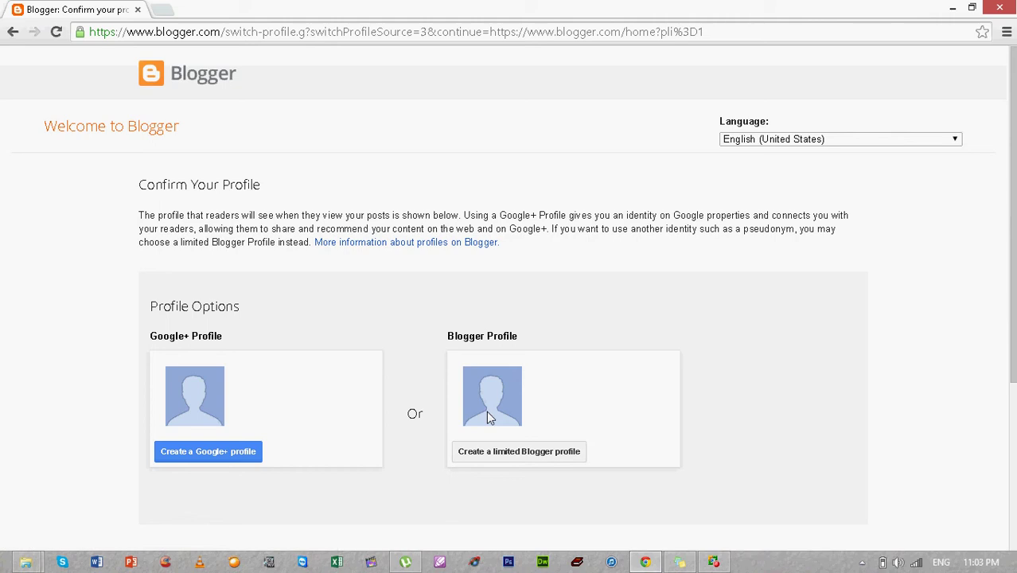
# Choose a limited Blogger profile and type the Khmer display name 'ក្របកផ្ញុជាតិ (ខ្ញាញ់)'
pyautogui.click(513, 457)
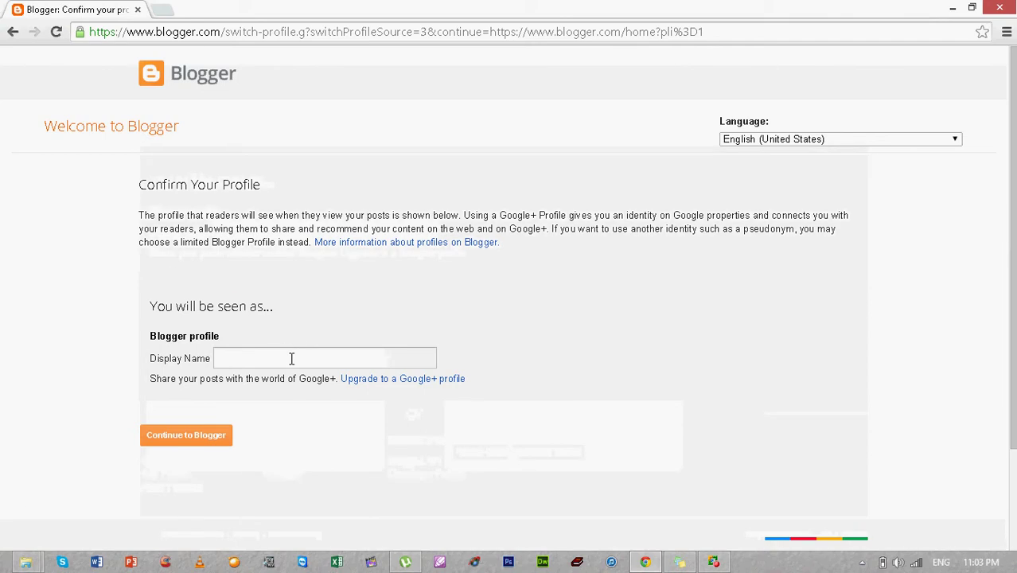
pyautogui.click(292, 359)
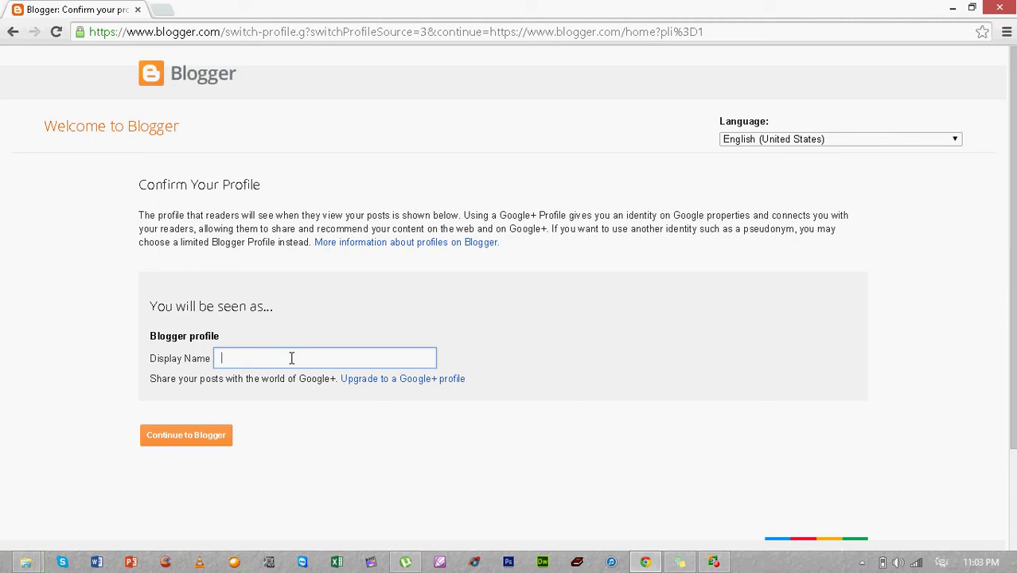
pyautogui.write('ក្រប')
pyautogui.write('ក')
pyautogui.write('ផ្ញ')
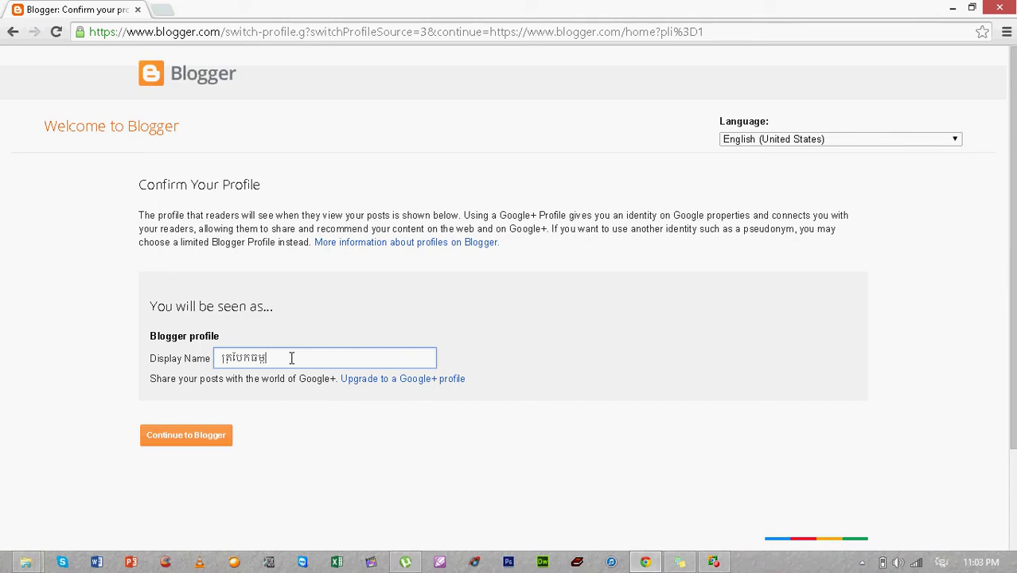
pyautogui.write('ុ')
pyautogui.write('ជា')
pyautogui.write('តិ ')
pyautogui.write('(ខ')
pyautogui.write('្ញាញ់)')
pyautogui.scroll(-3, 331, 425)
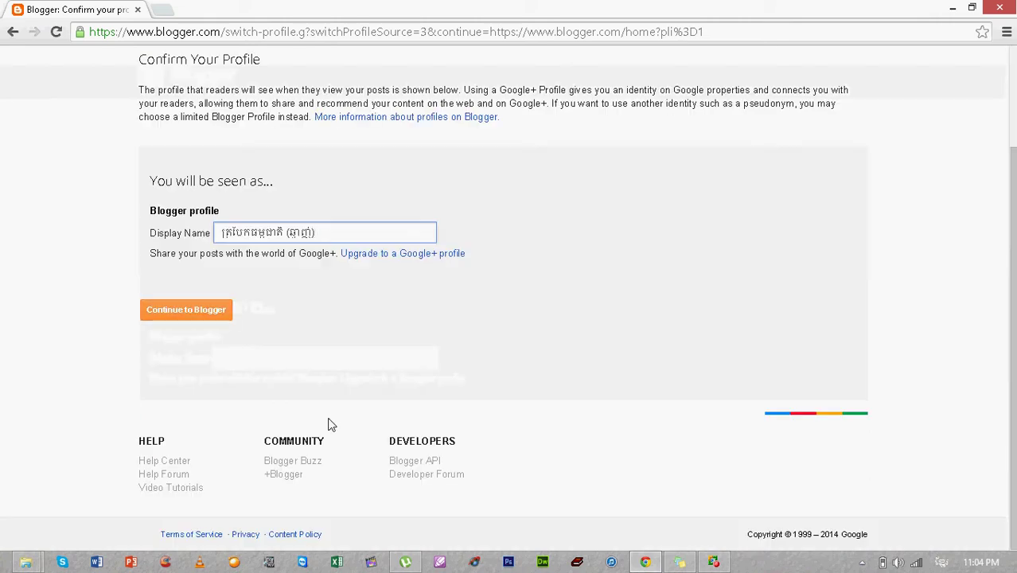
# Continue to Blogger with the new Khmer-named limited profile
pyautogui.click(189, 318)
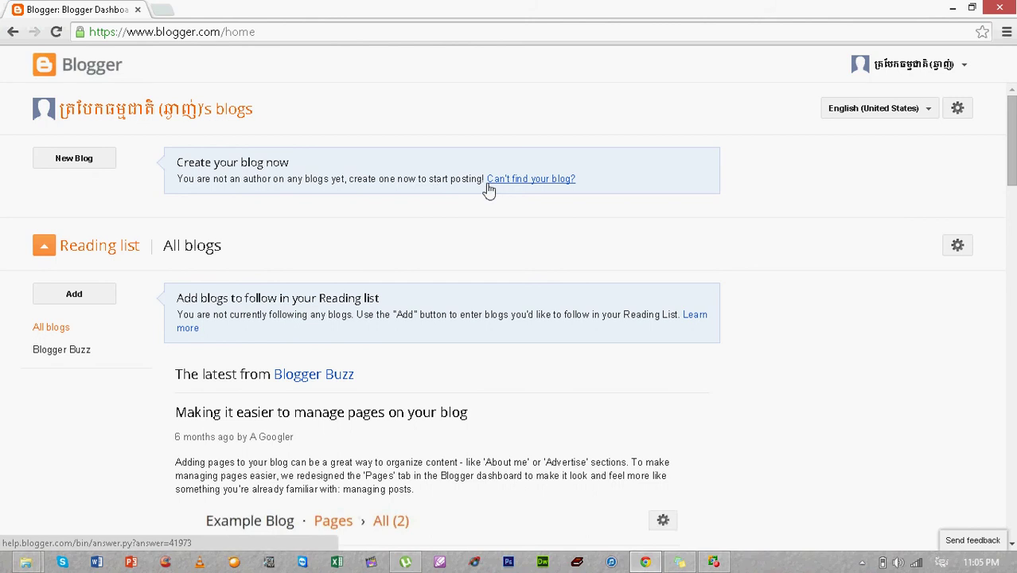
# Start a new blog titled 'គ្របែកធម្មជាតិ (ភ្ញាញ់)'
pyautogui.click(92, 164)
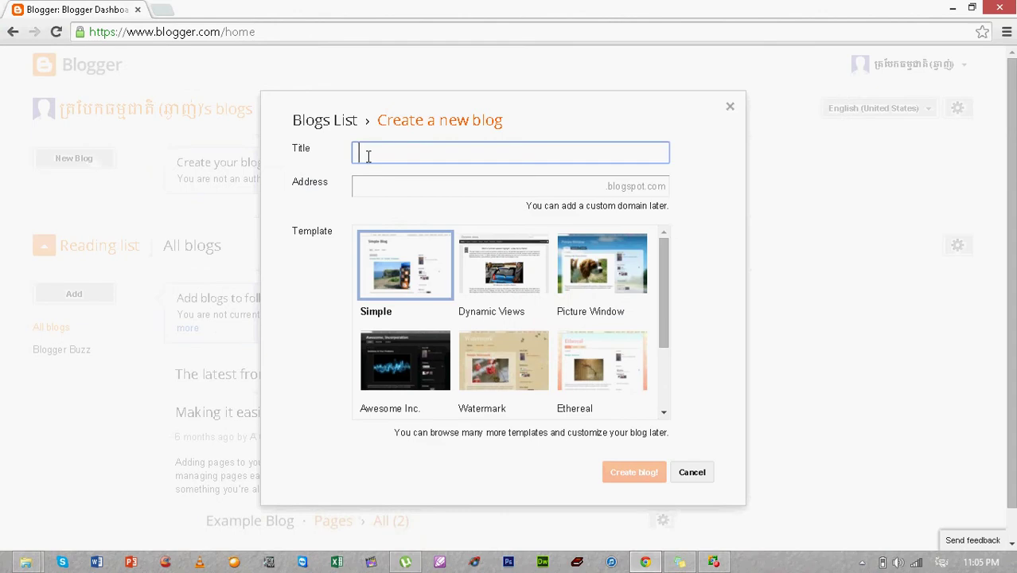
pyautogui.write('គ្របែក')
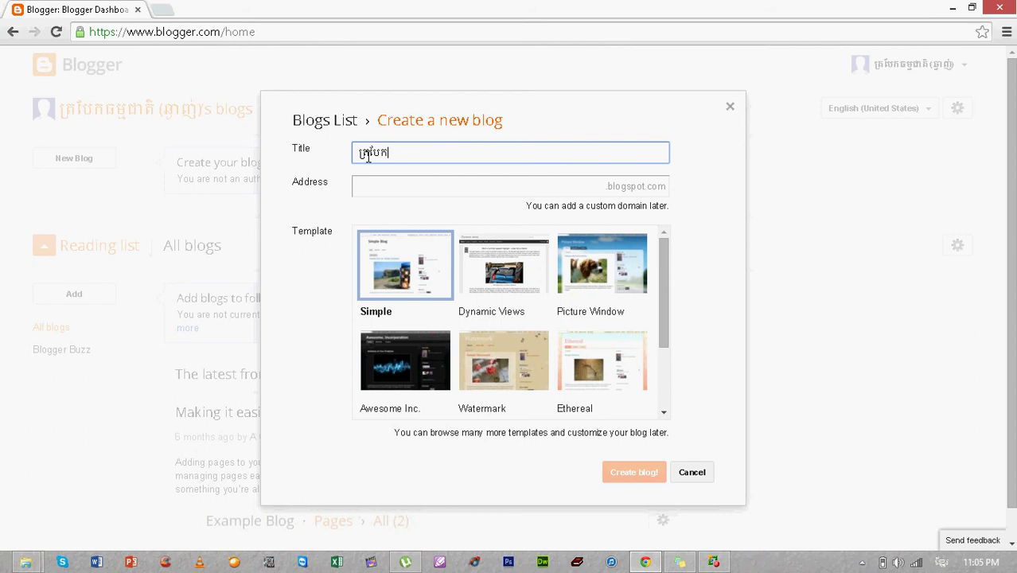
pyautogui.write('ធម្មជាតិ (ភ្ញាញ់')
pyautogui.press('BackSpace')
pyautogui.write(')')
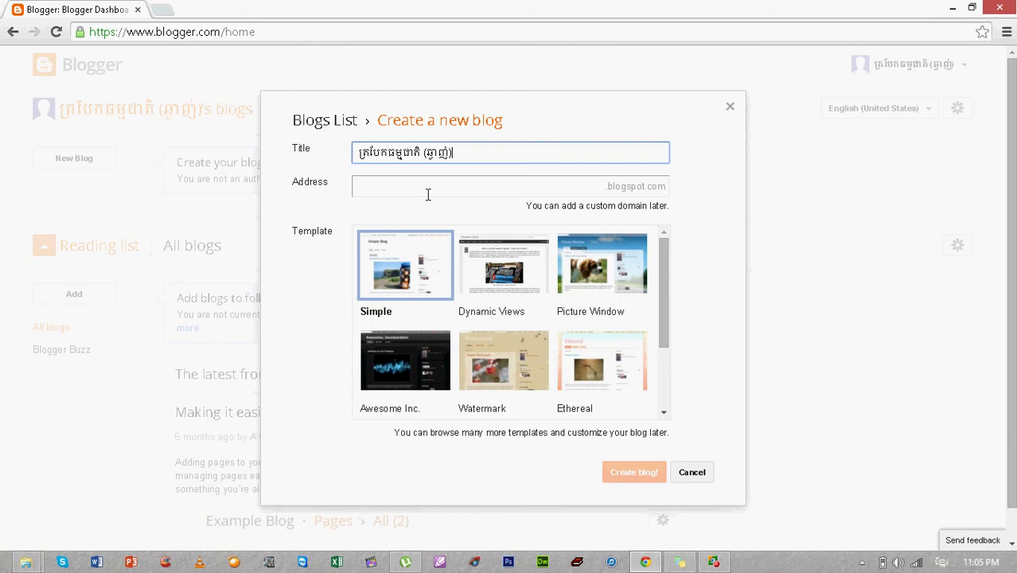
# Switch the keyboard to English and enter an available address beginning 'trabaek-' plus the owner's name
pyautogui.click(444, 186)
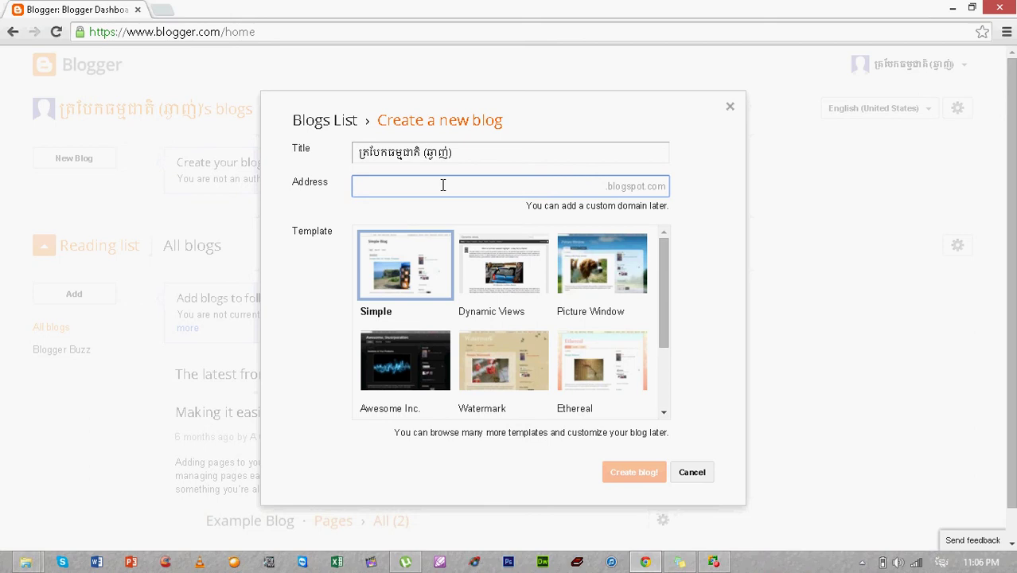
pyautogui.press('BackSpace')
pyautogui.press('BackSpace')
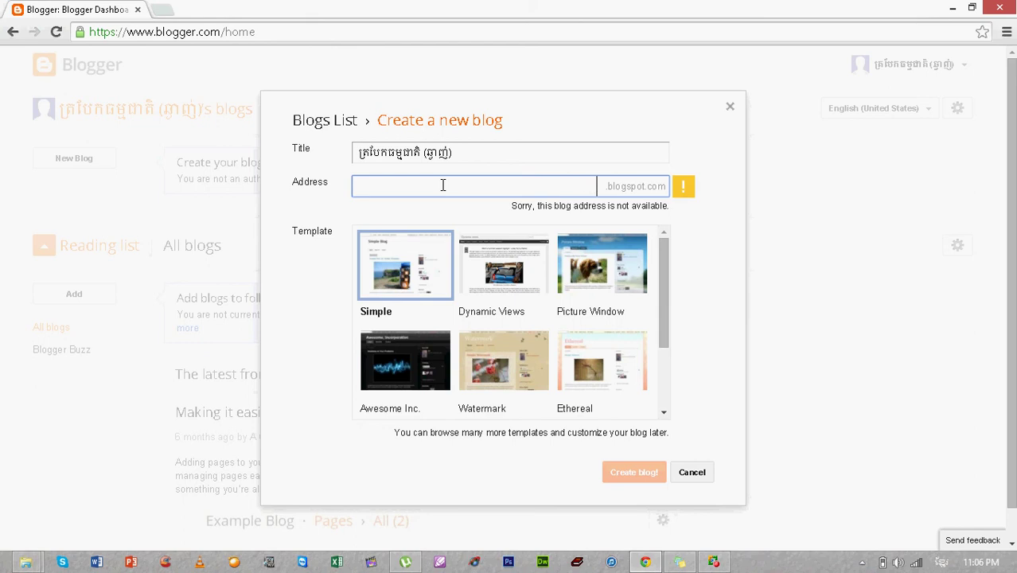
pyautogui.hotkey('alt', 'shift')
pyautogui.hotkey('alt', 'shift')
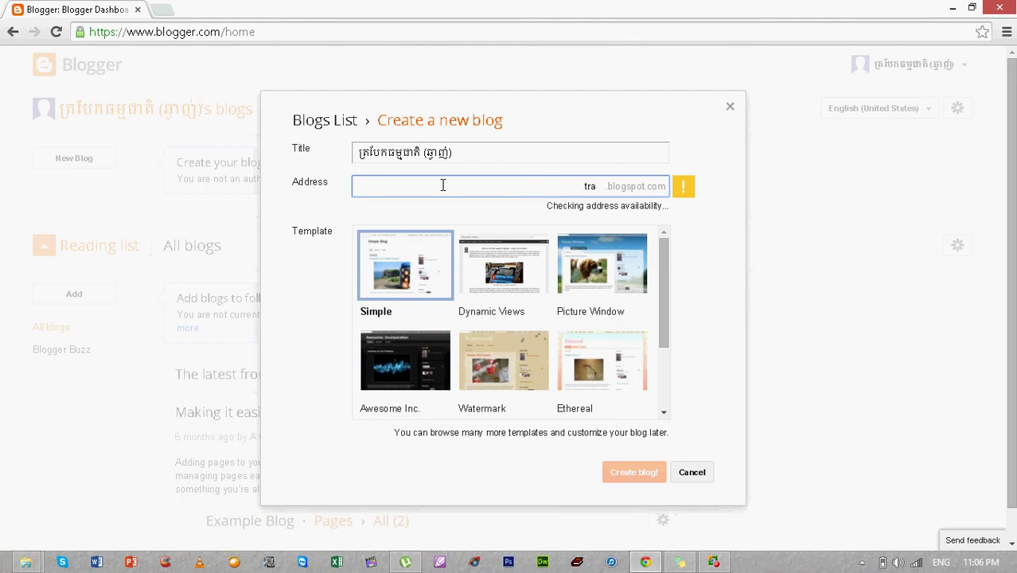
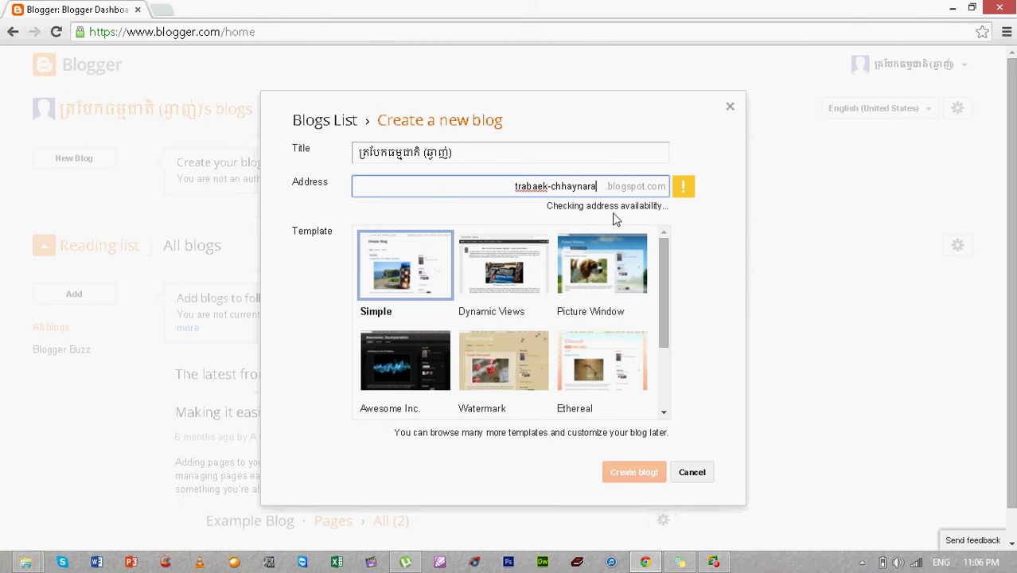
pyautogui.click(722, 239)
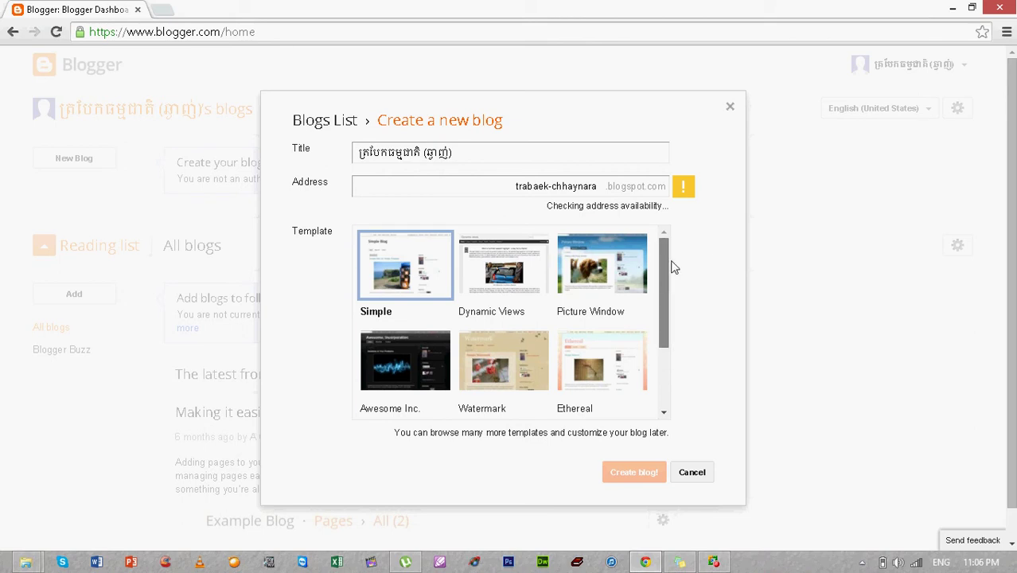
# Choose the Ethereal template and select the entered blog address
pyautogui.moveTo(673, 280); pyautogui.dragTo(674, 252)
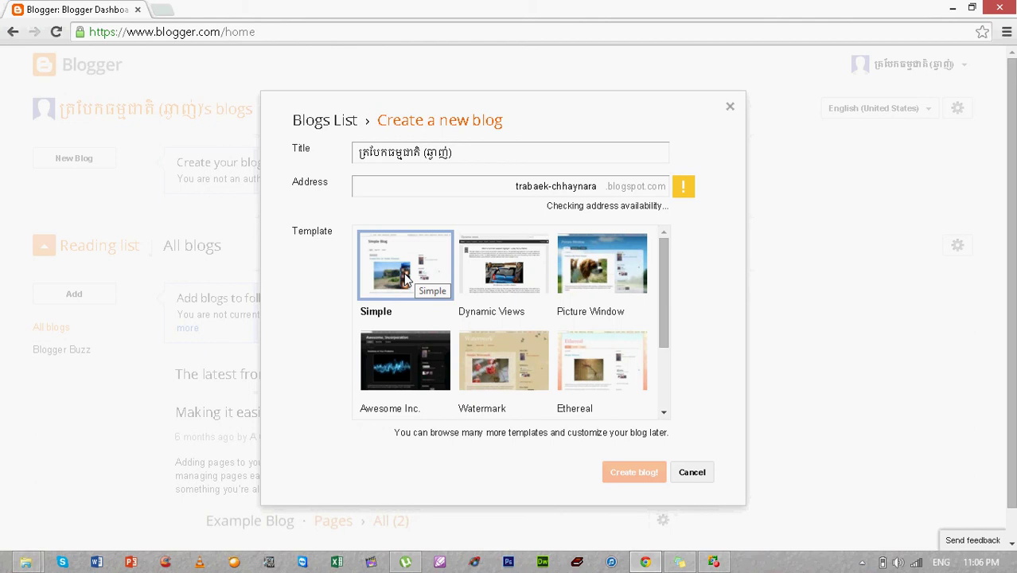
pyautogui.scroll(-2, 671, 301)
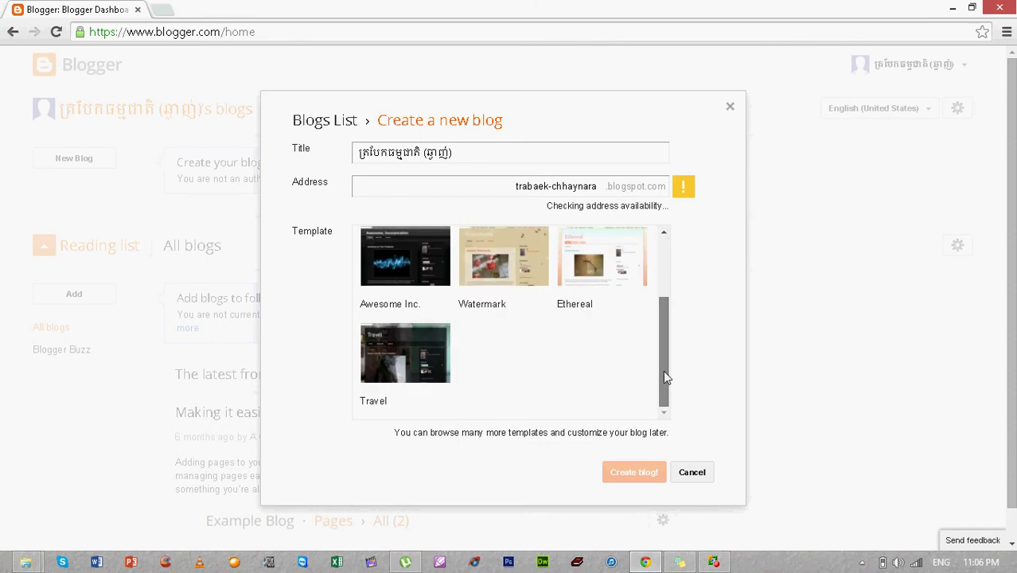
pyautogui.scroll(1, 663, 323)
pyautogui.click(591, 320)
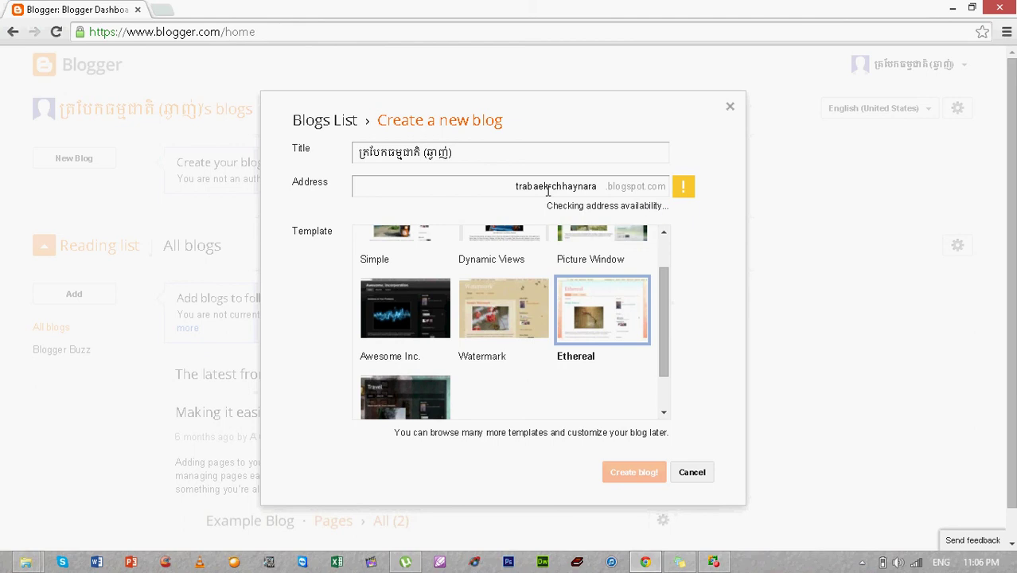
pyautogui.moveTo(516, 187); pyautogui.dragTo(595, 214)
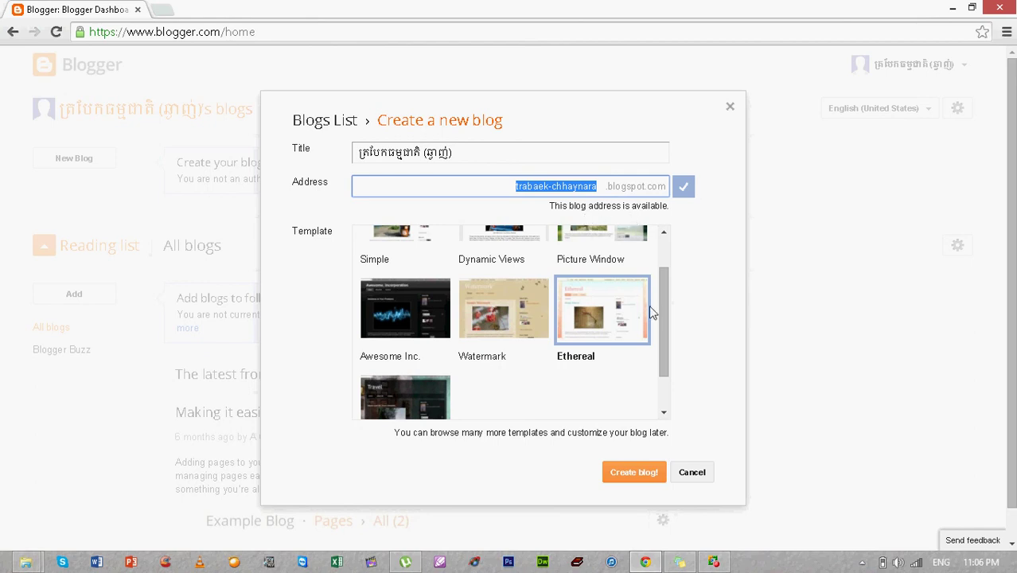
# Submit the new-blog form so the Khmer-titled blog appears on the dashboard
pyautogui.click(635, 475)
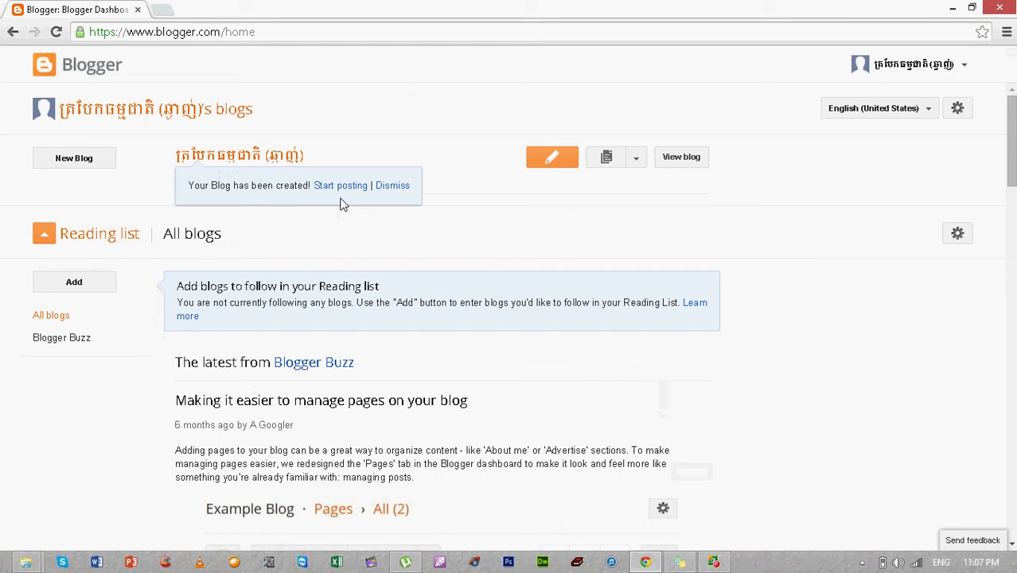
# Open the new blog's Layout page and preview the Blog Posts gadget settings before closing them
pyautogui.click(636, 159)
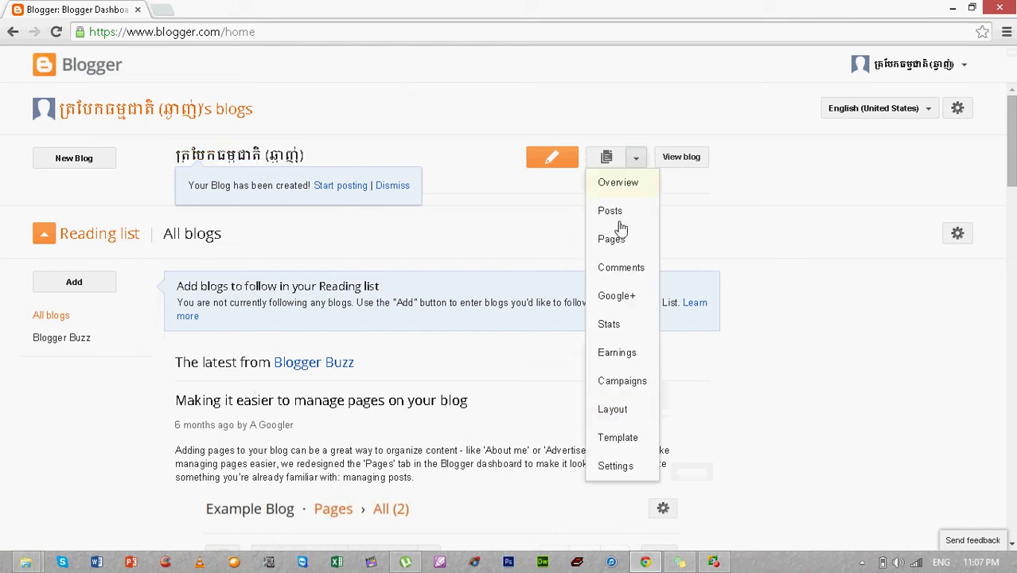
pyautogui.click(616, 409)
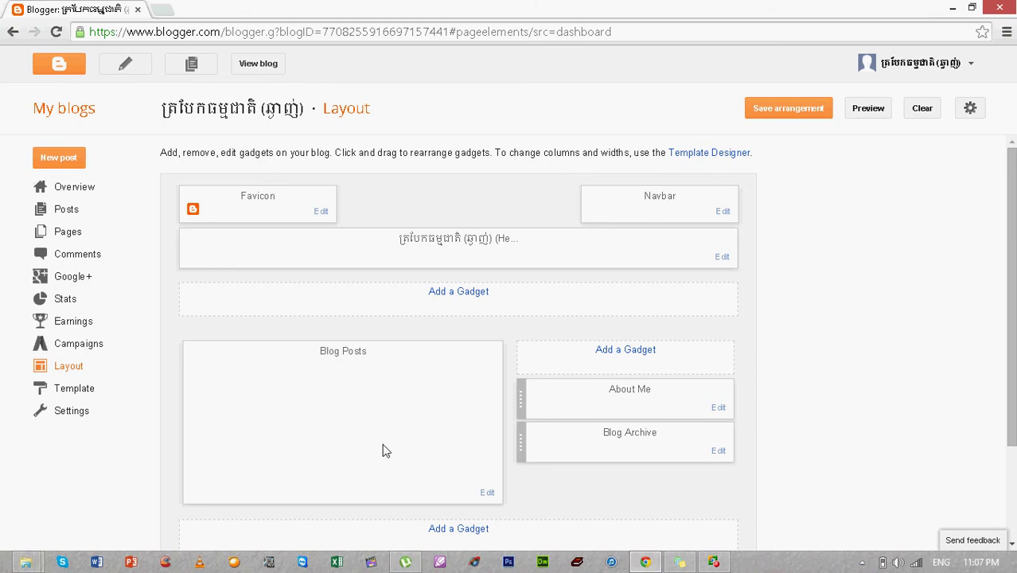
pyautogui.click(487, 497)
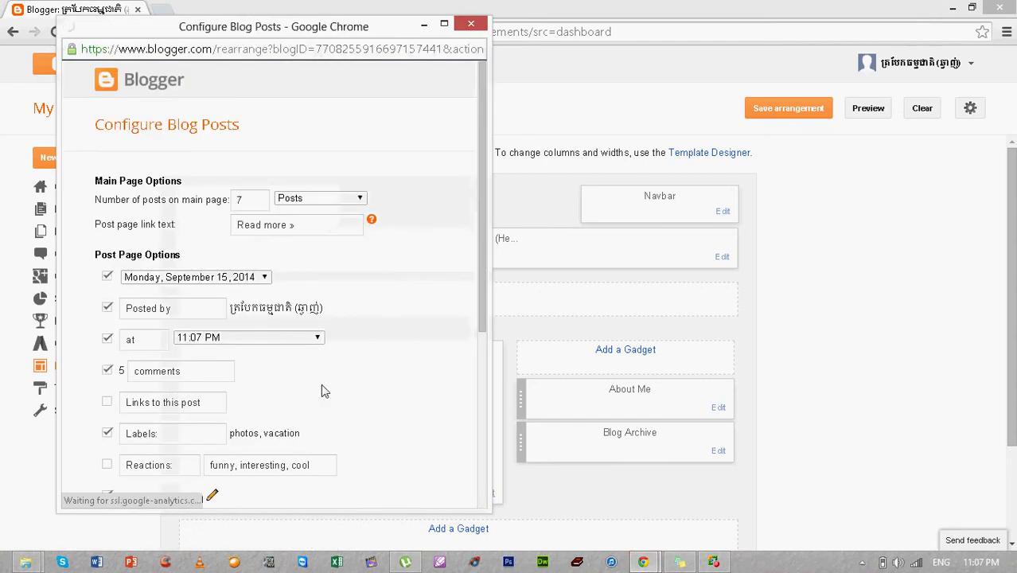
pyautogui.click(470, 23)
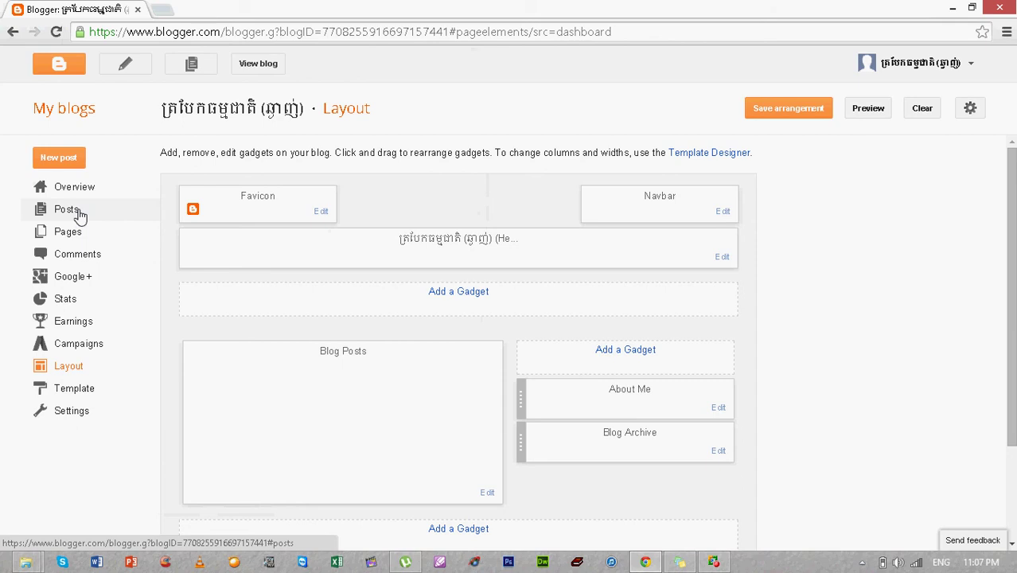
# From the Posts list, start a new, empty blog post in the editor
pyautogui.click(67, 210)
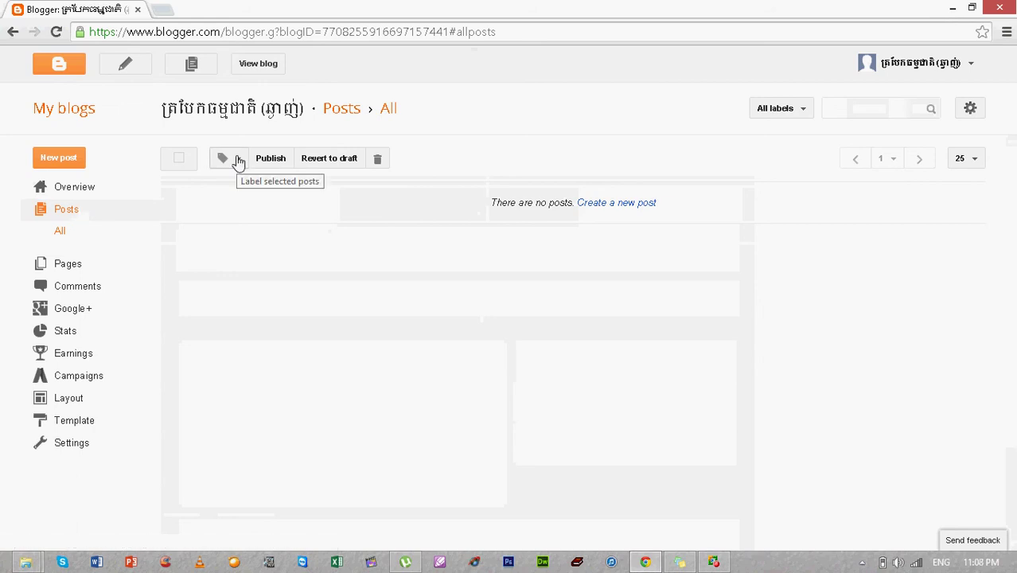
pyautogui.click(237, 160)
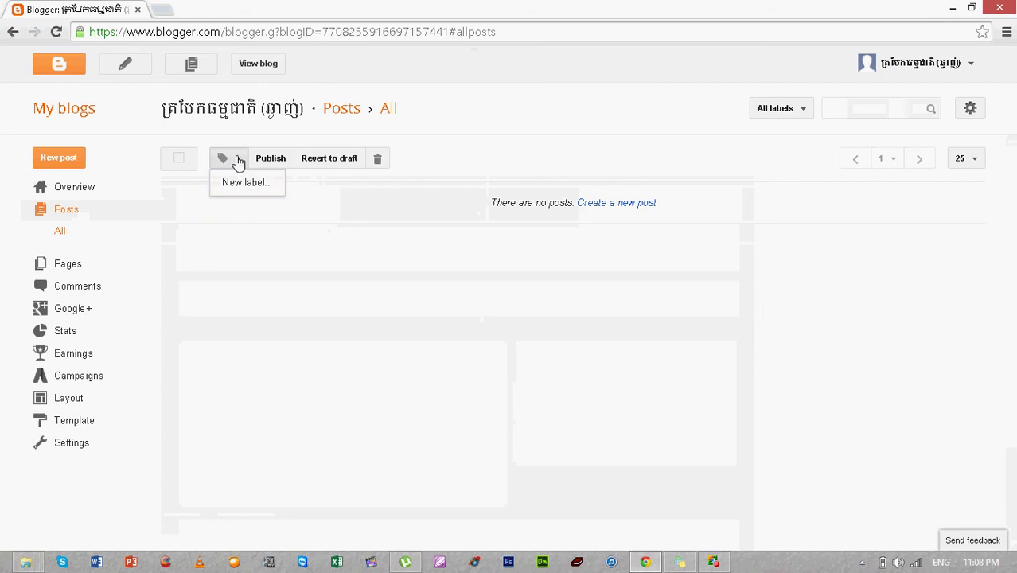
pyautogui.click(410, 310)
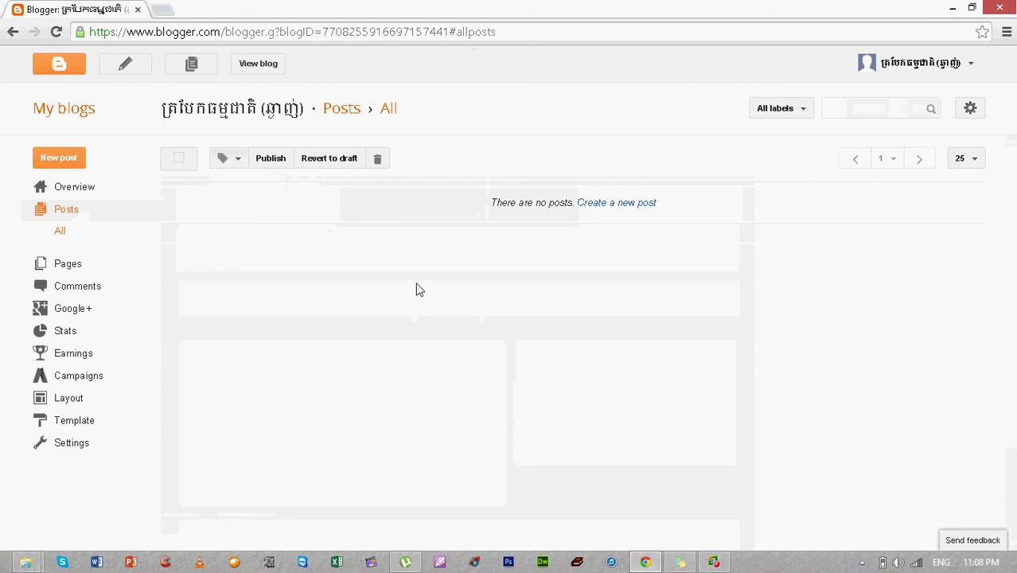
pyautogui.click(651, 204)
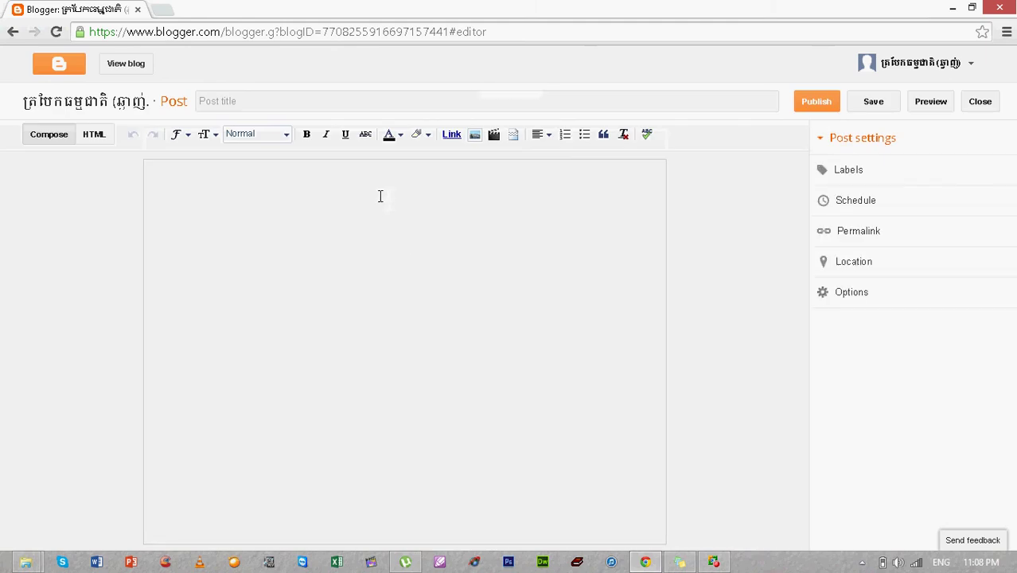
# Copy the Khmer guava text through the third point from the old blog into the post body
pyautogui.click(162, 9)
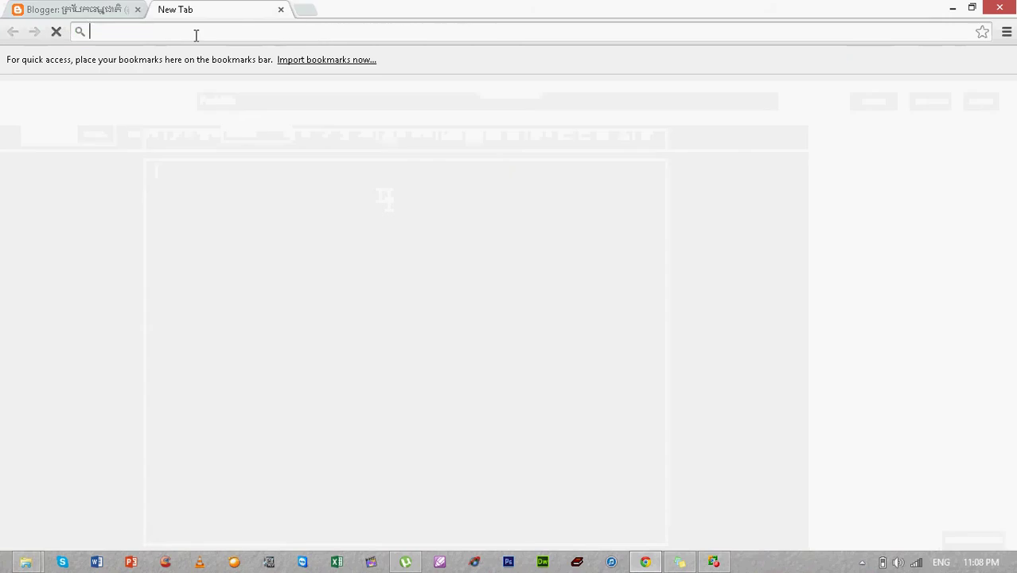
pyautogui.write('trabaek-cnr.blogspot.com')
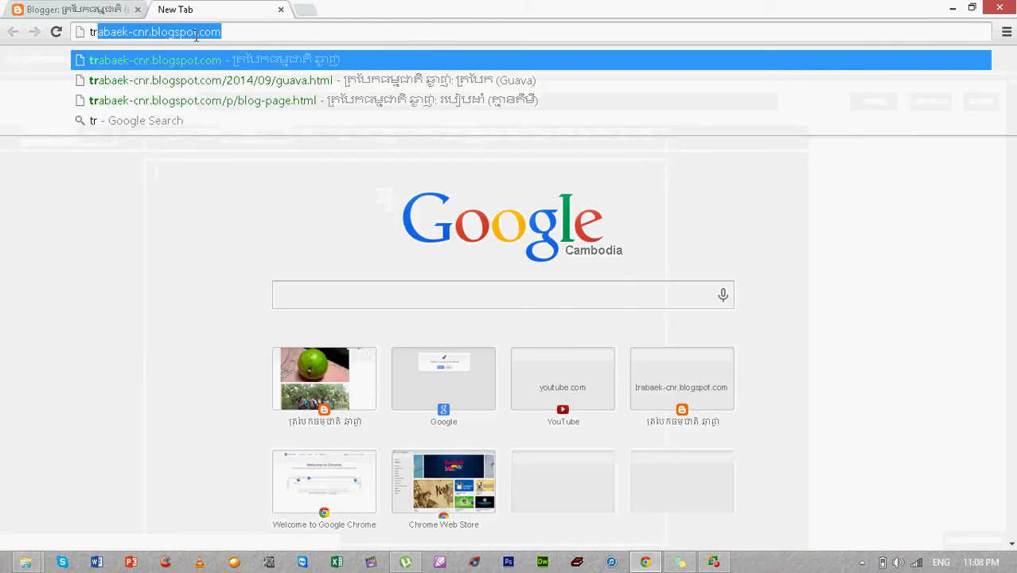
pyautogui.press('Return')
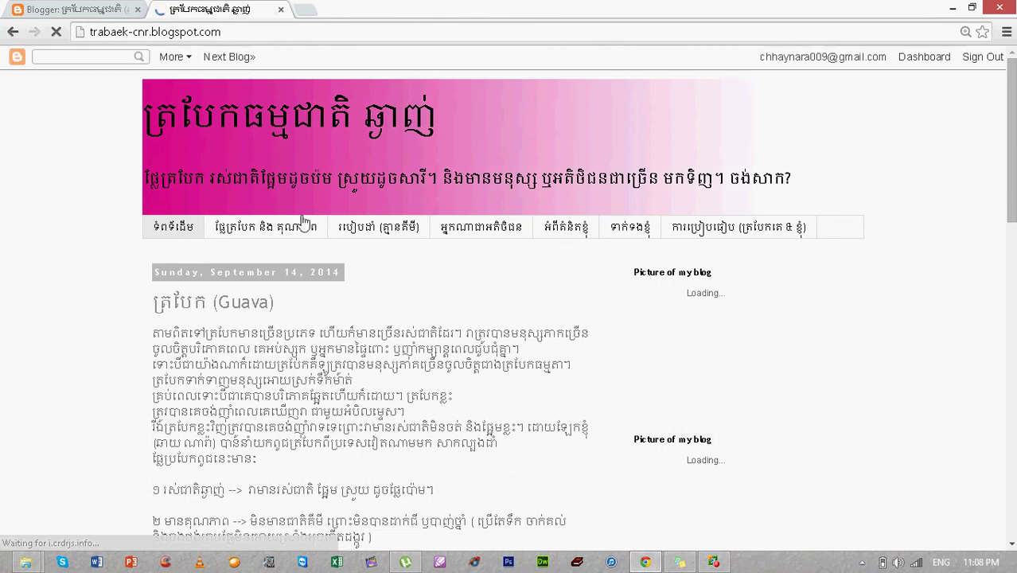
pyautogui.scroll(-2, 216, 358)
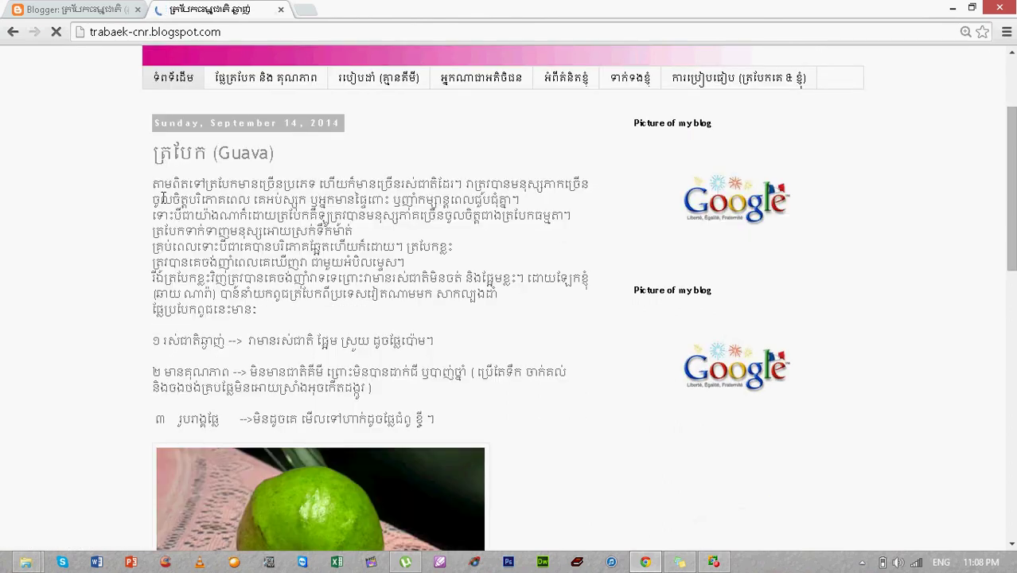
pyautogui.moveTo(154, 184); pyautogui.dragTo(440, 161)
pyautogui.rightClick(378, 116)
pyautogui.click(406, 124)
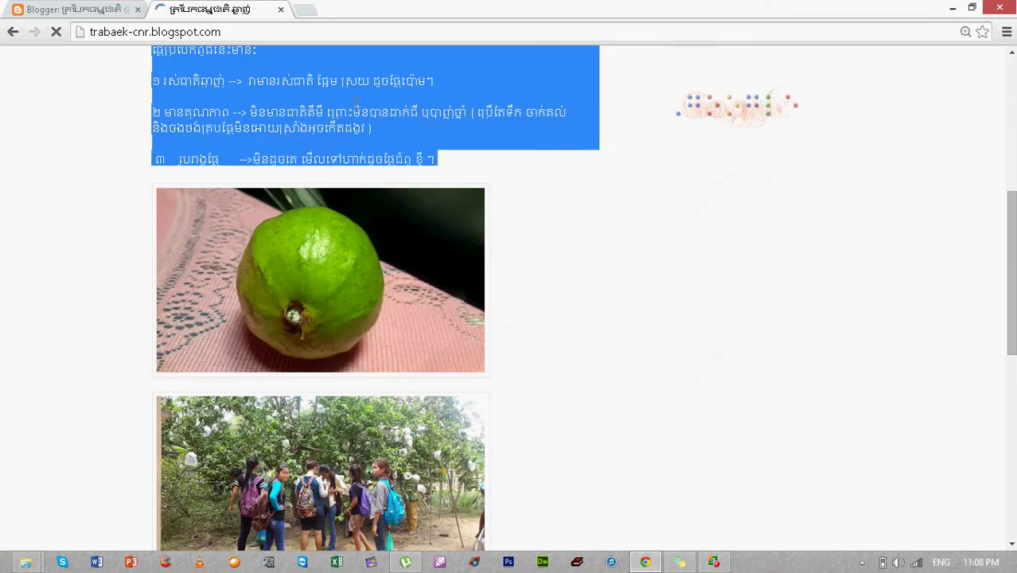
pyautogui.click(79, 9)
pyautogui.rightClick(364, 216)
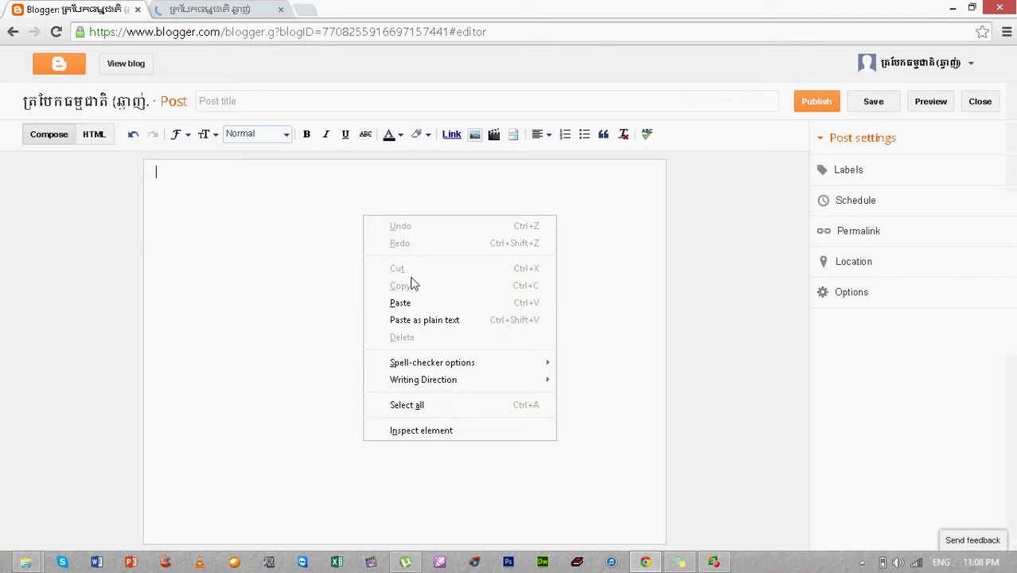
pyautogui.click(414, 303)
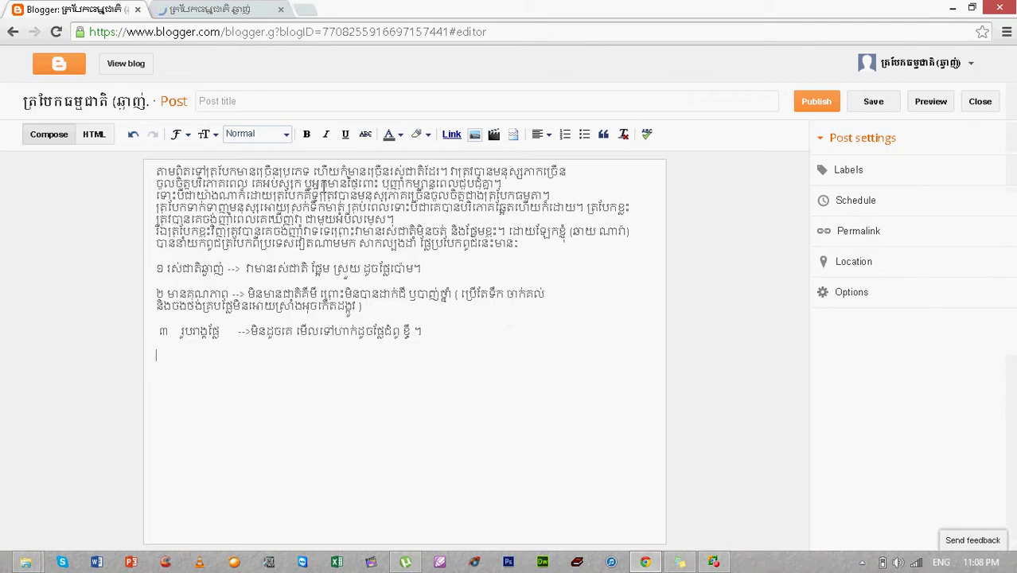
# Save the guava photo and the group photo from the old blog to the desktop
pyautogui.click(229, 10)
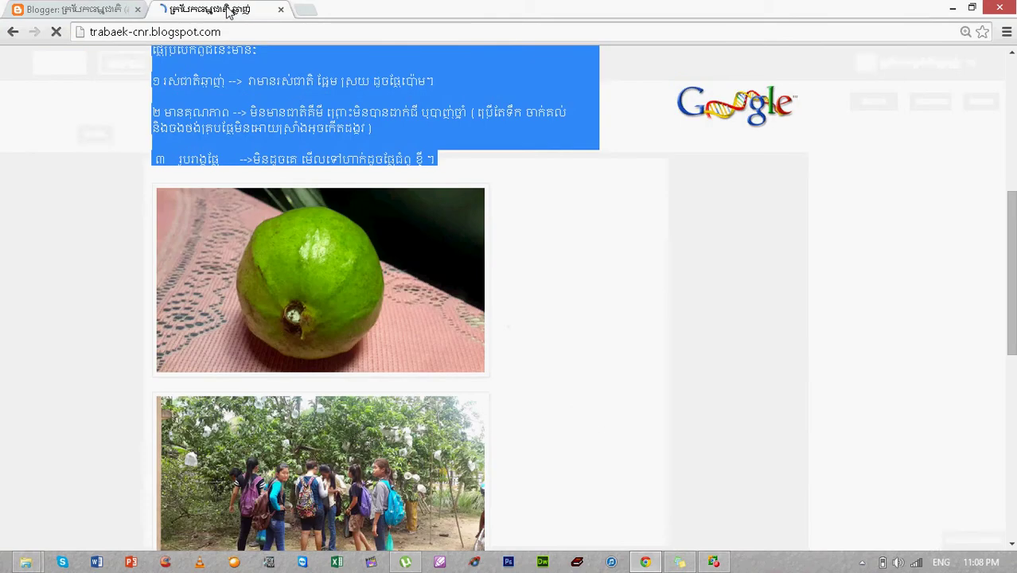
pyautogui.rightClick(344, 312)
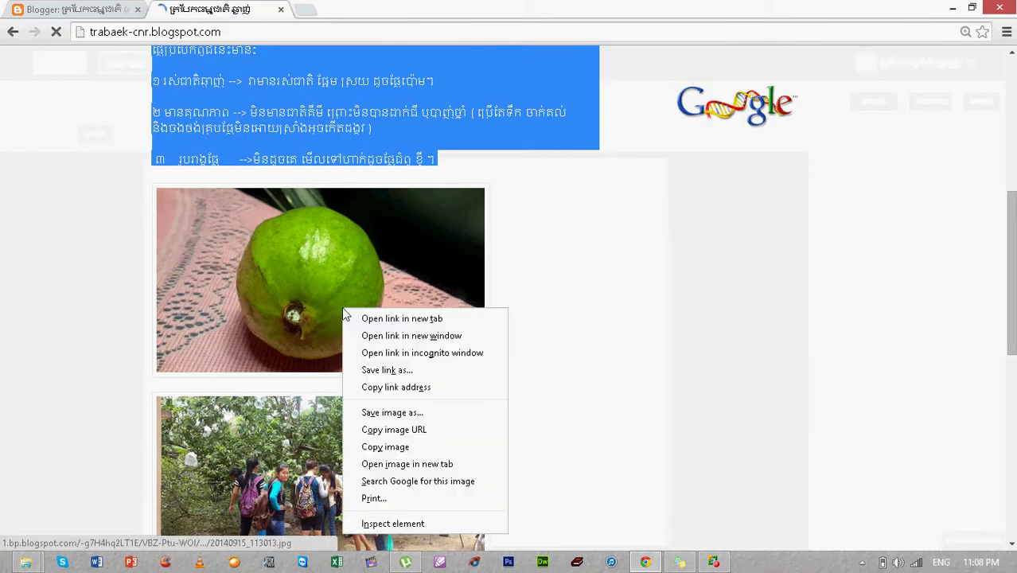
pyautogui.click(392, 413)
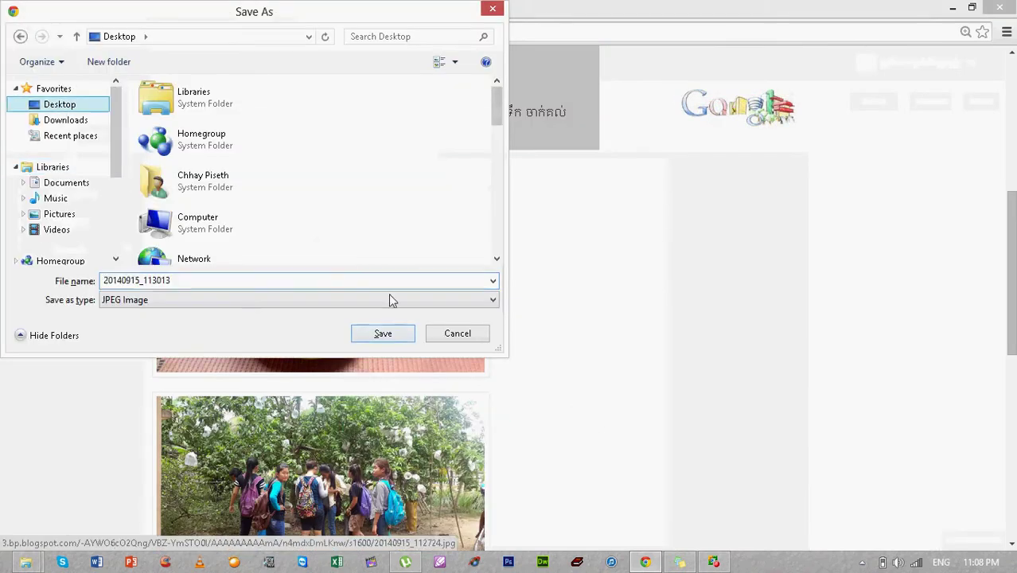
pyautogui.click(400, 334)
pyautogui.rightClick(368, 238)
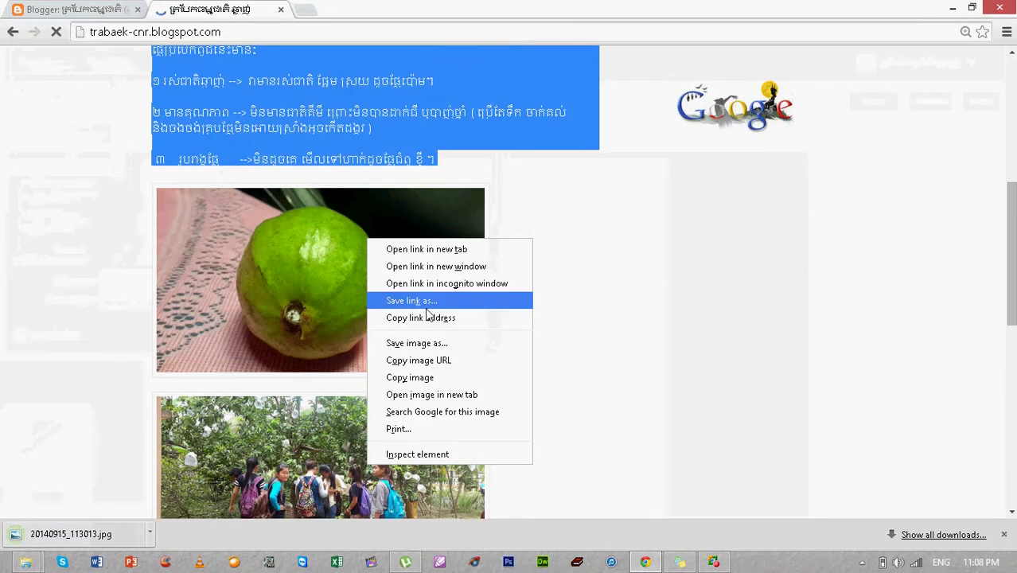
pyautogui.click(432, 341)
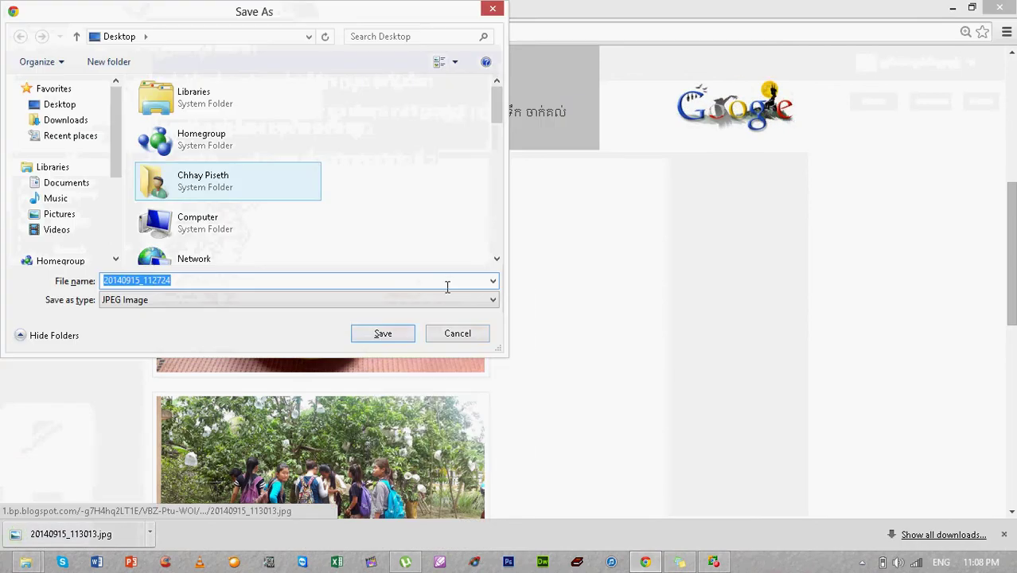
pyautogui.click(398, 336)
pyautogui.click(86, 10)
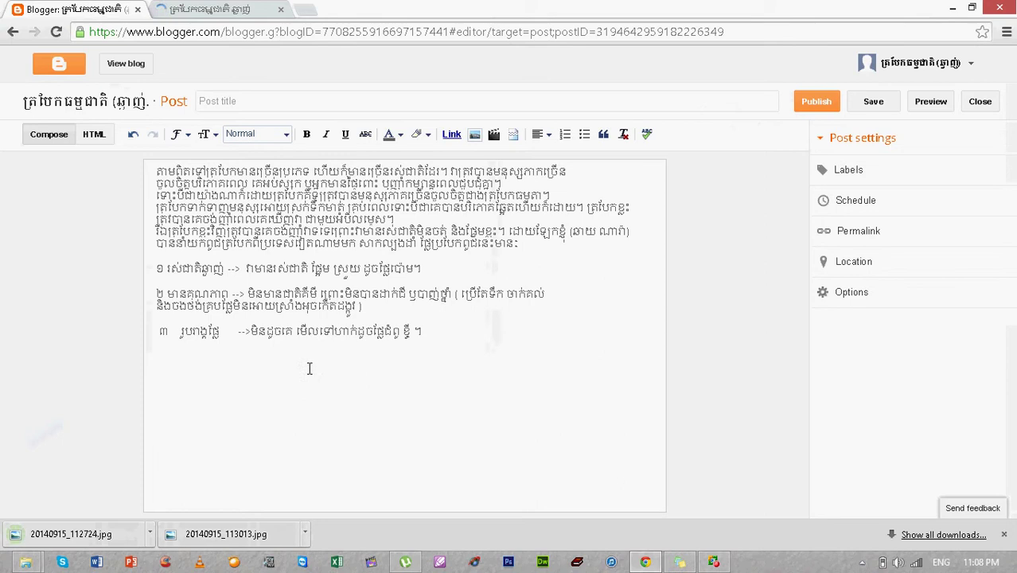
# Upload the group photo 20140915_112724 through the post's image insert dialog
pyautogui.click(475, 136)
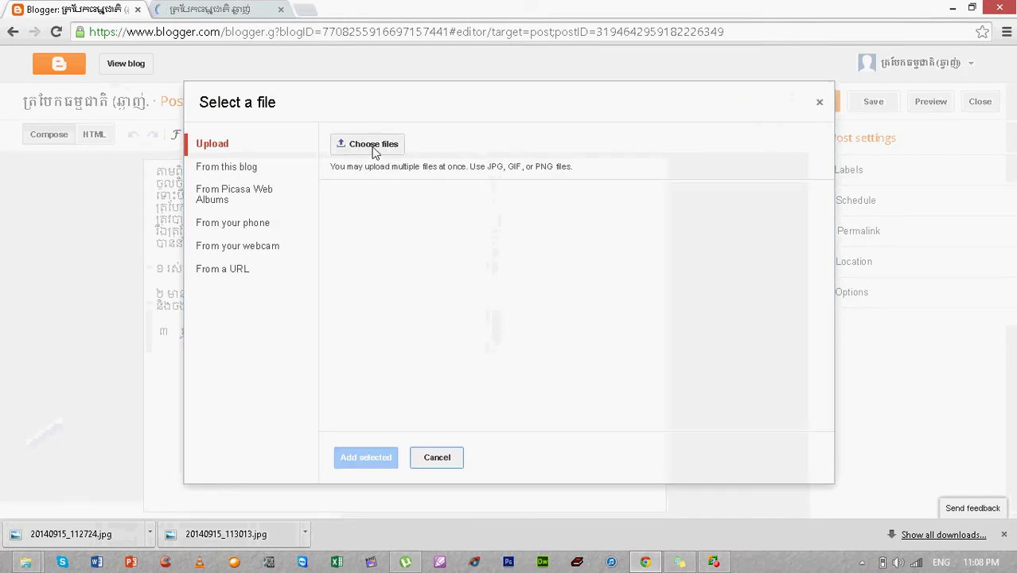
pyautogui.click(370, 145)
pyautogui.scroll(-15, 386, 157)
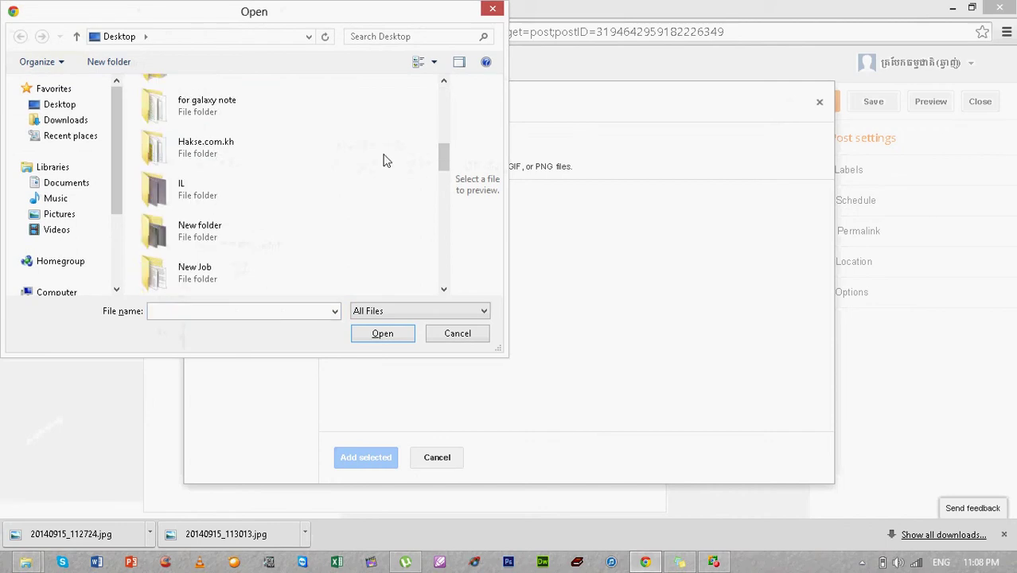
pyautogui.scroll(1, 384, 159)
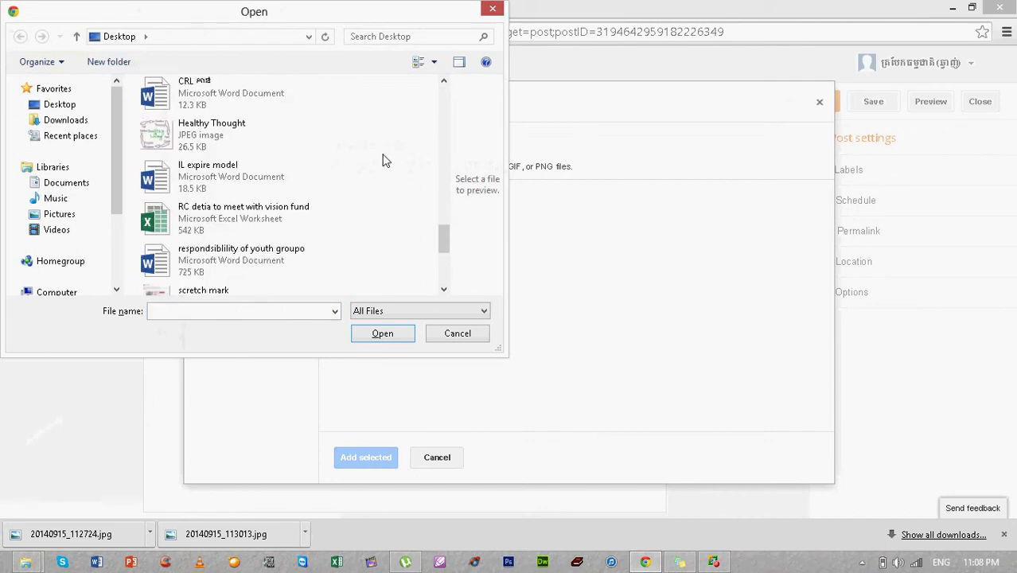
pyautogui.scroll(-2, 384, 159)
pyautogui.scroll(5, 383, 159)
pyautogui.click(205, 145)
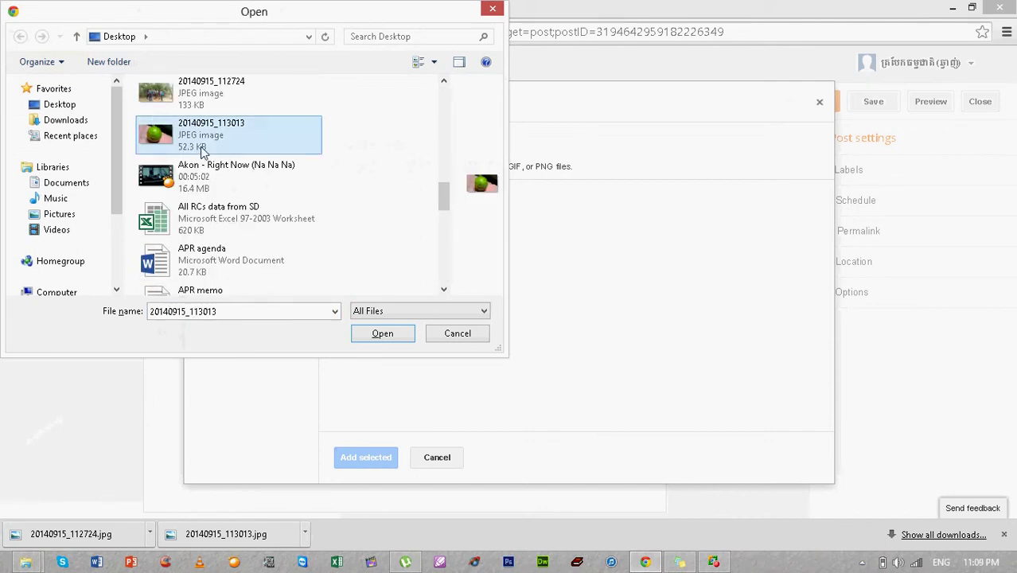
pyautogui.click(201, 107)
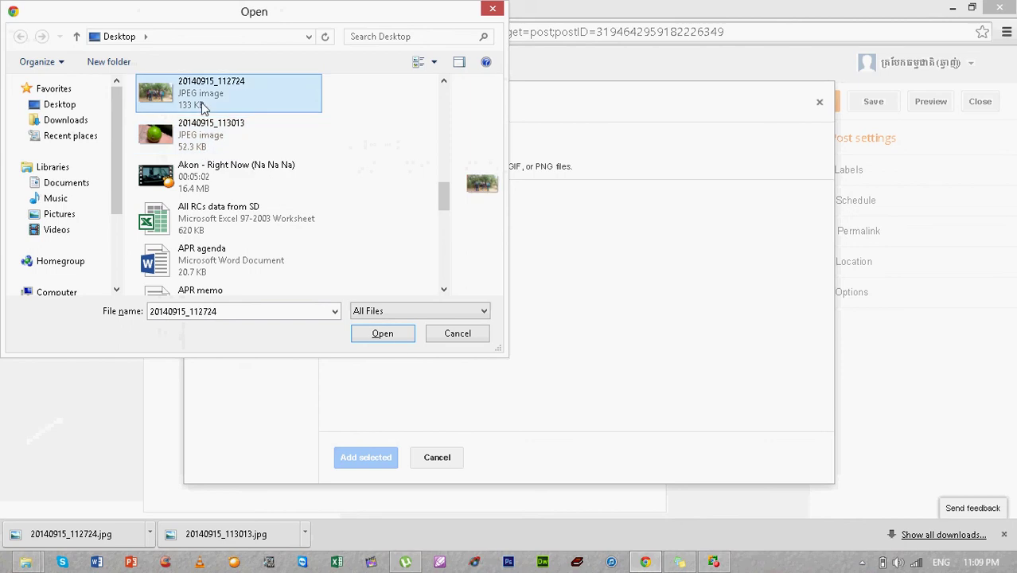
pyautogui.click(386, 333)
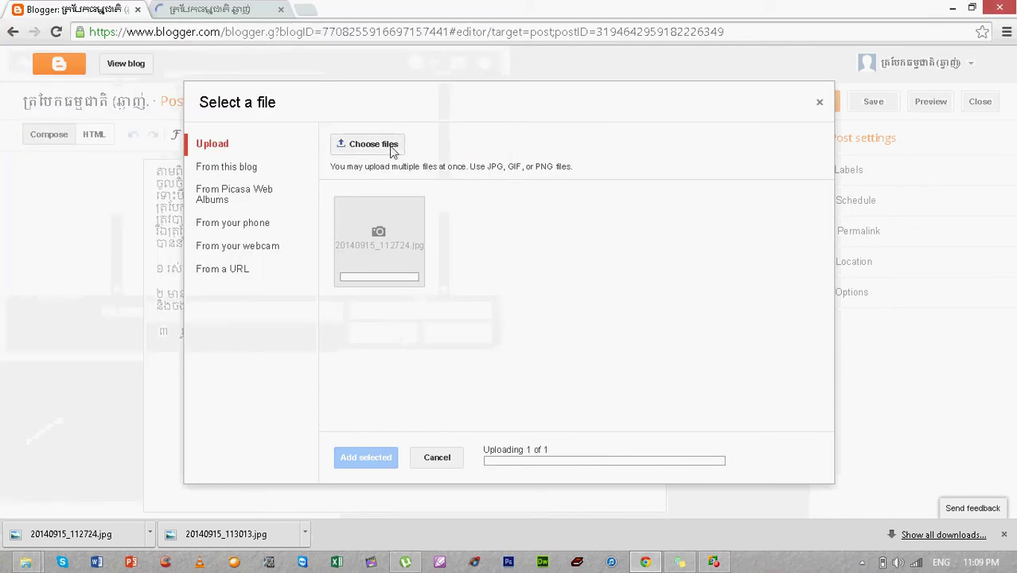
# Upload the guava photo 20140915_113013 and add the chosen photos to the post
pyautogui.click(390, 148)
pyautogui.moveTo(443, 103); pyautogui.dragTo(442, 179)
pyautogui.doubleClick(181, 269)
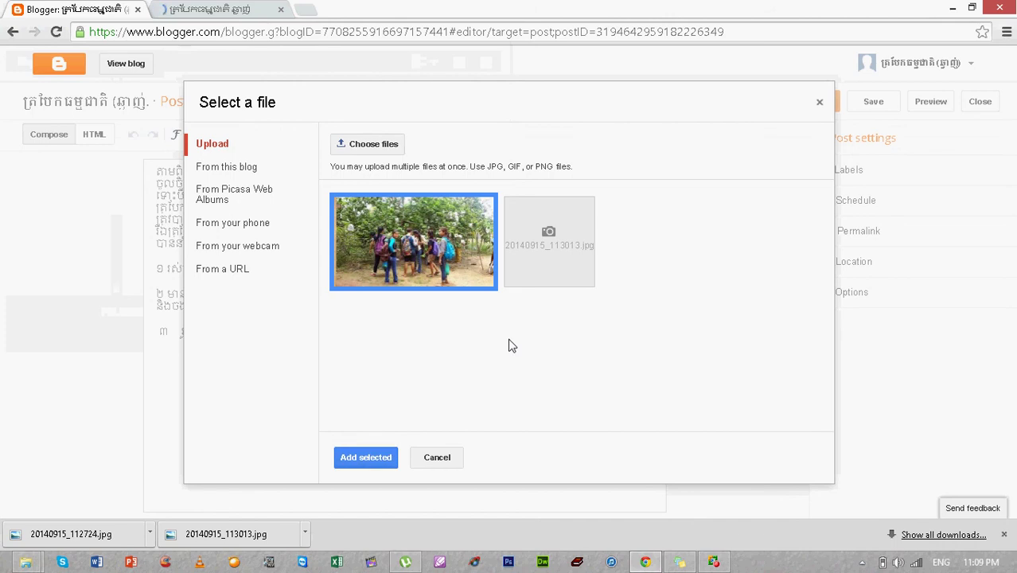
pyautogui.click(369, 459)
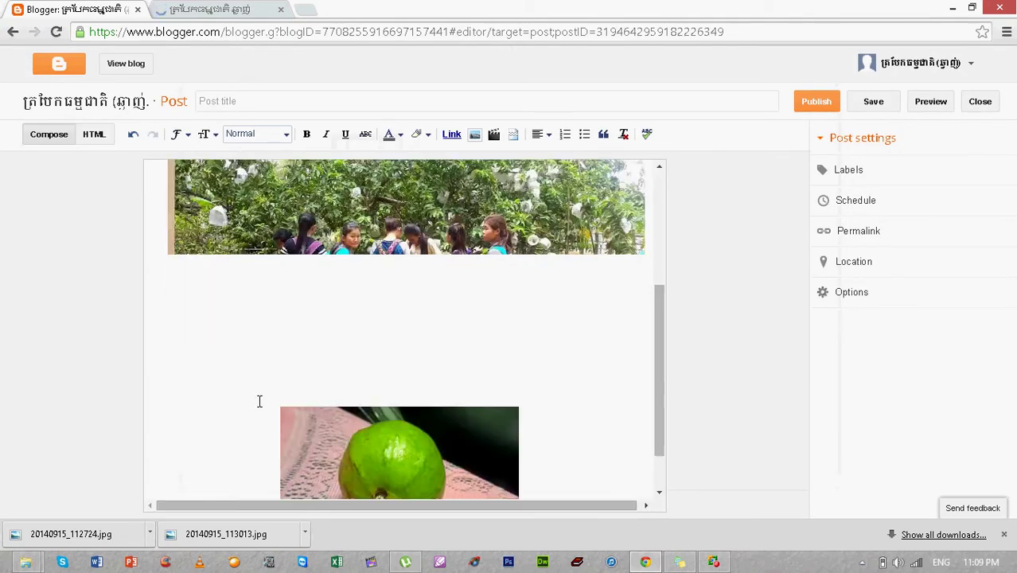
# Resize the group photo in the post to Large
pyautogui.click(368, 318)
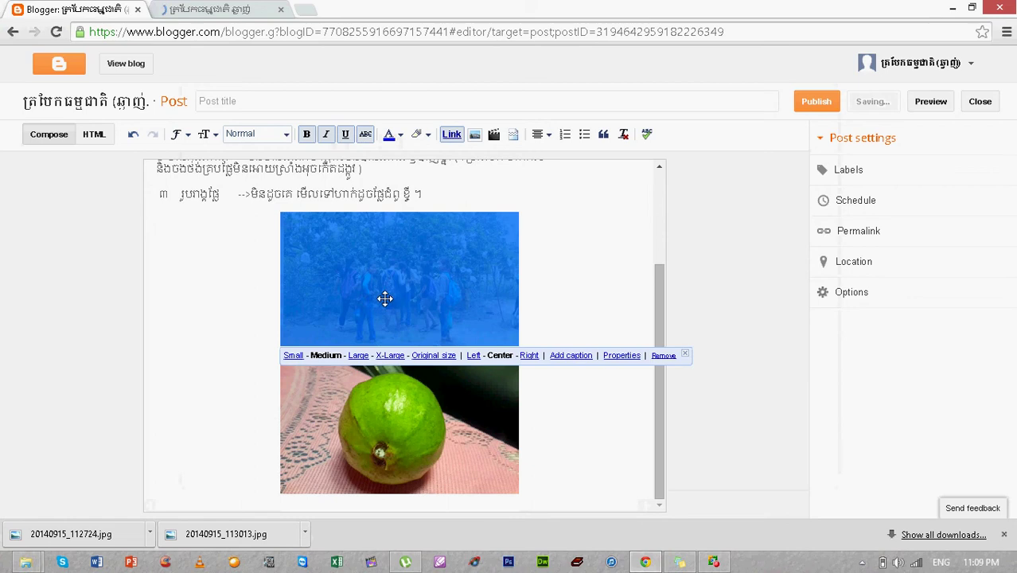
pyautogui.click(358, 355)
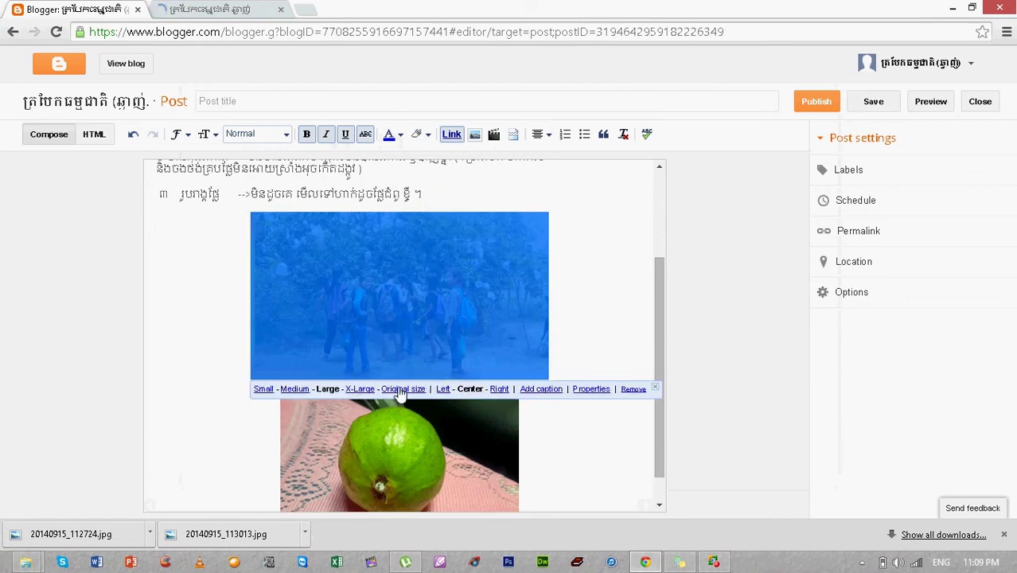
pyautogui.click(361, 388)
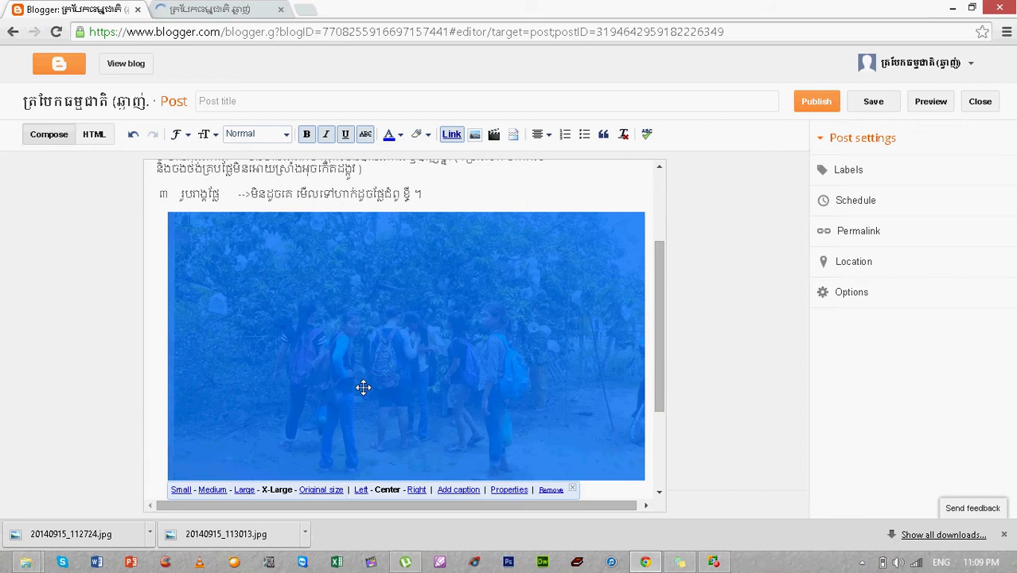
pyautogui.click(245, 491)
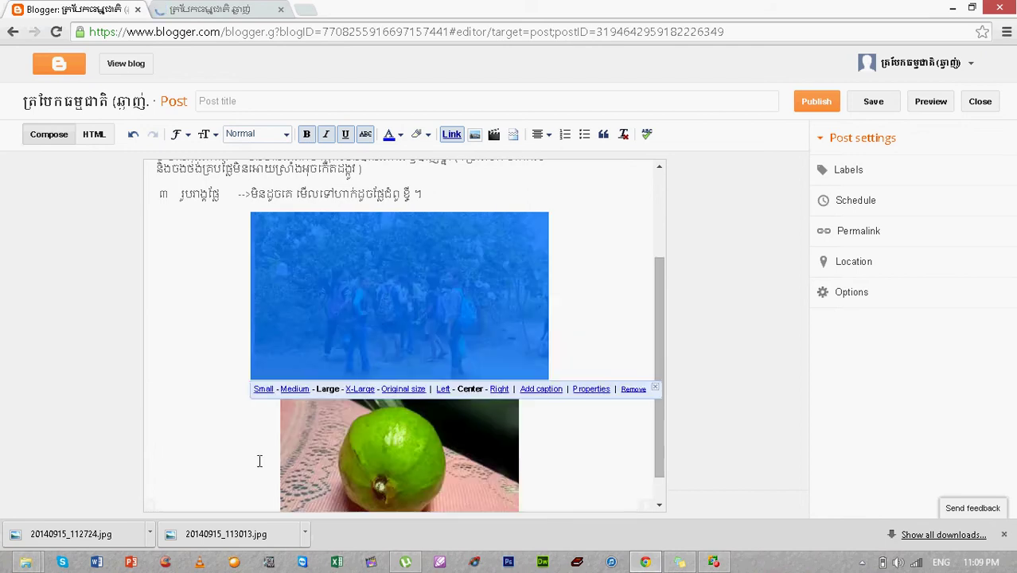
# Make the guava photo Large and left-align both the guava and group photos
pyautogui.click(343, 475)
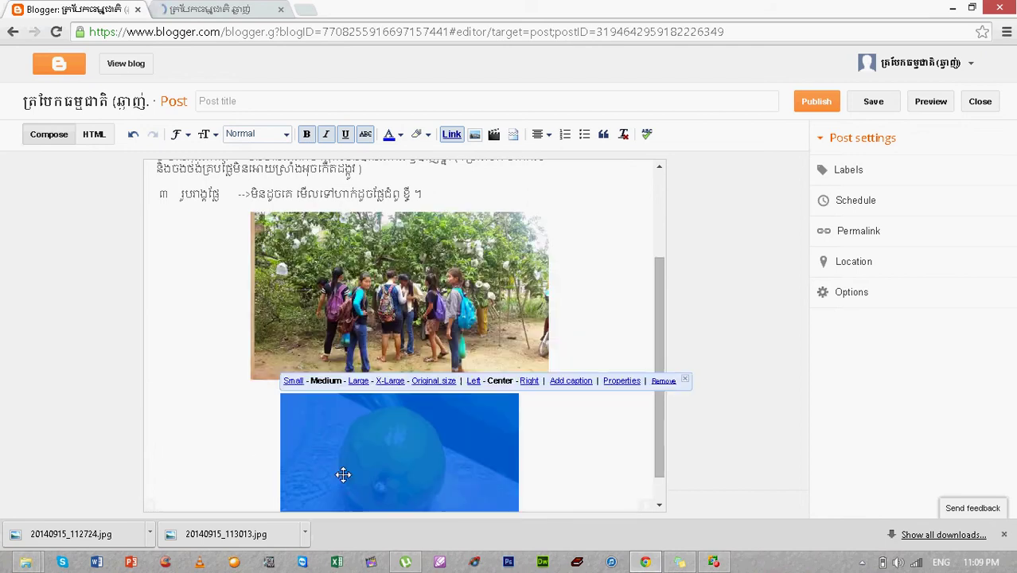
pyautogui.click(358, 380)
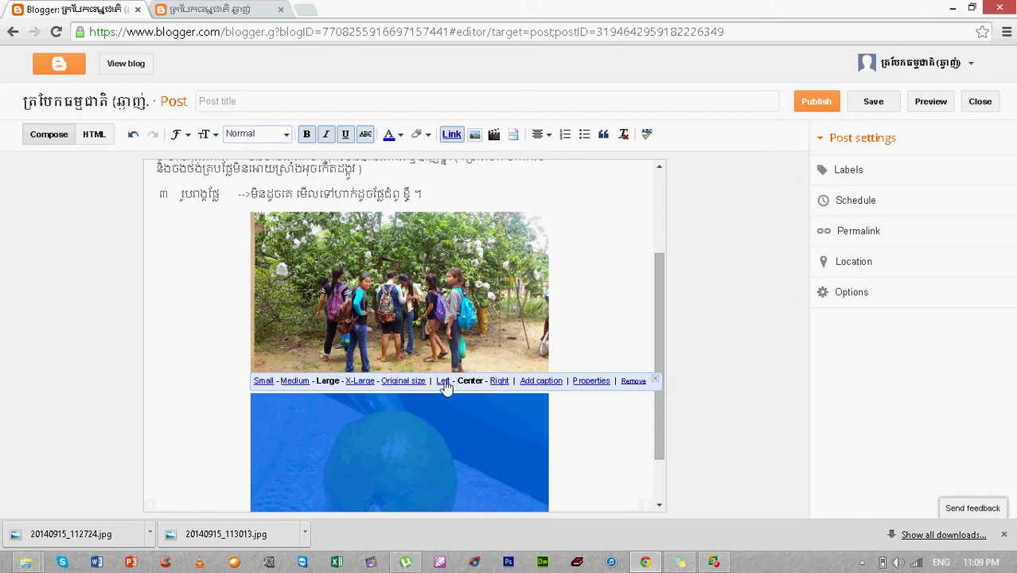
pyautogui.click(442, 381)
pyautogui.click(411, 322)
pyautogui.click(442, 389)
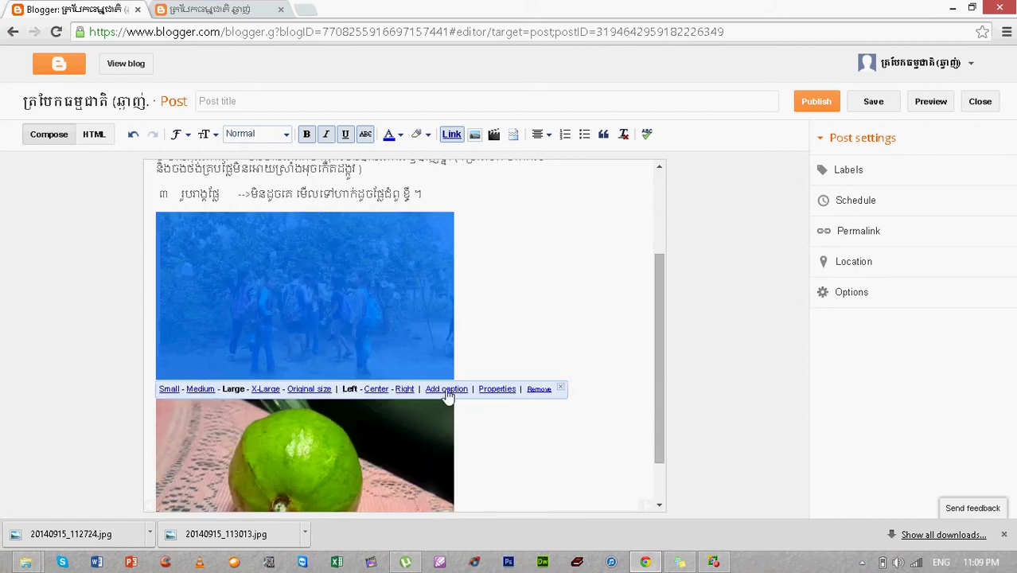
pyautogui.click(492, 306)
pyautogui.scroll(2, 500, 340)
pyautogui.scroll(-1, 503, 353)
pyautogui.scroll(-3, 498, 362)
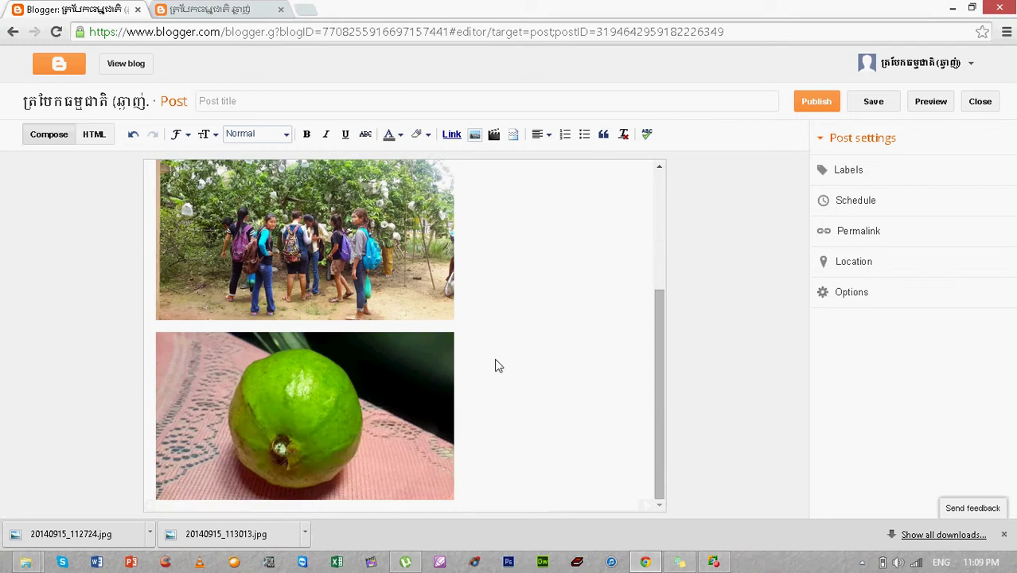
pyautogui.scroll(5, 495, 354)
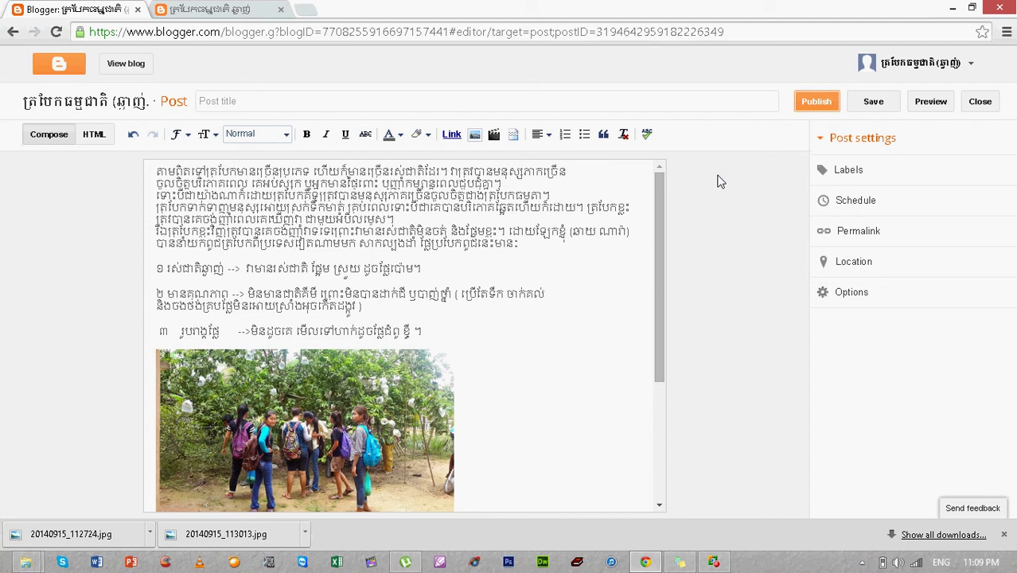
# Publish the guava post, close the old blog tab, and view the live post
pyautogui.click(1004, 535)
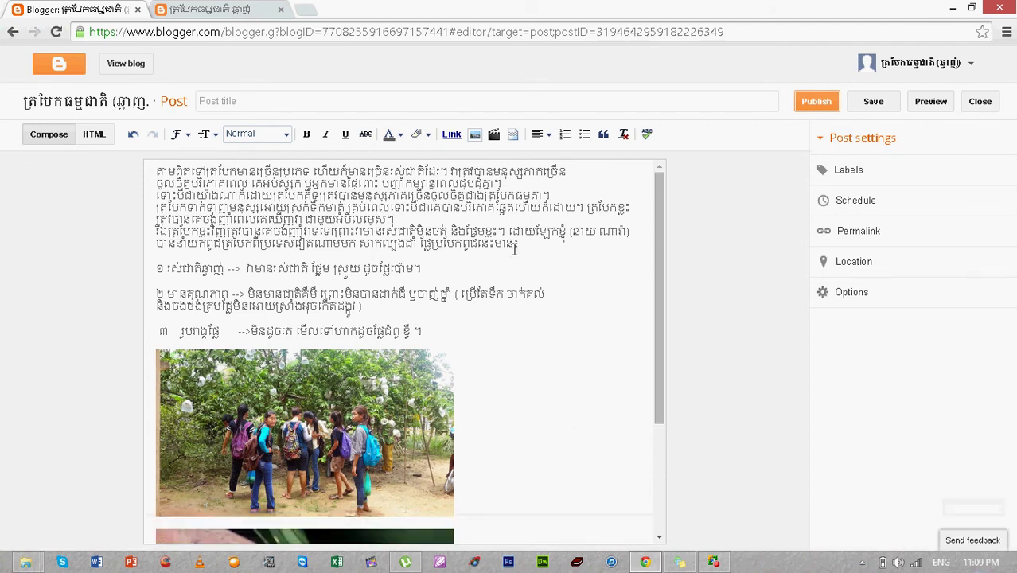
pyautogui.click(812, 107)
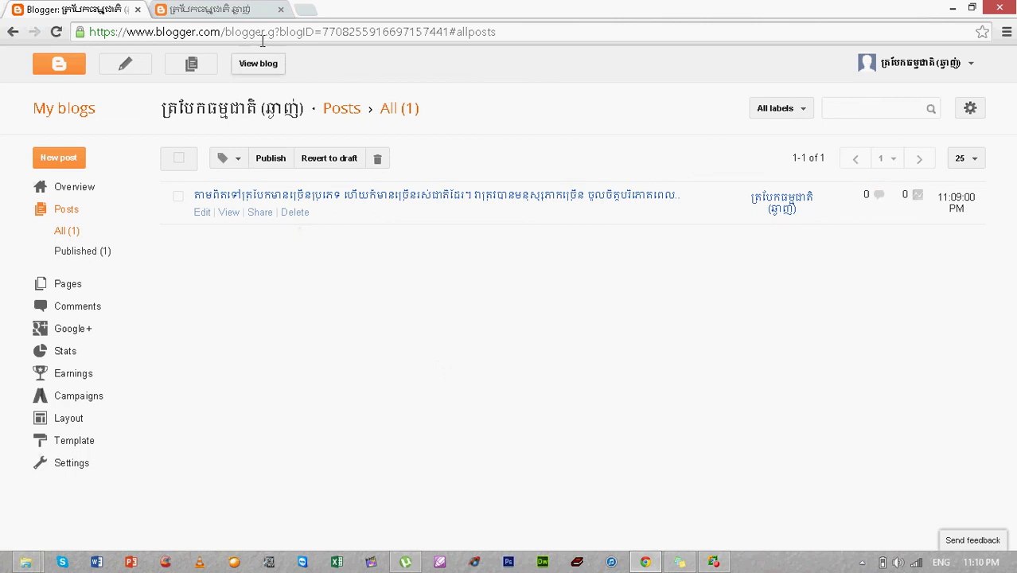
pyautogui.click(280, 9)
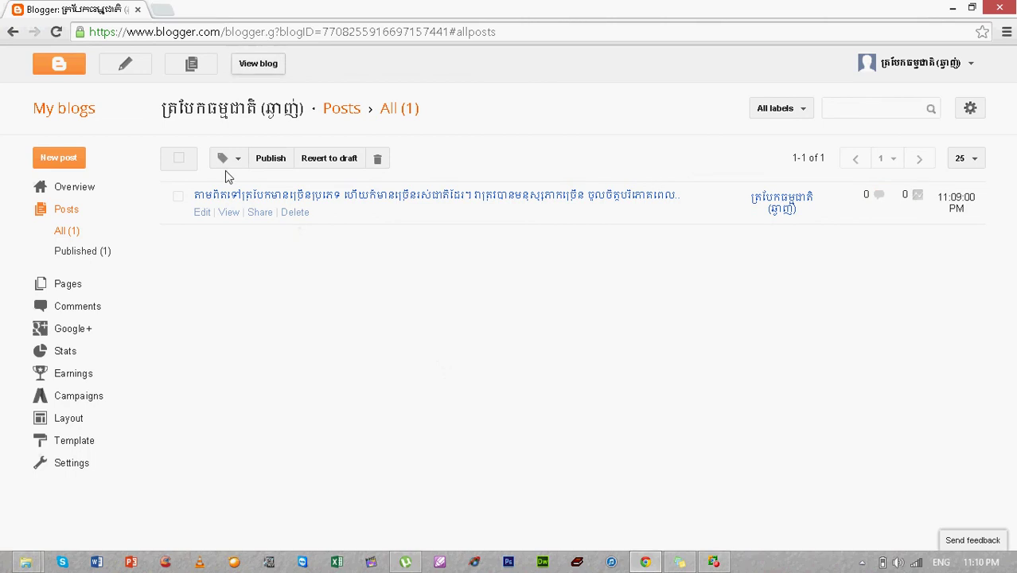
pyautogui.click(230, 212)
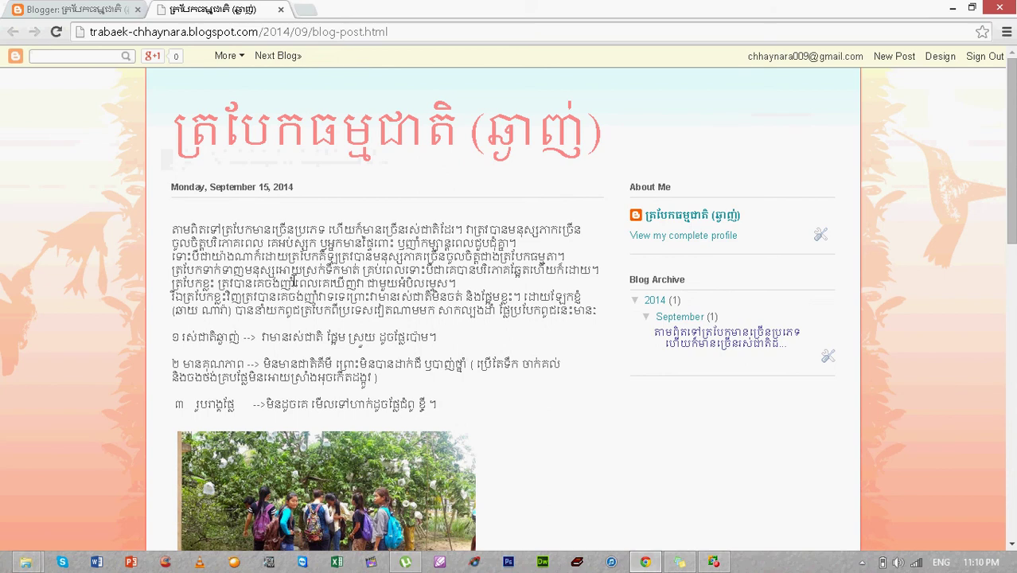
# Scroll through the published guava post, then return to the All posts list tab
pyautogui.scroll(-8, 294, 283)
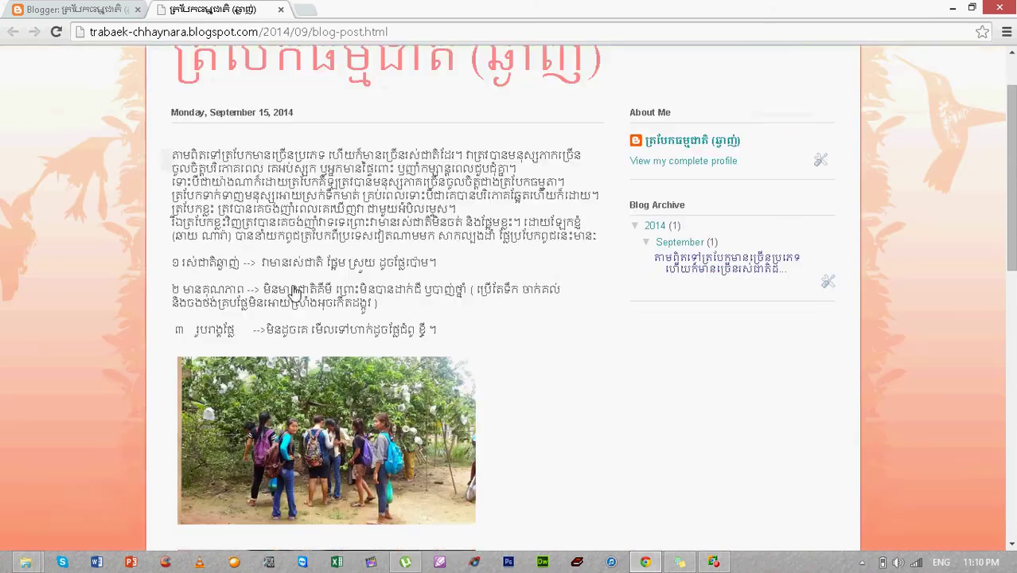
pyautogui.scroll(5, 294, 293)
pyautogui.scroll(3, 295, 293)
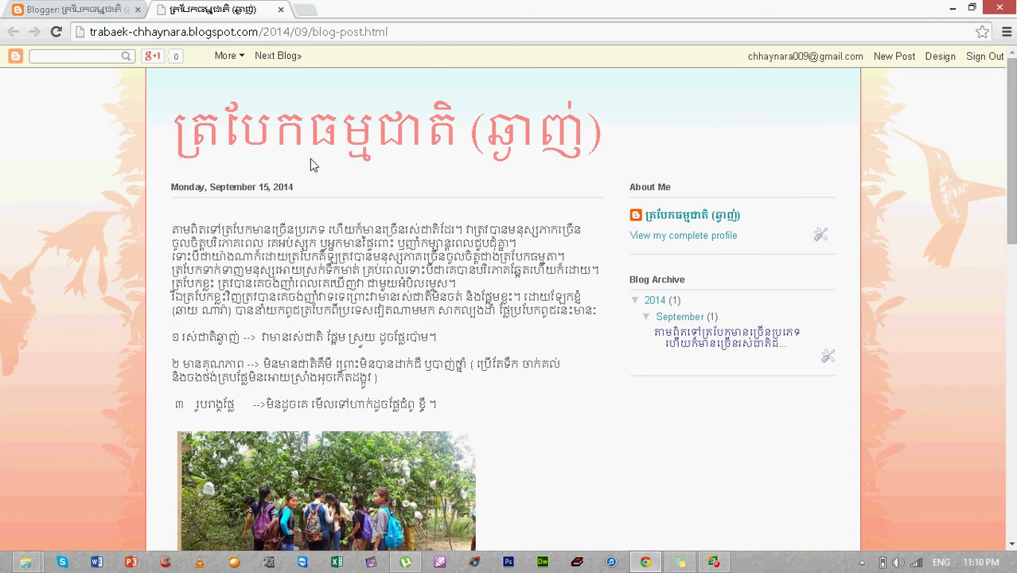
pyautogui.hotkey('ctrl', 'shift', 'Tab')
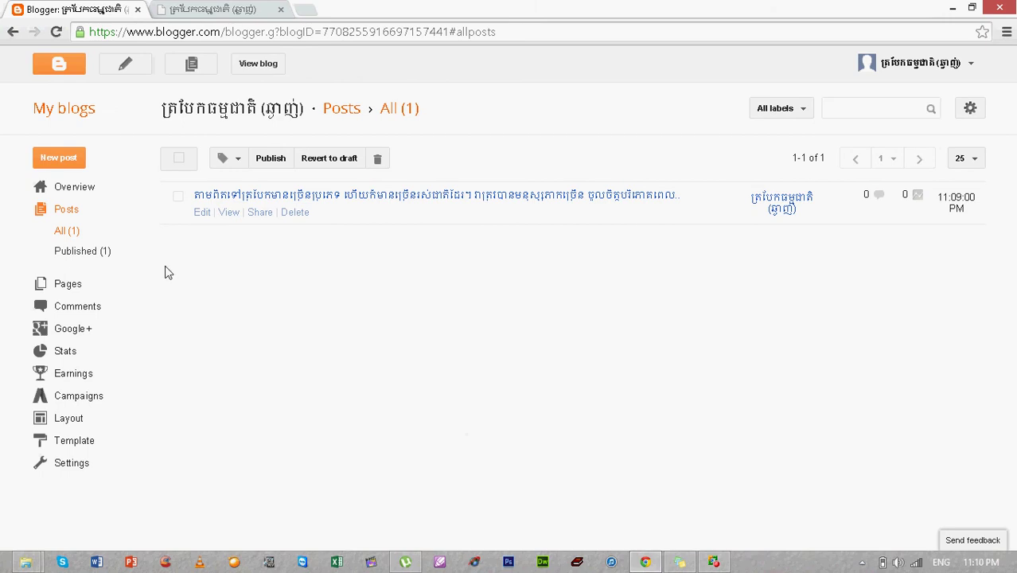
# Open the blog's Layout page, glance at the live post tab, and return to Layout
pyautogui.click(68, 419)
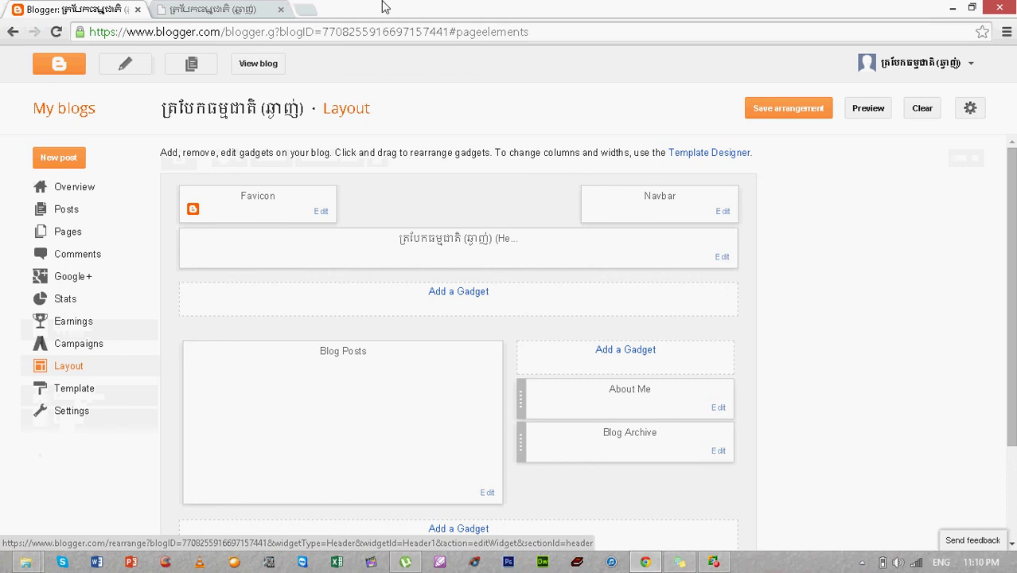
pyautogui.click(219, 9)
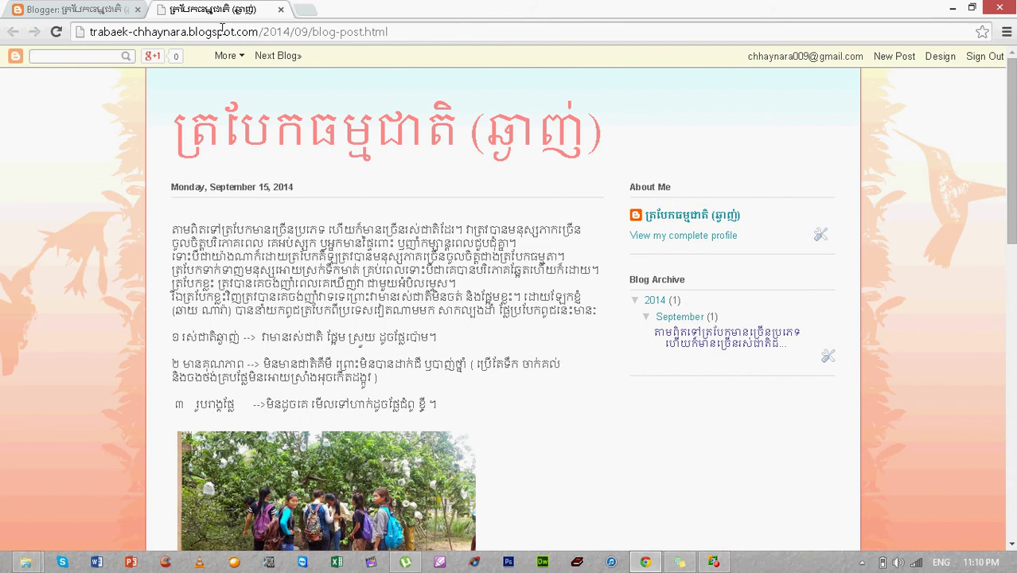
pyautogui.click(110, 11)
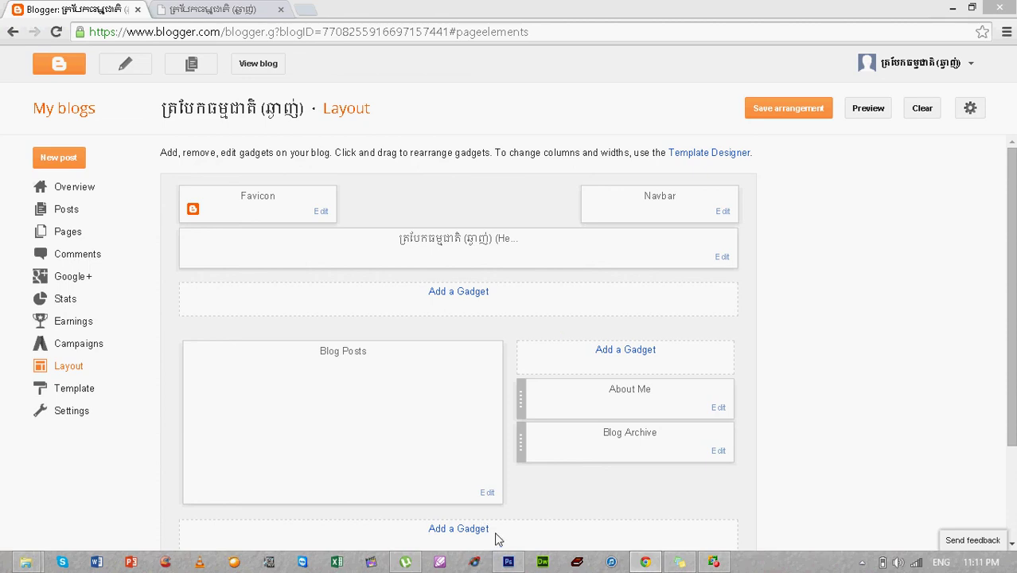
# Create a 1366×300 px Photoshop document filled with a pink-to-white gradient
pyautogui.click(952, 8)
pyautogui.rightClick(798, 243)
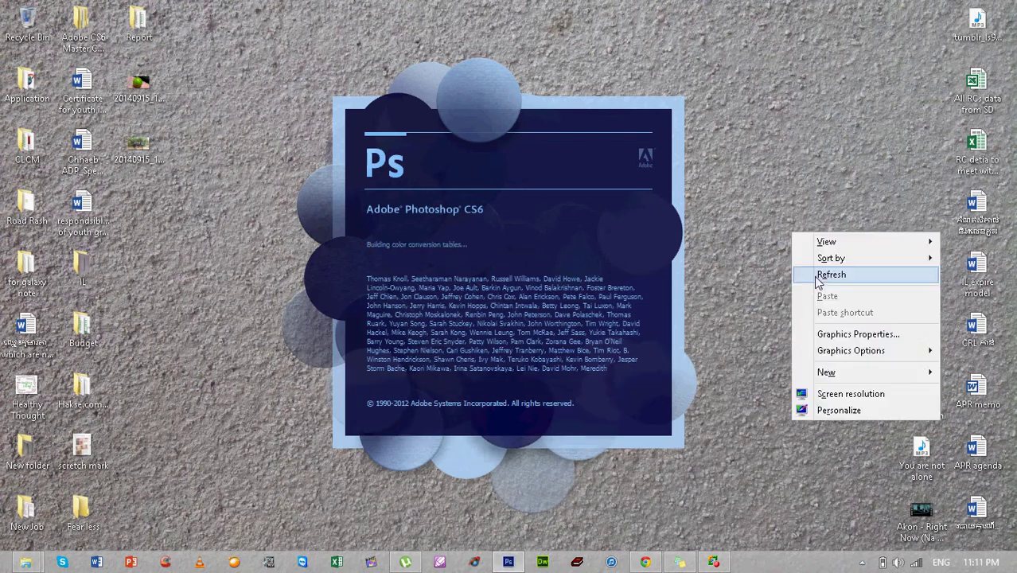
pyautogui.click(818, 274)
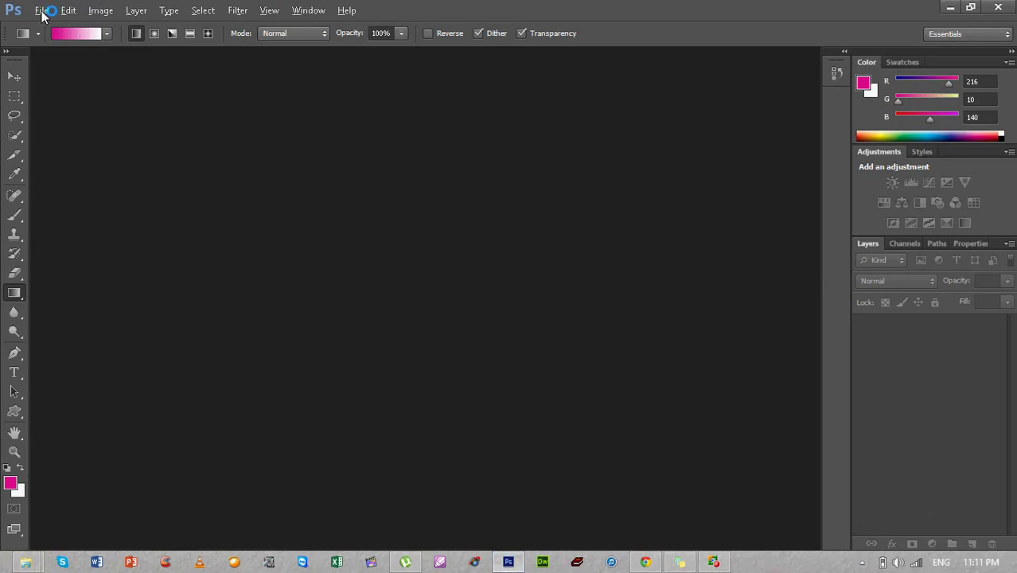
pyautogui.click(44, 13)
pyautogui.click(50, 25)
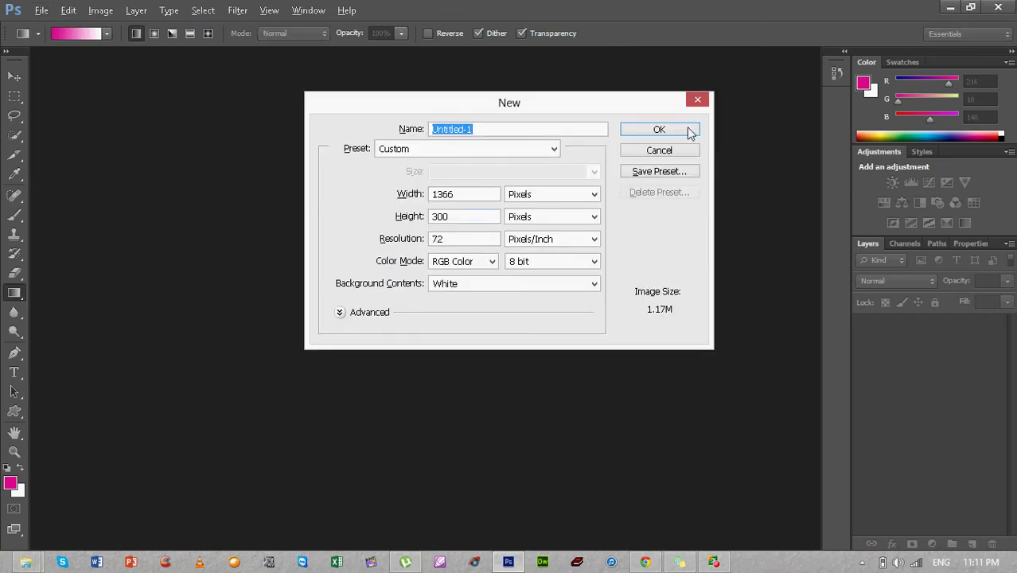
pyautogui.click(672, 129)
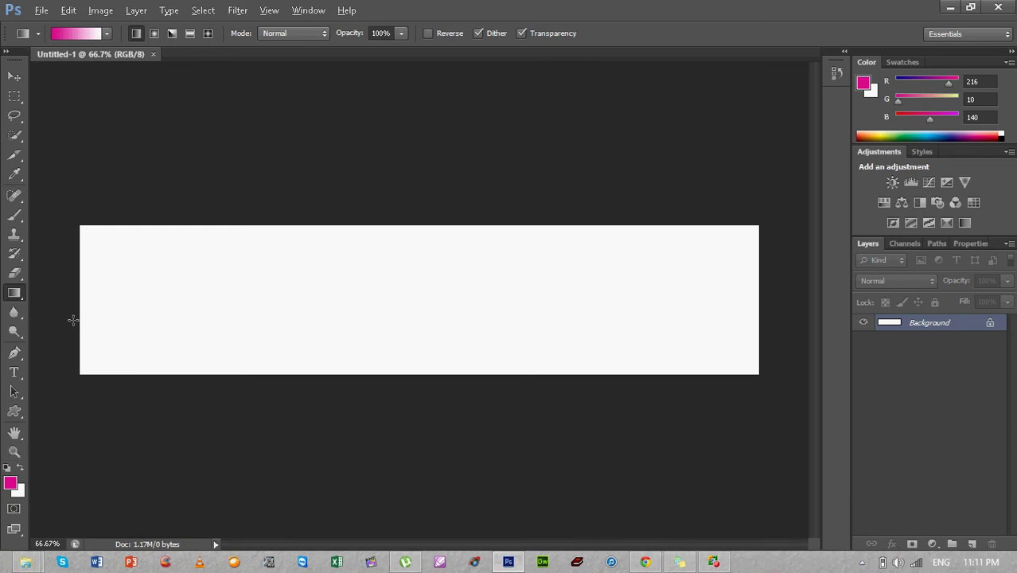
pyautogui.moveTo(78, 301); pyautogui.dragTo(759, 303)
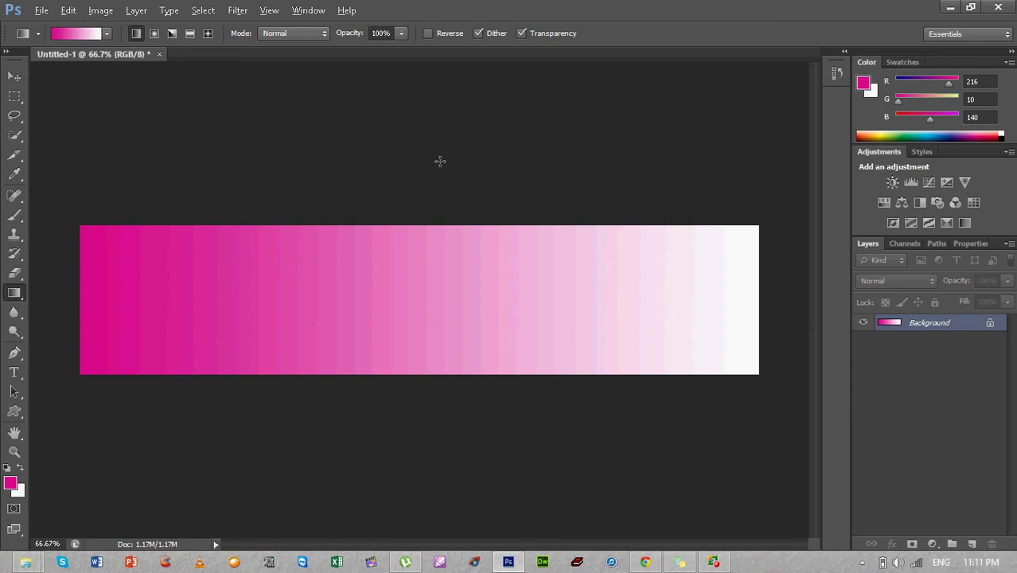
# Save the gradient as JPEG Untitled-1 on the desktop and close Photoshop
pyautogui.hotkey('ctrl', 'shift', 's')
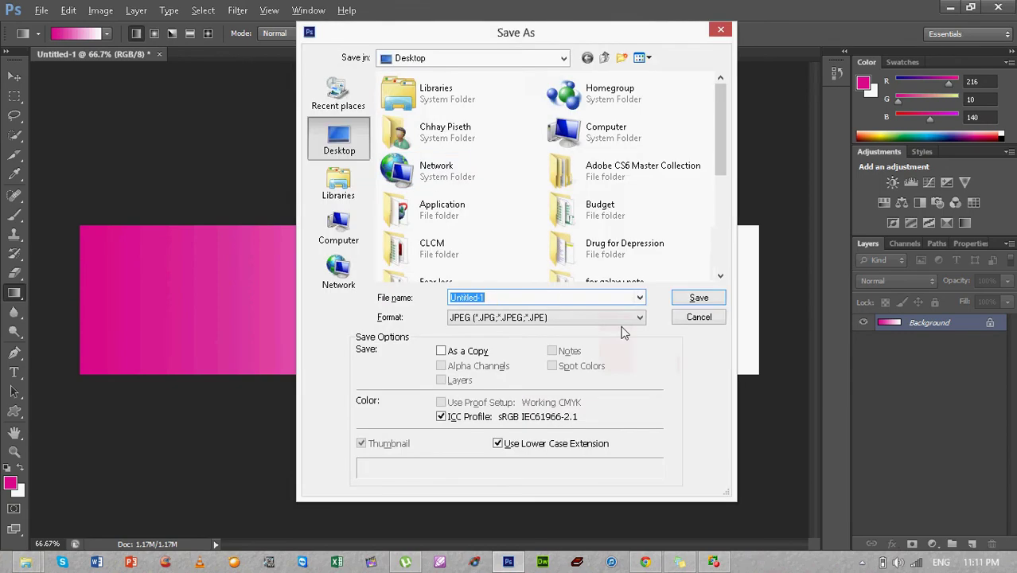
pyautogui.click(698, 297)
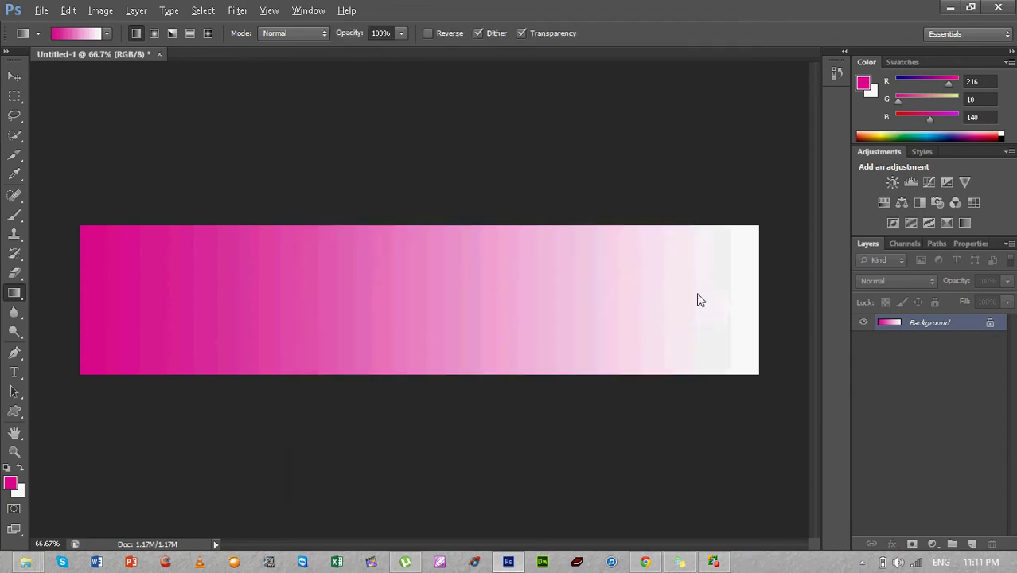
pyautogui.click(596, 137)
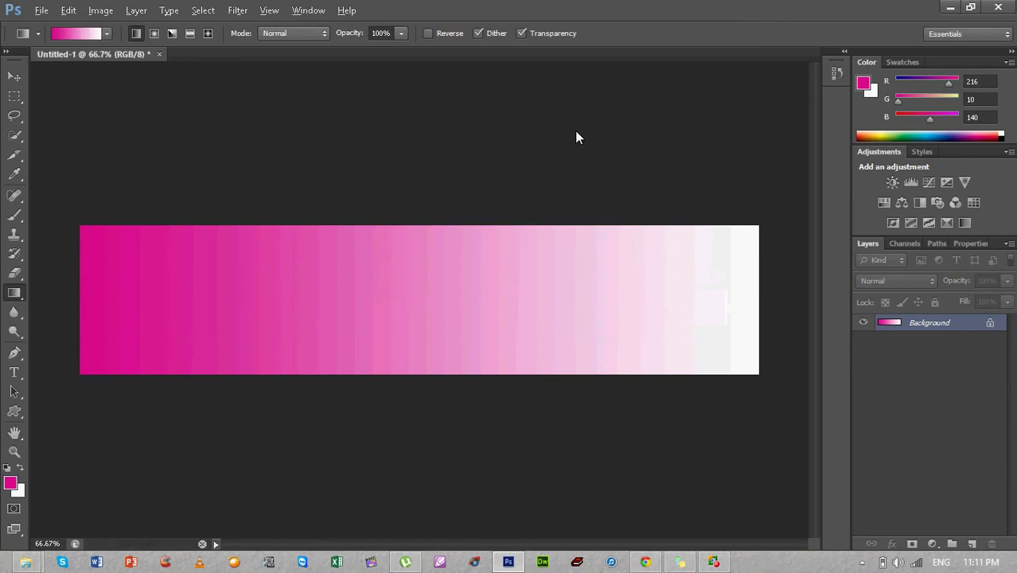
pyautogui.click(1000, 6)
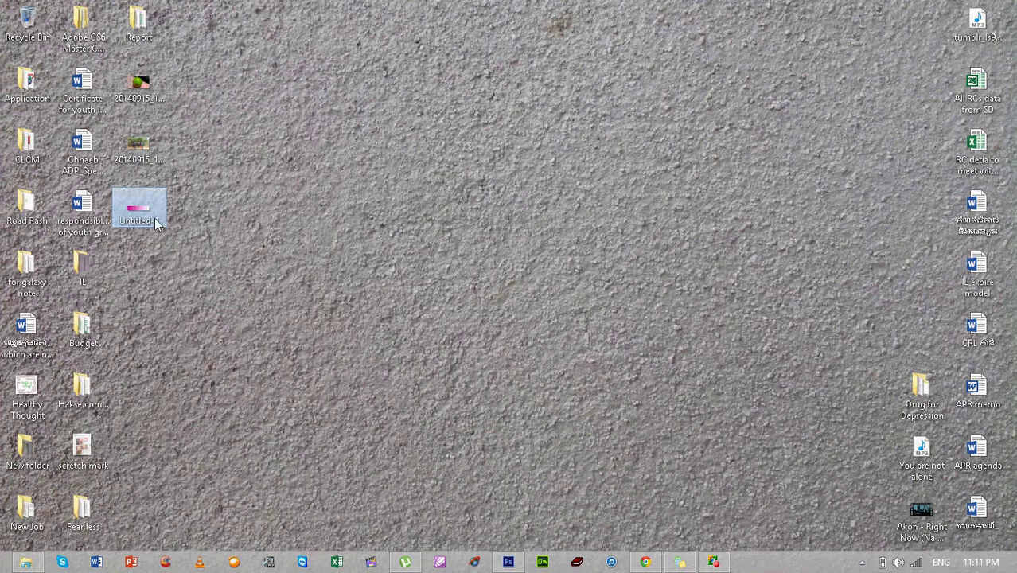
# Upload the Untitled-1 pink gradient as the blog header image
pyautogui.click(645, 562)
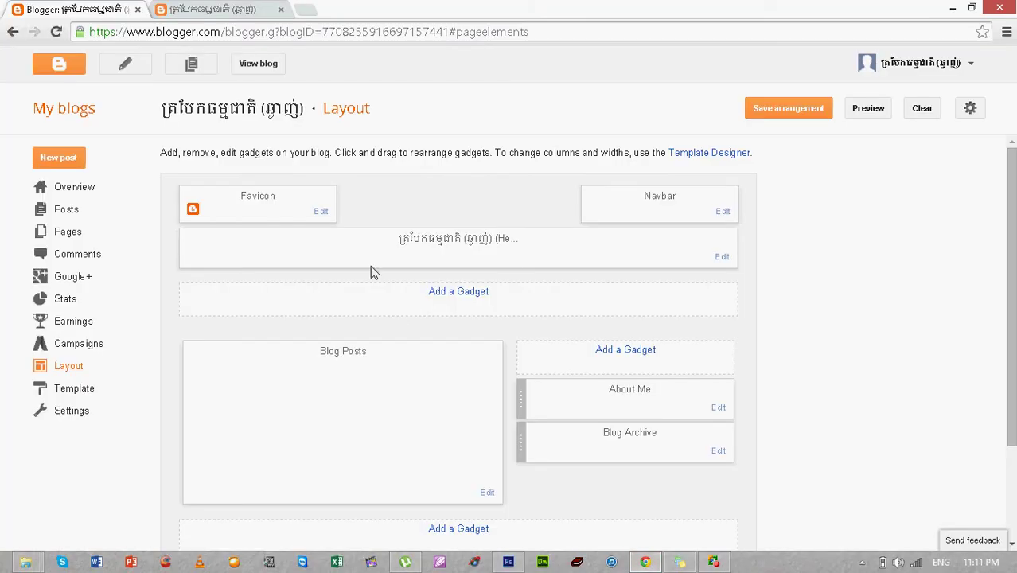
pyautogui.click(722, 257)
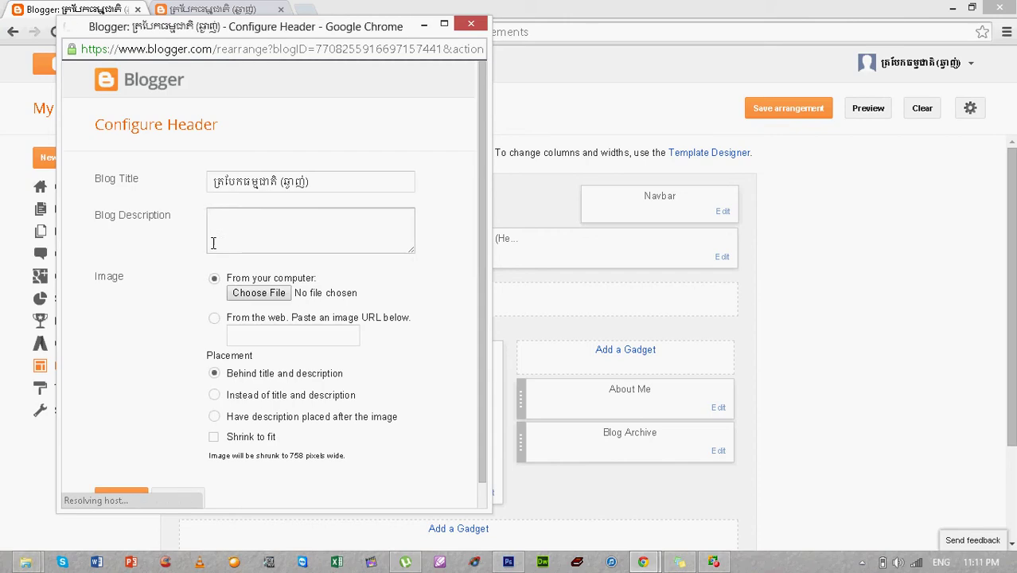
pyautogui.click(257, 293)
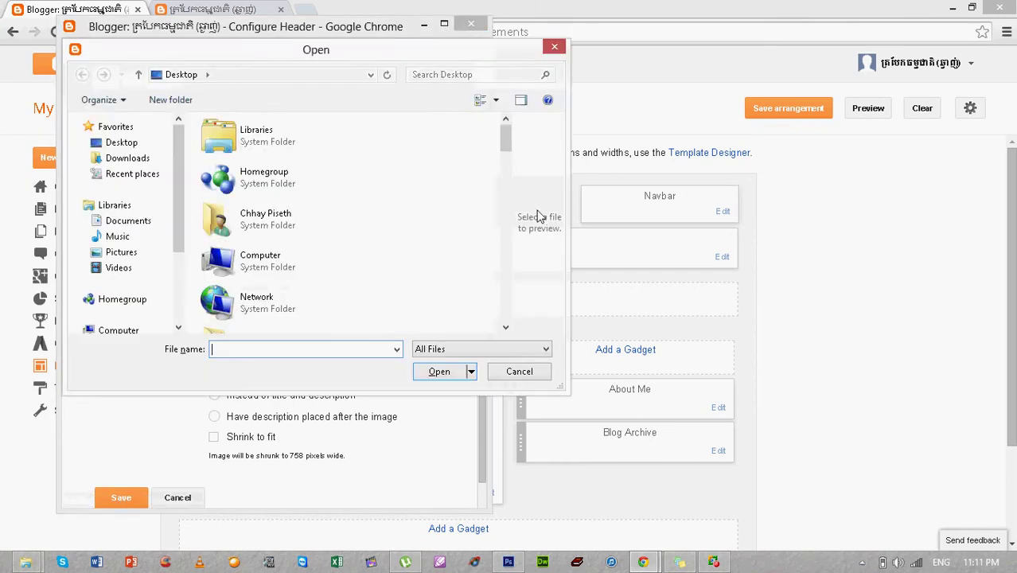
pyautogui.scroll(-5, 502, 274)
pyautogui.scroll(-5, 503, 274)
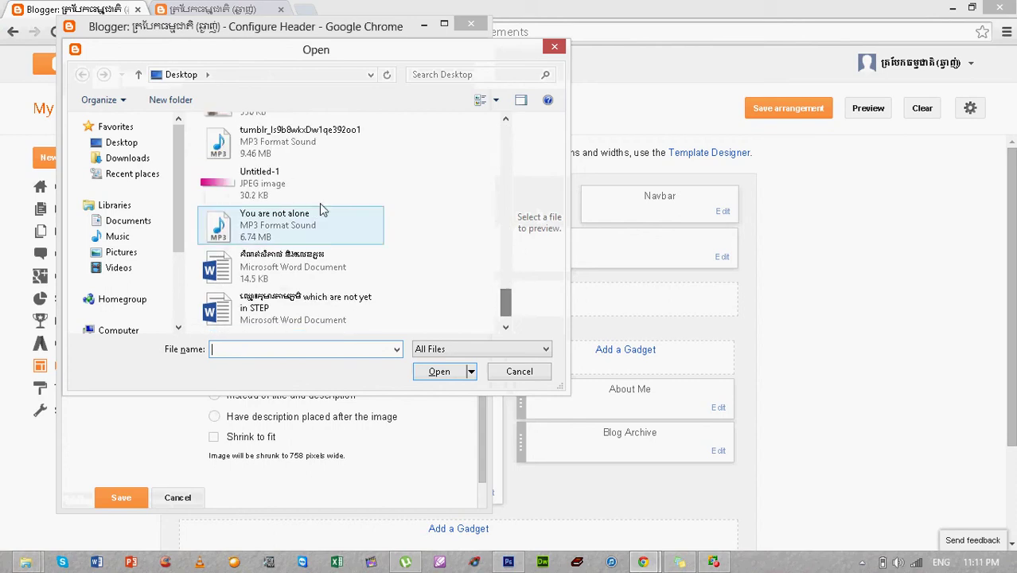
pyautogui.click(319, 199)
pyautogui.click(439, 371)
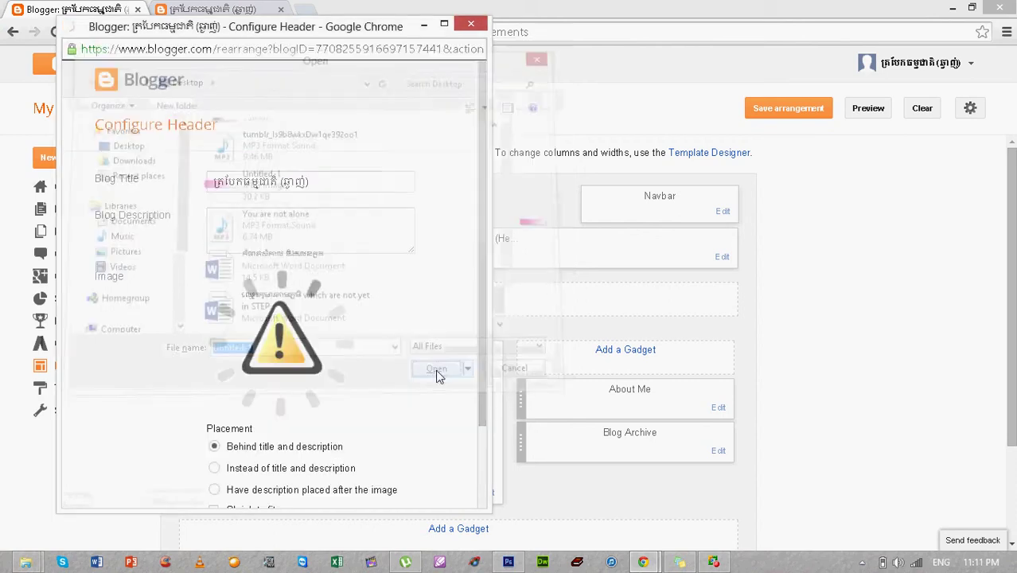
pyautogui.moveTo(483, 316); pyautogui.dragTo(484, 409)
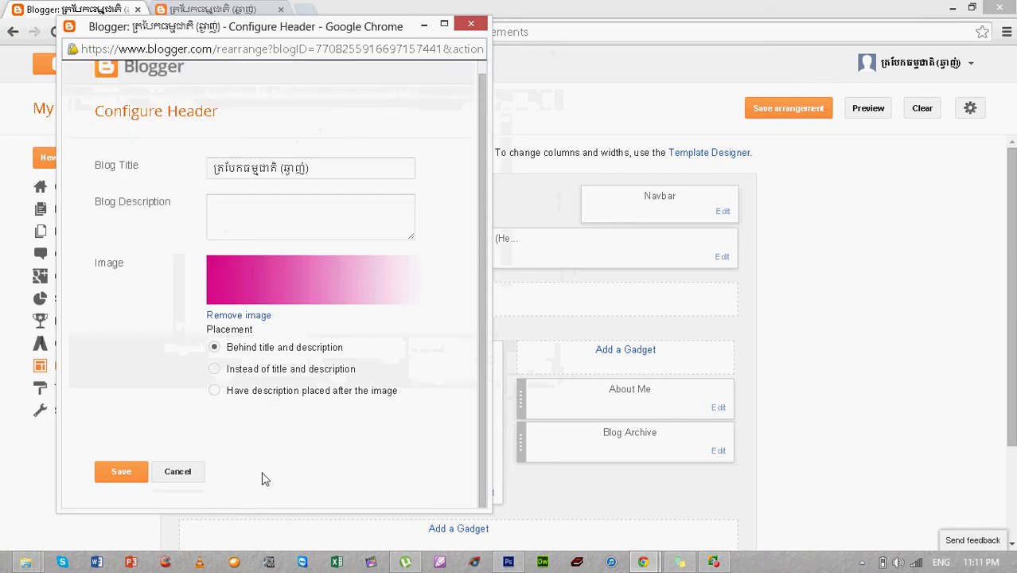
# Re-upload Untitled-1 as the header with Shrink to fit enabled, then open a new browser tab
pyautogui.click(263, 319)
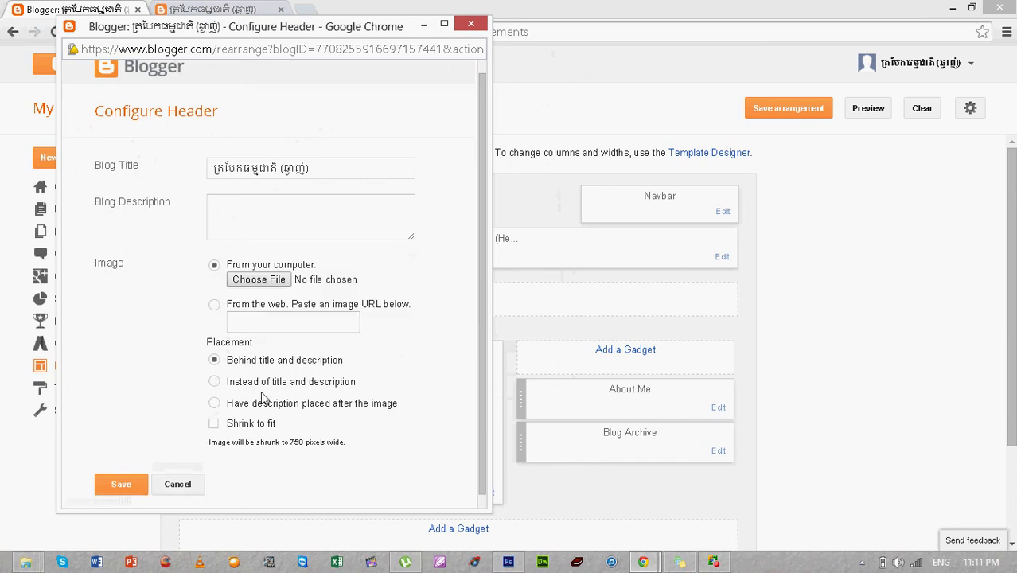
pyautogui.click(214, 425)
pyautogui.click(267, 285)
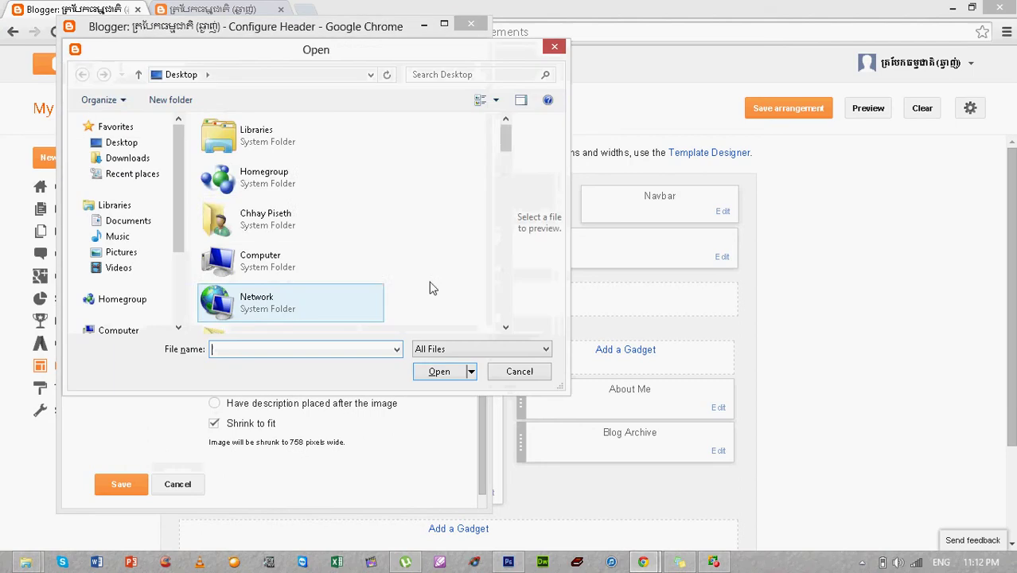
pyautogui.moveTo(504, 209); pyautogui.dragTo(503, 323)
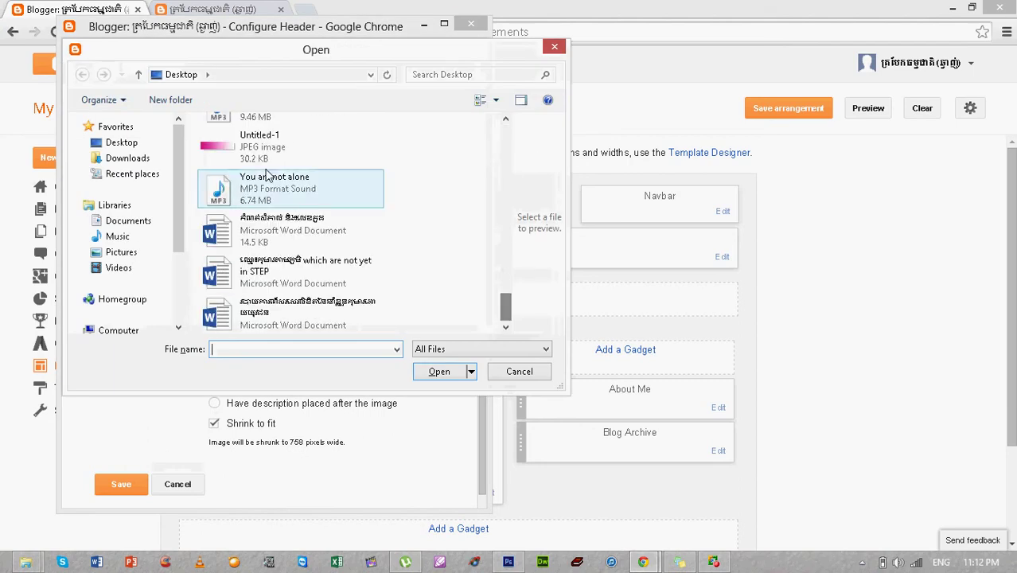
pyautogui.doubleClick(261, 141)
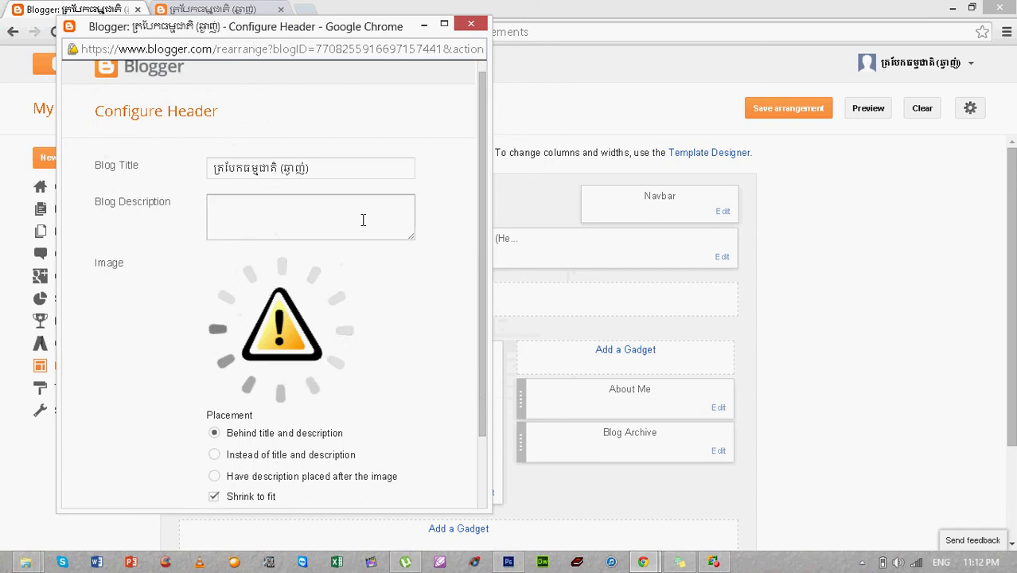
pyautogui.click(213, 8)
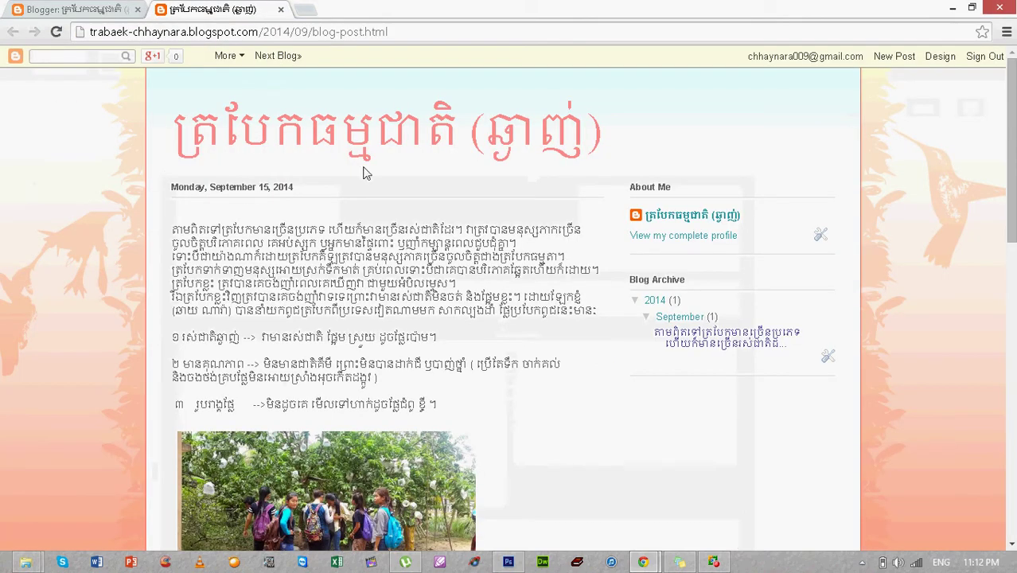
pyautogui.click(306, 9)
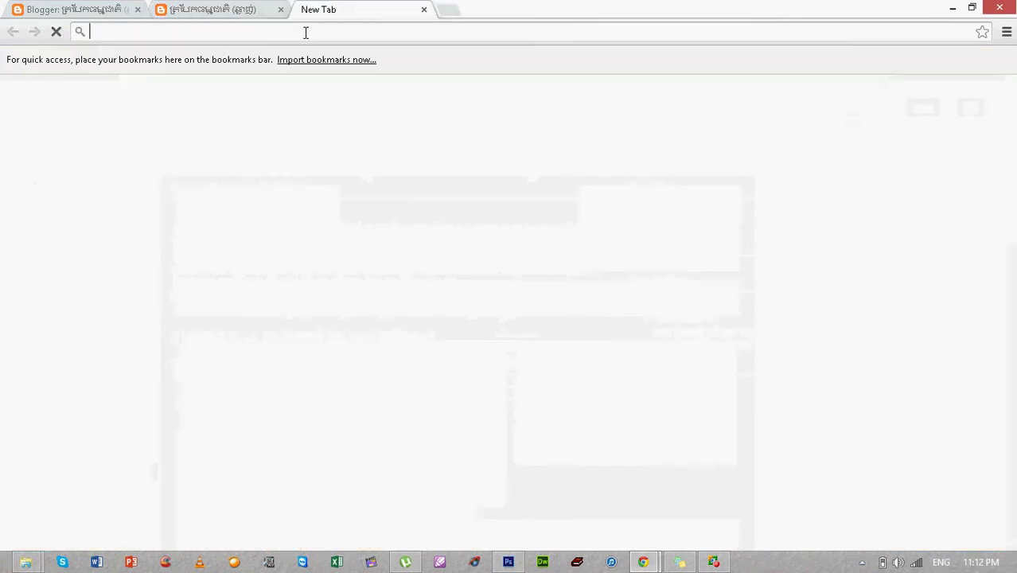
# Go to the trabaek-cnr.blogspot.com blog in the new tab
pyautogui.write('te')
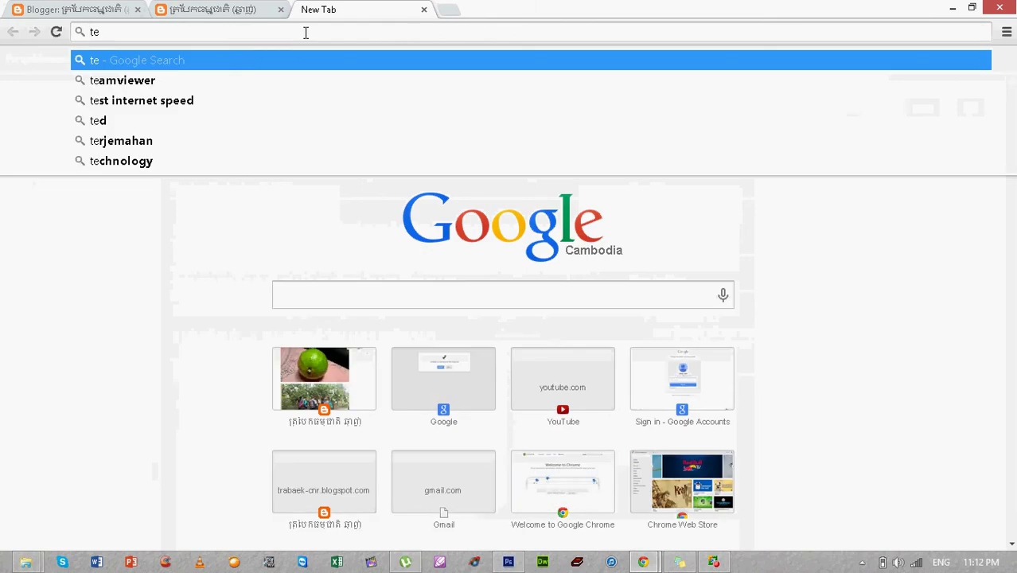
pyautogui.press('BackSpace')
pyautogui.write('r')
pyautogui.press('Return')
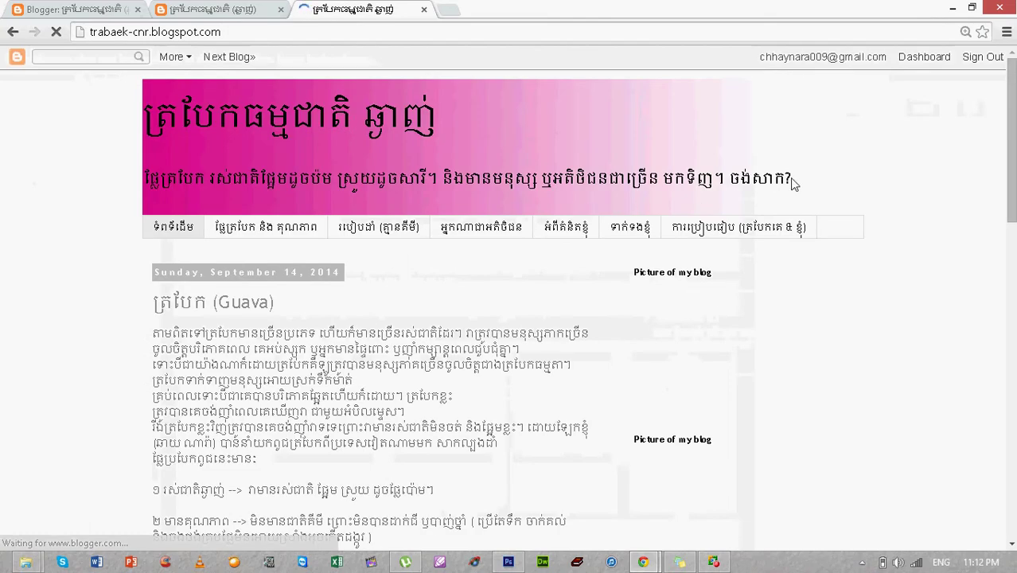
# Copy the blog's full Khmer header subtitle, then return to the Blogger Layout page
pyautogui.moveTo(793, 183); pyautogui.dragTo(647, 181)
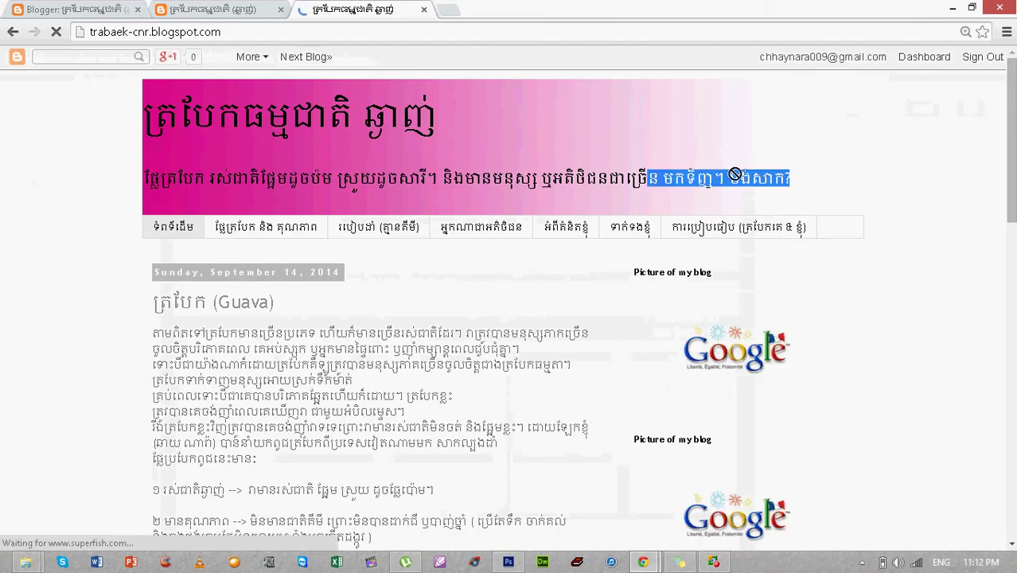
pyautogui.click(145, 177)
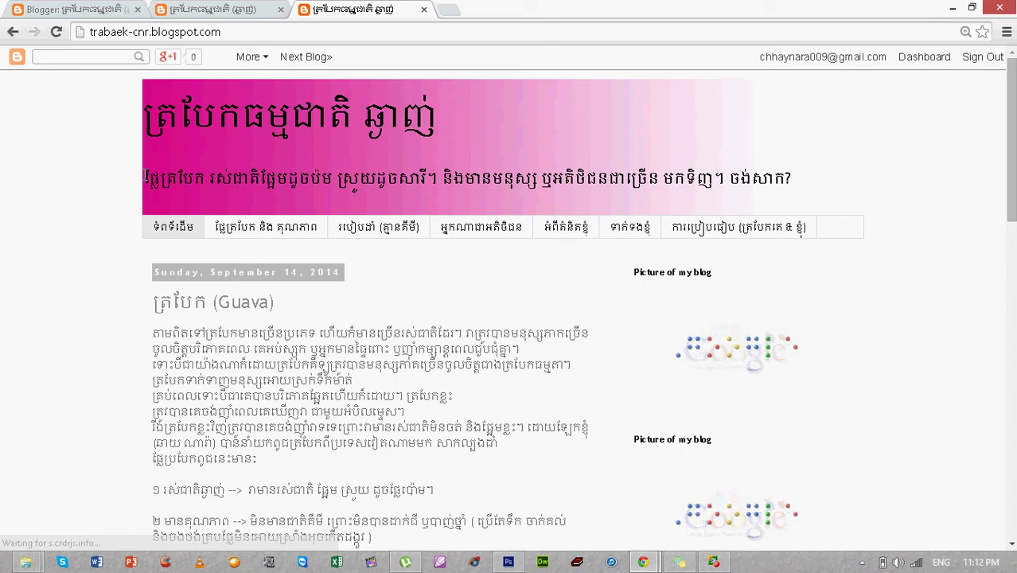
pyautogui.moveTo(146, 176); pyautogui.dragTo(793, 185)
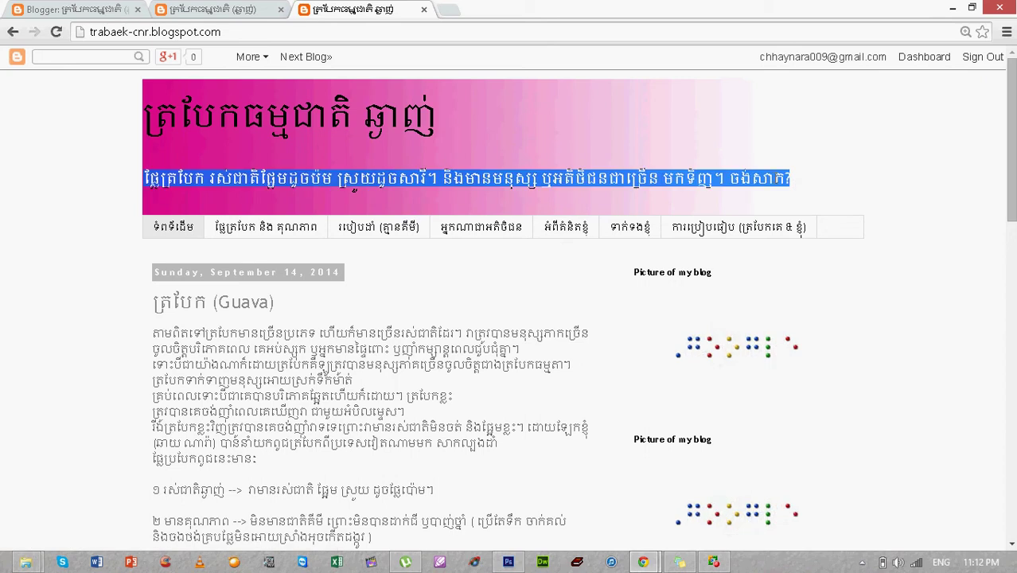
pyautogui.rightClick(783, 195)
pyautogui.click(783, 191)
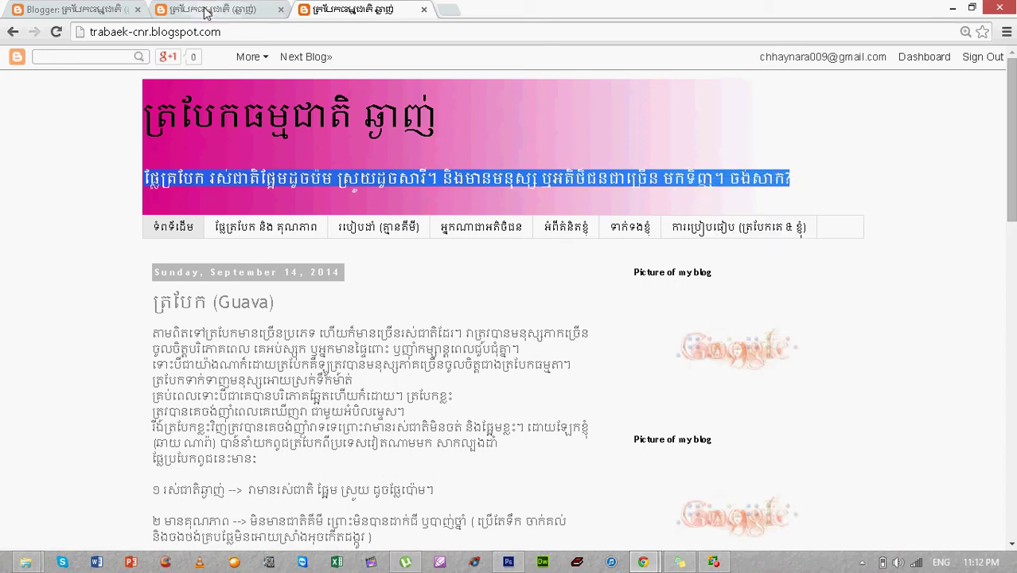
pyautogui.click(207, 9)
pyautogui.click(125, 11)
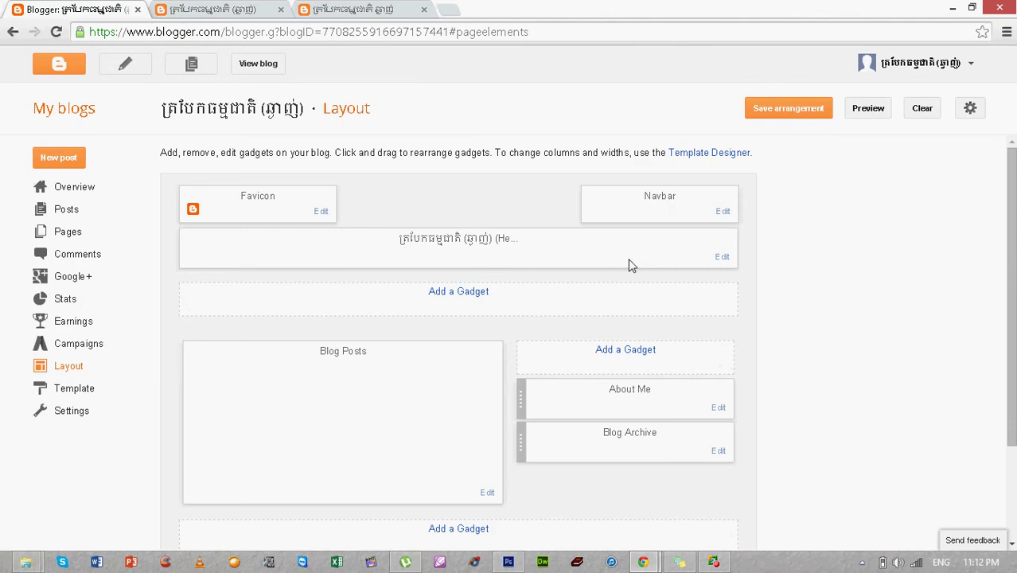
# Paste the copied Khmer text into the header's Blog Description field
pyautogui.moveTo(643, 562)
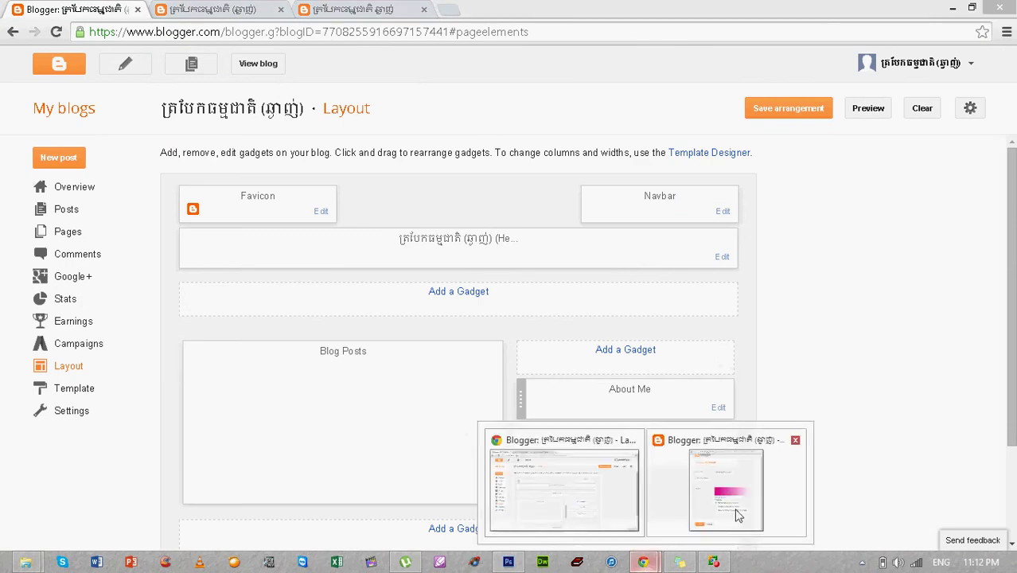
pyautogui.click(738, 513)
pyautogui.click(224, 220)
pyautogui.rightClick(229, 208)
pyautogui.click(266, 293)
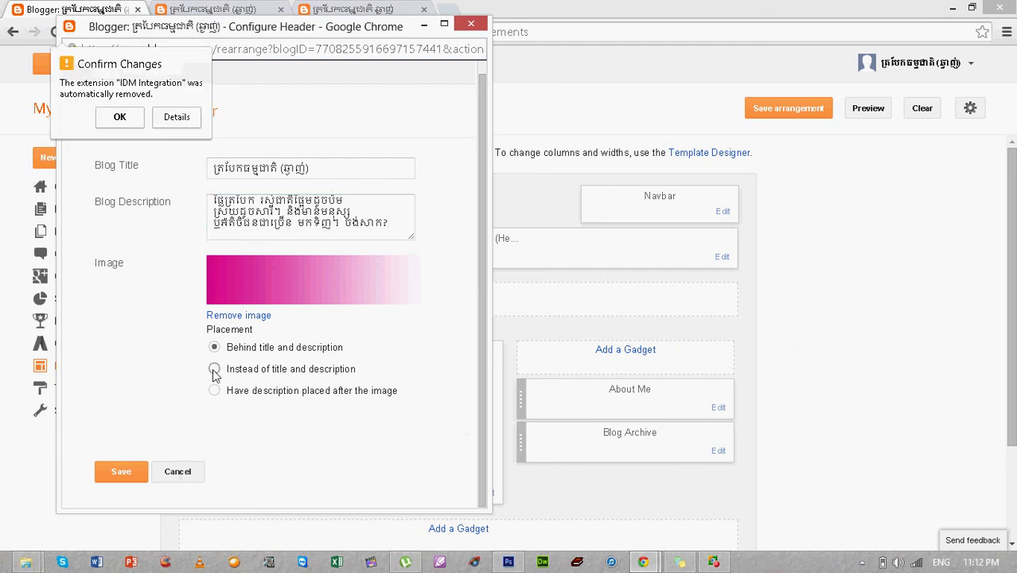
# Save the header and layout arrangement, then reload the live blog to view it
pyautogui.click(121, 119)
pyautogui.click(119, 476)
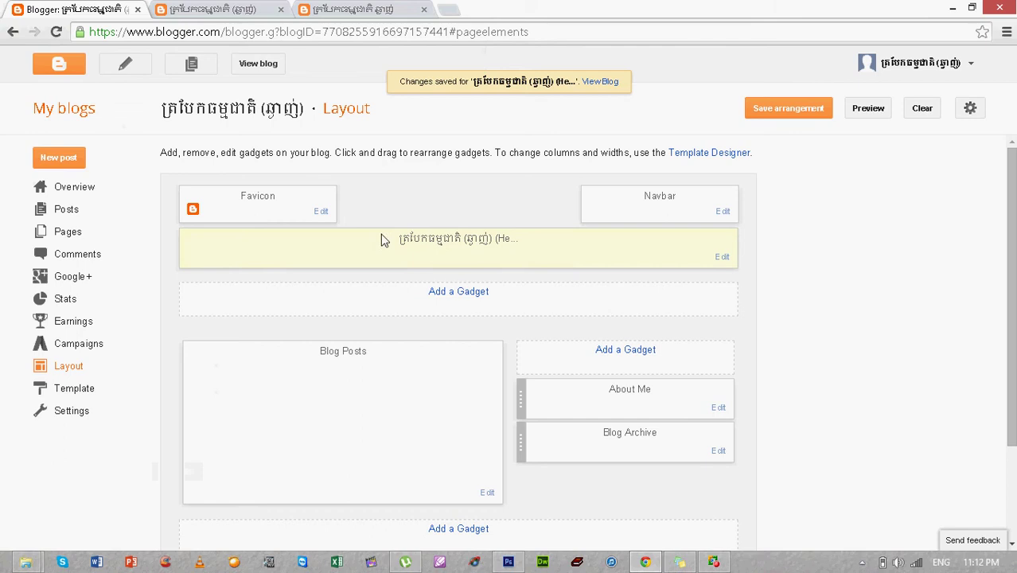
pyautogui.click(777, 112)
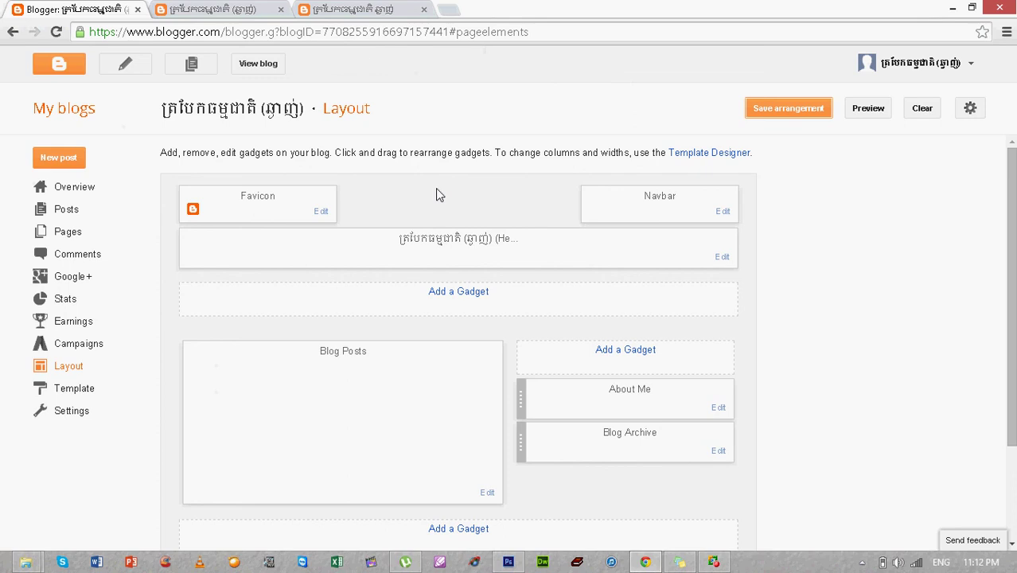
pyautogui.click(246, 12)
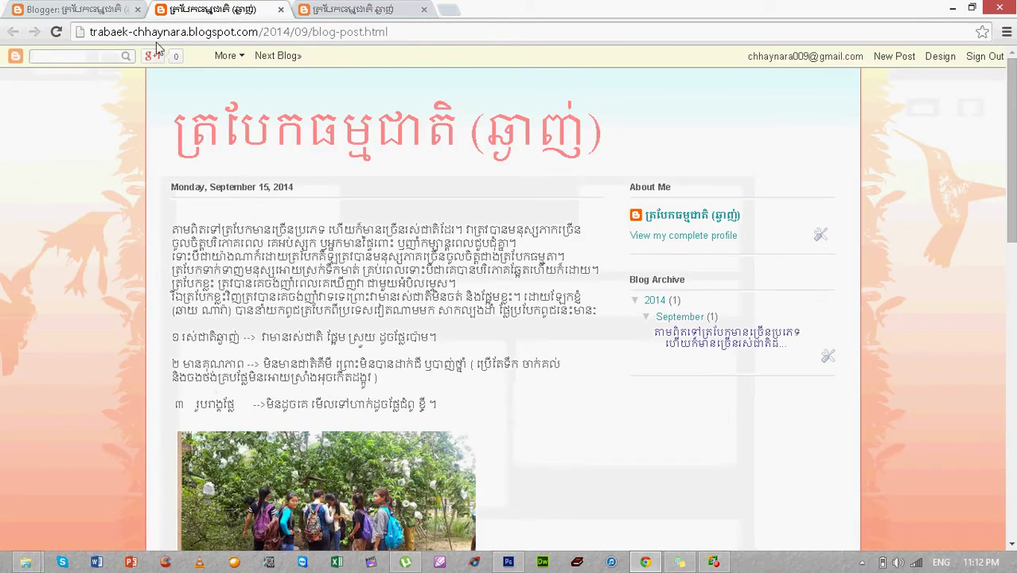
pyautogui.click(56, 32)
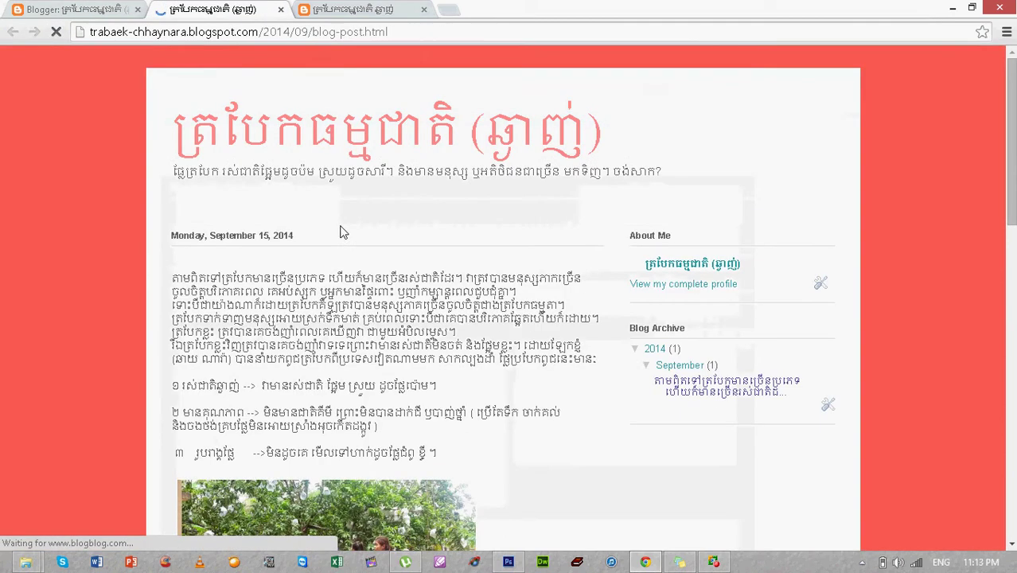
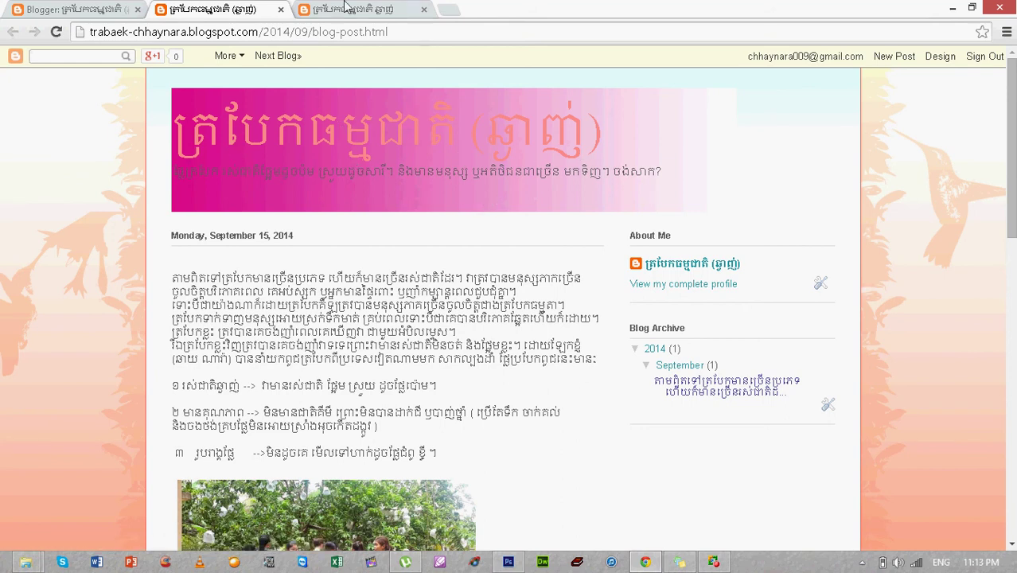
# Compare the reference blog's page tabs with the live blog post page, then go back to Layout
pyautogui.click(347, 8)
pyautogui.click(954, 179)
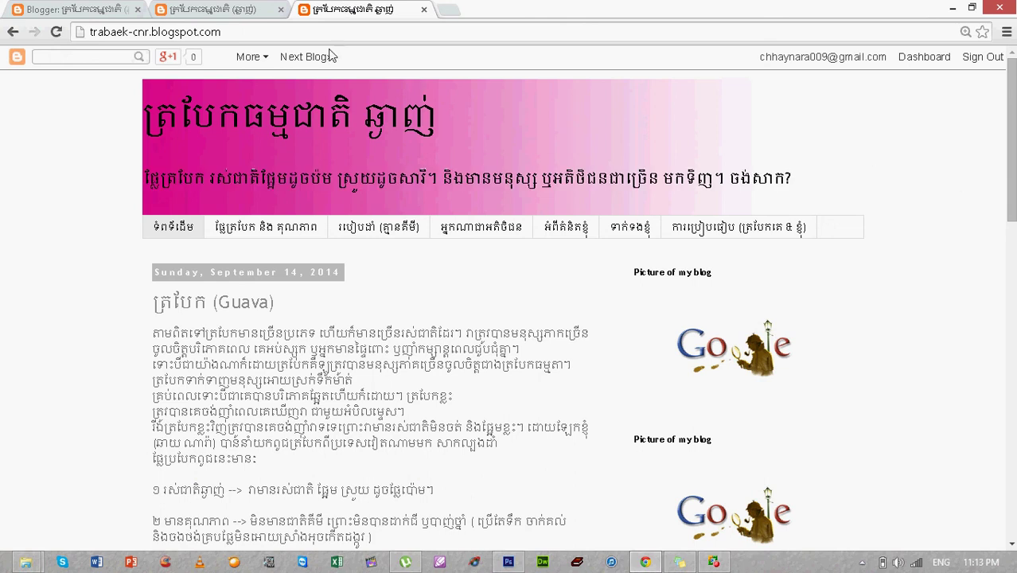
pyautogui.click(252, 15)
pyautogui.click(112, 9)
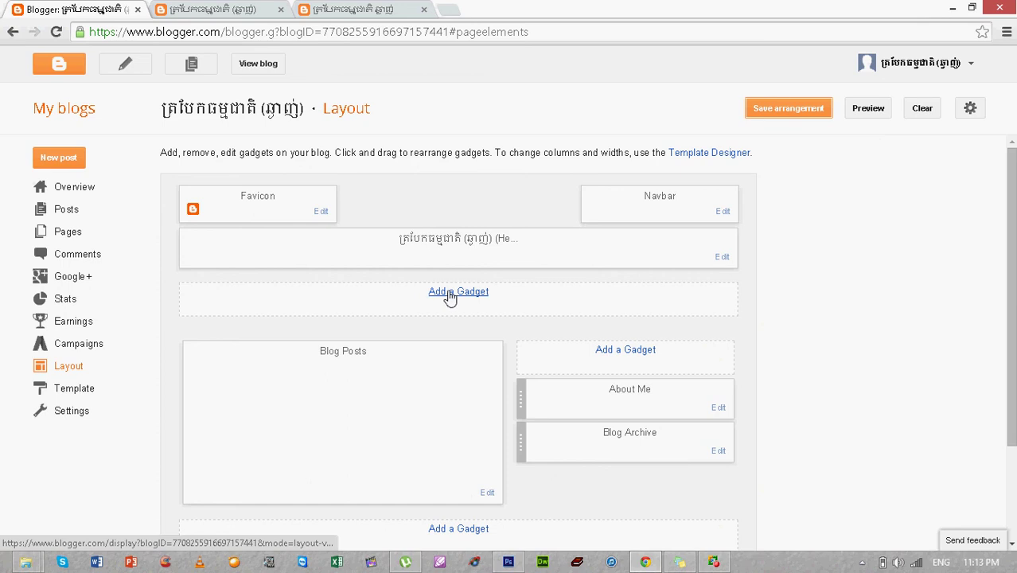
pyautogui.click(248, 16)
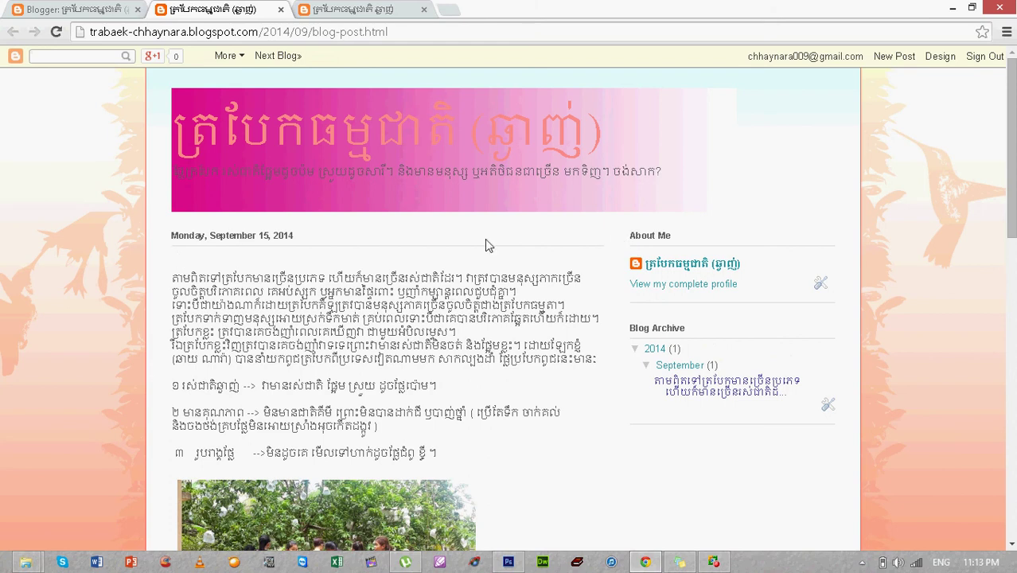
pyautogui.click(76, 9)
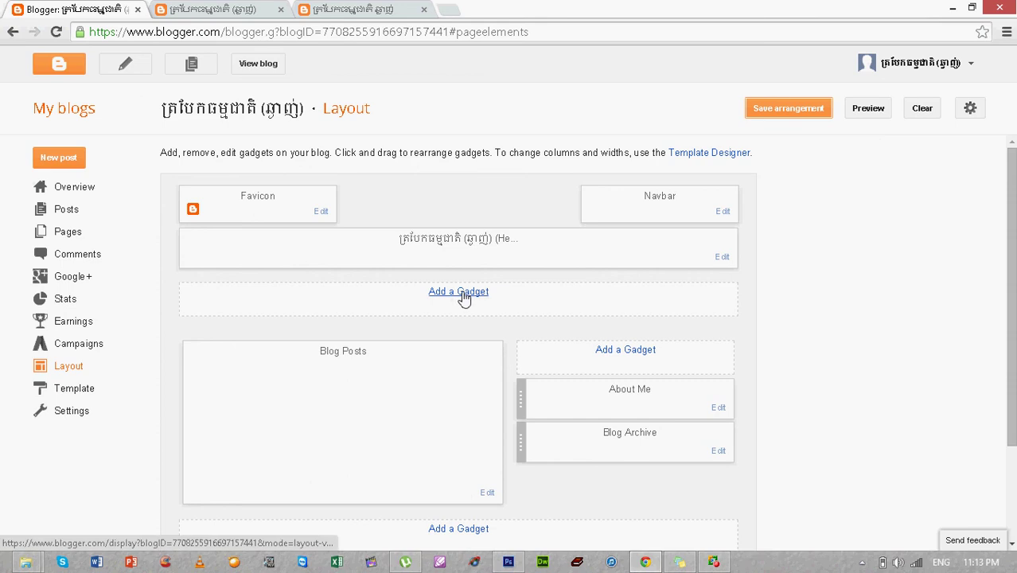
# Add a Pages gadget in the slot below the blog header
pyautogui.click(464, 295)
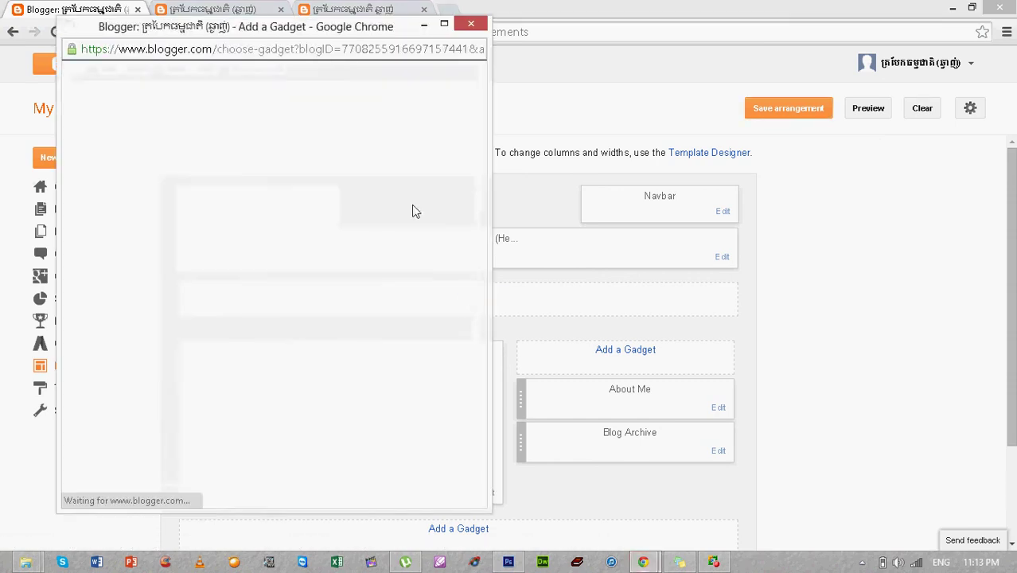
pyautogui.scroll(-3, 484, 183)
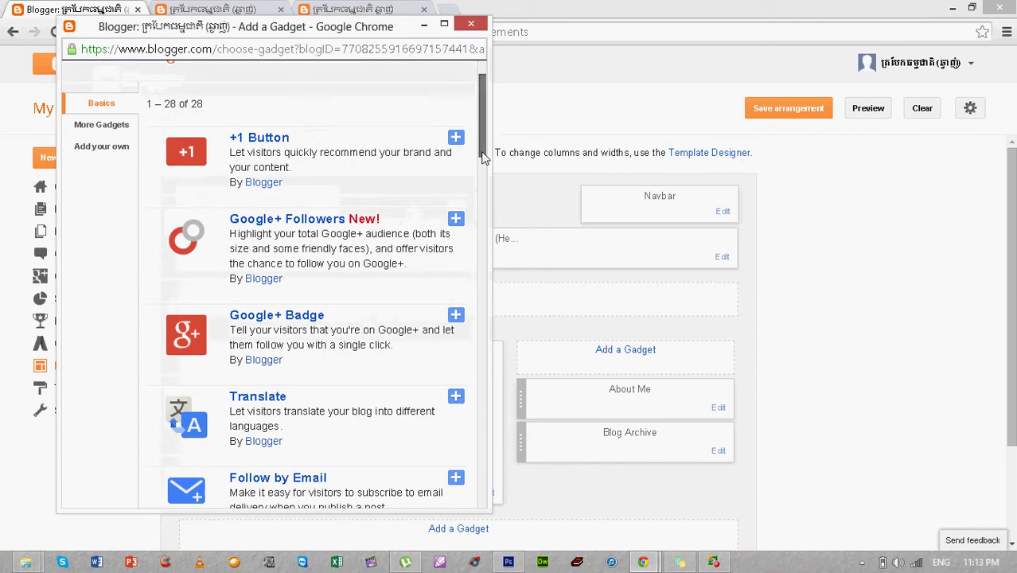
pyautogui.moveTo(484, 183); pyautogui.dragTo(478, 249)
pyautogui.click(455, 255)
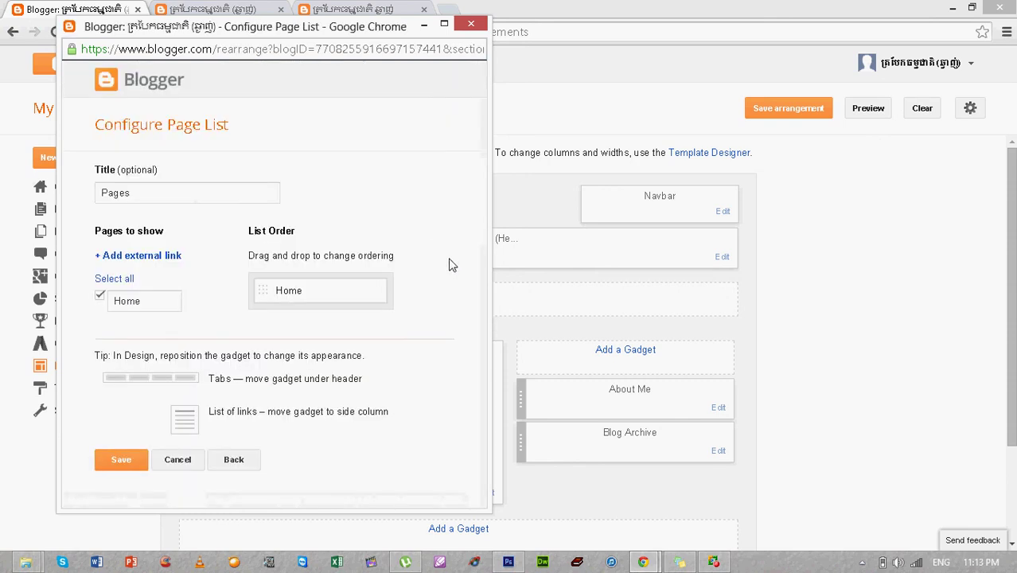
# Rename the gadget's Home link to ទំព័រដើម and save the gadget
pyautogui.click(157, 300)
pyautogui.doubleClick(157, 300)
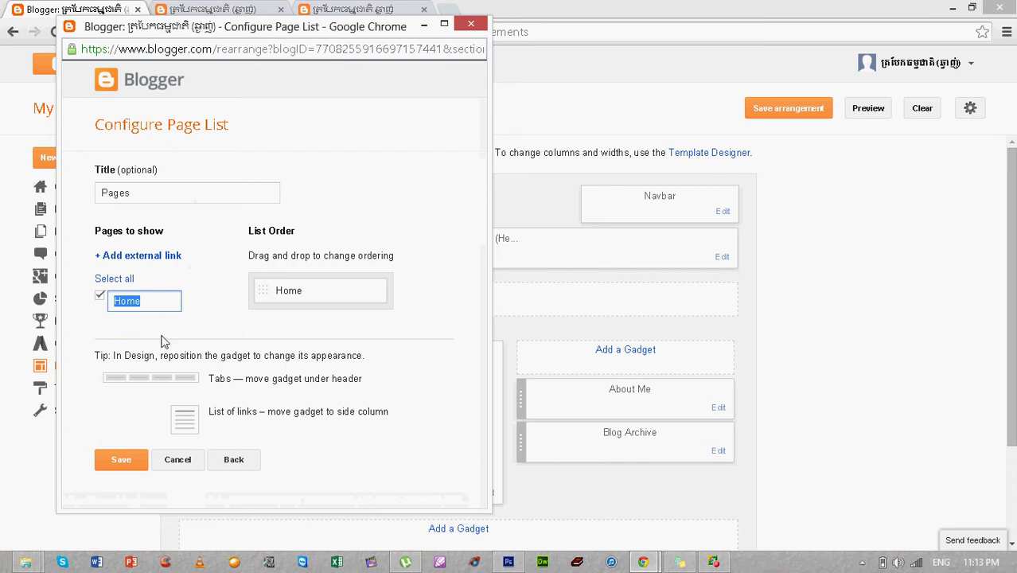
pyautogui.write('T')
pyautogui.press('BackSpace')
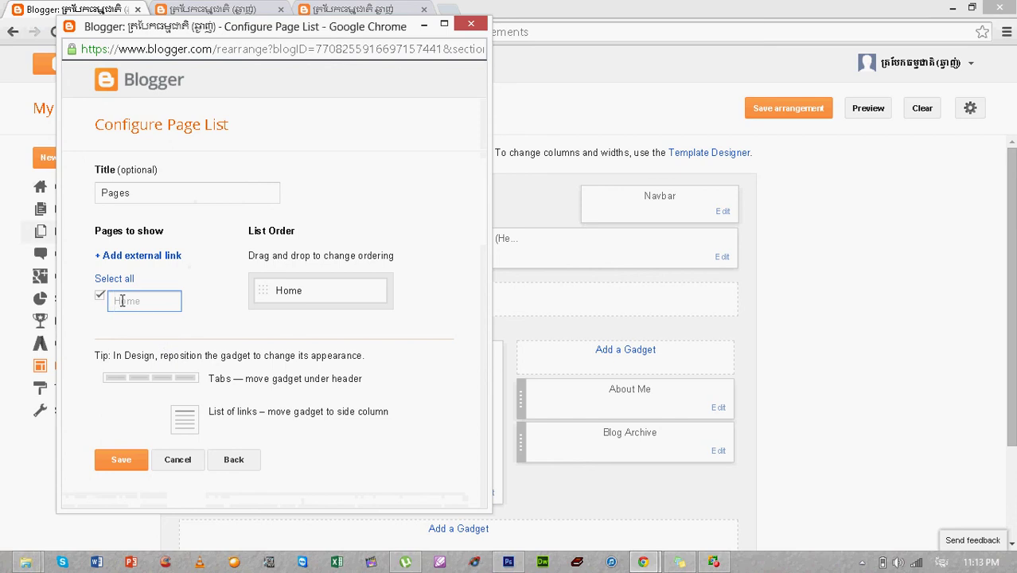
pyautogui.write('ទំព')
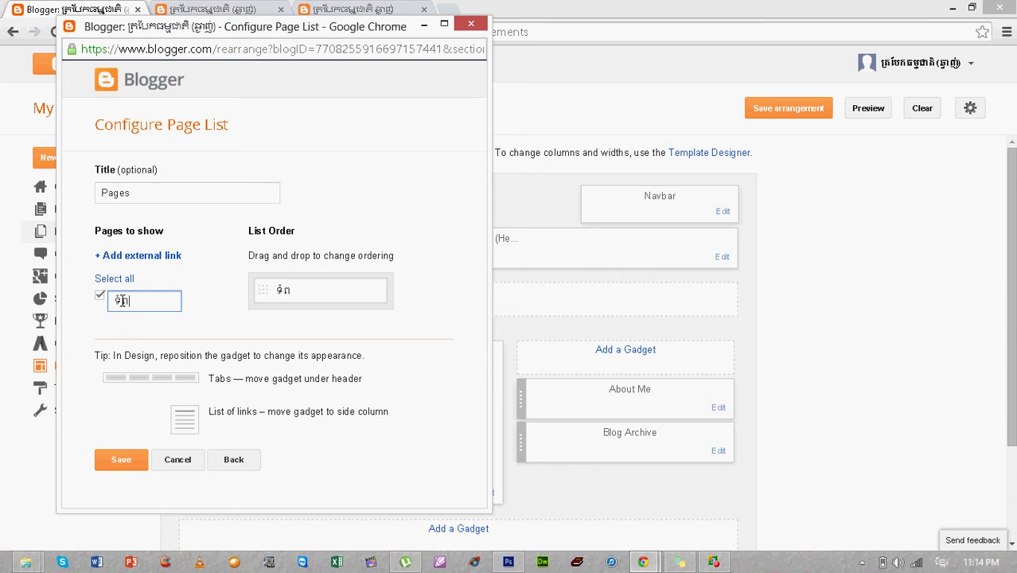
pyautogui.write('័រដើម')
pyautogui.click(129, 464)
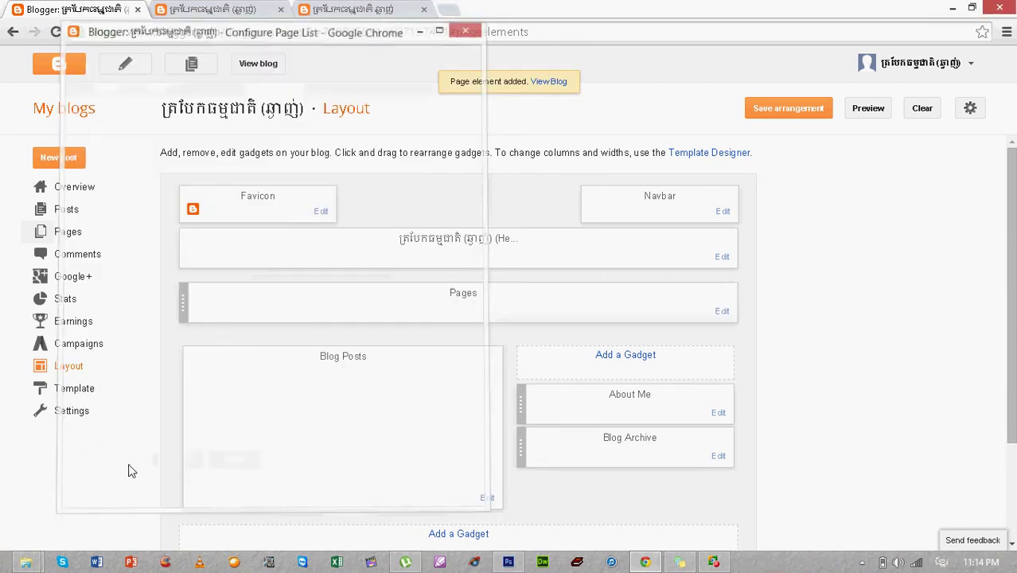
# Reload the live blog to see the new page tab, then open Pages from the Layout sidebar
pyautogui.click(258, 63)
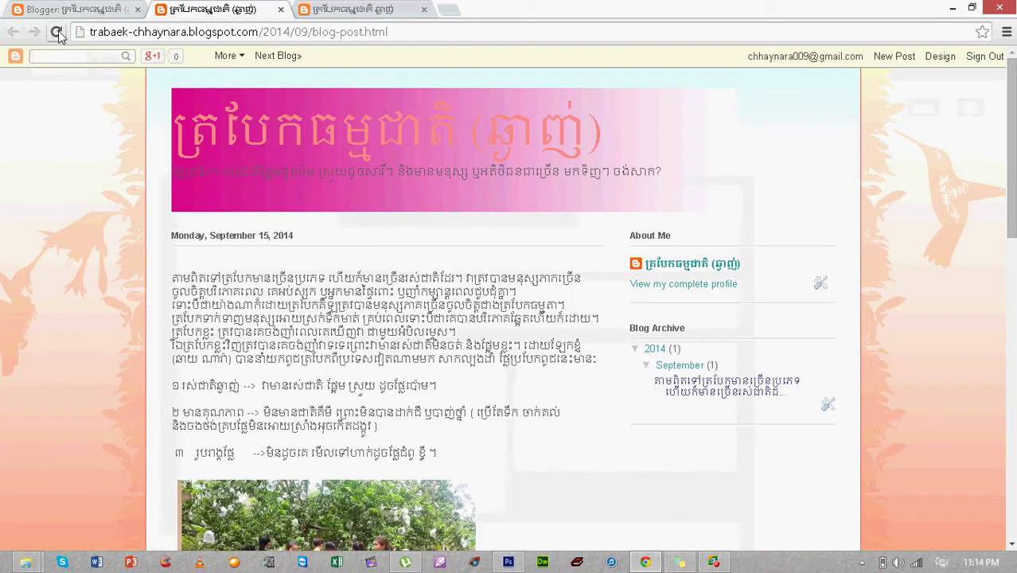
pyautogui.click(56, 32)
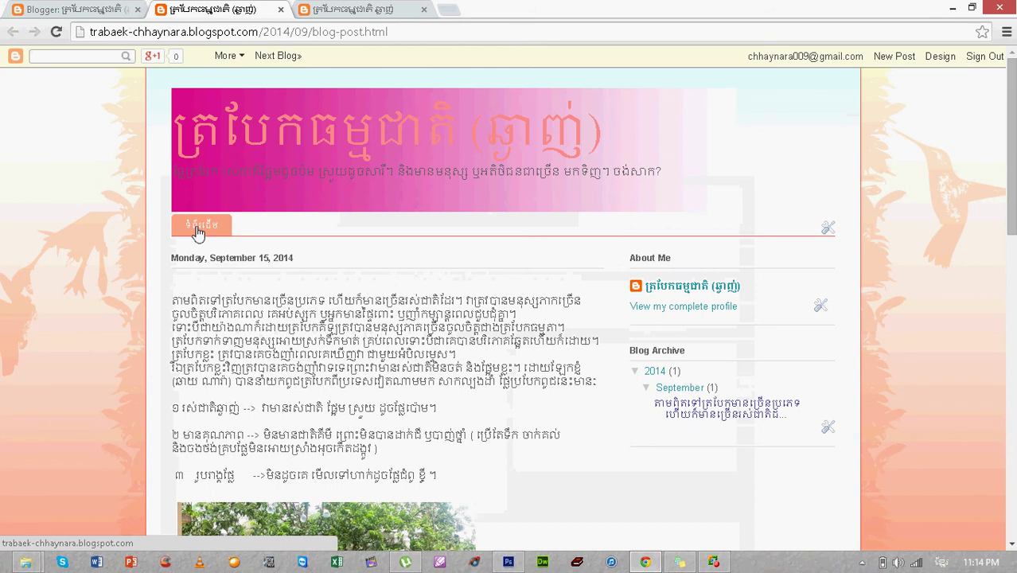
pyautogui.click(76, 10)
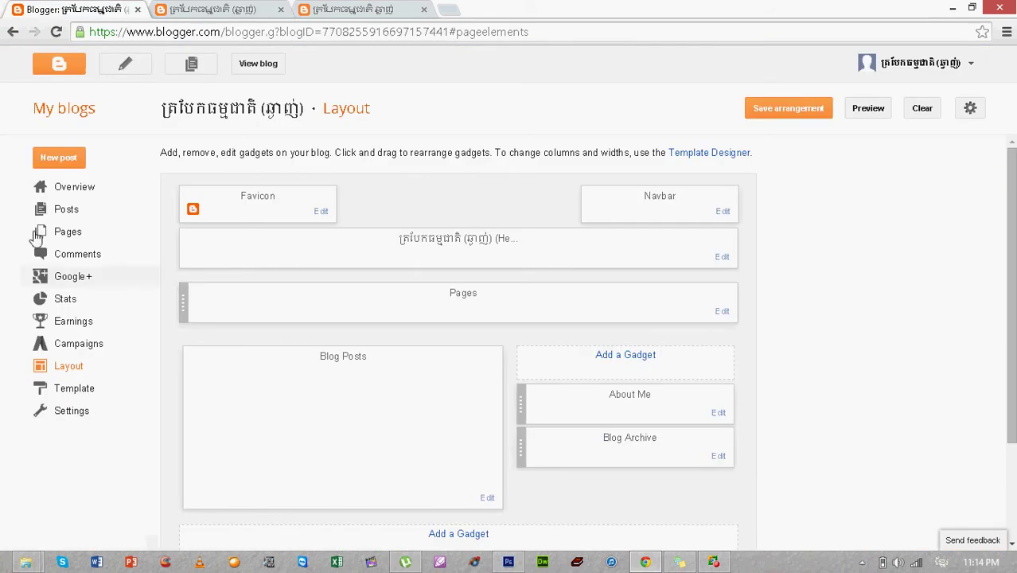
pyautogui.click(62, 238)
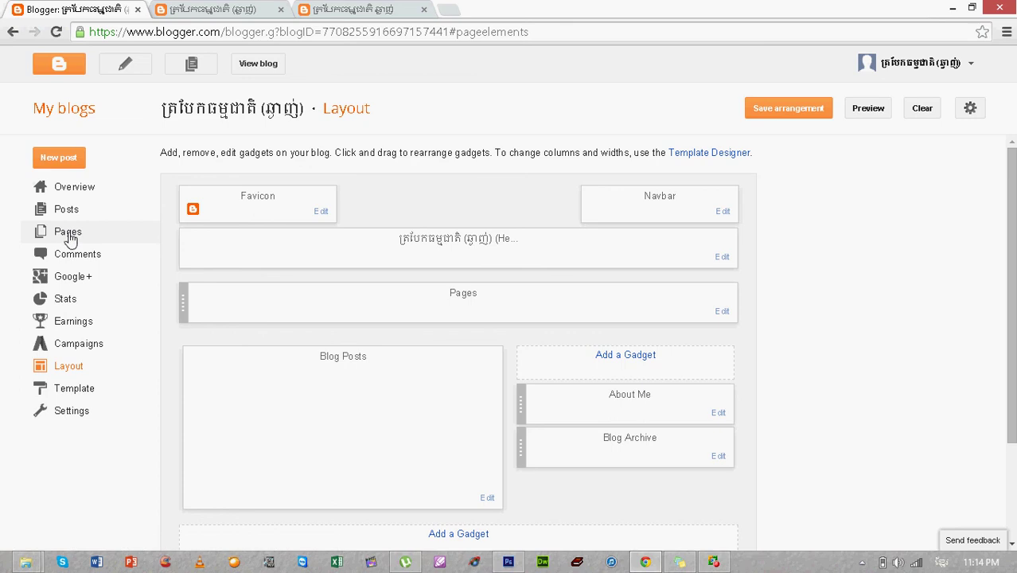
pyautogui.click(69, 239)
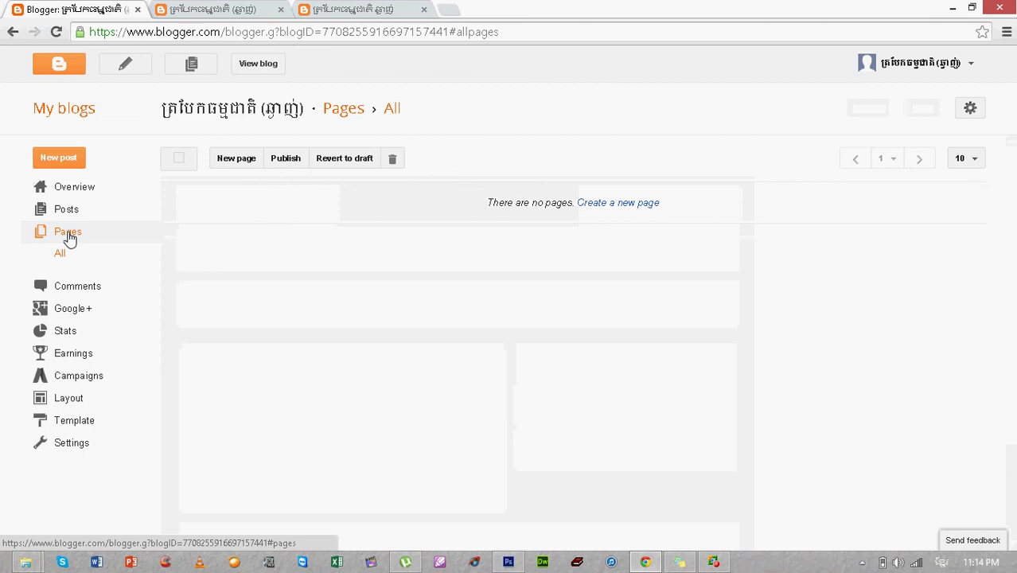
# Create a new page titled ផ្លែត្របែក និង គុណភាព, matching the reference blog's tab
pyautogui.click(236, 159)
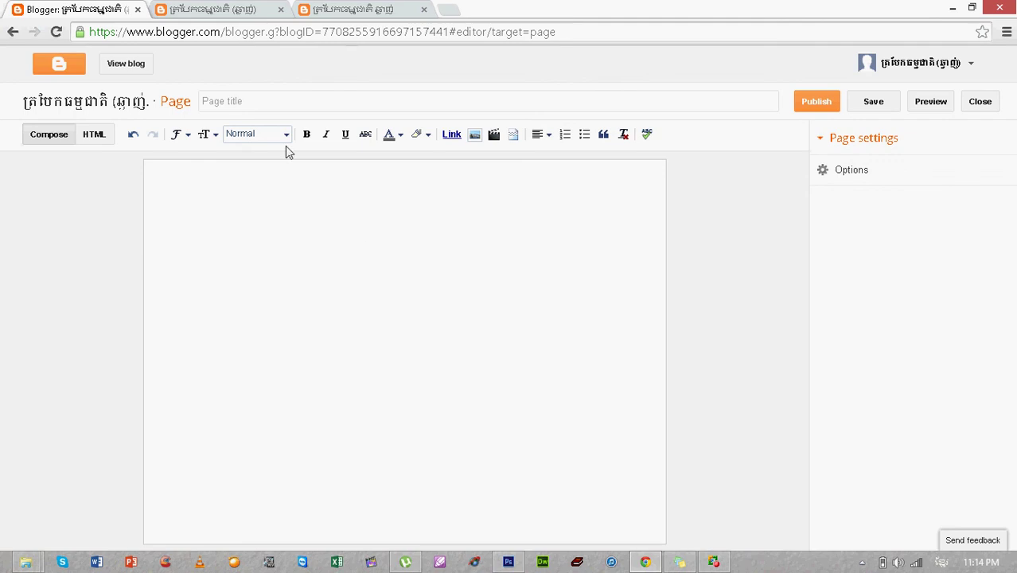
pyautogui.click(247, 102)
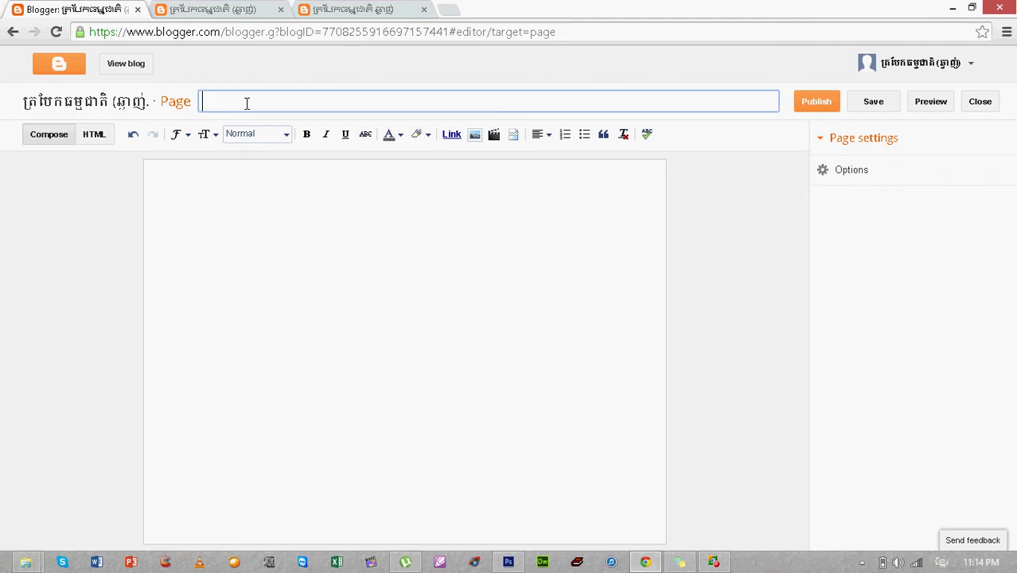
pyautogui.click(355, 11)
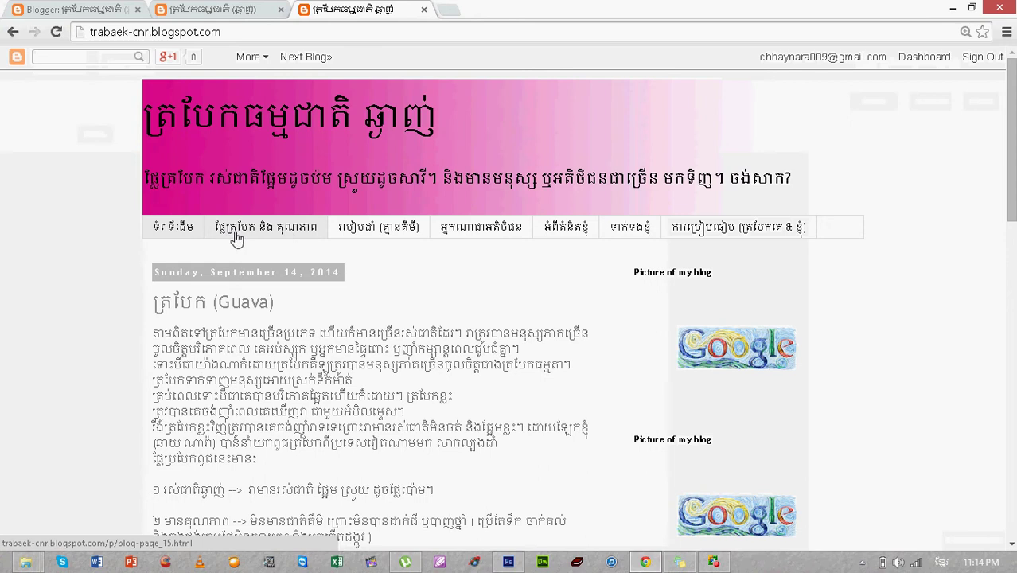
pyautogui.click(47, 9)
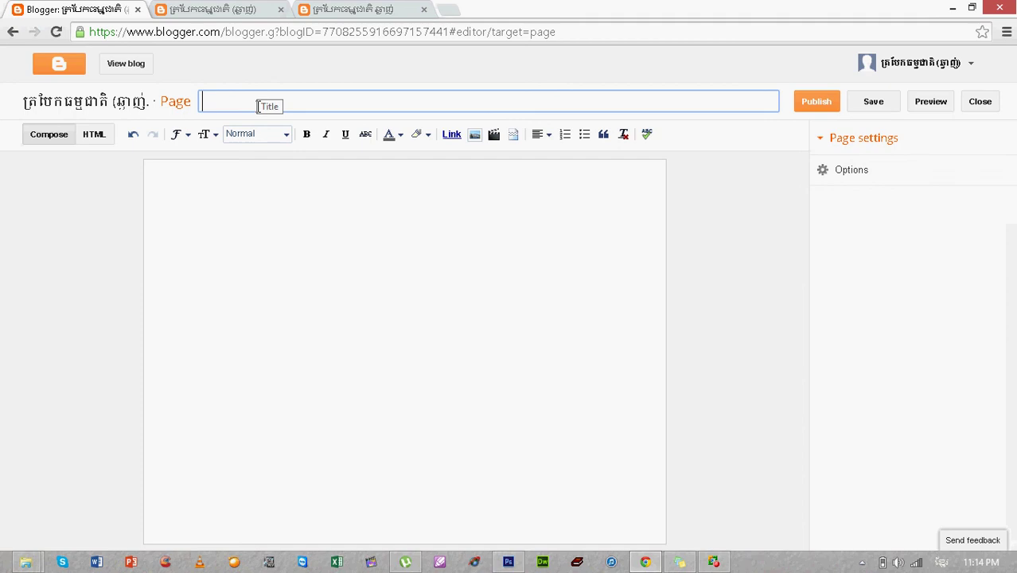
pyautogui.write('ថ្ងៃ')
pyautogui.write('ត្របែក')
pyautogui.write(' និង')
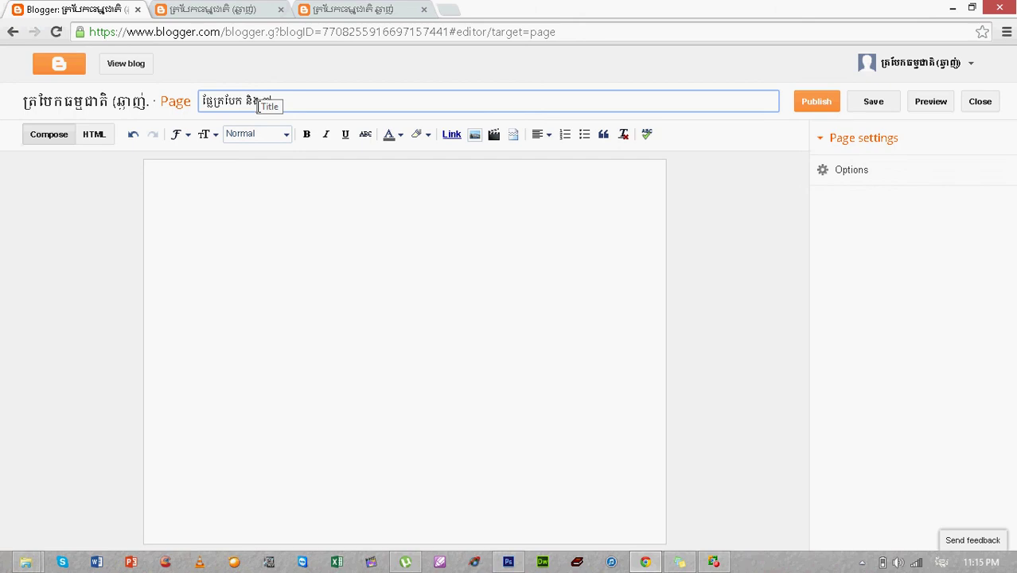
pyautogui.write('សុខភាព')
# Fill the page body with four lines of Khmer placeholder text and publish it
pyautogui.click(315, 221)
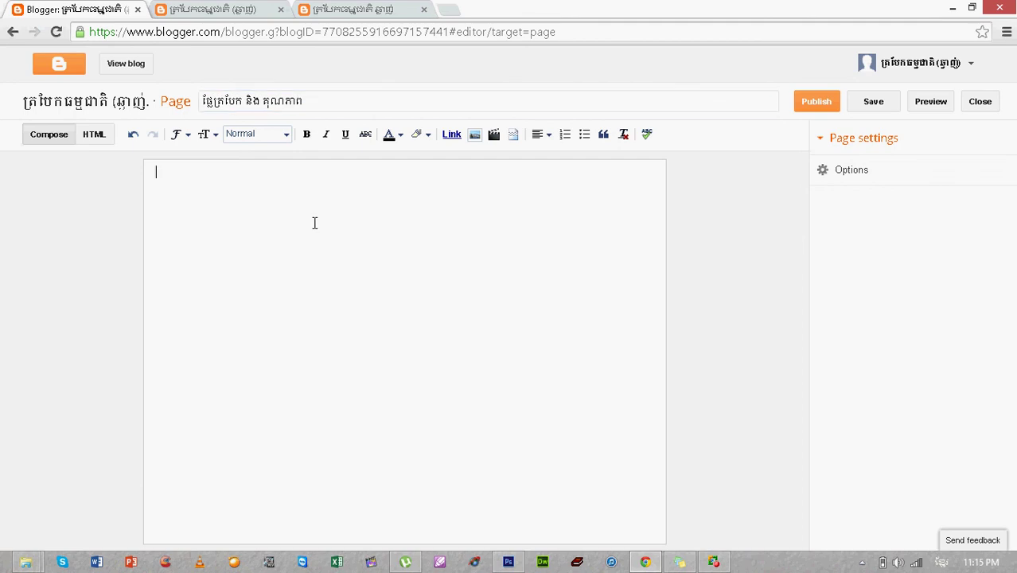
pyautogui.write('ដសក្ងកលិដ្ឋលក្ខច')
pyautogui.press('Return')
pyautogui.write('សដ')
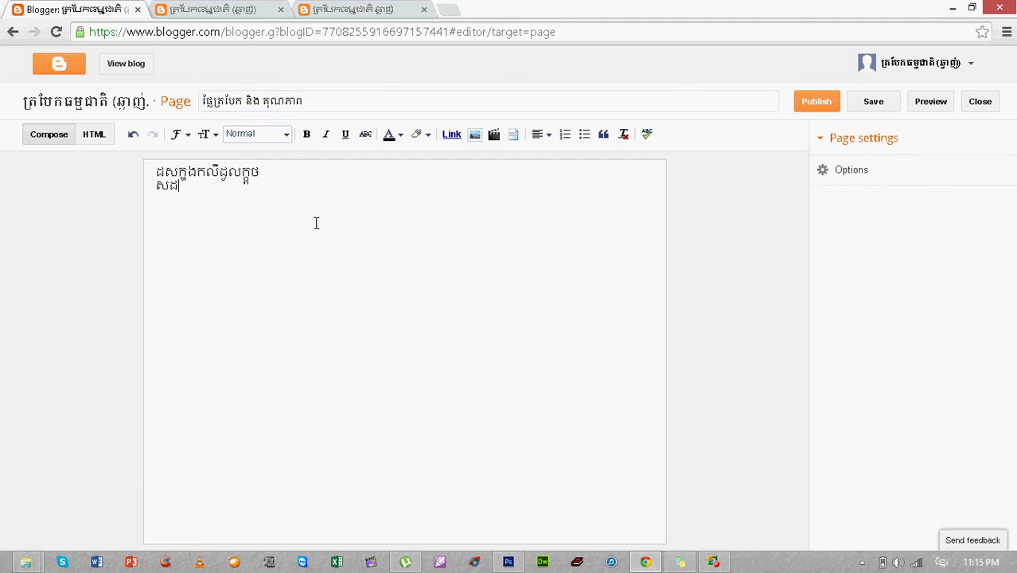
pyautogui.write('សិលាដក្ខកលៅក្លួកងះ')
pyautogui.press('Return')
pyautogui.write('សាថដងលស៊ថលក្លិលក')
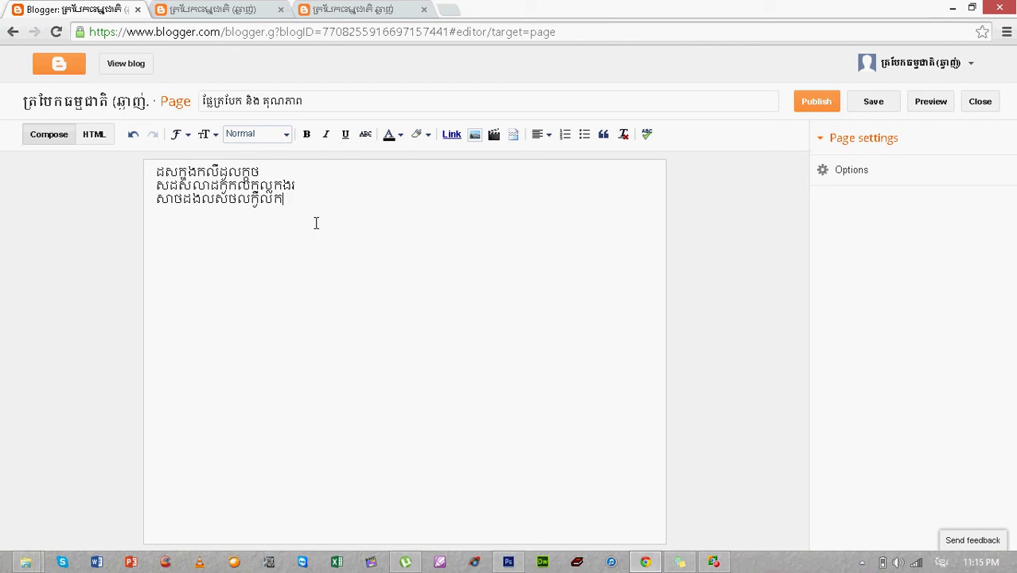
pyautogui.press('Return')
pyautogui.write('សាដងេថងថដងស៊ថង')
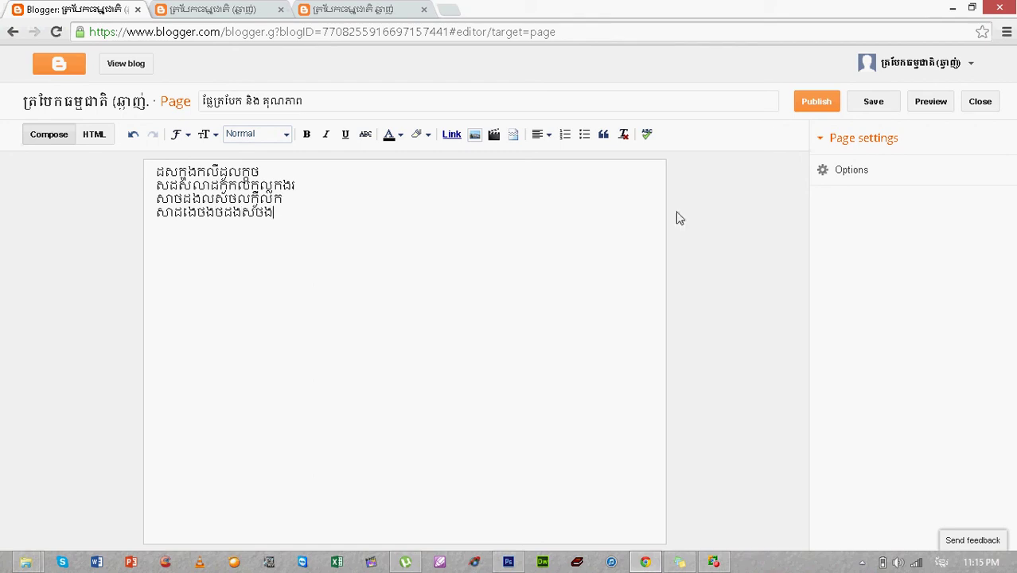
pyautogui.click(808, 106)
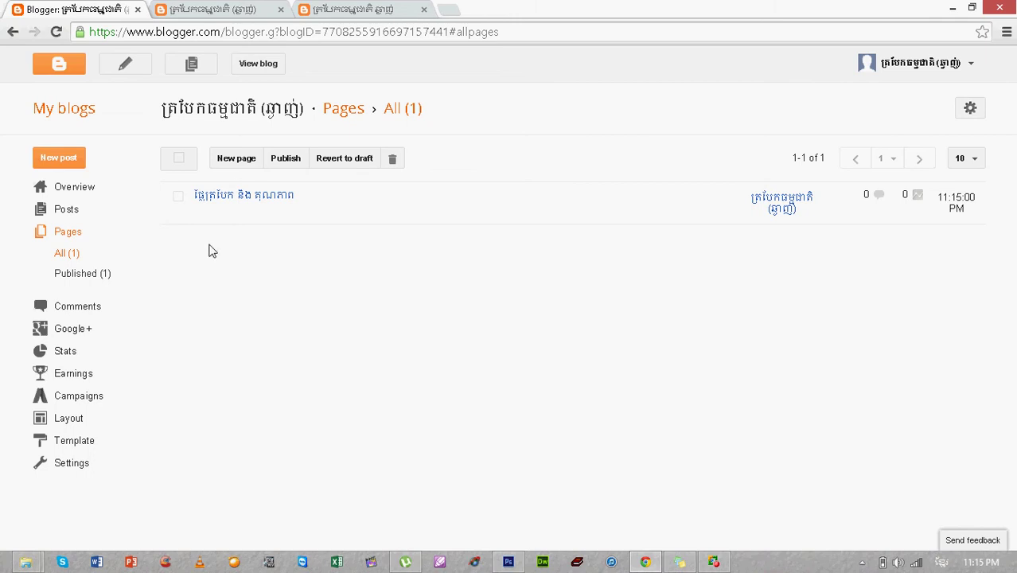
pyautogui.click(229, 164)
# Title the new page របៀបដាំ(គ្មានគីមី) after checking the reference blog's next tab
pyautogui.click(340, 12)
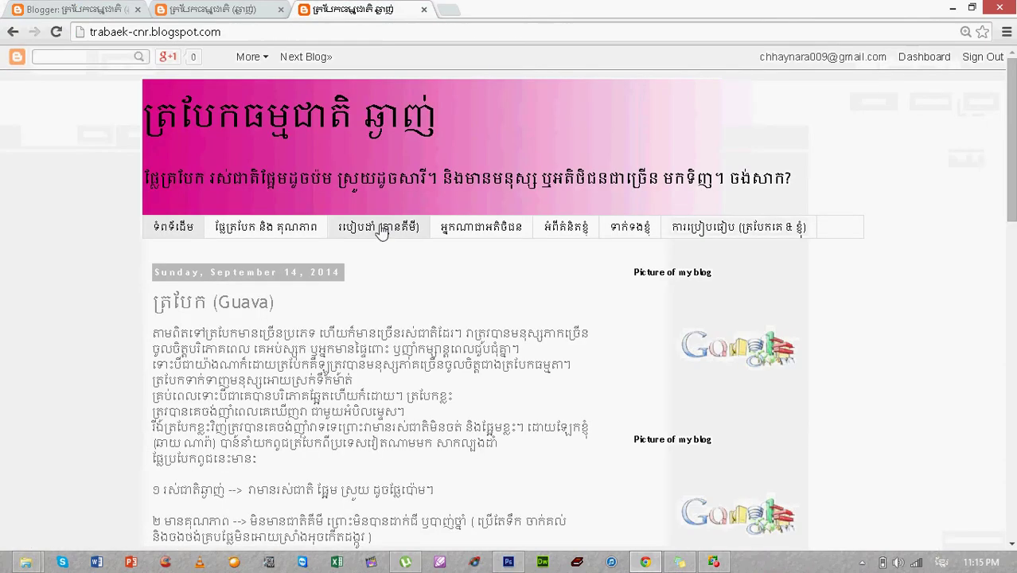
pyautogui.click(110, 6)
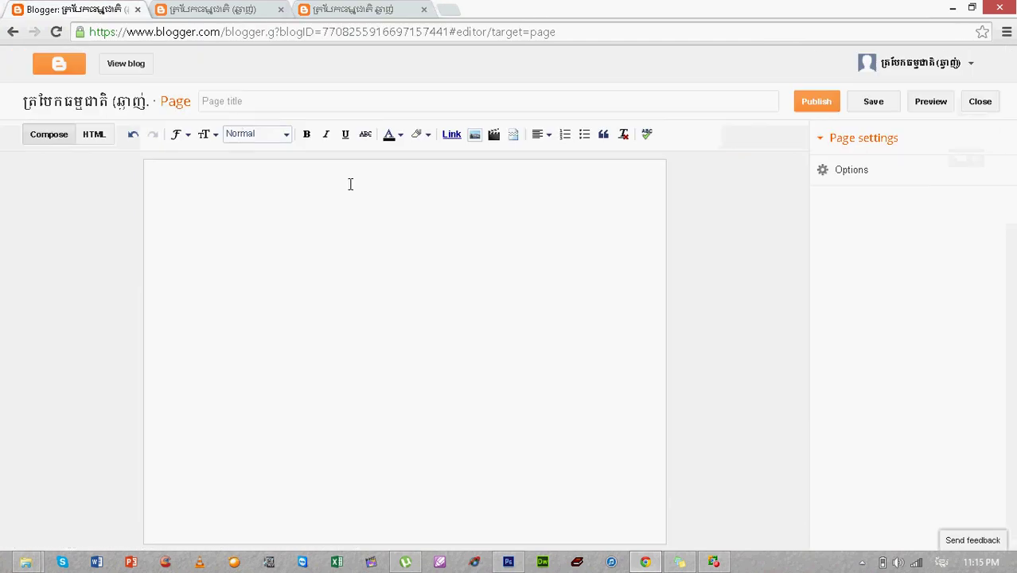
pyautogui.click(236, 102)
pyautogui.write('រ')
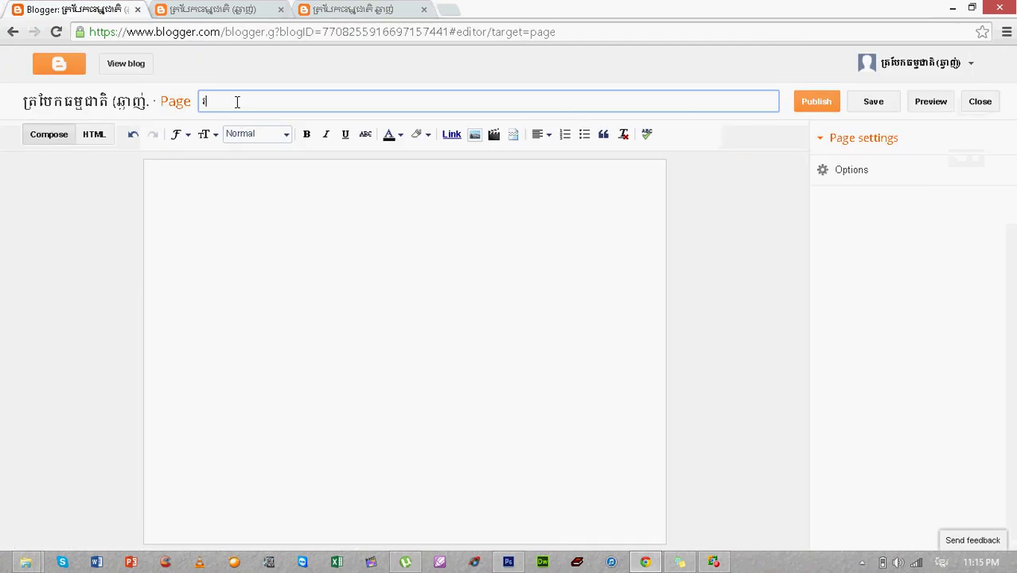
pyautogui.write('បៀបដាំ(')
pyautogui.write('គ្មាន')
pyautogui.write('គឹម')
pyautogui.write('ីមី)')
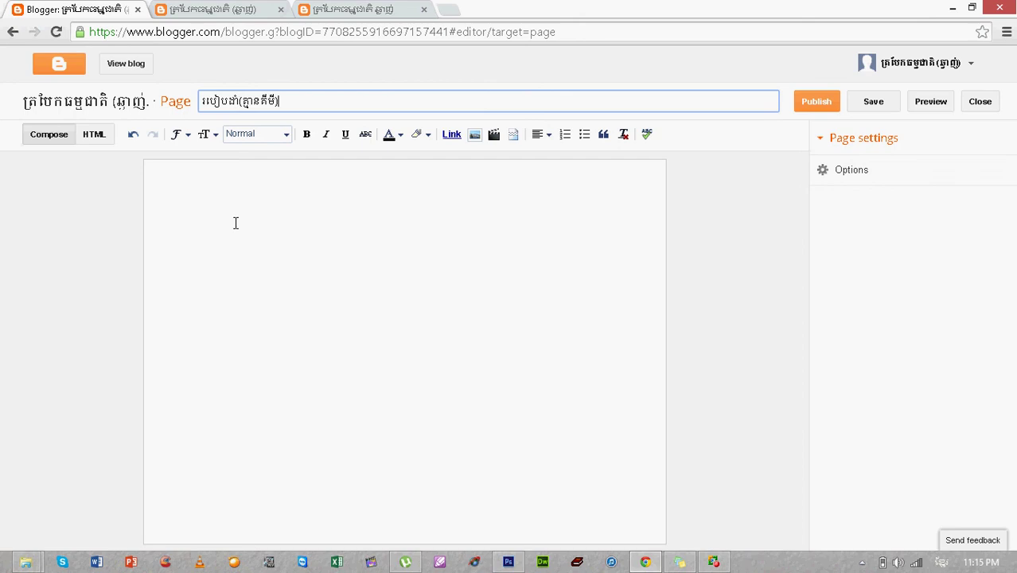
# Type five lines of Khmer text in the body and publish the page
pyautogui.click(235, 223)
pyautogui.write('សប្រាយហាហើដសចងហាដងថ្ង')
pyautogui.click(539, 135)
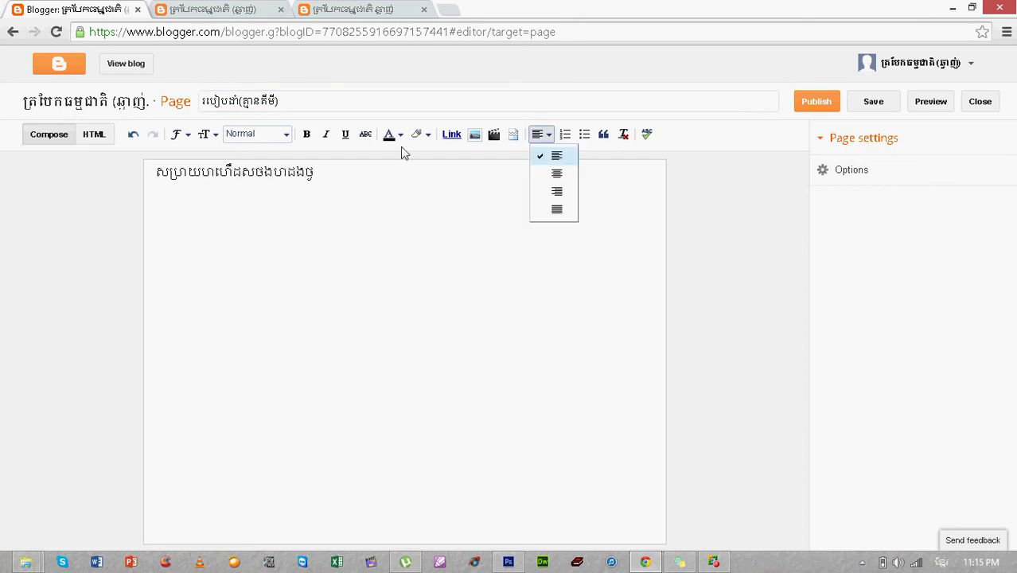
pyautogui.click(402, 167)
pyautogui.press('Return')
pyautogui.write('សចងហម្ះ ចដ')
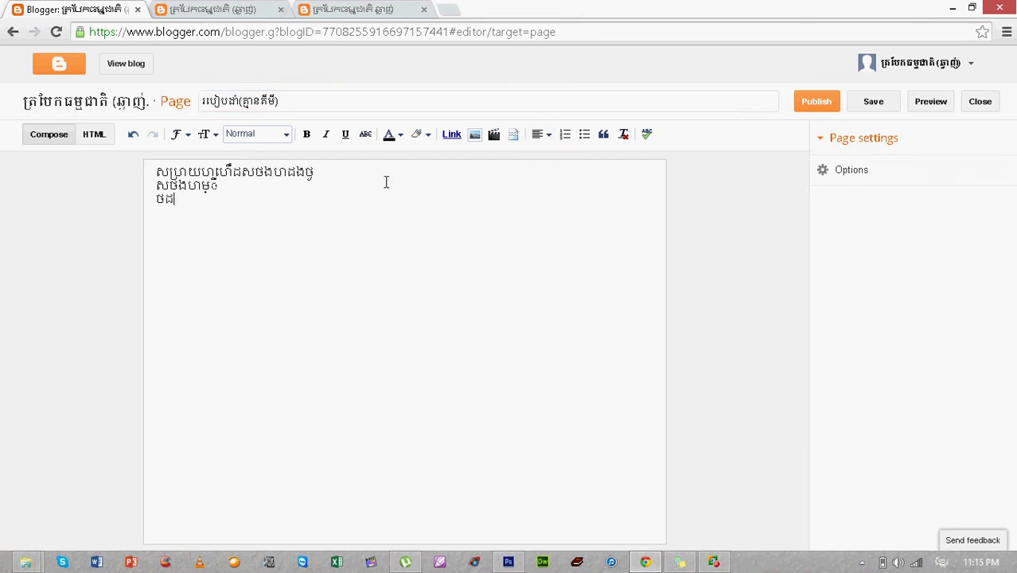
pyautogui.press('Return')
pyautogui.write('ស ដ     ស')
pyautogui.press('Return')
pyautogui.write('ចងហងដ្ឋ')
pyautogui.press('Return')
pyautogui.write('ខ្ទសហ៊ុំងហេយ')
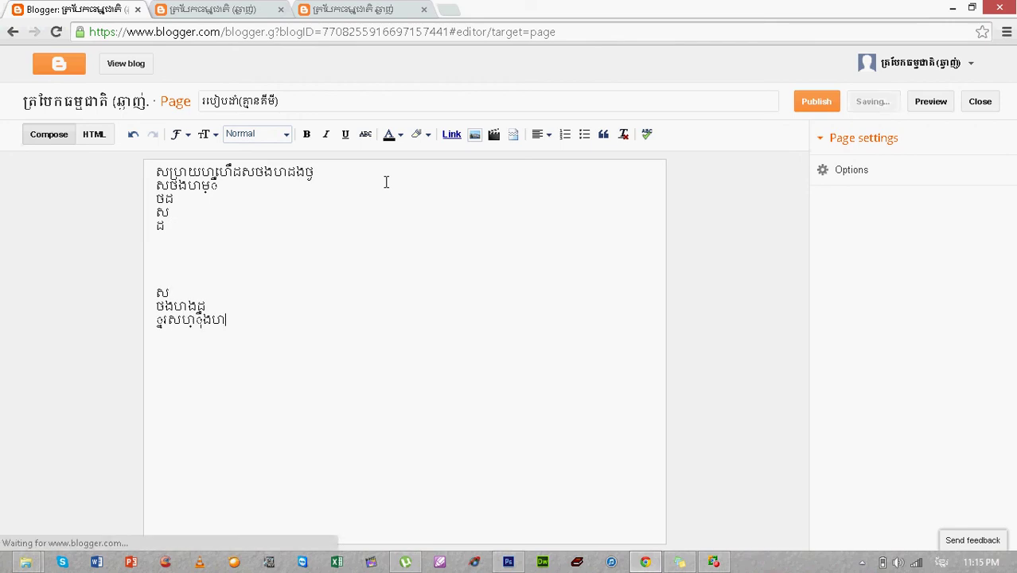
pyautogui.click(816, 104)
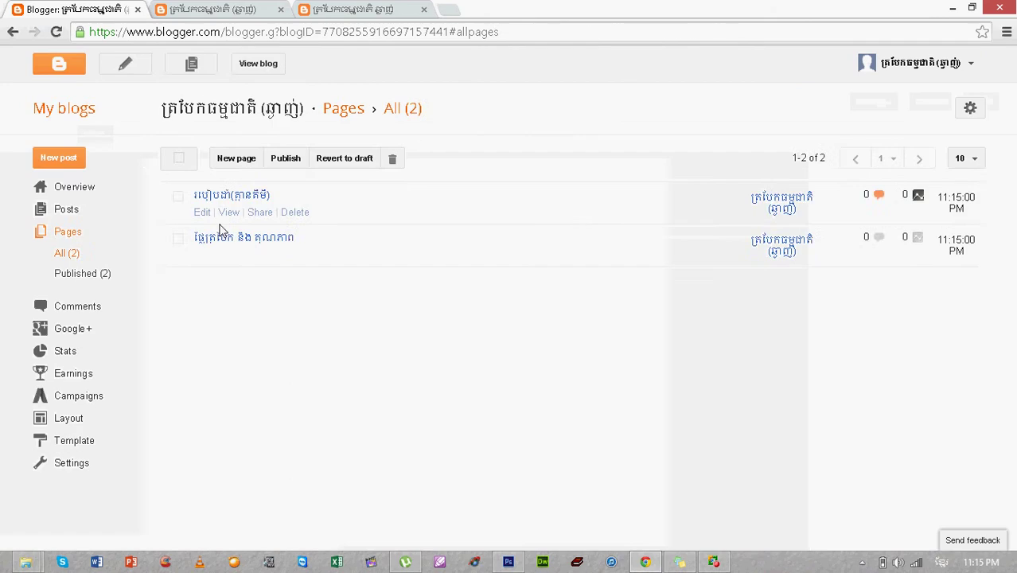
pyautogui.click(232, 159)
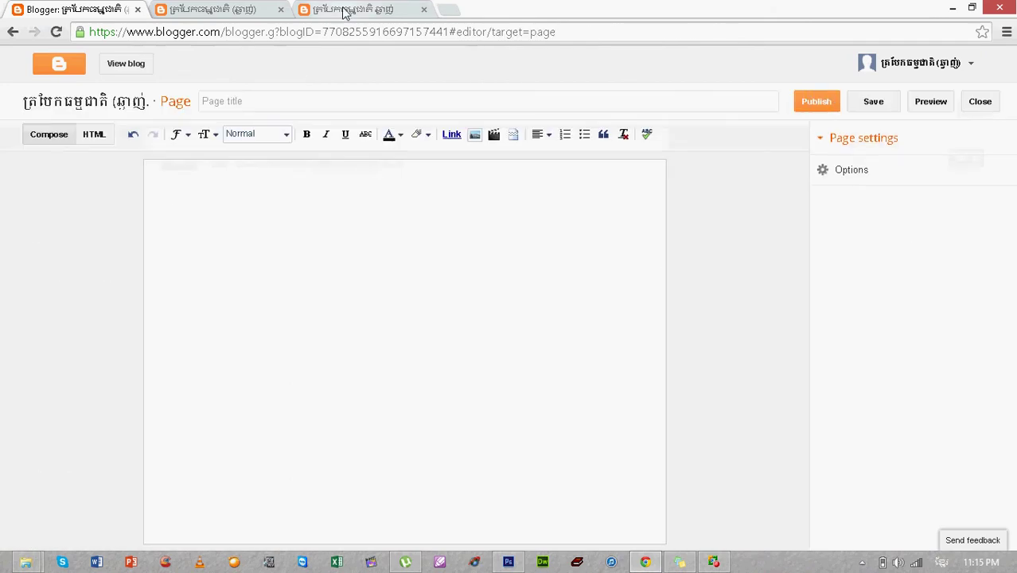
# Title a third new page អ្នកណាជាអតិថិជន? after checking the live blog's menu
pyautogui.click(351, 10)
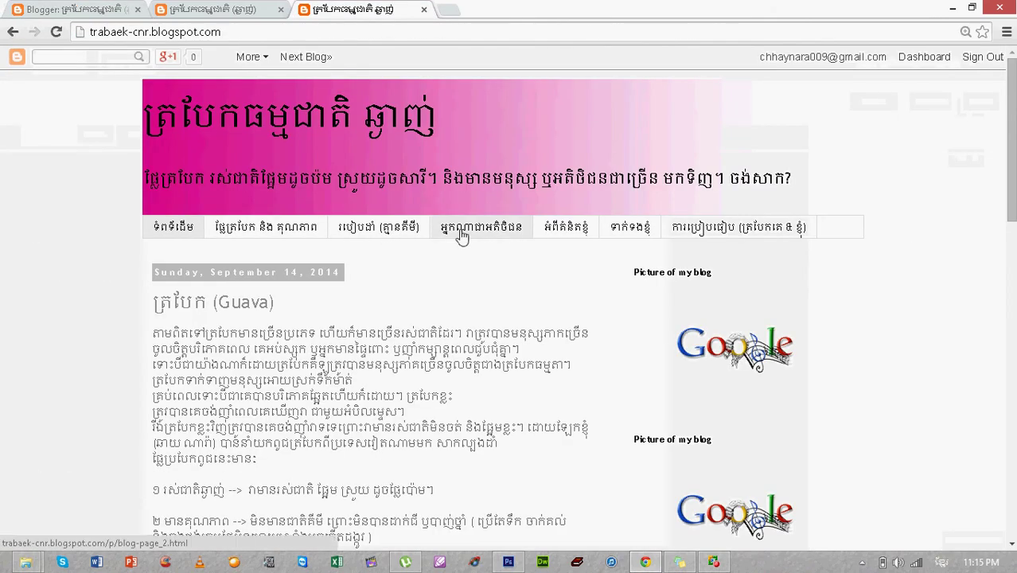
pyautogui.click(91, 11)
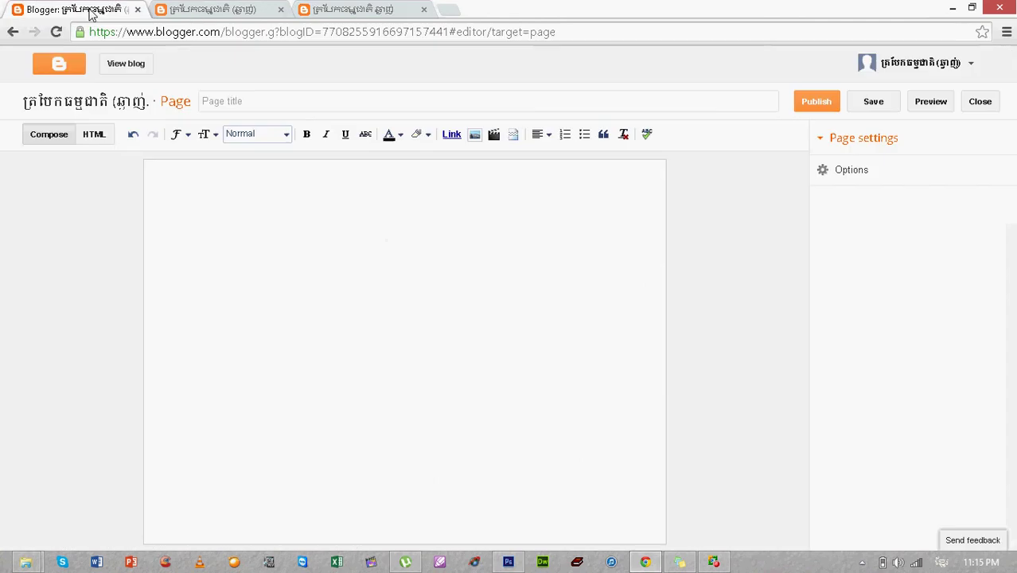
pyautogui.click(230, 101)
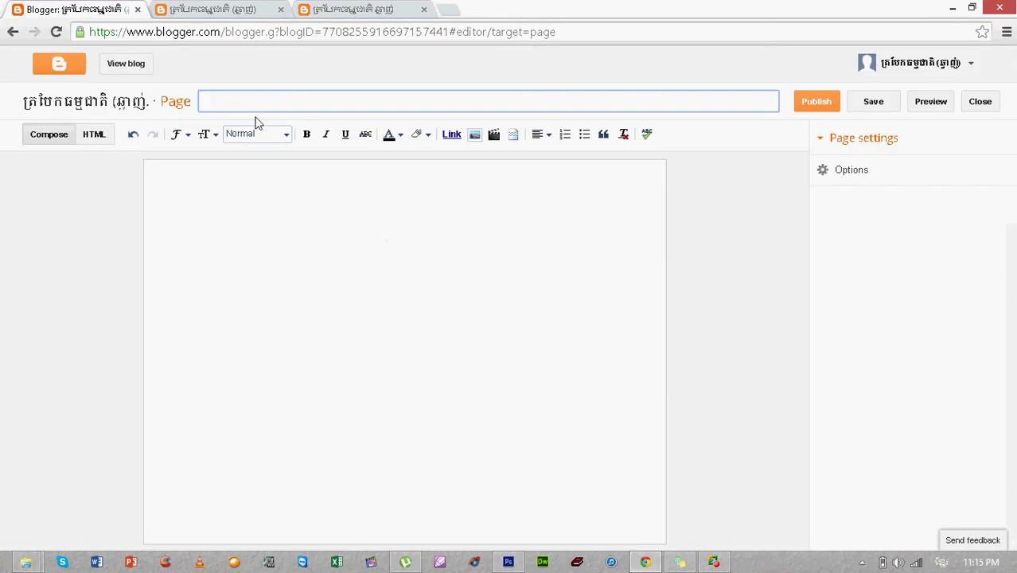
pyautogui.write('អ្នកណាជាអតិថិជន?')
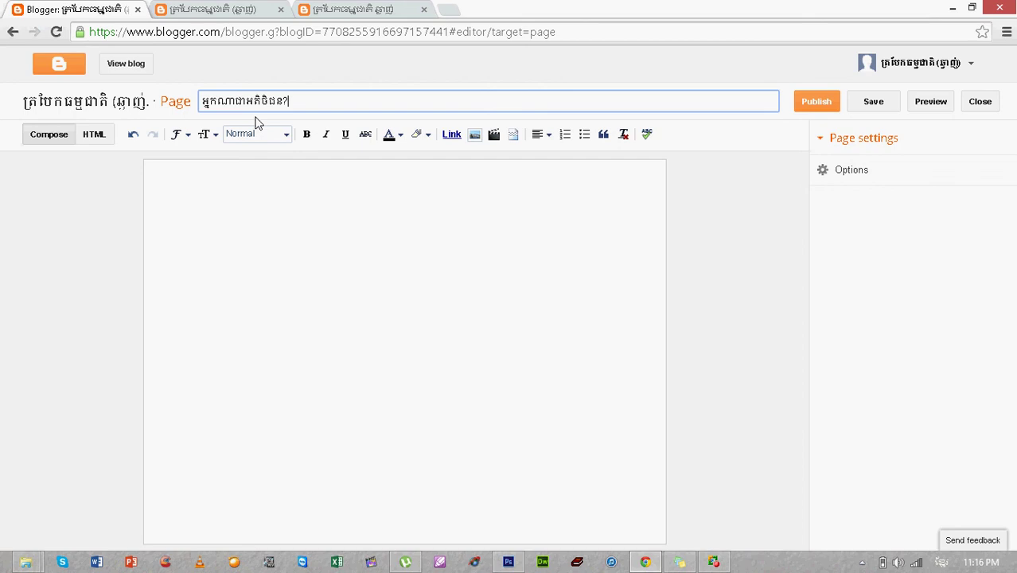
# Type three lines of Khmer filler text in the body and try to publish
pyautogui.click(310, 244)
pyautogui.write('សជថហហថែថជ')
pyautogui.press('Return')
pyautogui.write('ថ')
pyautogui.press('Return')
pyautogui.write('ហតេ')
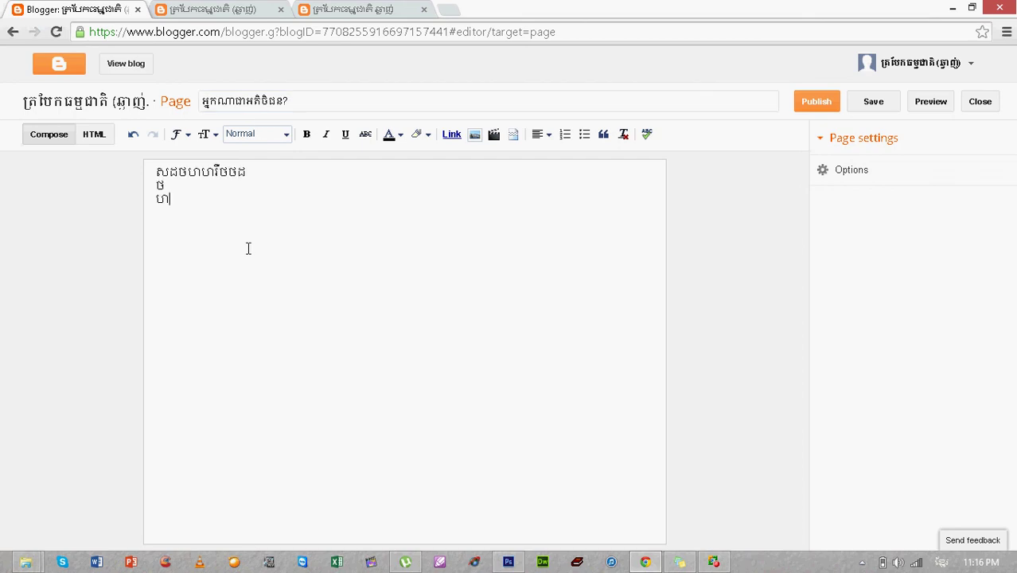
pyautogui.press('Return')
pyautogui.write('ឡយ ុ ថយហ ៈ ស ខេត ក តេ ុ ថែត ុ ')
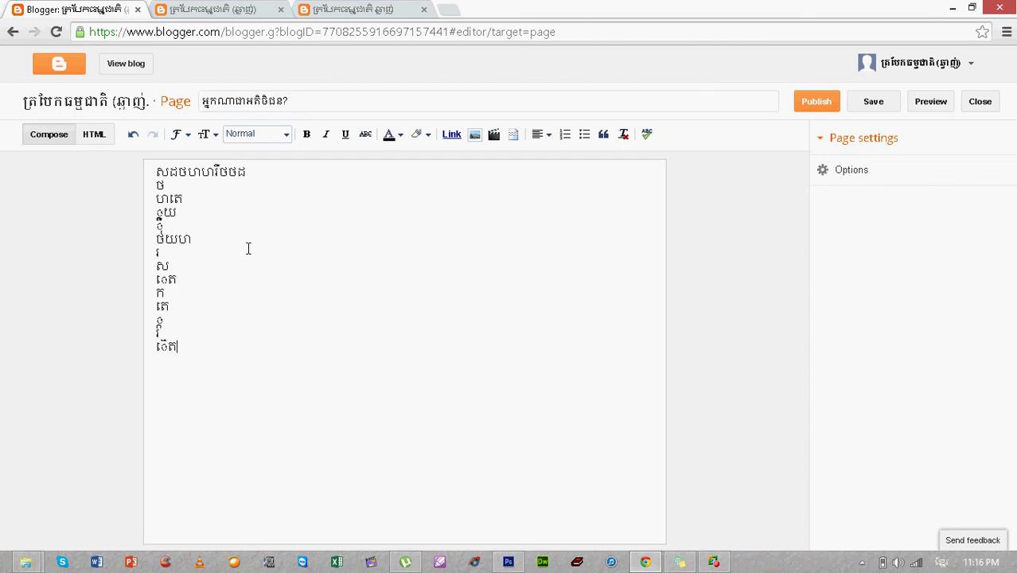
pyautogui.write('ត ុ ៧ តពុយហ  យេ យេ ើយ')
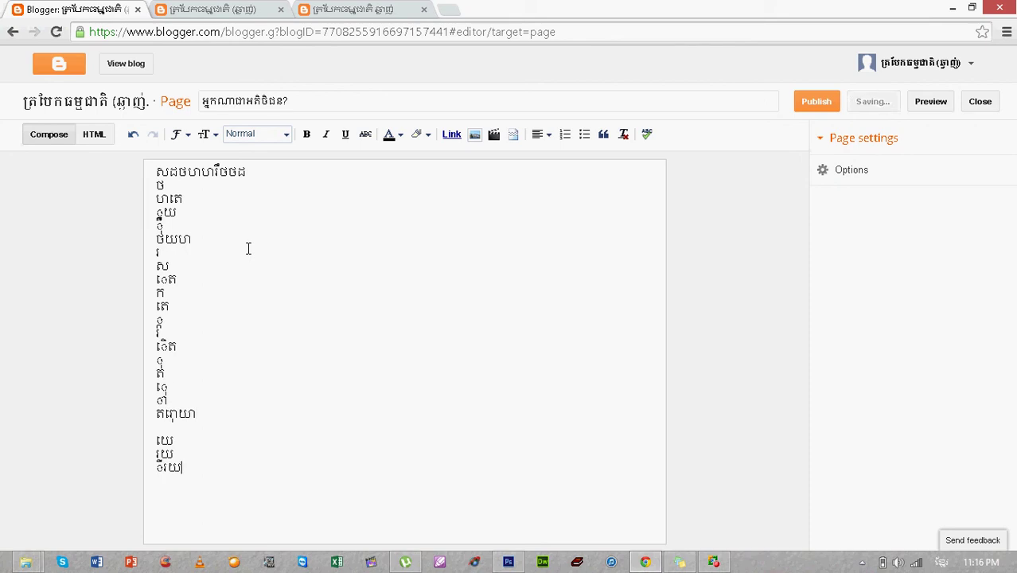
pyautogui.click(816, 101)
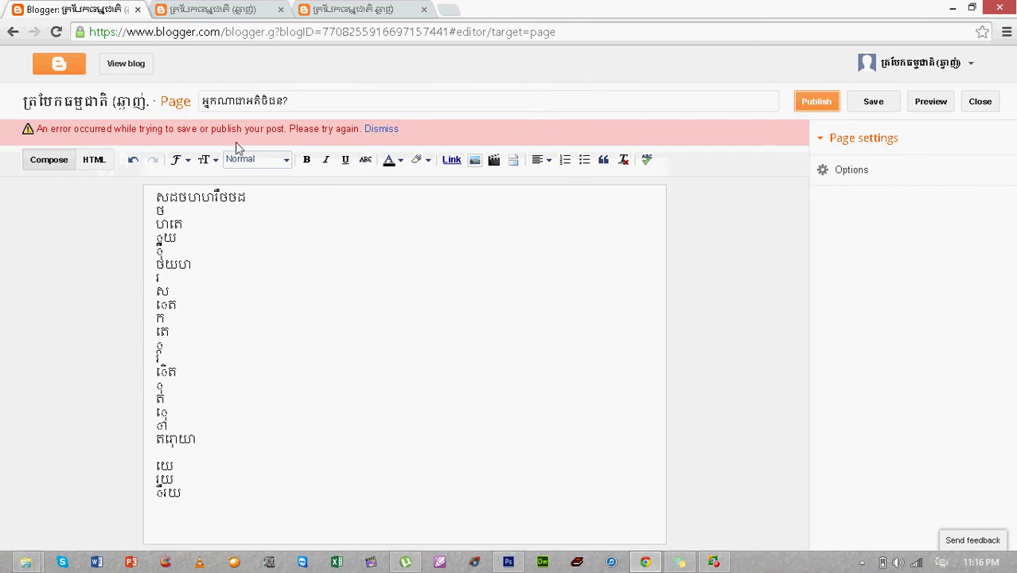
# Delete the lower body lines and the title's question mark, then retry publishing and saving as draft
pyautogui.moveTo(219, 493); pyautogui.dragTo(158, 356)
pyautogui.press('BackSpace')
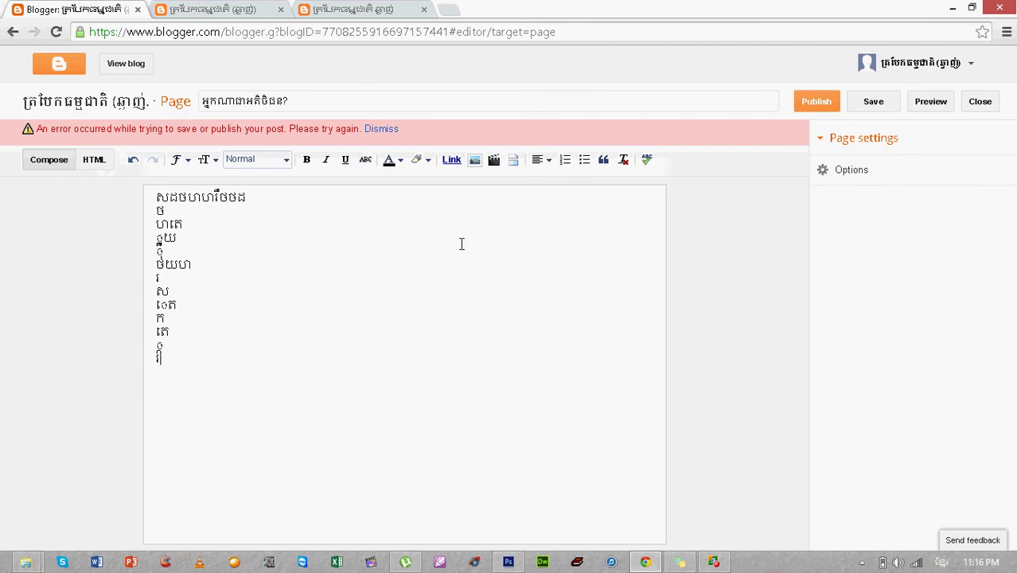
pyautogui.click(312, 100)
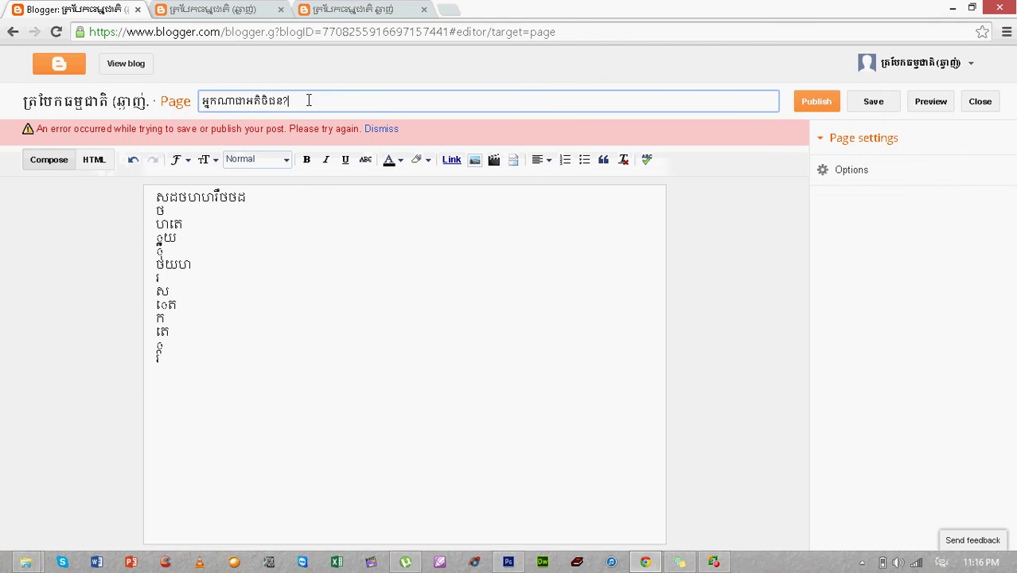
pyautogui.press('BackSpace')
pyautogui.click(820, 102)
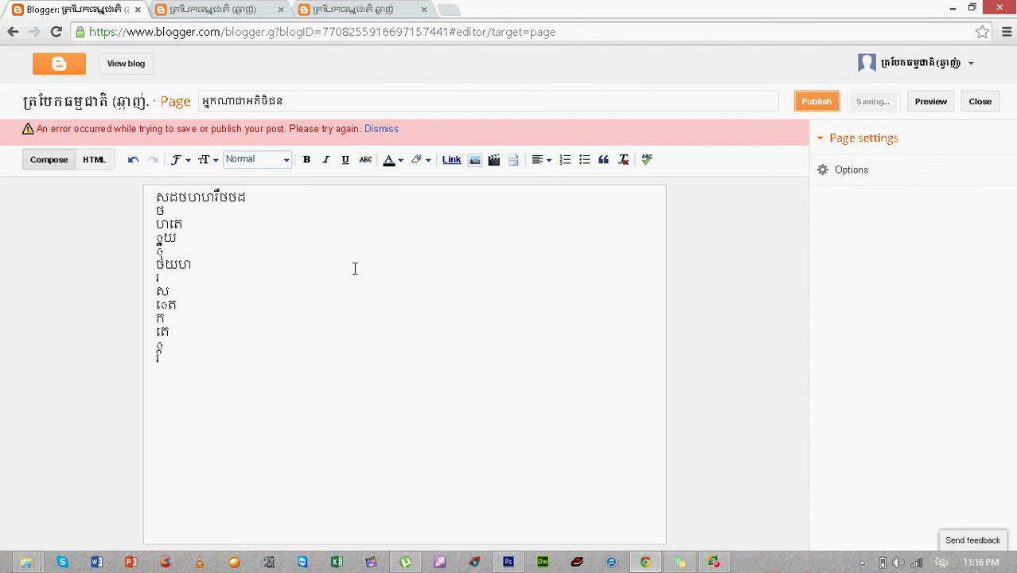
pyautogui.click(383, 129)
pyautogui.click(816, 102)
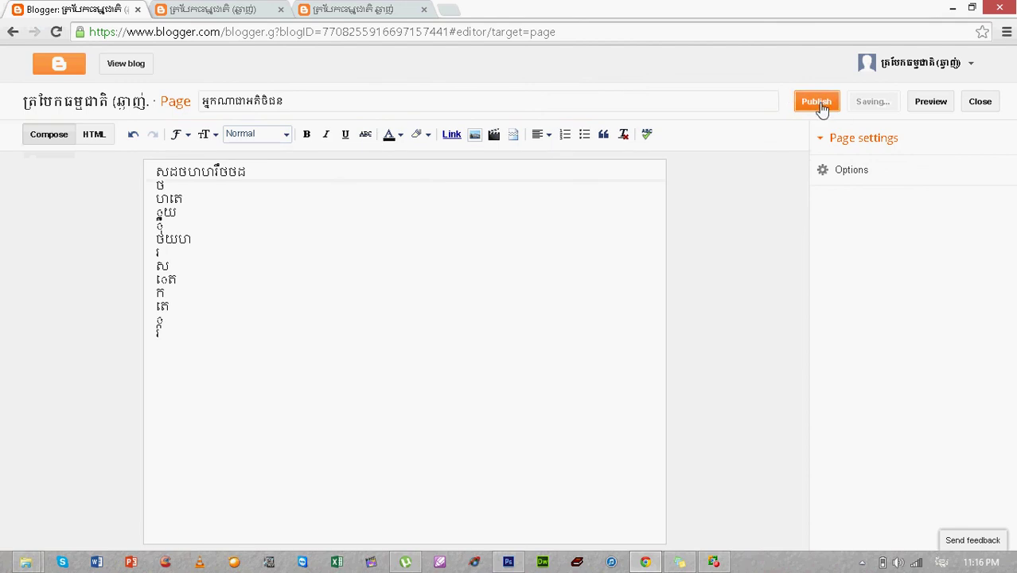
pyautogui.click(863, 102)
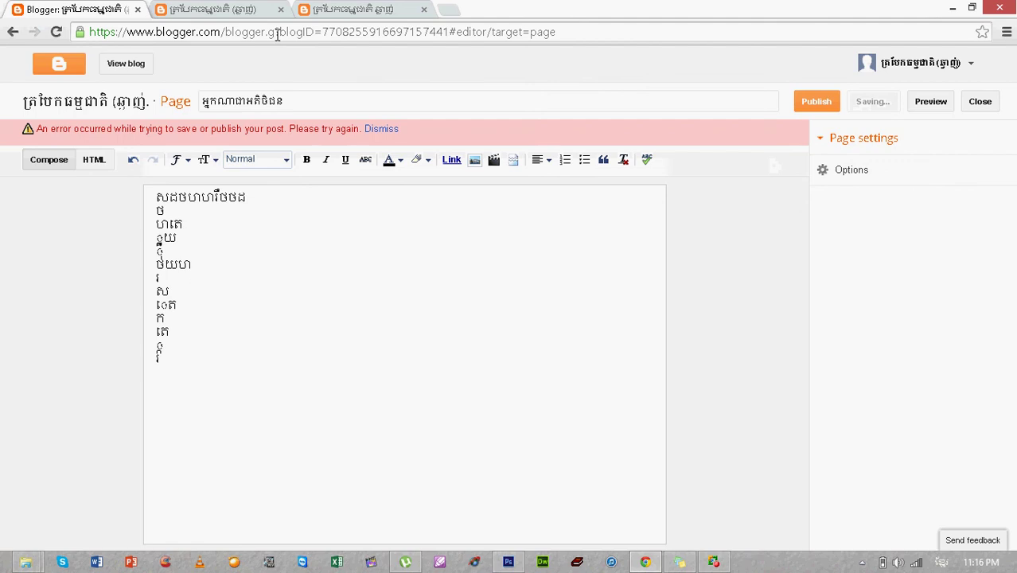
# Close the page editor and discard the unsaved page
pyautogui.click(243, 11)
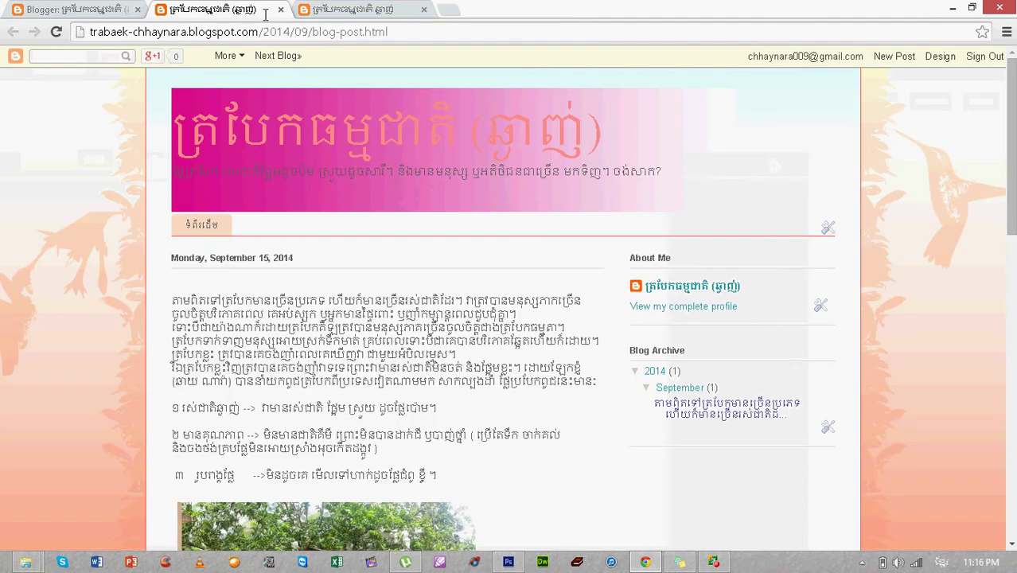
pyautogui.click(116, 14)
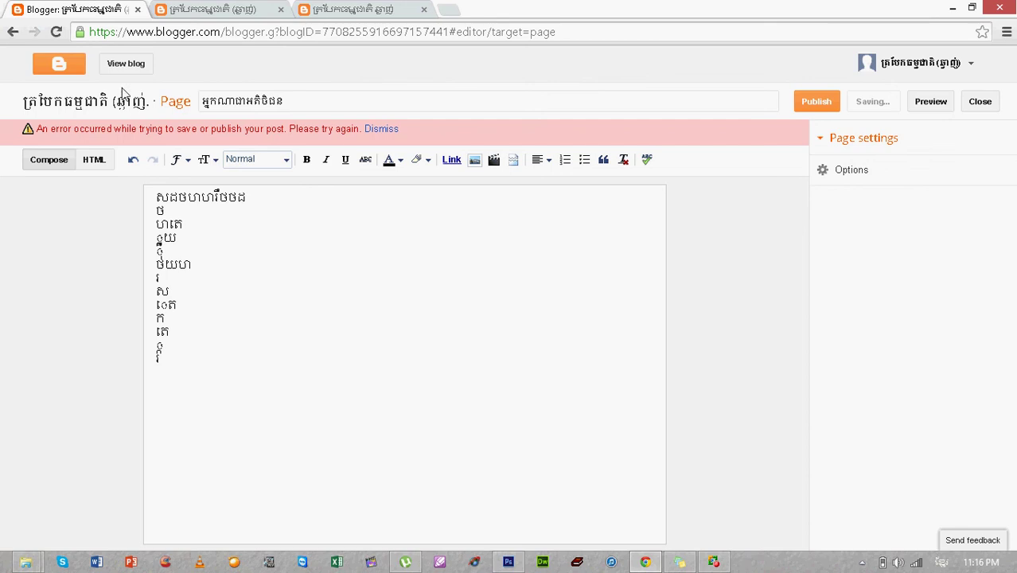
pyautogui.click(978, 103)
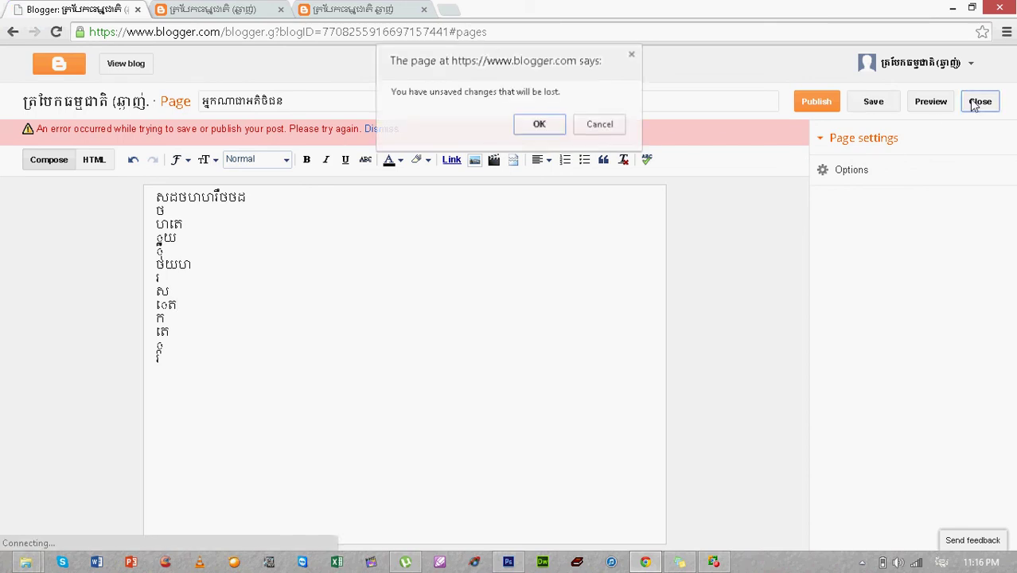
pyautogui.click(538, 129)
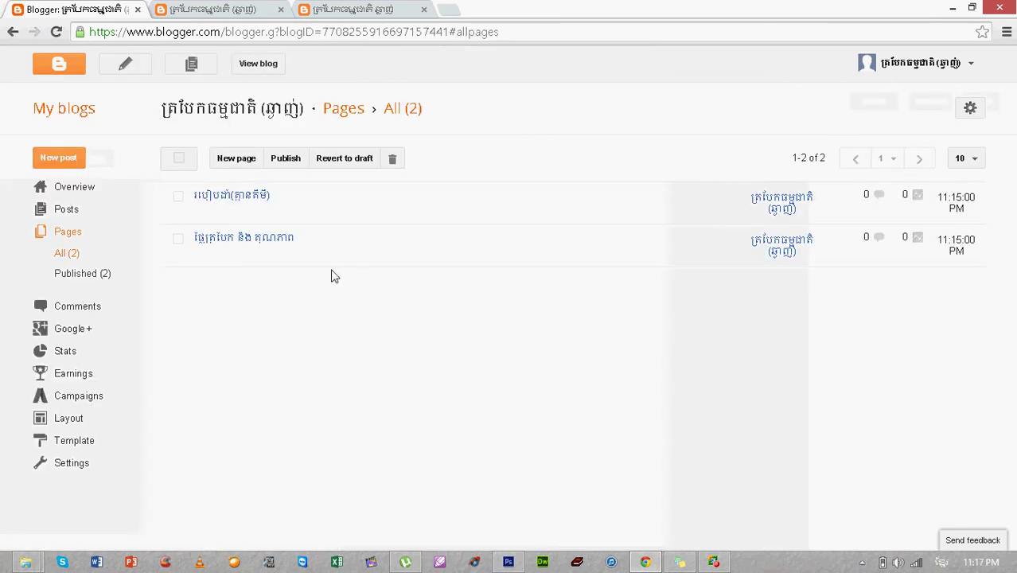
# Reload the published blog and check the connected Wi-Fi in the Windows Networks panel
pyautogui.click(227, 8)
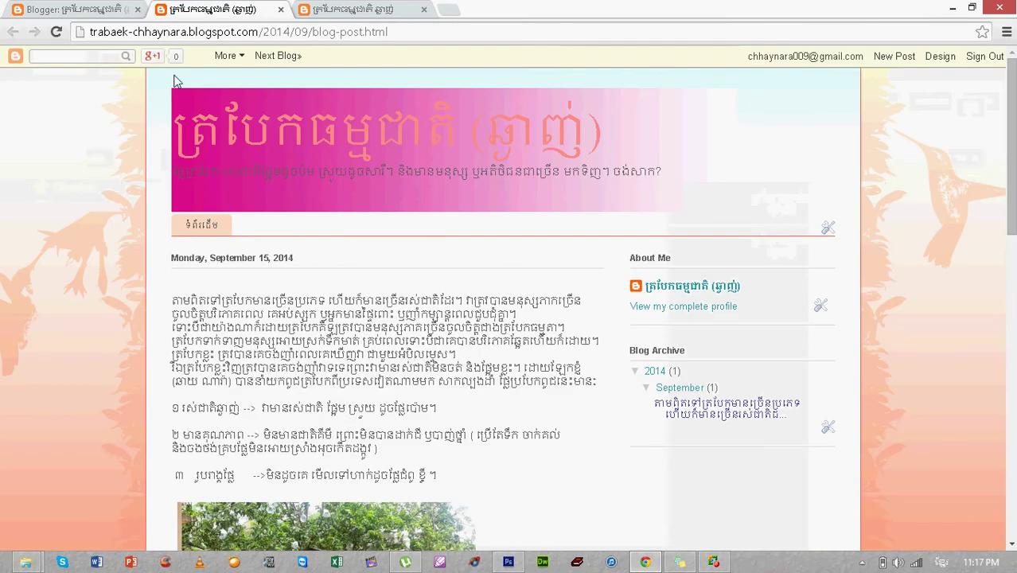
pyautogui.click(56, 32)
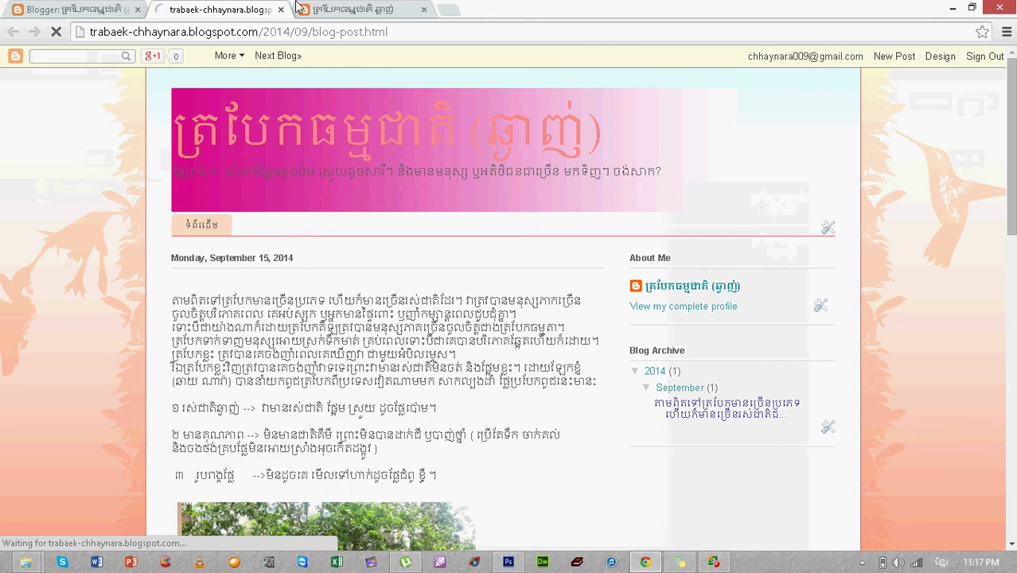
pyautogui.click(350, 10)
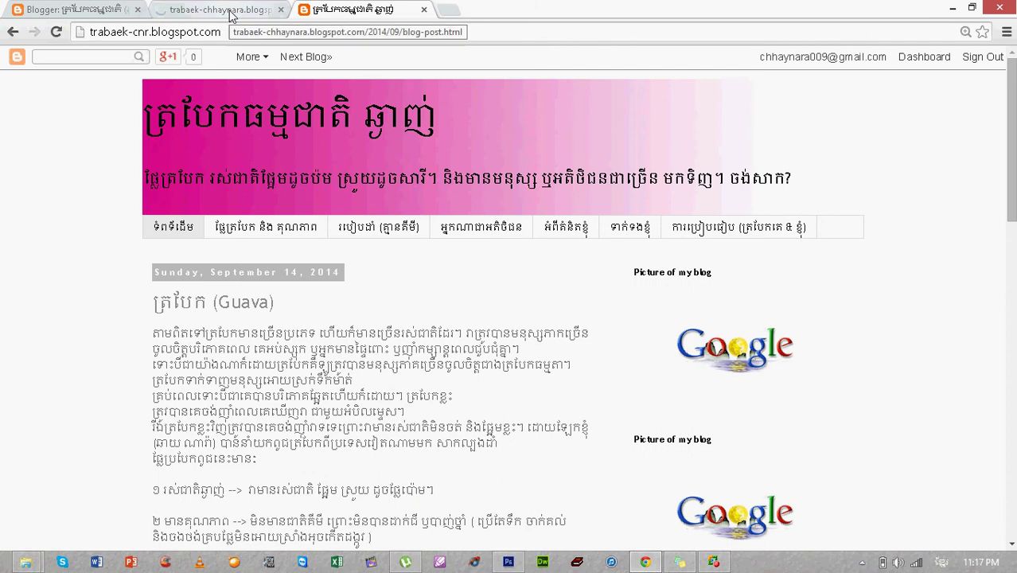
pyautogui.click(231, 14)
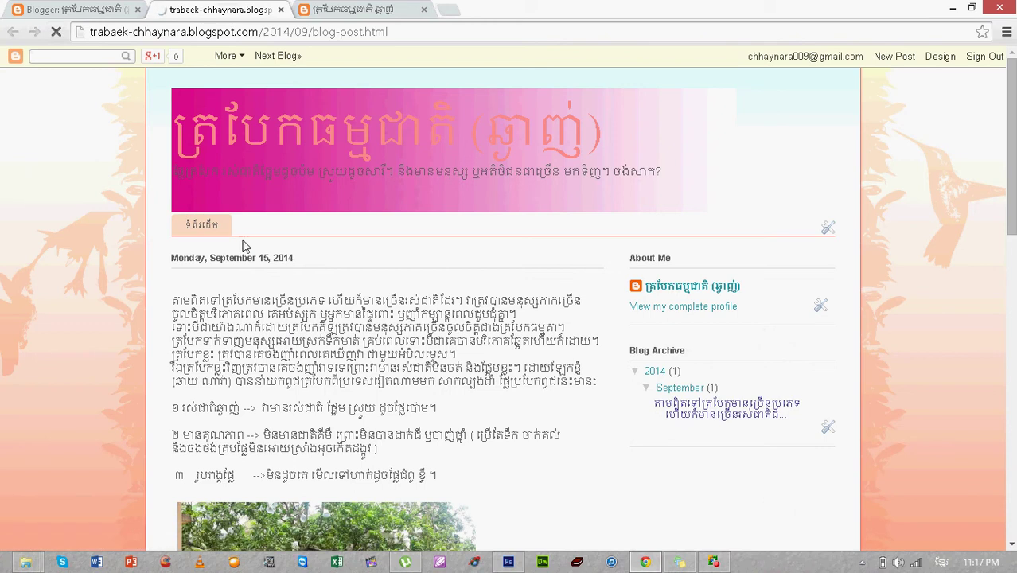
pyautogui.click(916, 562)
pyautogui.click(881, 273)
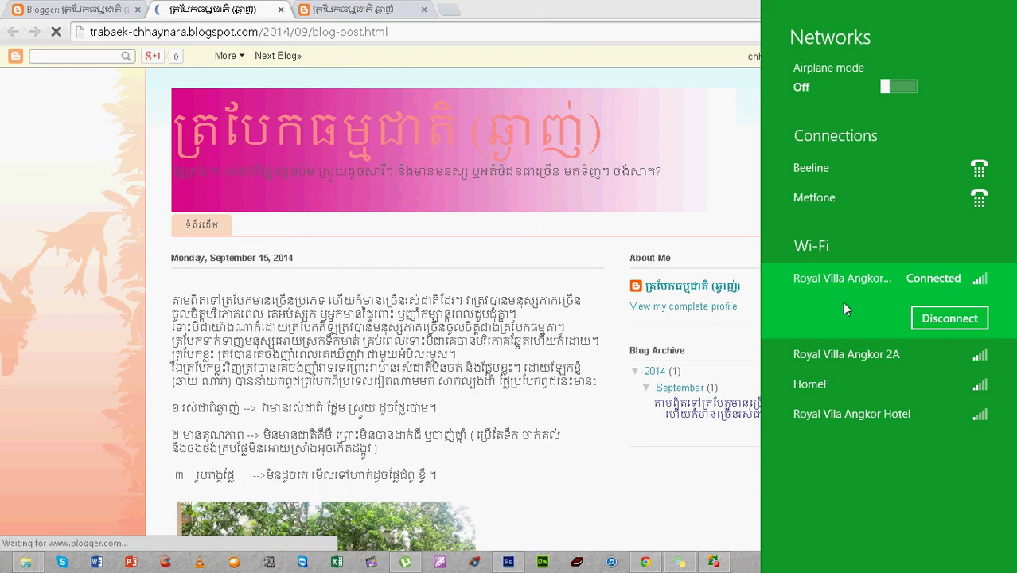
# Reload the live blog and scroll through it, seeing only the home tab
pyautogui.click(531, 7)
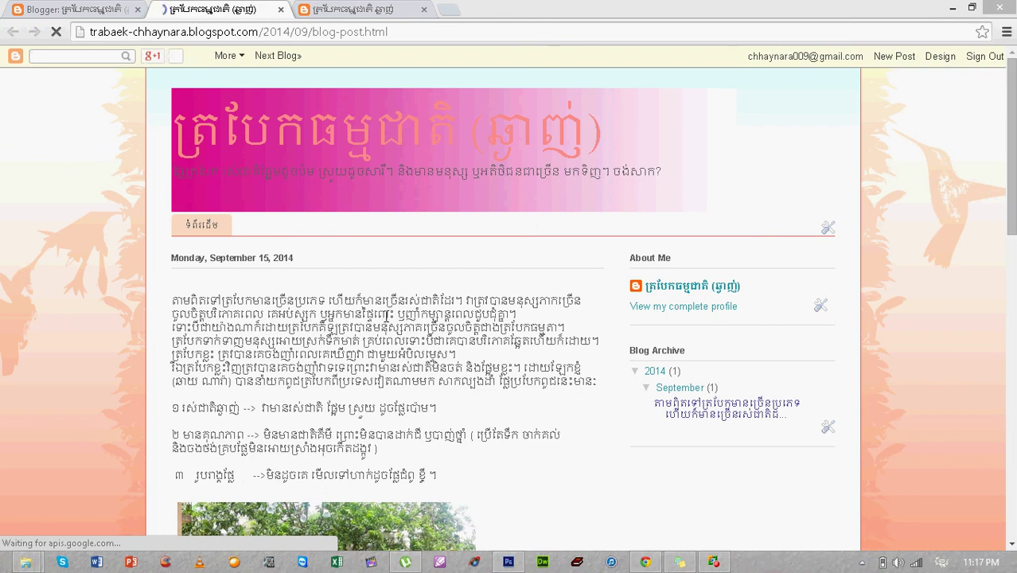
pyautogui.click(56, 32)
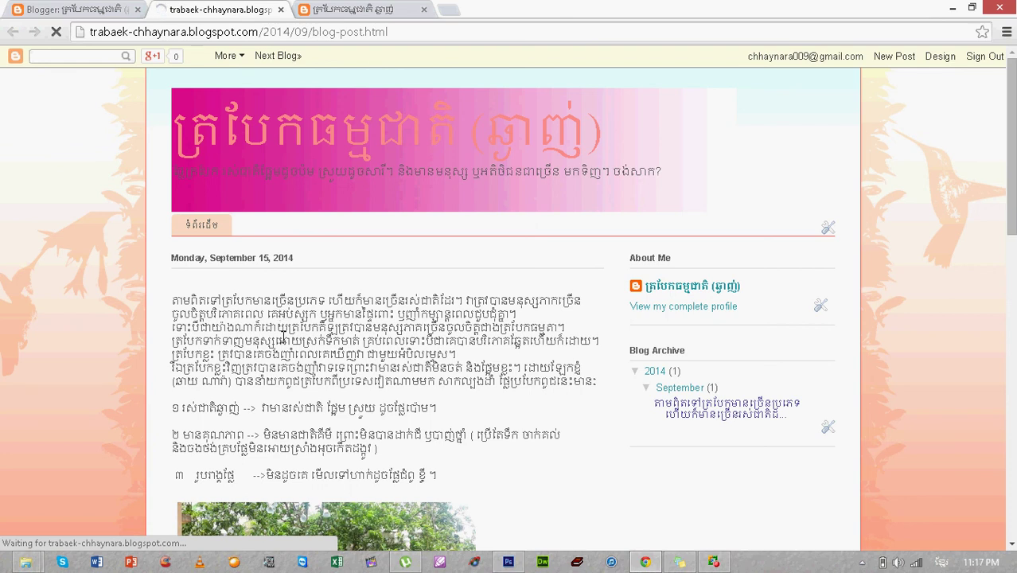
pyautogui.scroll(-12, 281, 336)
pyautogui.scroll(5, 281, 336)
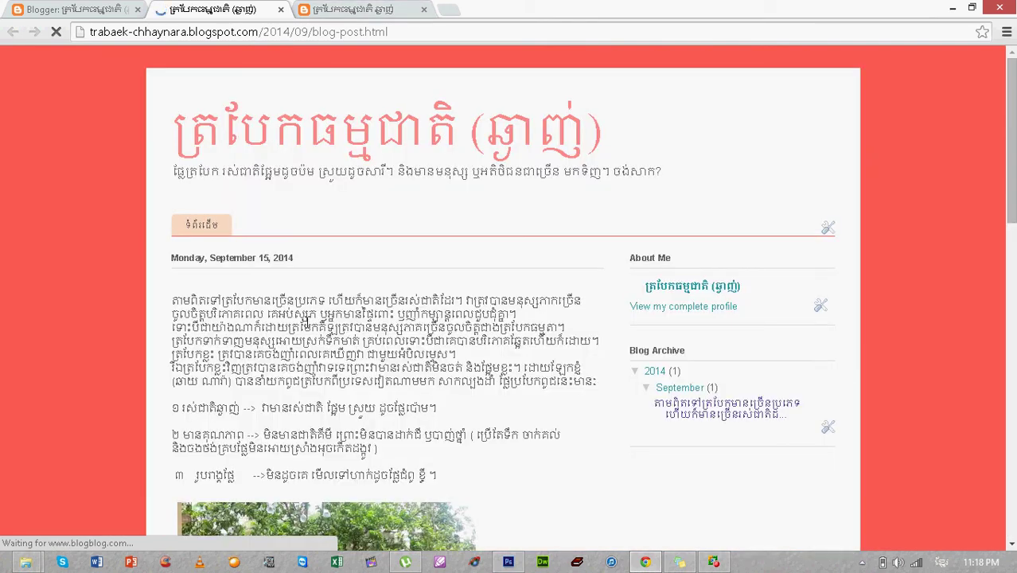
# Open and close an empty new page, glance at the live blog, then return to the Pages list
pyautogui.click(95, 9)
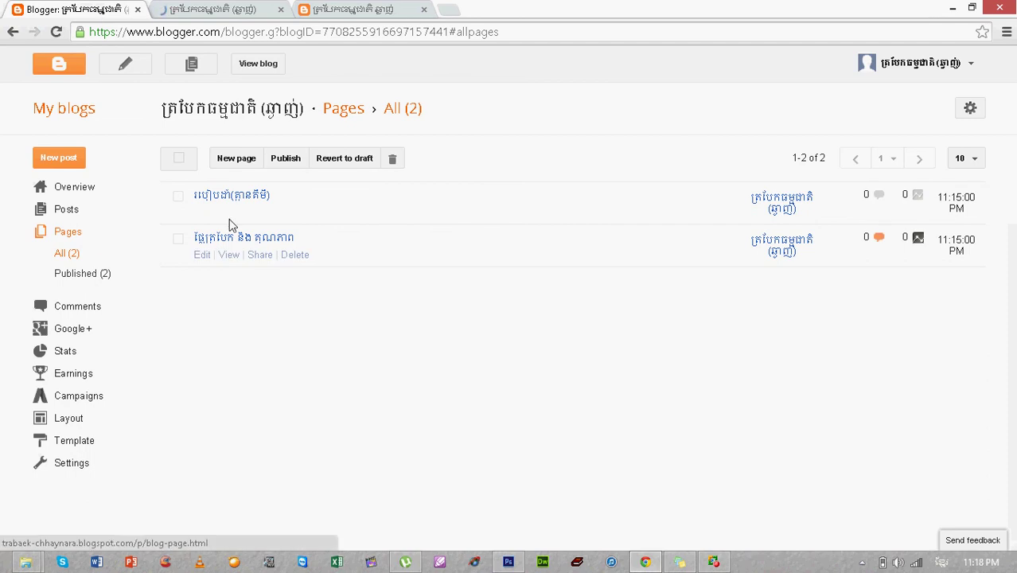
pyautogui.click(242, 160)
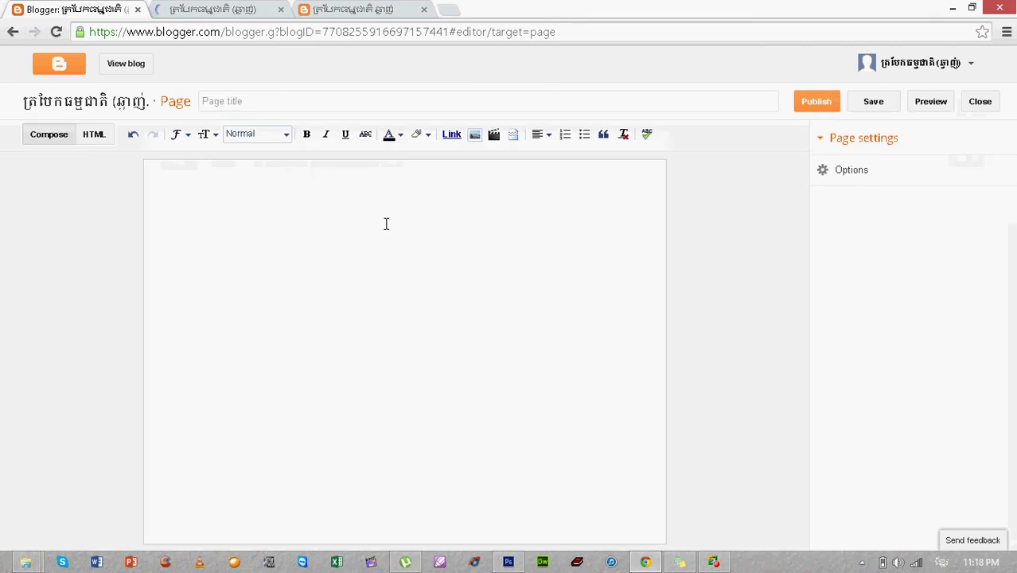
pyautogui.click(992, 104)
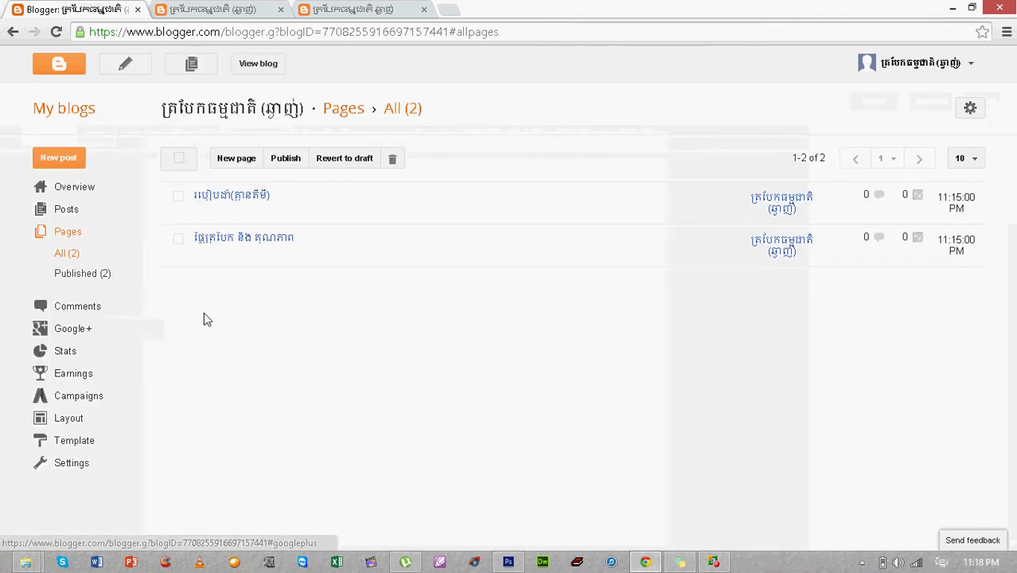
pyautogui.click(224, 8)
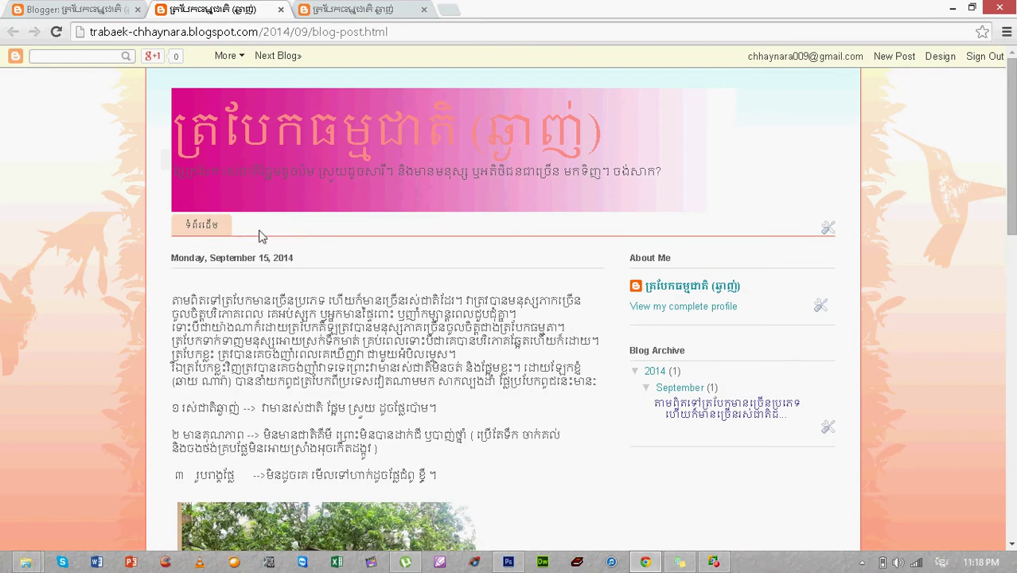
pyautogui.click(103, 12)
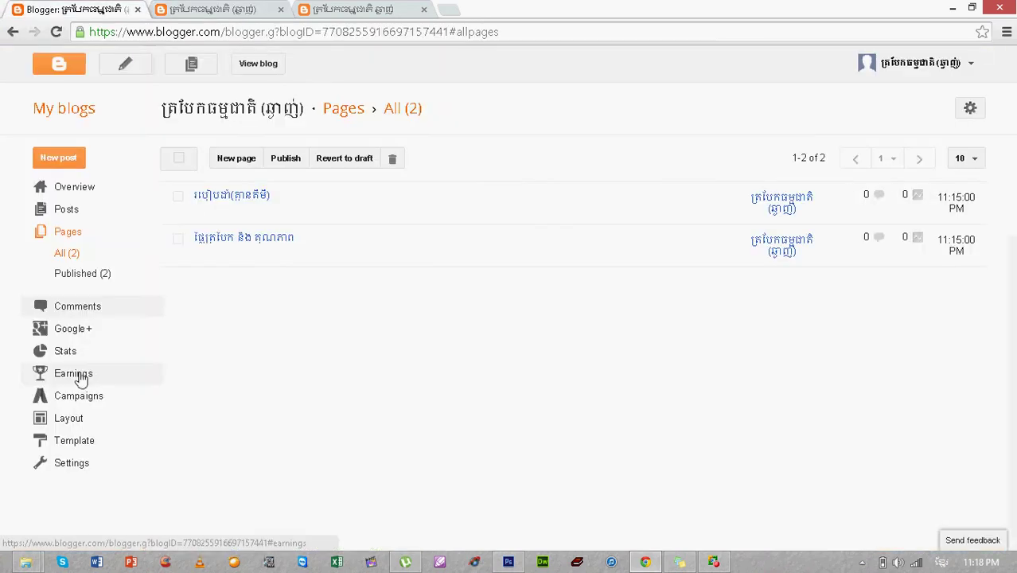
# In Layout, tick both new pages in the Pages gadget and save its page list
pyautogui.click(77, 420)
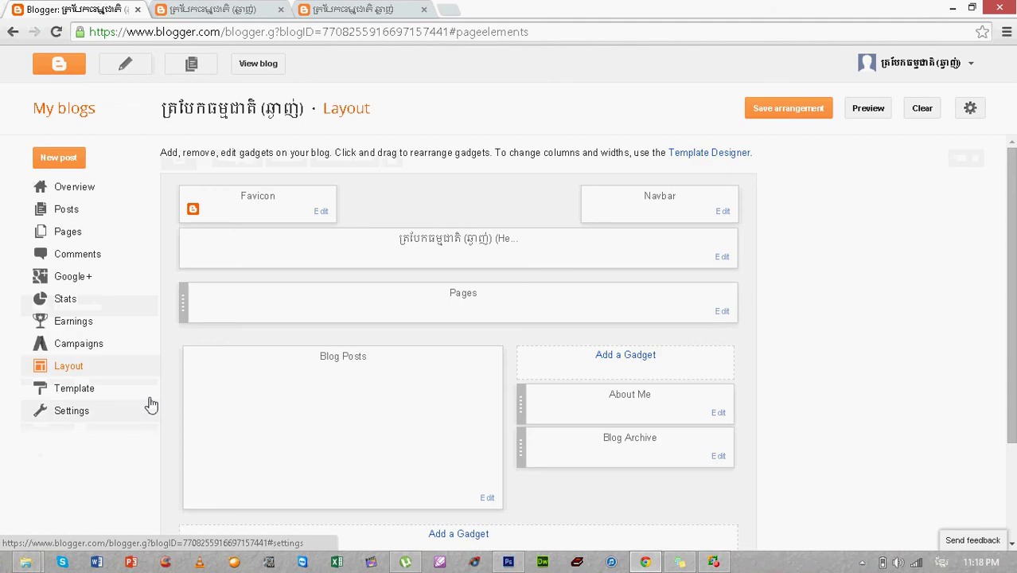
pyautogui.click(723, 313)
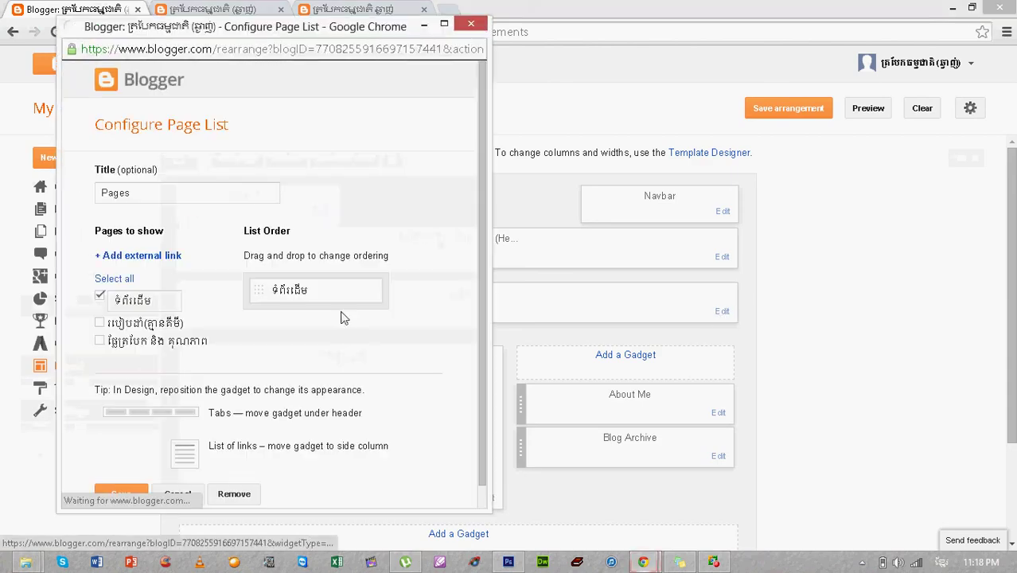
pyautogui.click(99, 340)
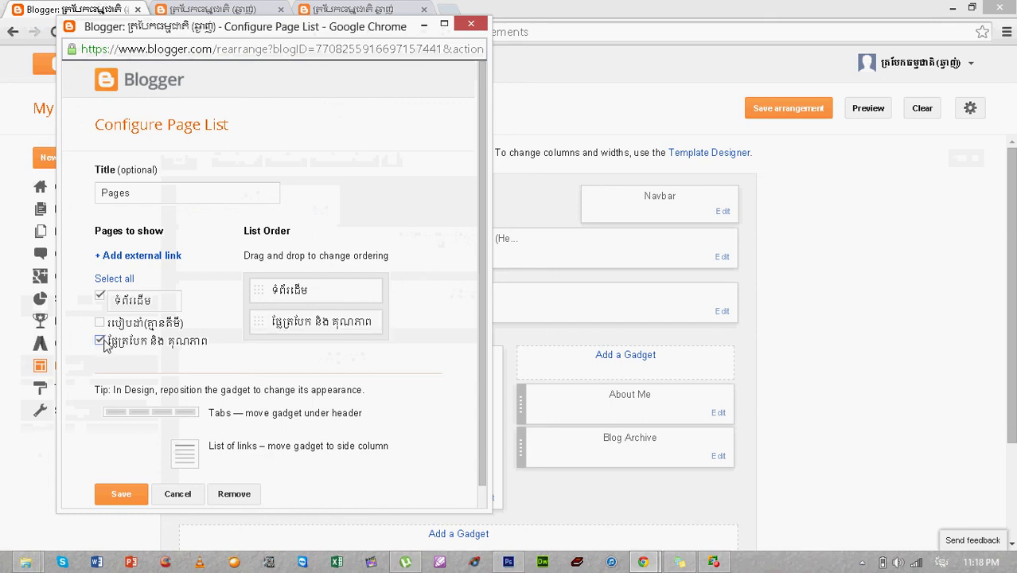
pyautogui.click(100, 324)
pyautogui.scroll(-1, 231, 390)
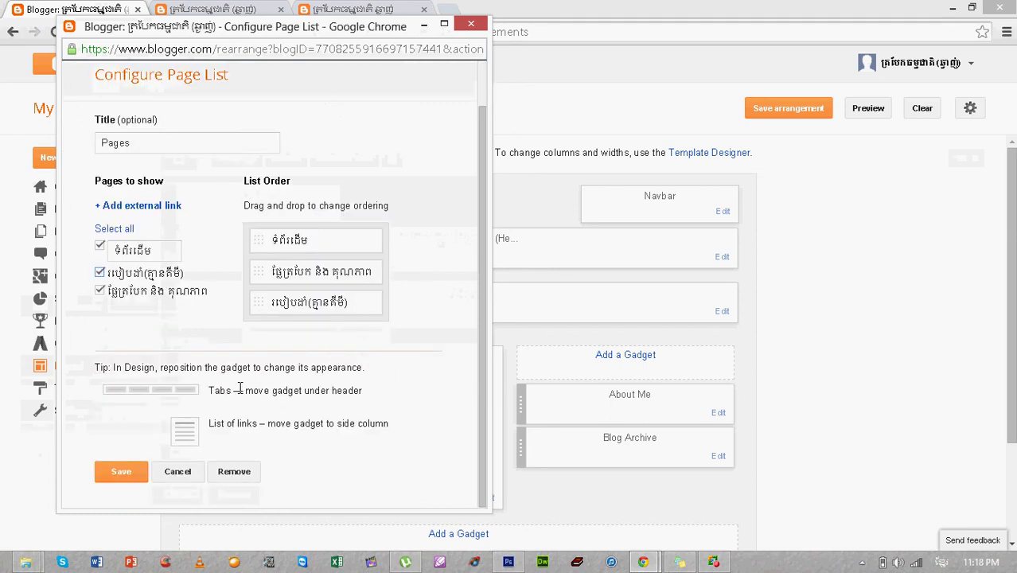
pyautogui.click(112, 480)
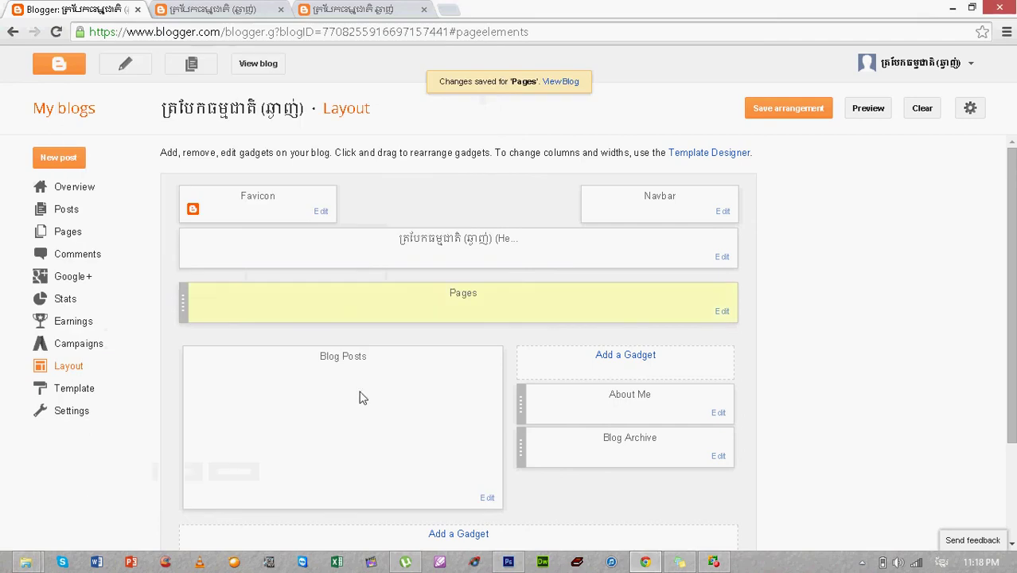
pyautogui.click(191, 9)
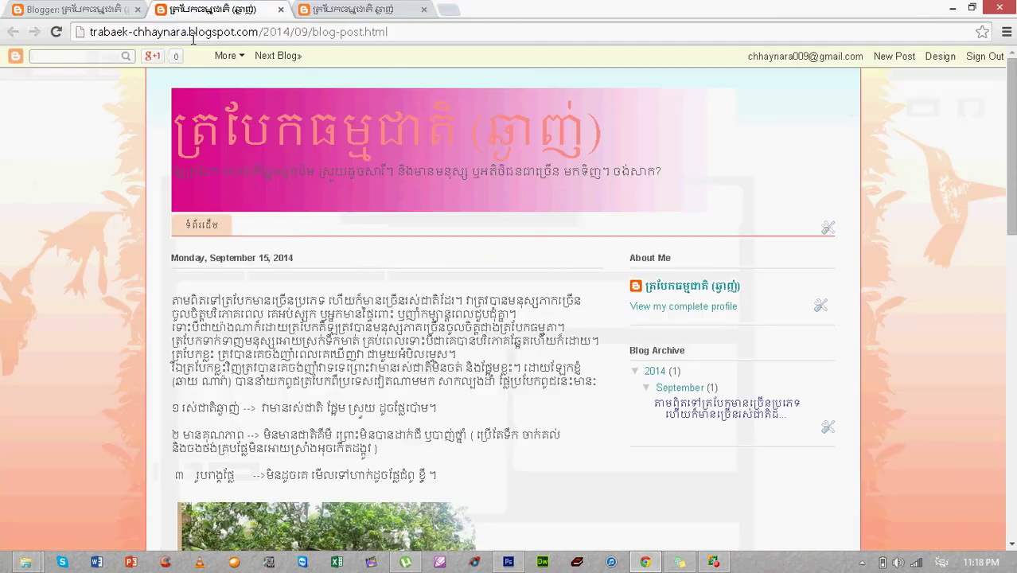
# Reload the live blog showing all three tabs, then open the Pages list in Blogger
pyautogui.click(56, 31)
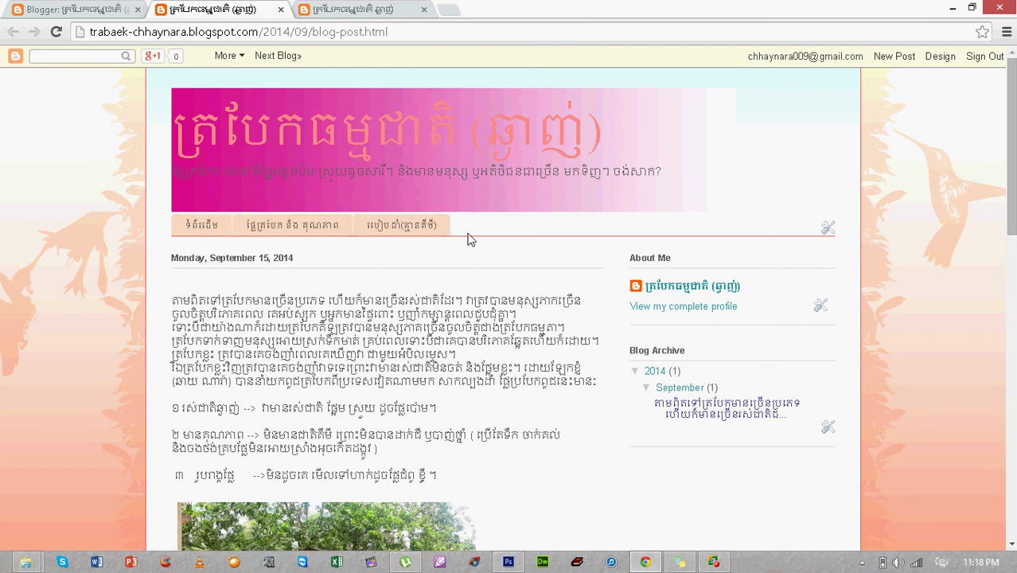
pyautogui.hotkey('ctrl', 'shift', 'Tab')
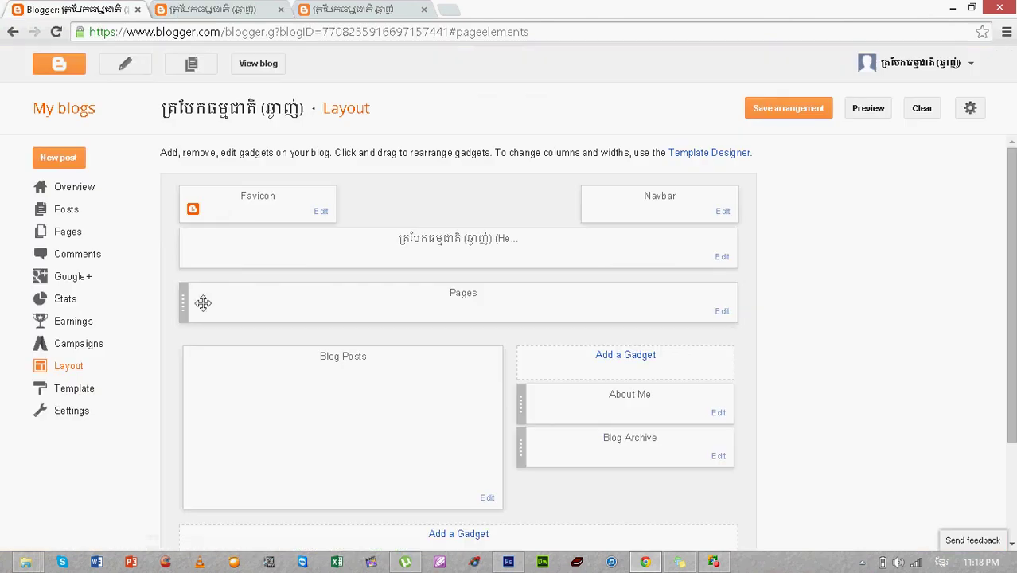
pyautogui.click(70, 232)
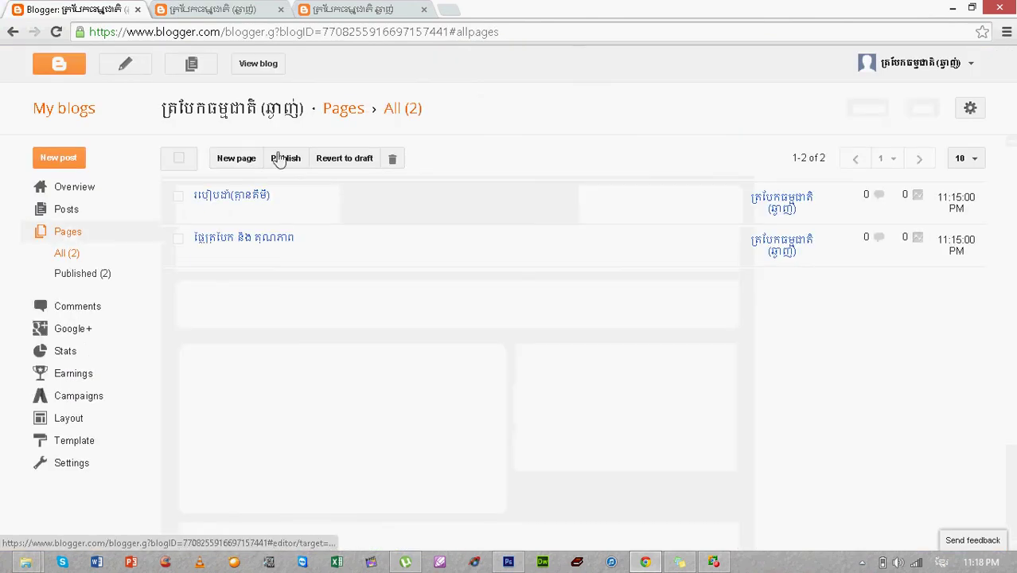
# Publish a new page titled 'អ្នកណាជាអតិថិជន' with two lines of Khmer body text
pyautogui.click(246, 160)
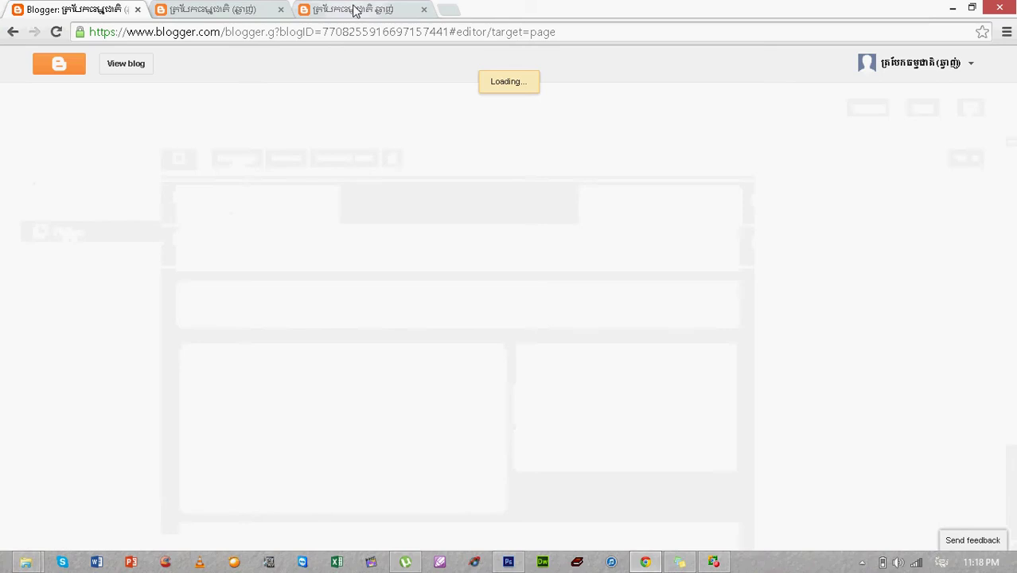
pyautogui.click(353, 10)
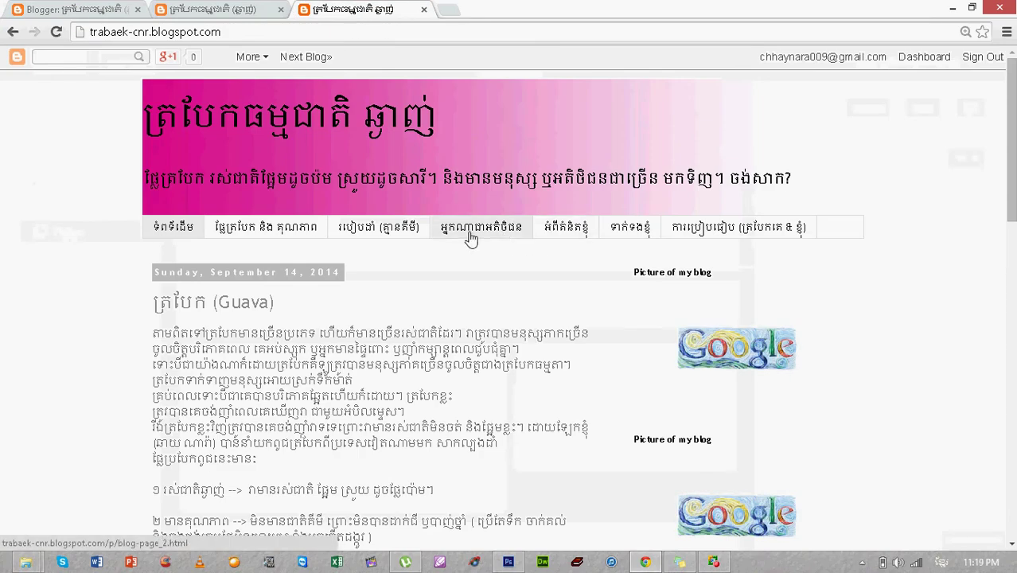
pyautogui.click(72, 9)
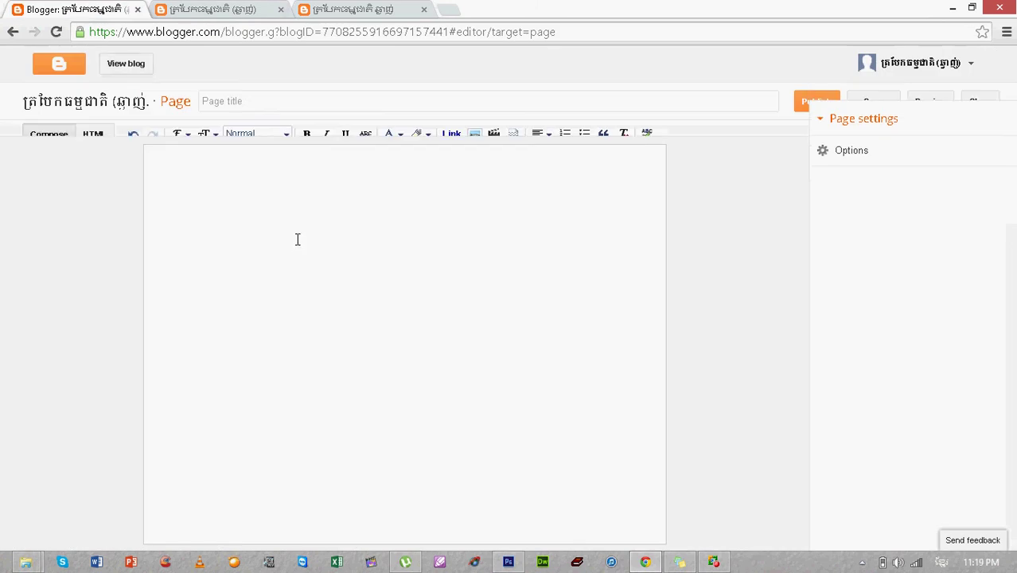
pyautogui.click(280, 104)
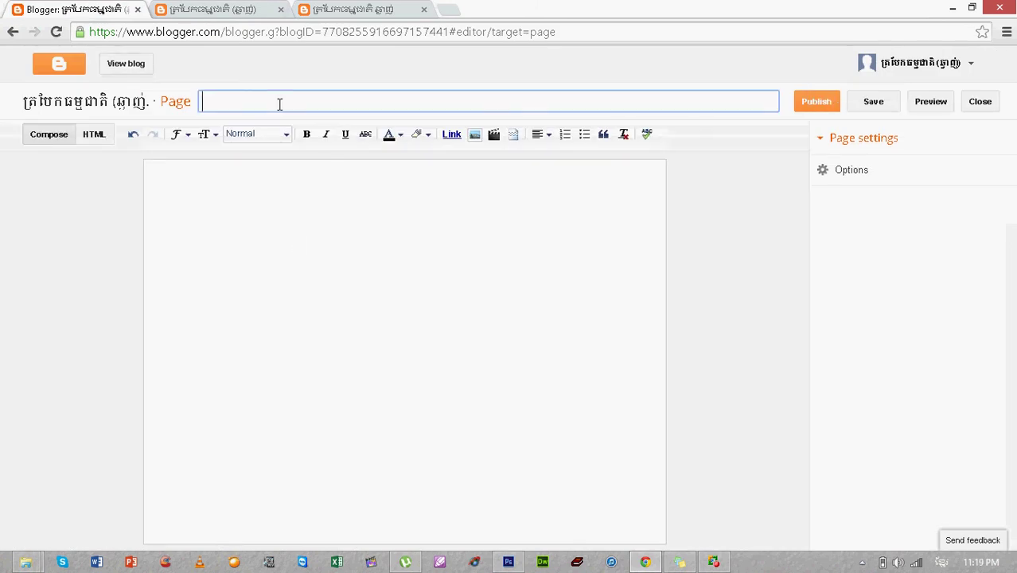
pyautogui.write('អ្នកណាជាអតិថិជន')
pyautogui.click(372, 208)
pyautogui.write('សដជីហេចយងេឱ')
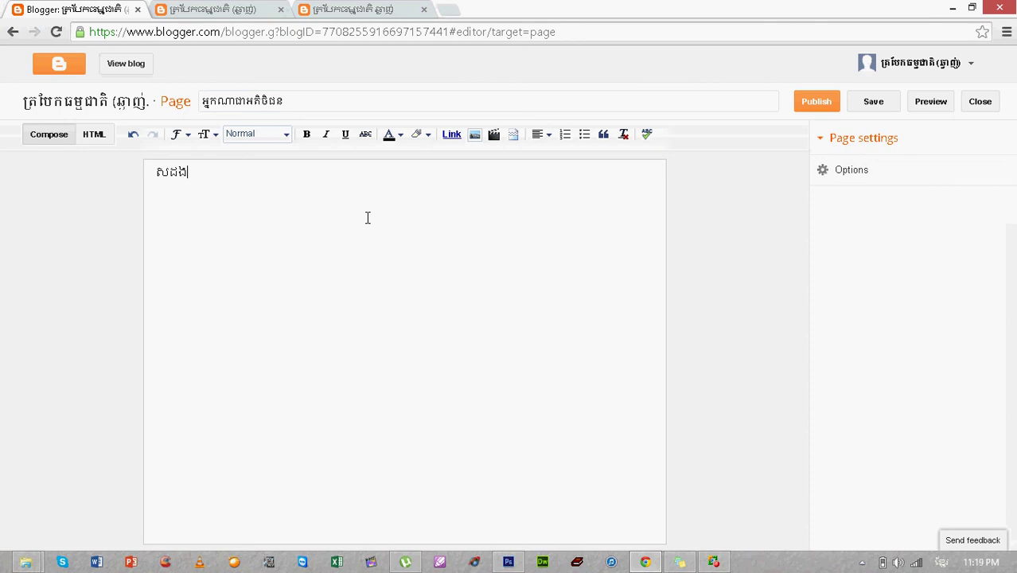
pyautogui.press('Return')
pyautogui.write('ហង្គងថ្កហ')
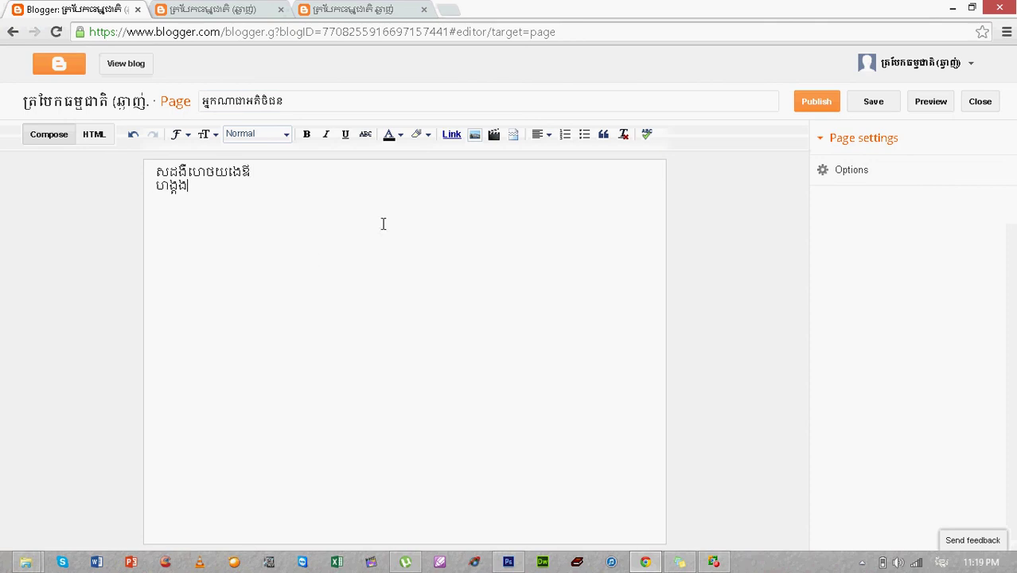
pyautogui.click(823, 105)
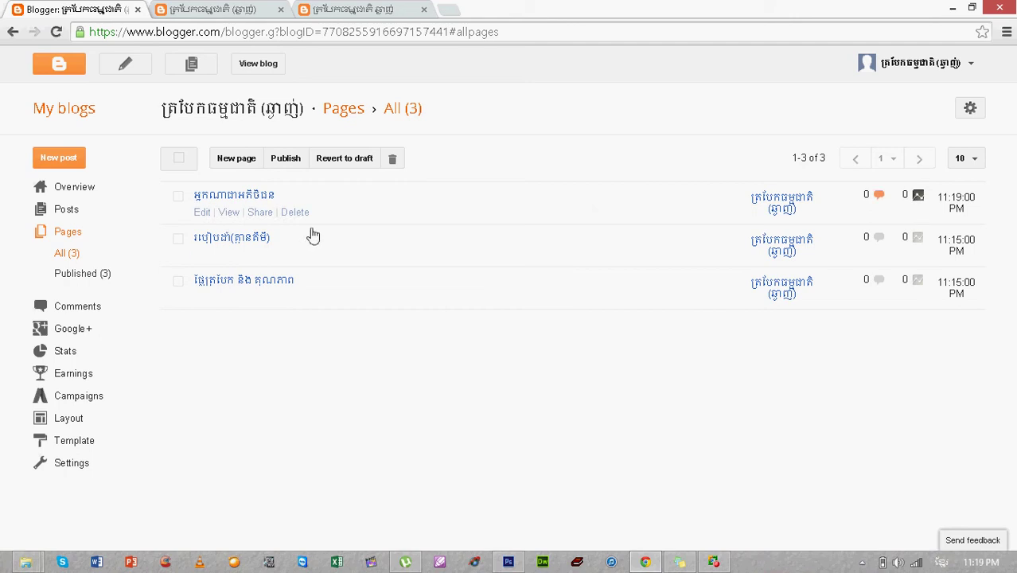
# Publish a new page titled 'អំពីខ្ញខ' with one line of Khmer body text
pyautogui.click(238, 158)
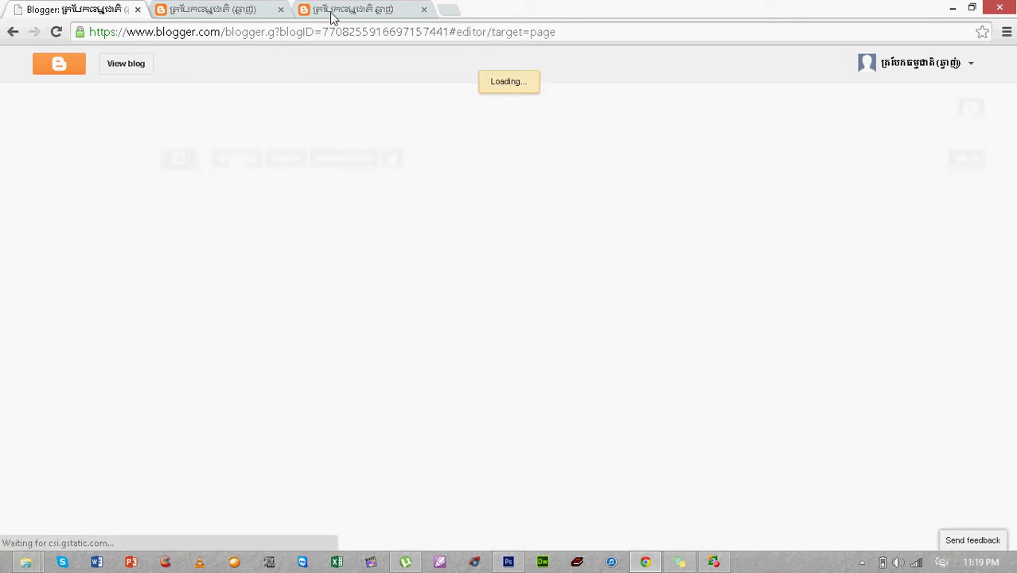
pyautogui.click(334, 16)
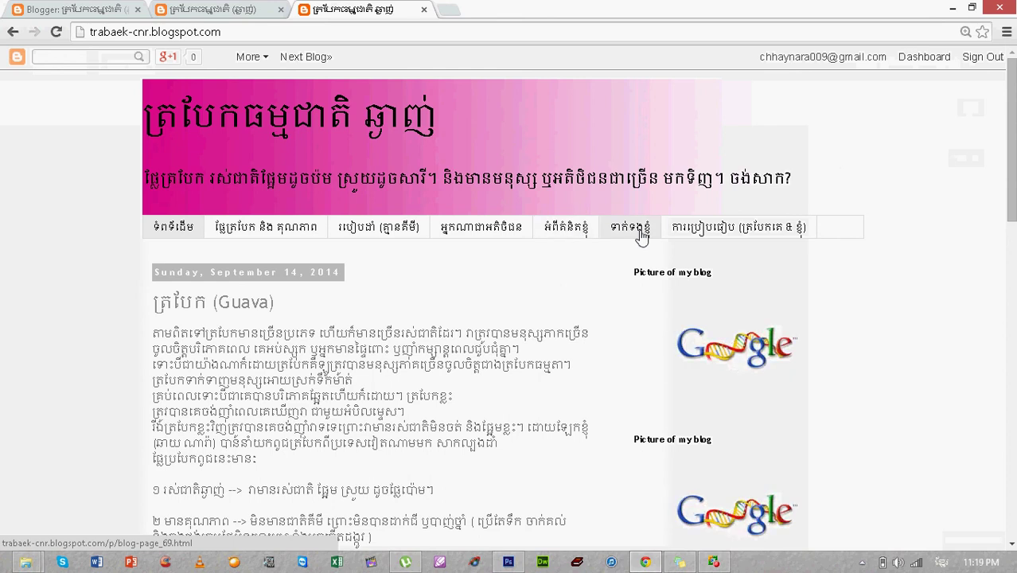
pyautogui.click(223, 9)
pyautogui.click(84, 10)
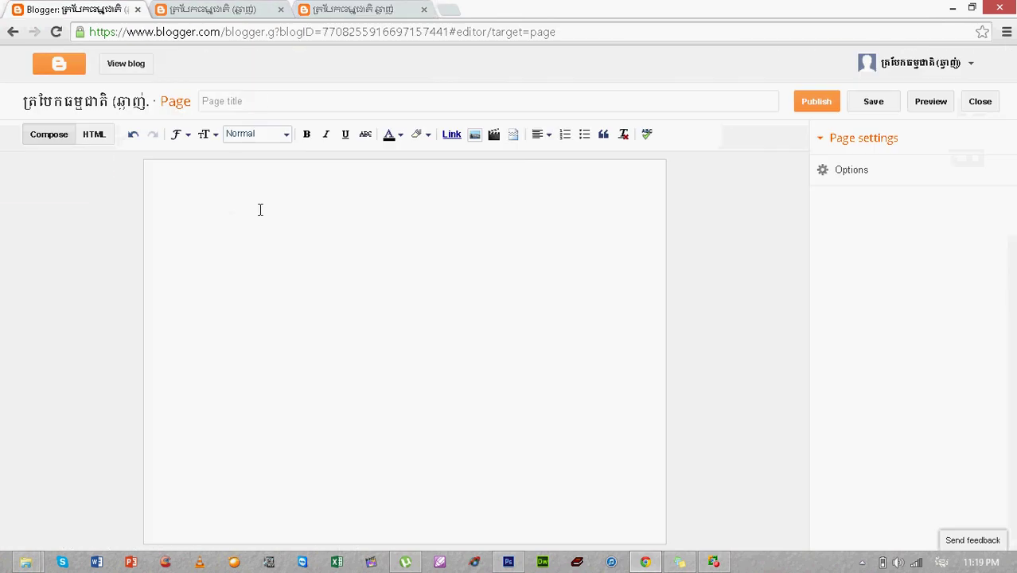
pyautogui.click(263, 100)
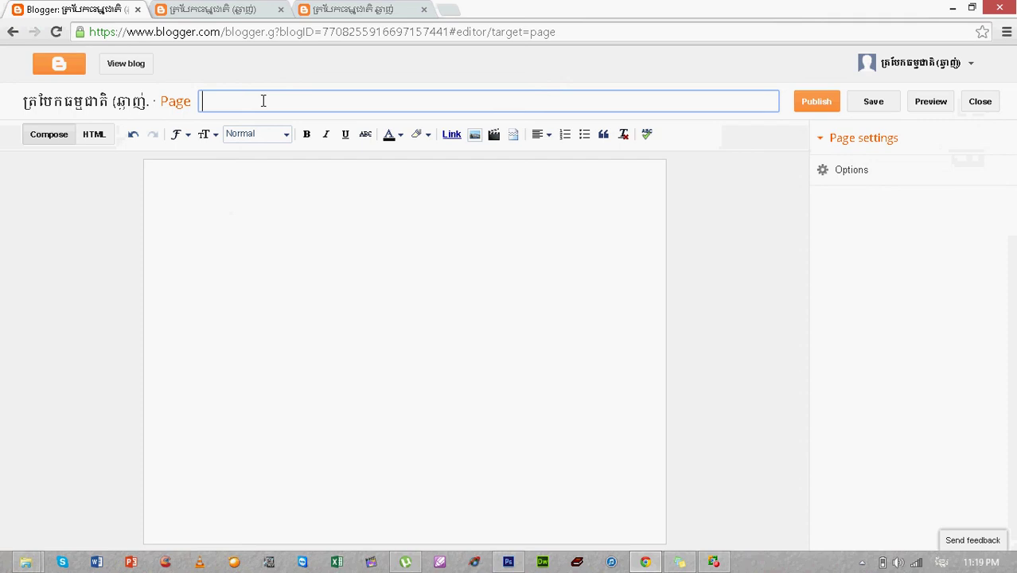
pyautogui.write('អំព')
pyautogui.write('ីខ្ញ')
pyautogui.write('ខ')
pyautogui.click(239, 197)
pyautogui.write('ដេចងហ្វិដចដេចដេកើ')
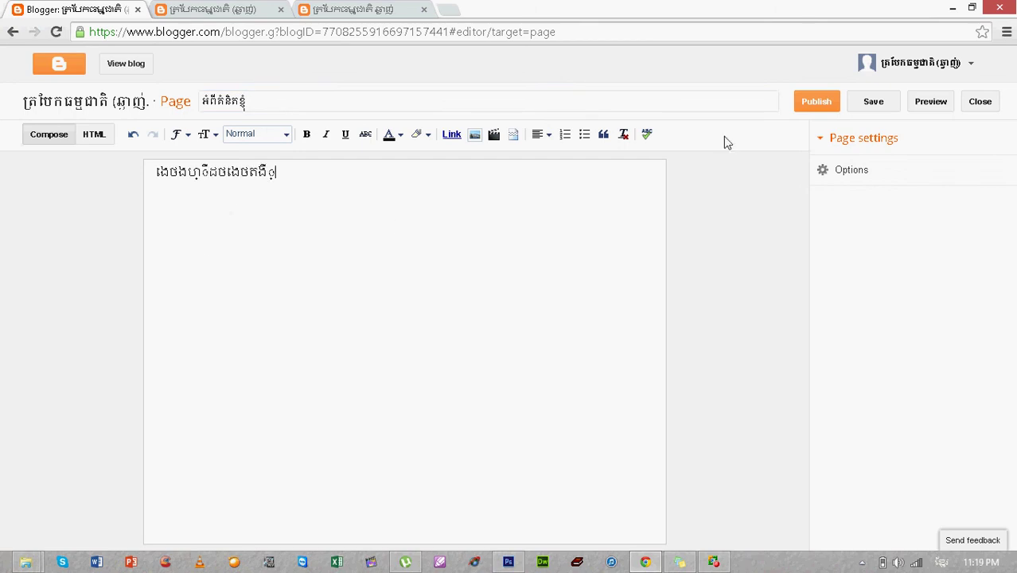
pyautogui.click(812, 104)
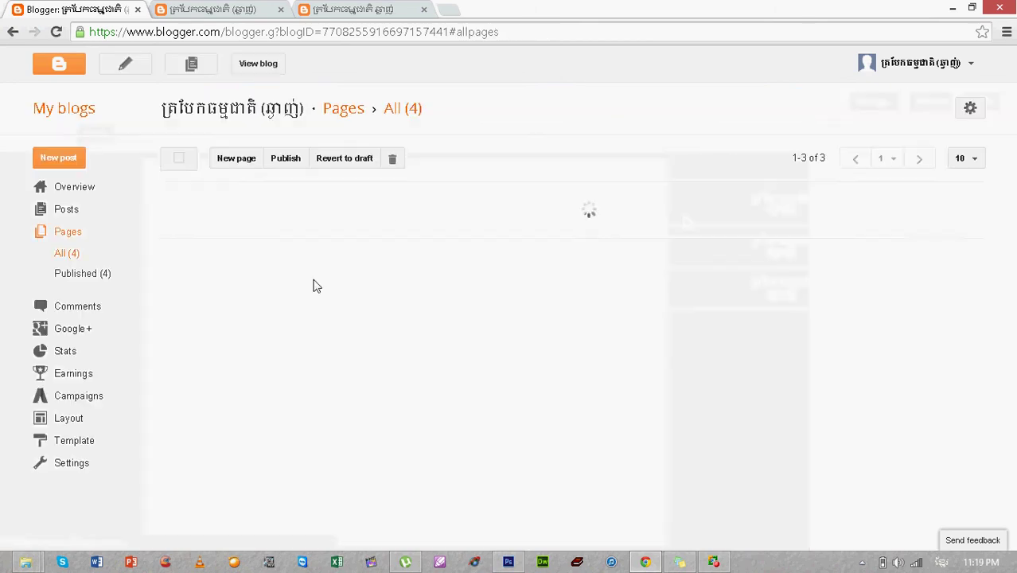
# Start another new page and enter the comparison title beginning 'ការប្រៀបធៀប'
pyautogui.click(236, 161)
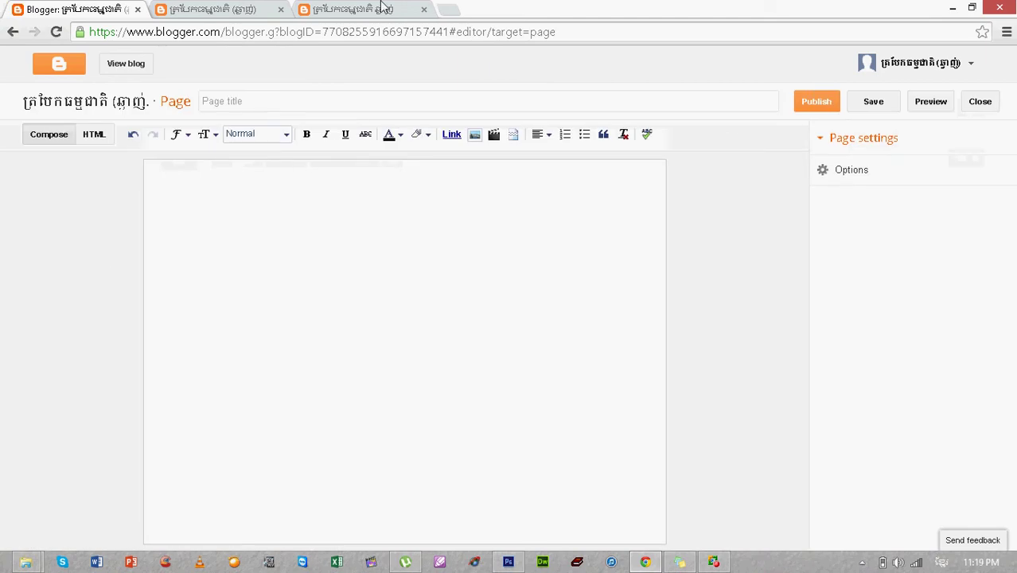
pyautogui.click(382, 8)
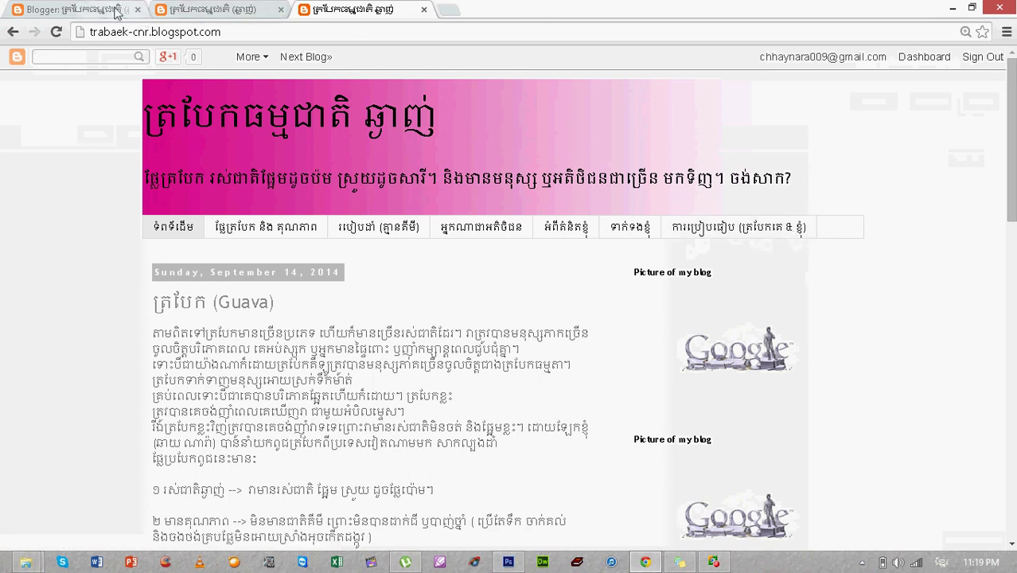
pyautogui.click(88, 9)
pyautogui.click(223, 102)
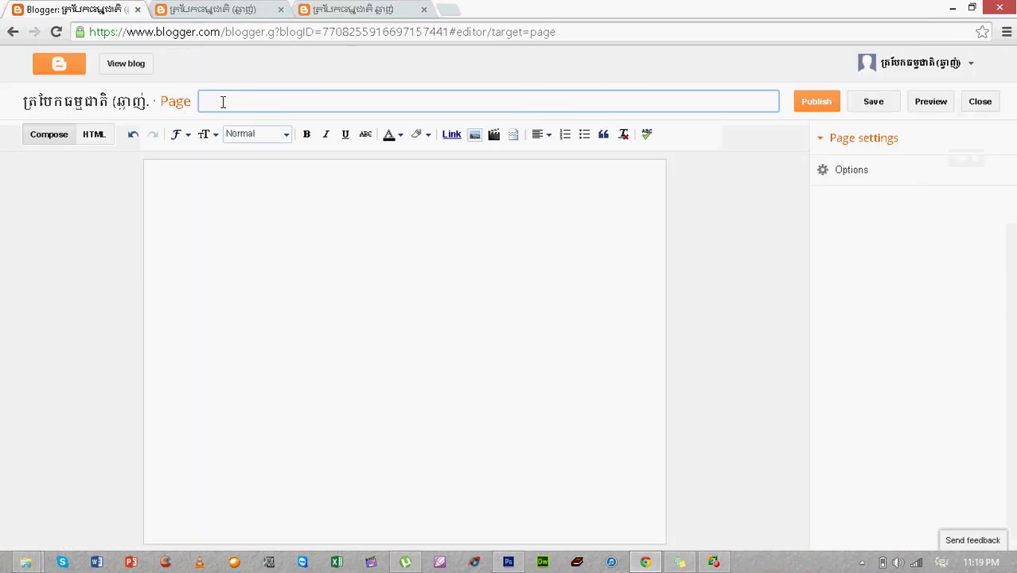
pyautogui.write('ការប្រៀ')
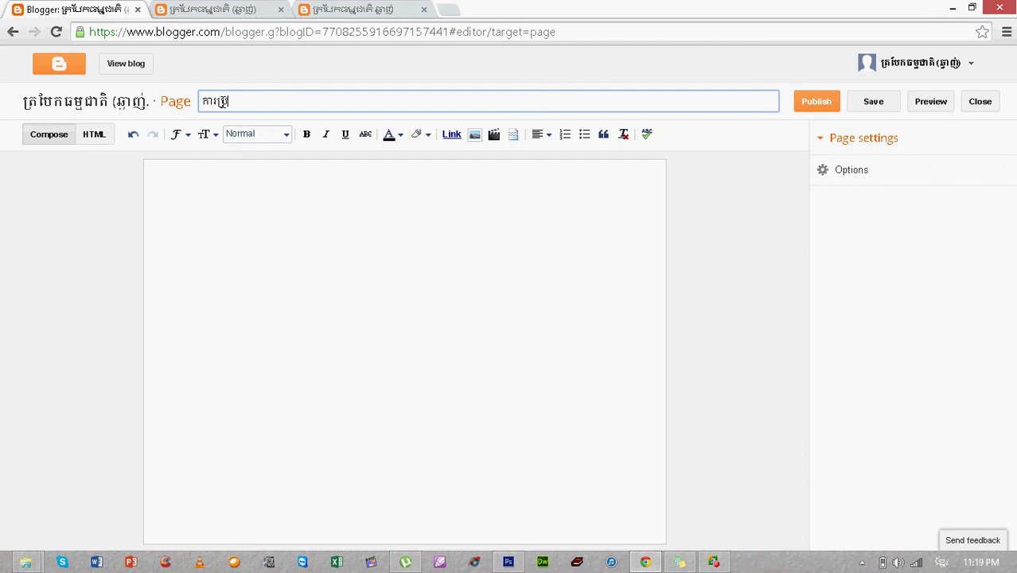
pyautogui.write('បធៀបត្របែក')
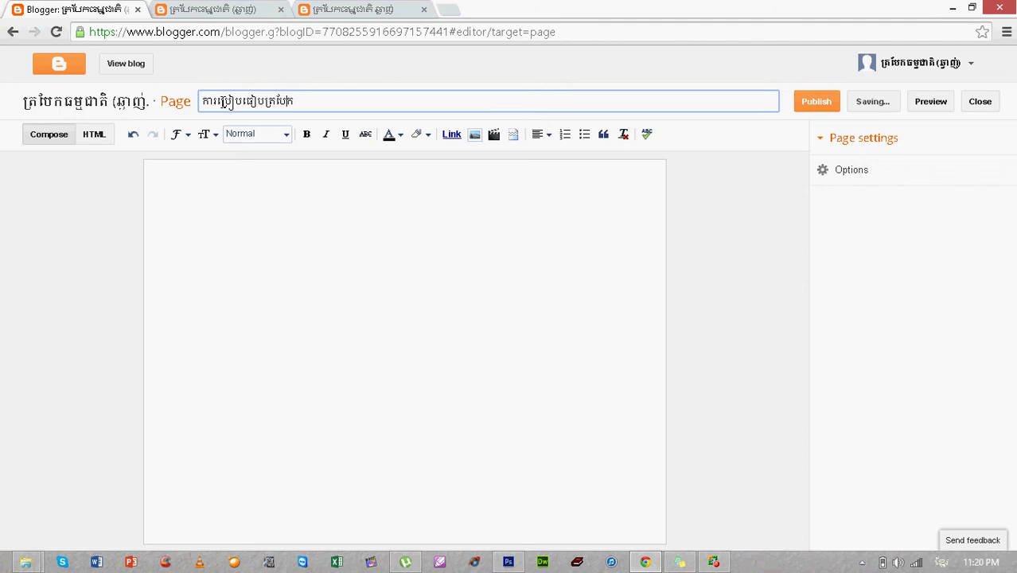
pyautogui.write('ុមប')
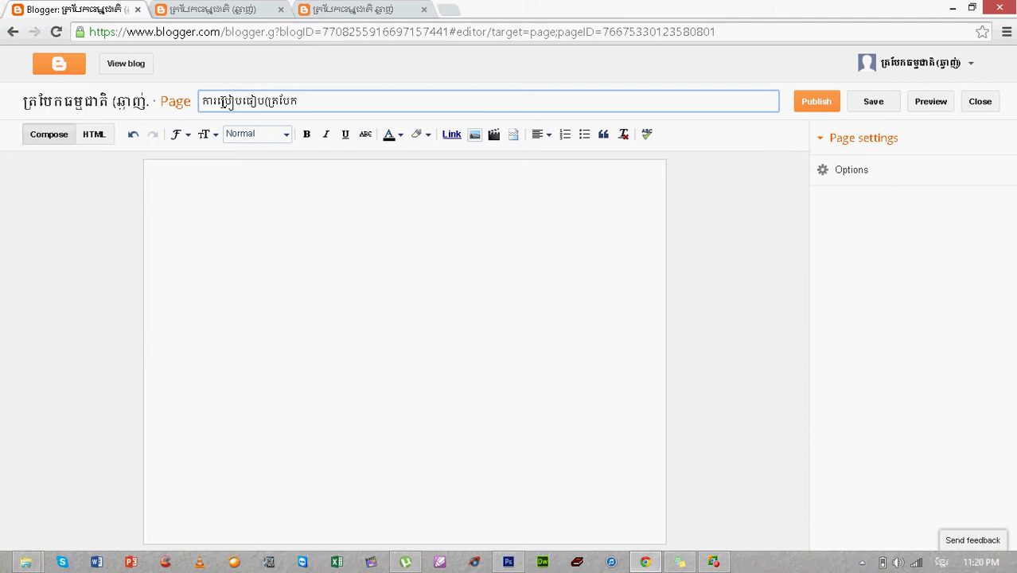
pyautogui.write('េក ')
pyautogui.write('ត')
pyautogui.write('េ និងផ្ទ')
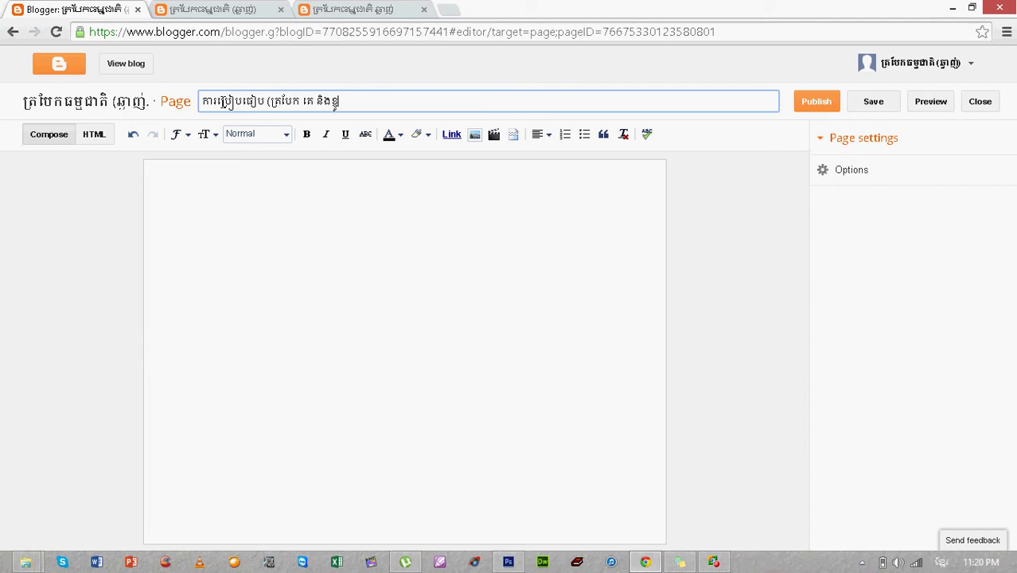
# Write five short lines of Khmer body text and publish the comparison page
pyautogui.click(264, 233)
pyautogui.write('តុតេយេតេយ')
pyautogui.press('Return')
pyautogui.write('ថែថហ')
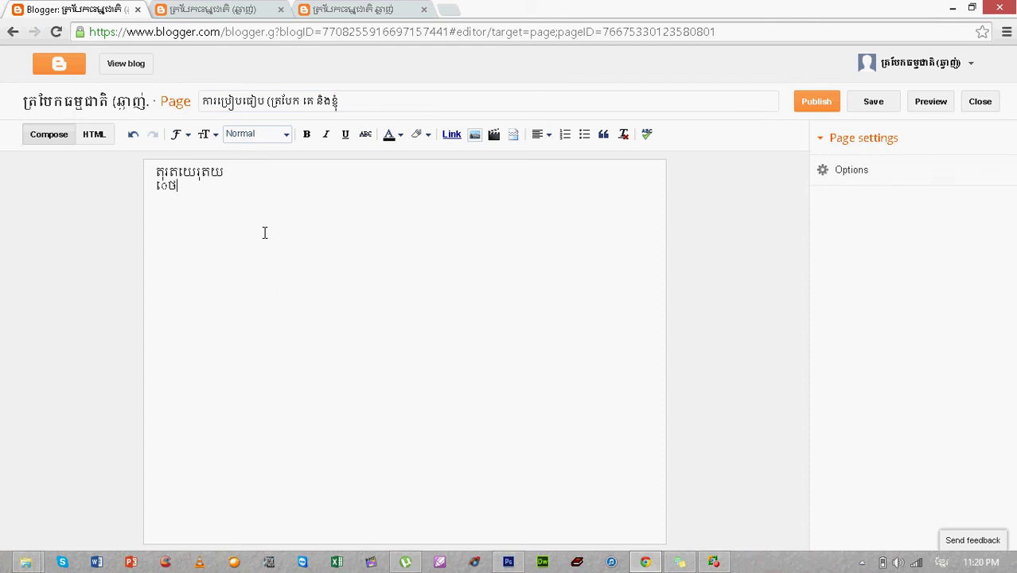
pyautogui.press('Return')
pyautogui.write('ដថហ')
pyautogui.press('Return')
pyautogui.press('Return')
pyautogui.write('ង')
pyautogui.press('Return')
pyautogui.write('ថ្ងដតងថ')
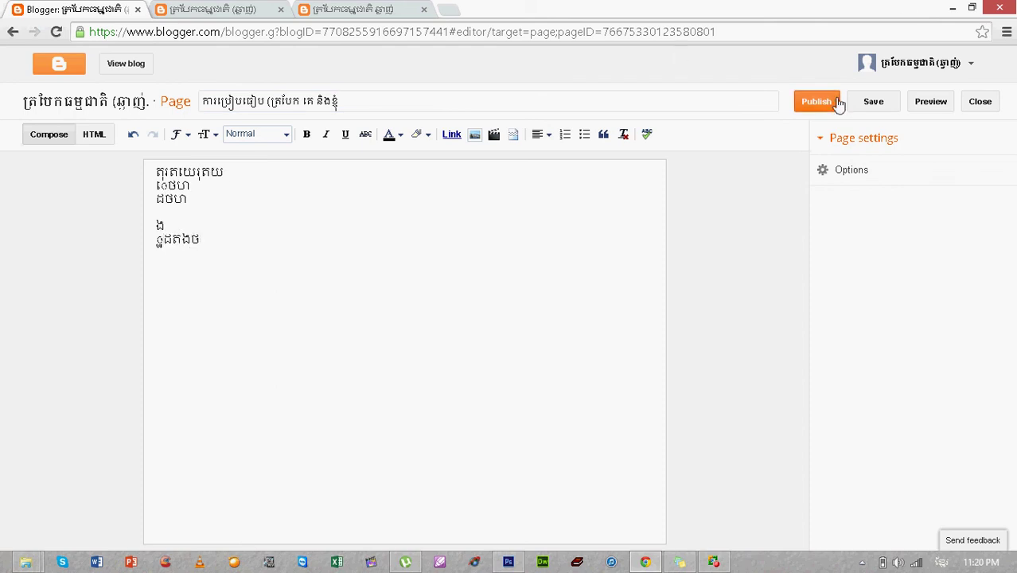
pyautogui.click(822, 104)
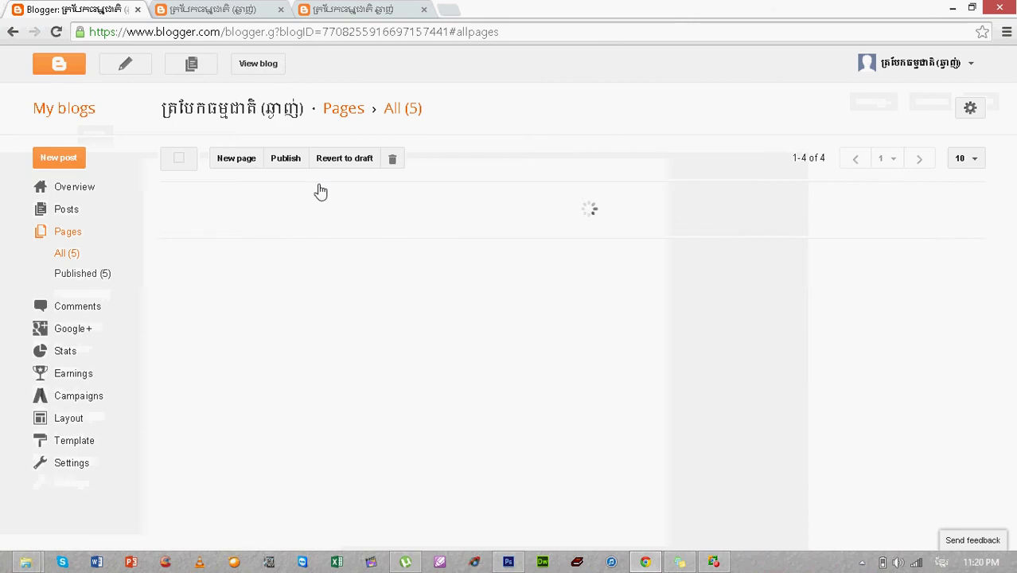
# Publish a new contact page titled 'ទាក់ទងខ្ញុំ' with one line of Khmer body text
pyautogui.click(258, 63)
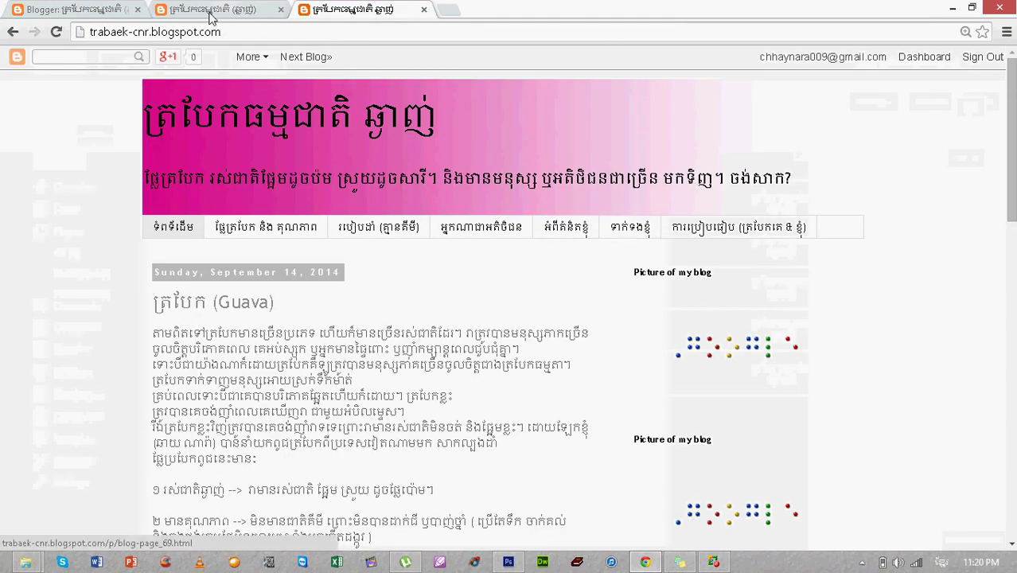
pyautogui.click(132, 17)
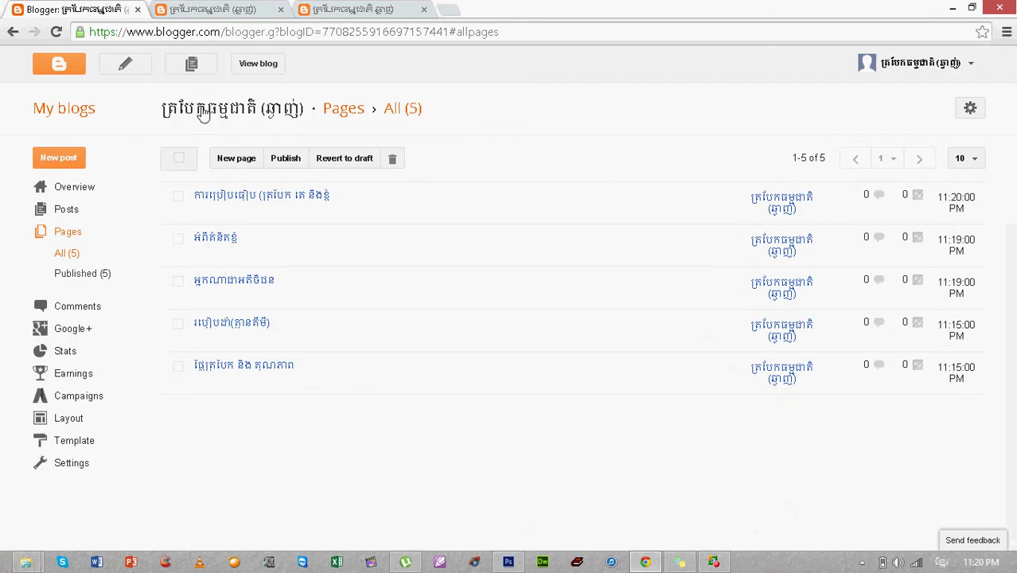
pyautogui.click(236, 158)
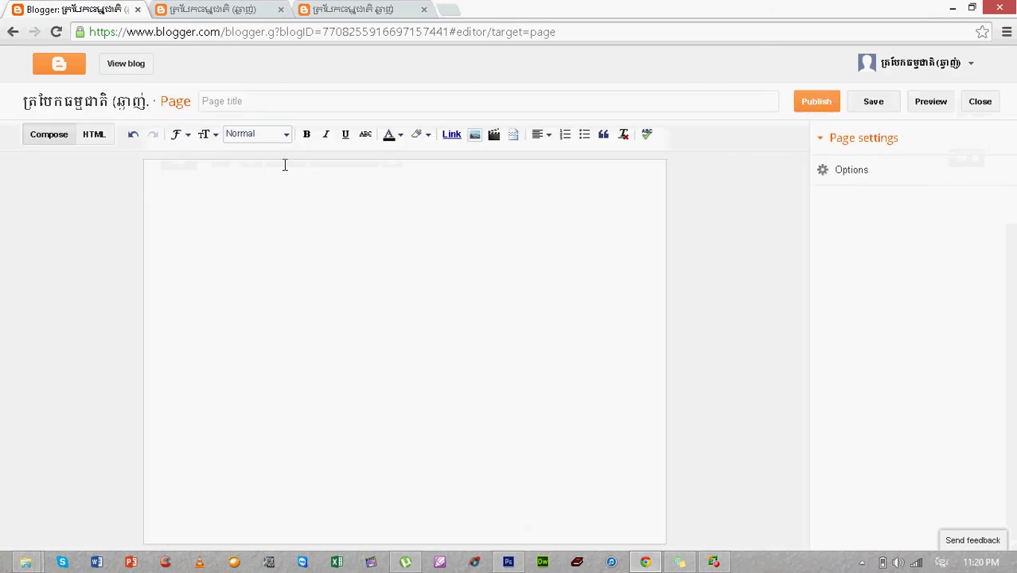
pyautogui.click(300, 108)
pyautogui.write('ទាក')
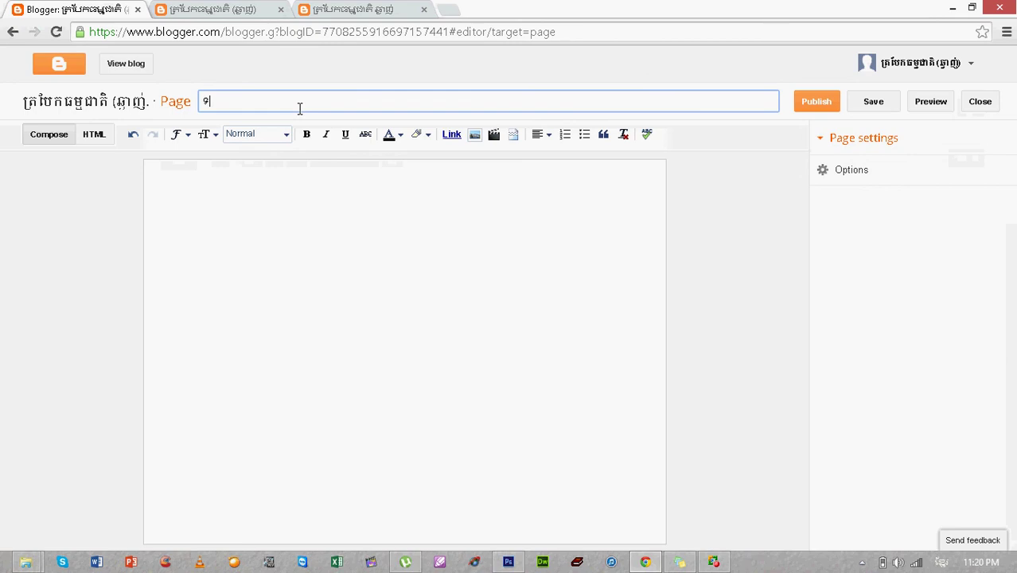
pyautogui.write('់ទងខ្ញុំ')
pyautogui.click(309, 234)
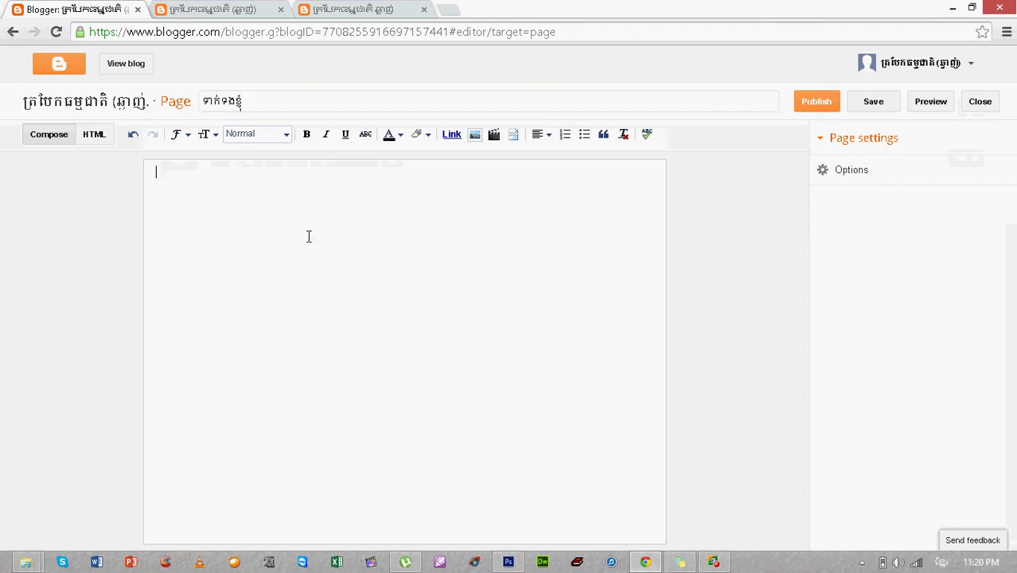
pyautogui.write('ដសងដសថសាងថែដ')
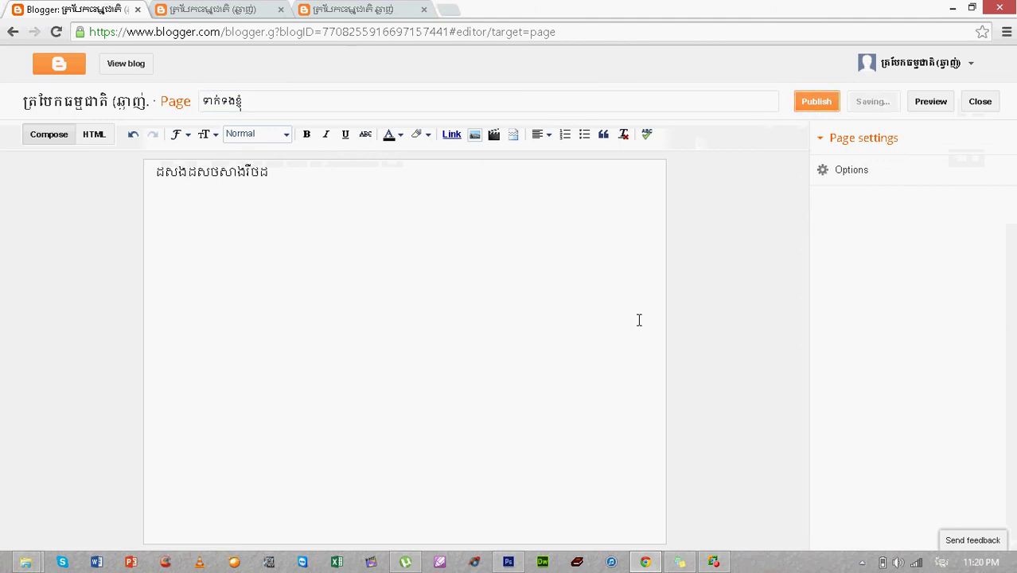
pyautogui.click(177, 104)
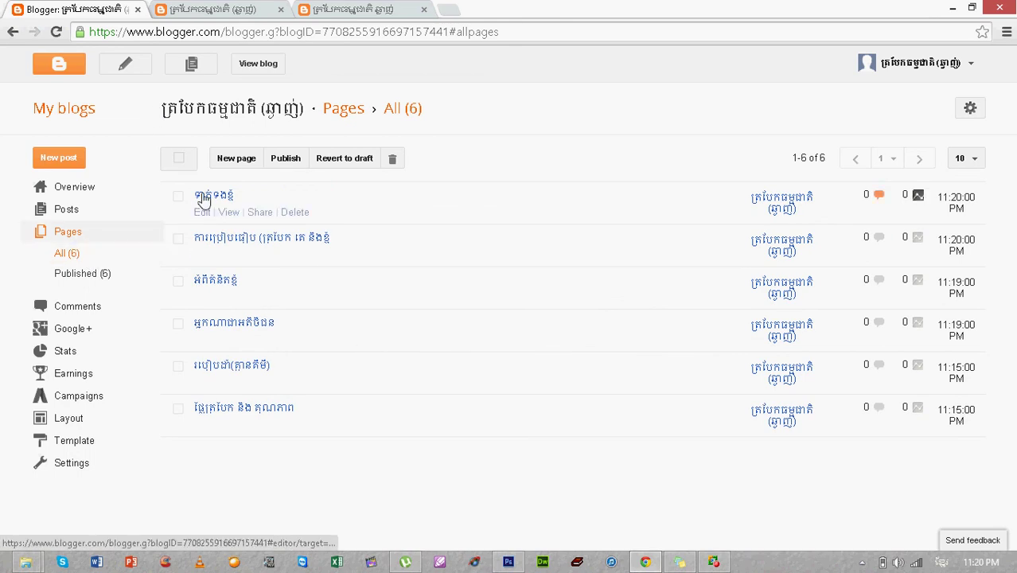
# In the Pages gadget, tick អំពីគំនិតខ្ញុំ, អ្នកណាជាអតិថិជន, the comparison page and ទាក់ទងខ្ញុំ, then save
pyautogui.click(78, 425)
pyautogui.click(721, 311)
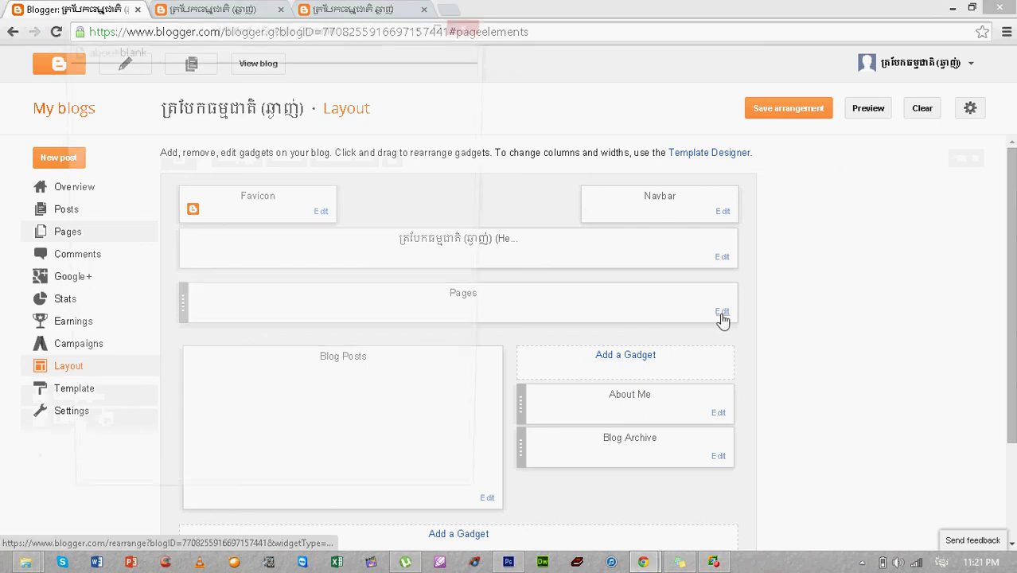
pyautogui.scroll(-1, 268, 280)
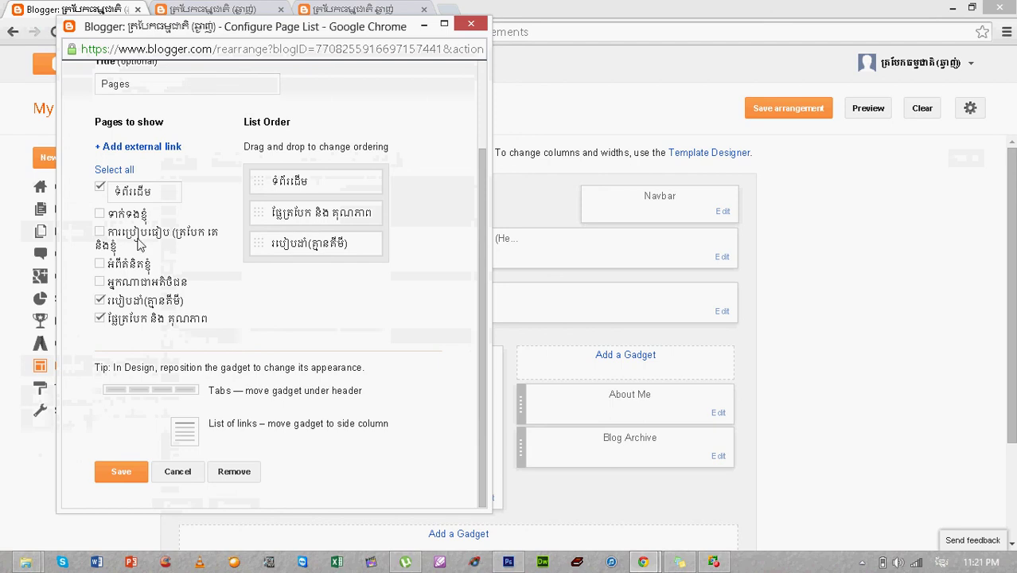
pyautogui.click(100, 263)
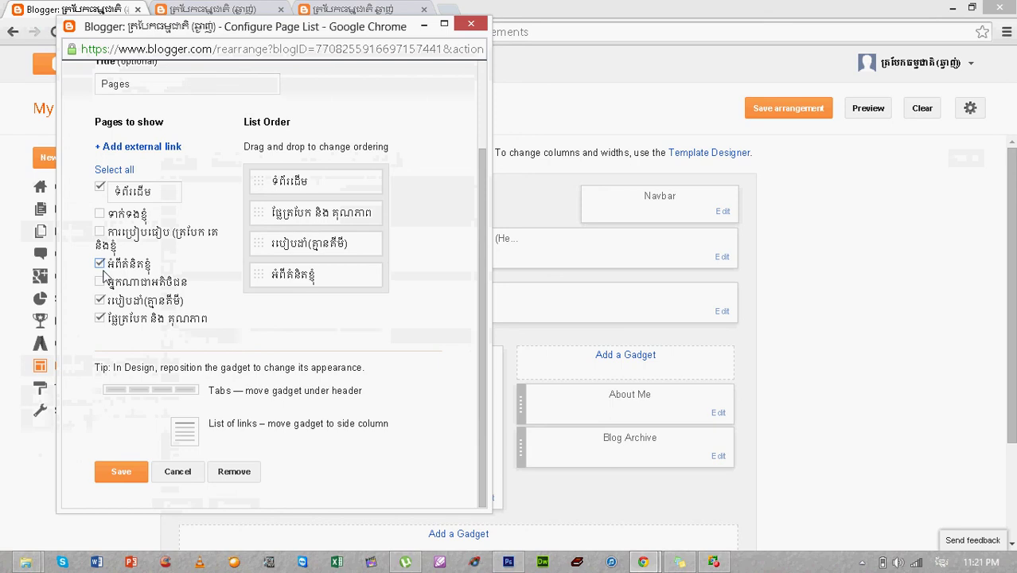
pyautogui.click(99, 282)
pyautogui.click(100, 232)
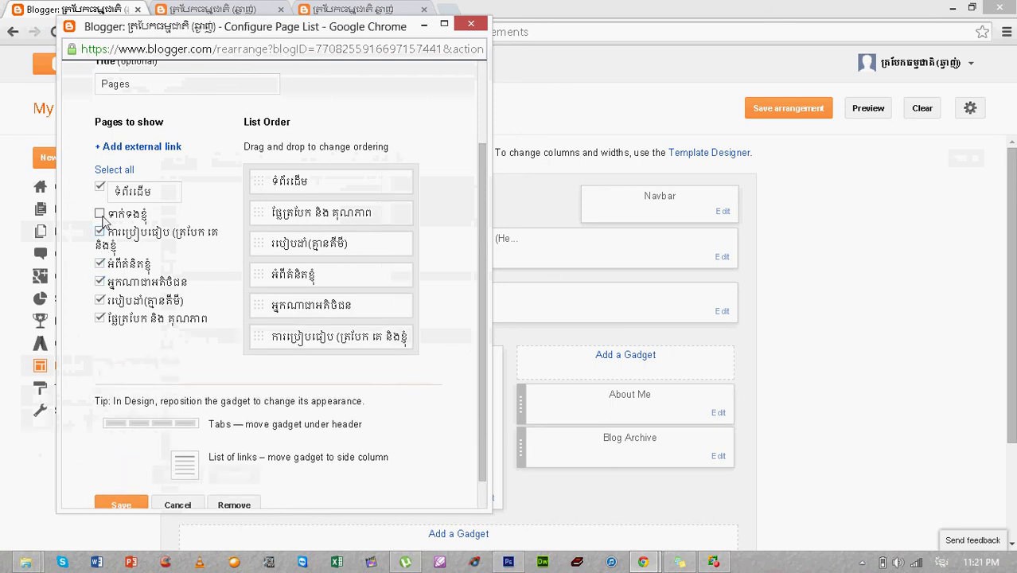
pyautogui.click(99, 213)
pyautogui.scroll(-1, 193, 394)
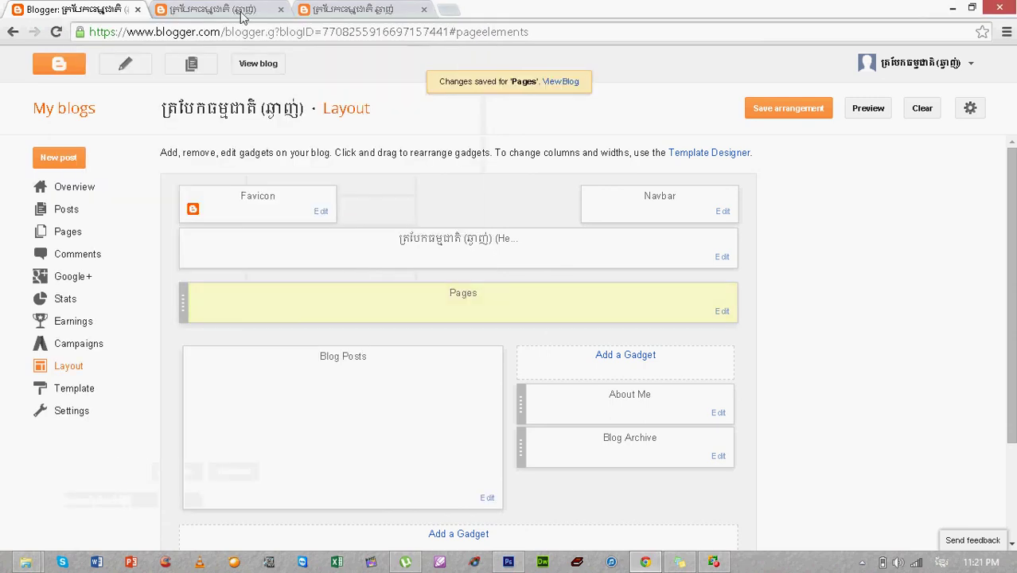
pyautogui.click(241, 14)
# Reload the live blog to check the new page menu, then return to Layout
pyautogui.click(56, 32)
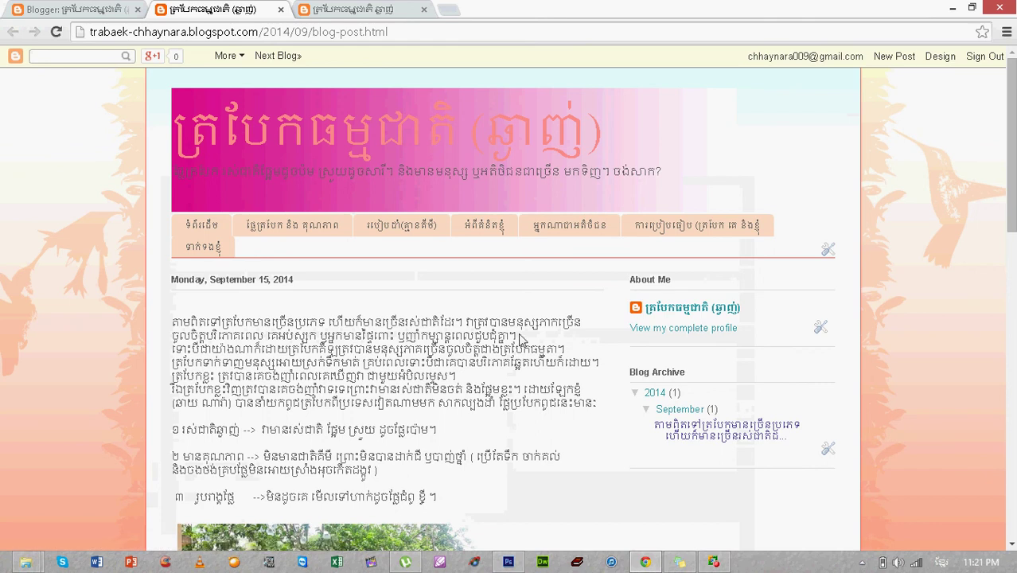
pyautogui.hotkey('ctrl', '+')
pyautogui.hotkey('ctrl', '+')
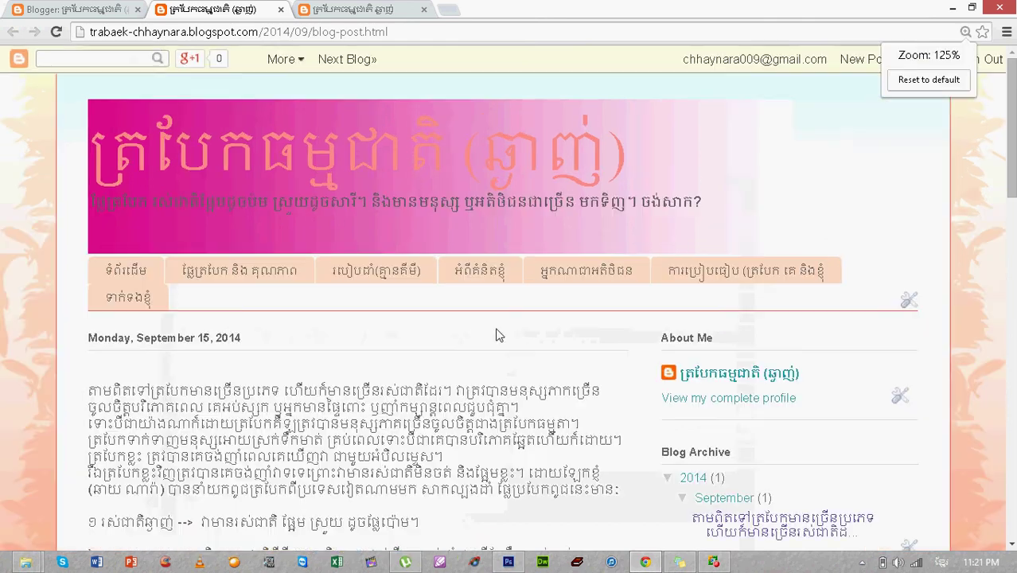
pyautogui.hotkey('ctrl', '0')
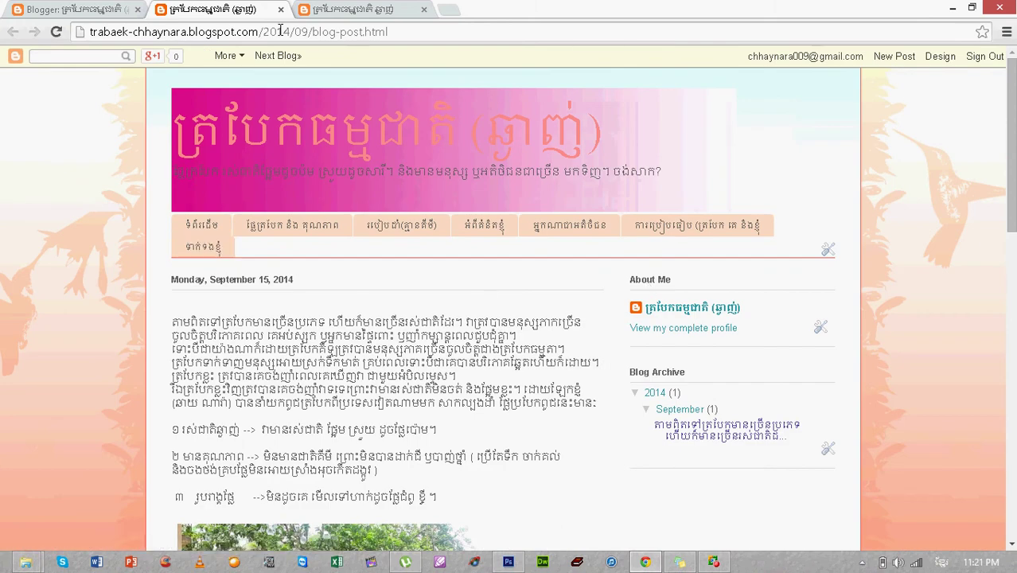
pyautogui.click(94, 11)
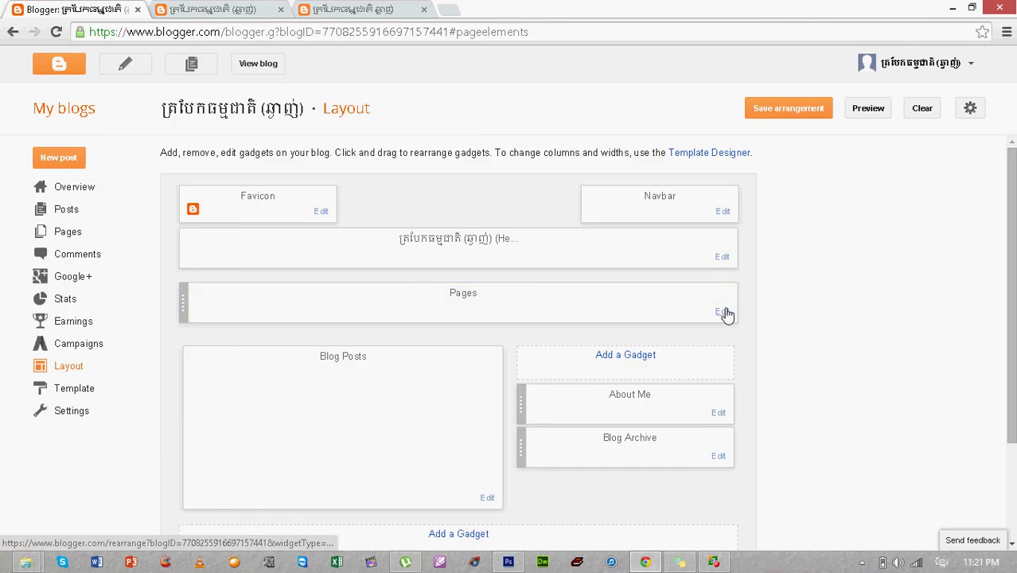
# Shorten the comparison page's title to 'ការប្រៀបធៀប' by deleting its bracketed part, and update it
pyautogui.click(83, 234)
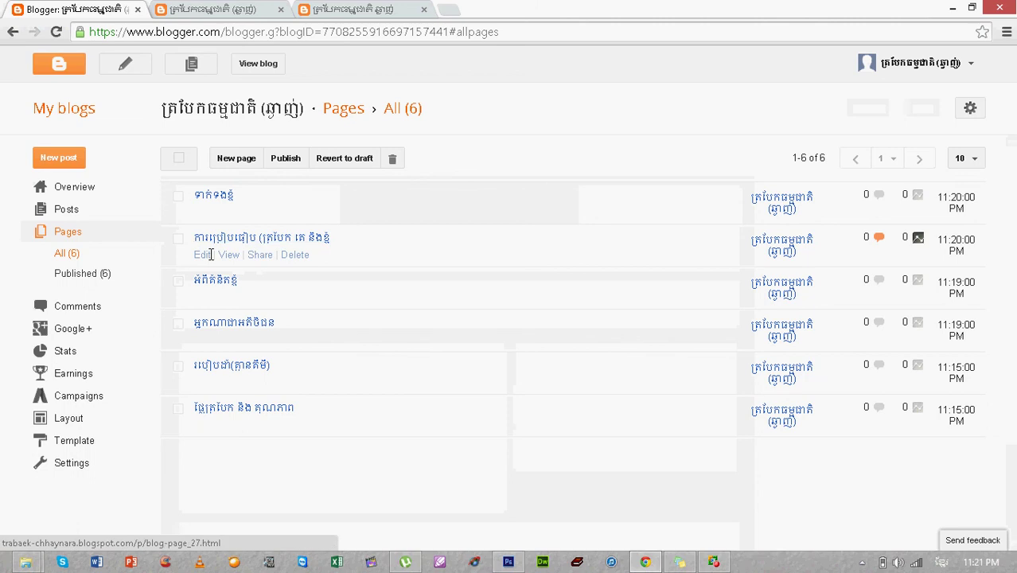
pyautogui.click(204, 255)
pyautogui.click(350, 101)
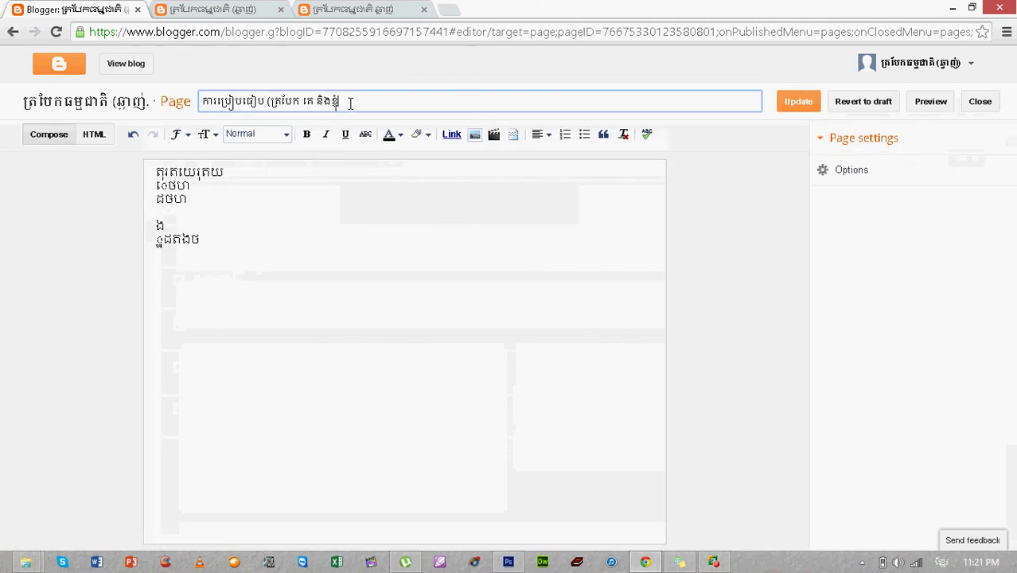
pyautogui.moveTo(348, 102); pyautogui.dragTo(274, 100)
pyautogui.press('BackSpace')
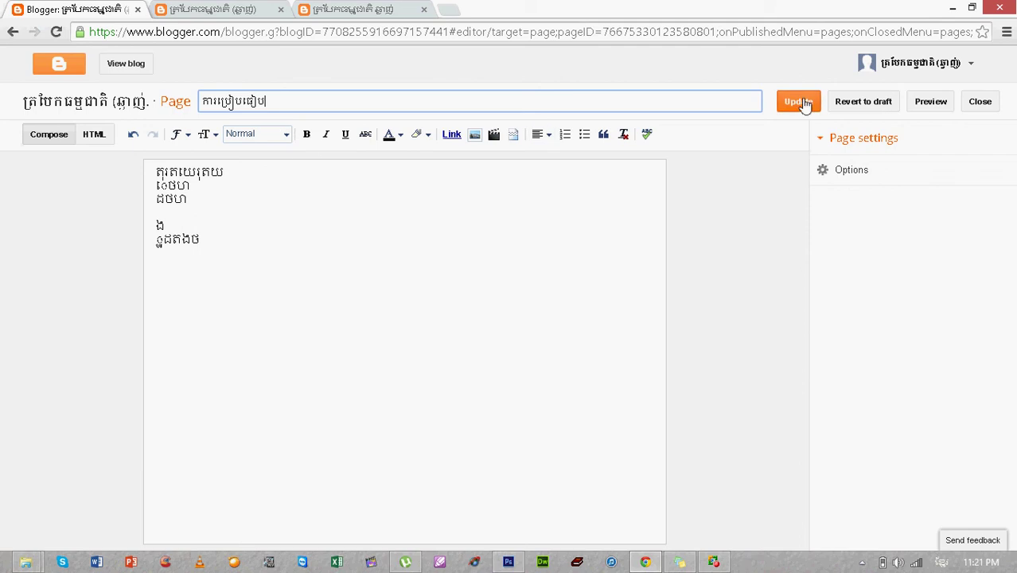
pyautogui.click(798, 102)
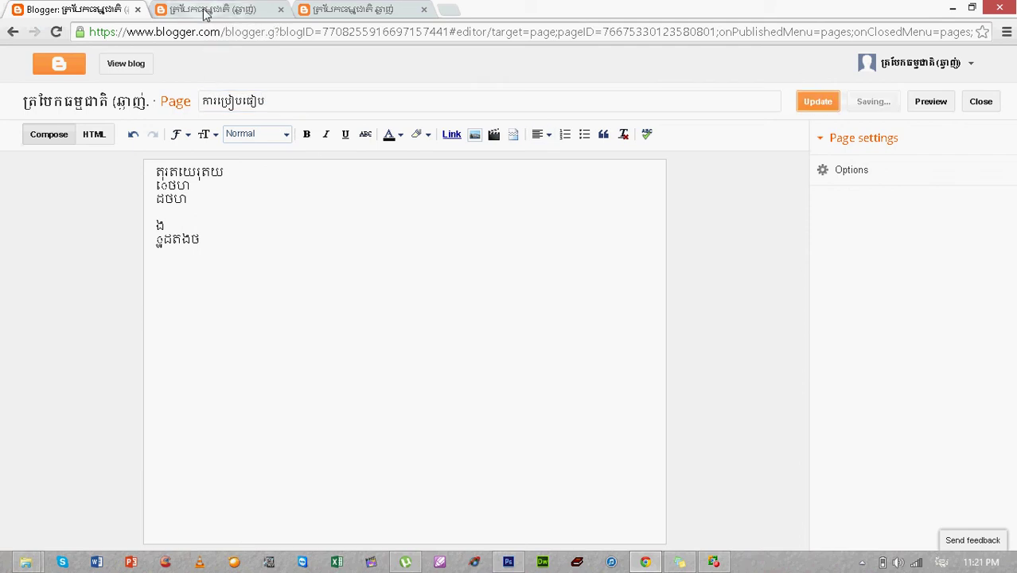
# Re-save the Pages gadget so the menu uses the new title, then reload the live blog
pyautogui.click(205, 11)
pyautogui.click(107, 8)
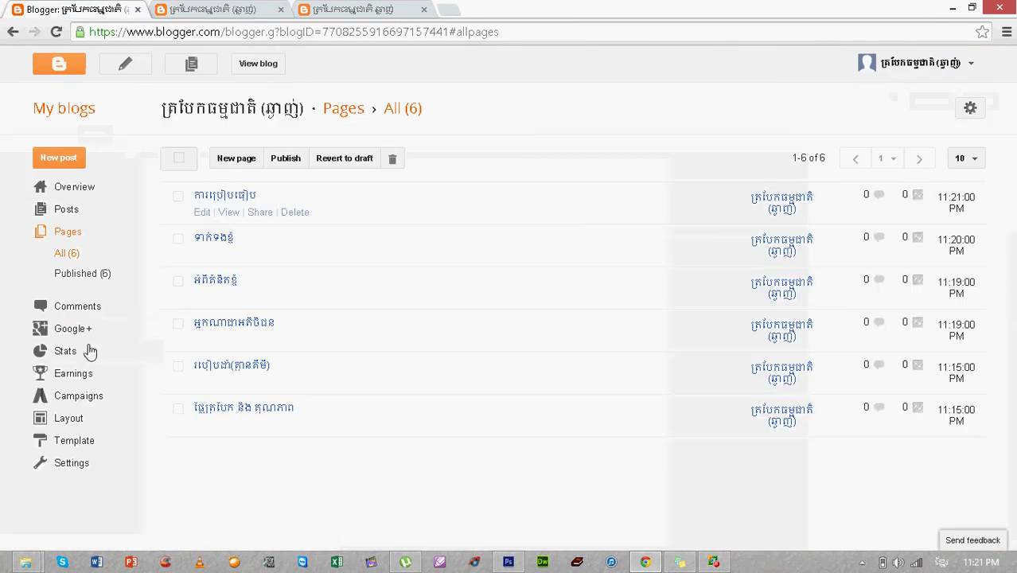
pyautogui.click(79, 418)
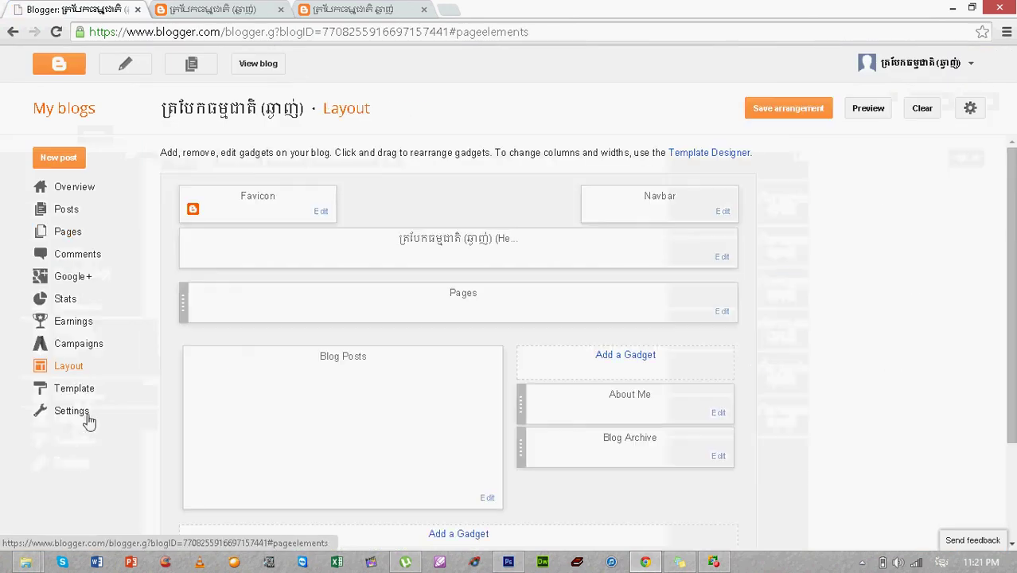
pyautogui.click(722, 313)
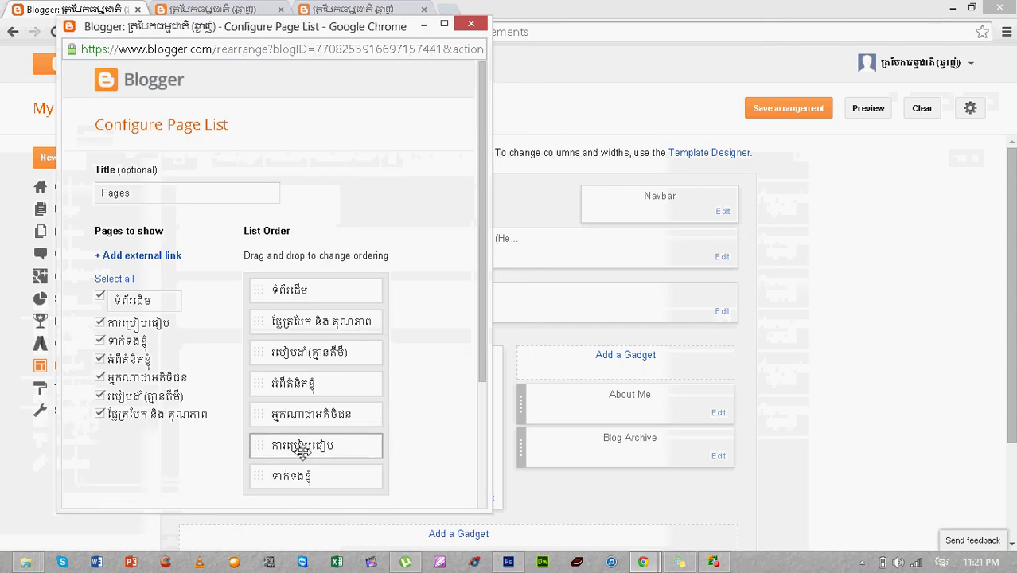
pyautogui.scroll(-2, 301, 447)
pyautogui.click(135, 495)
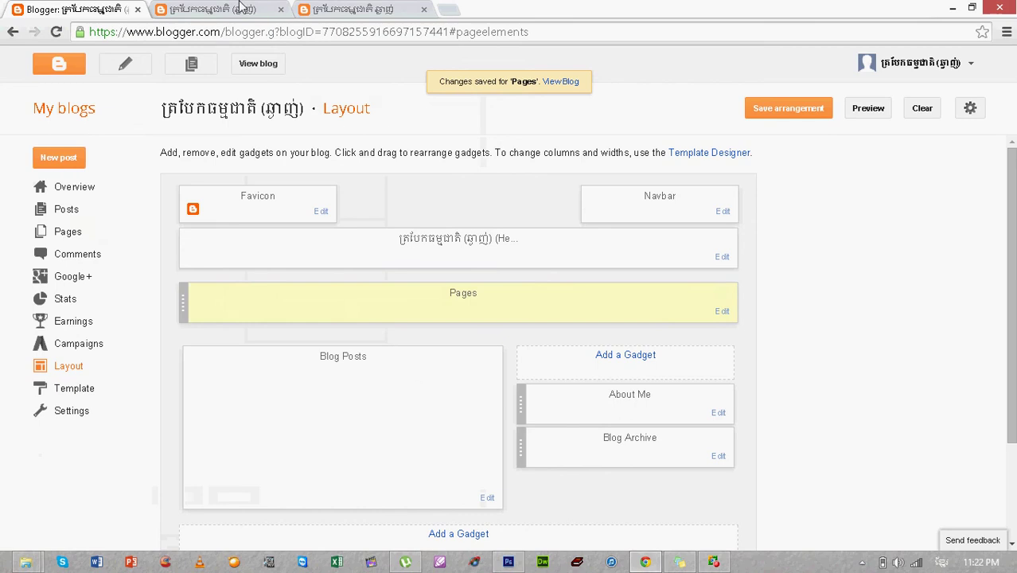
pyautogui.click(241, 8)
pyautogui.click(57, 33)
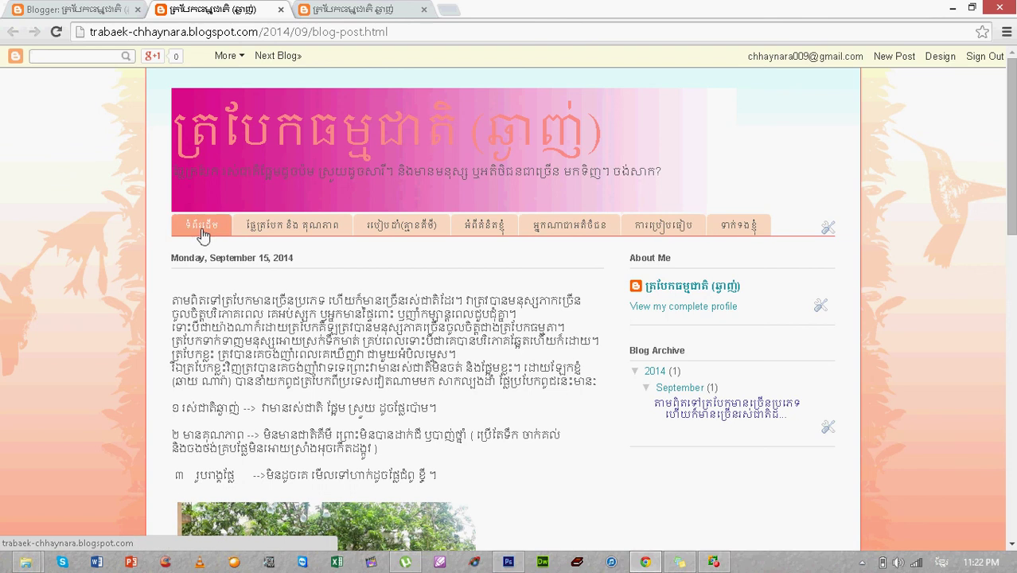
# Open several pages from the blog menu and select their body text
pyautogui.click(301, 227)
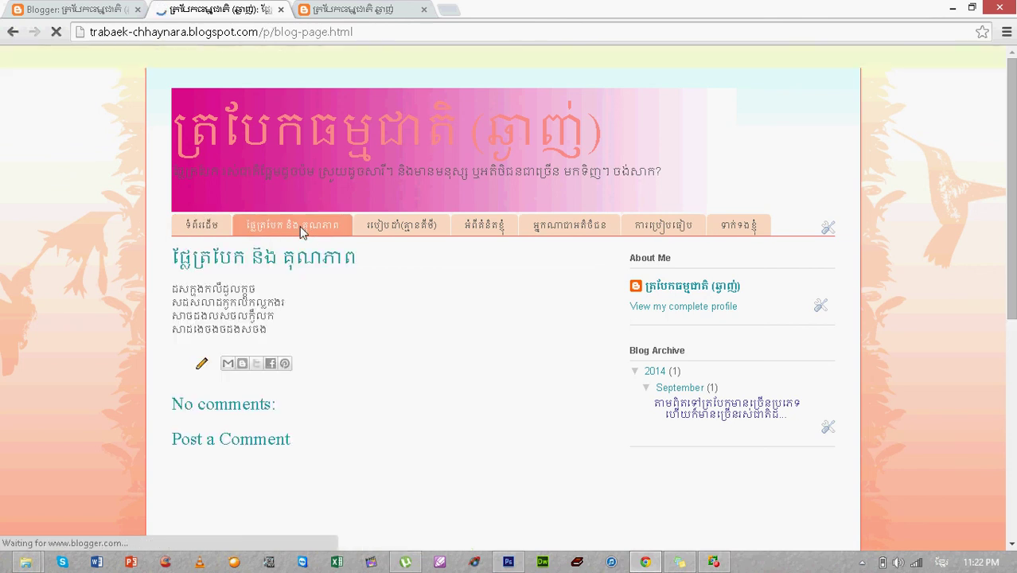
pyautogui.moveTo(273, 334); pyautogui.dragTo(172, 288)
pyautogui.click(380, 231)
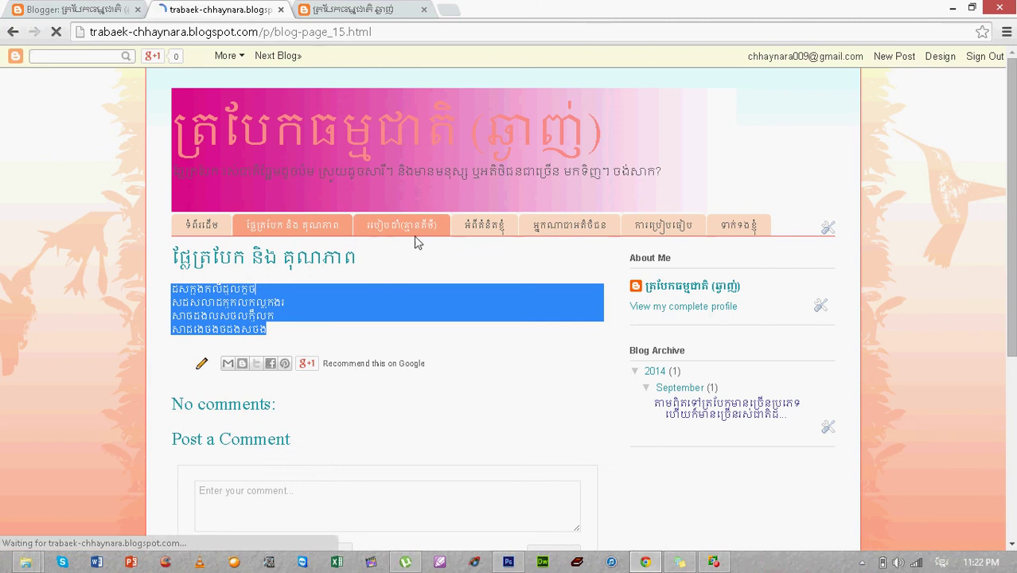
pyautogui.click(569, 232)
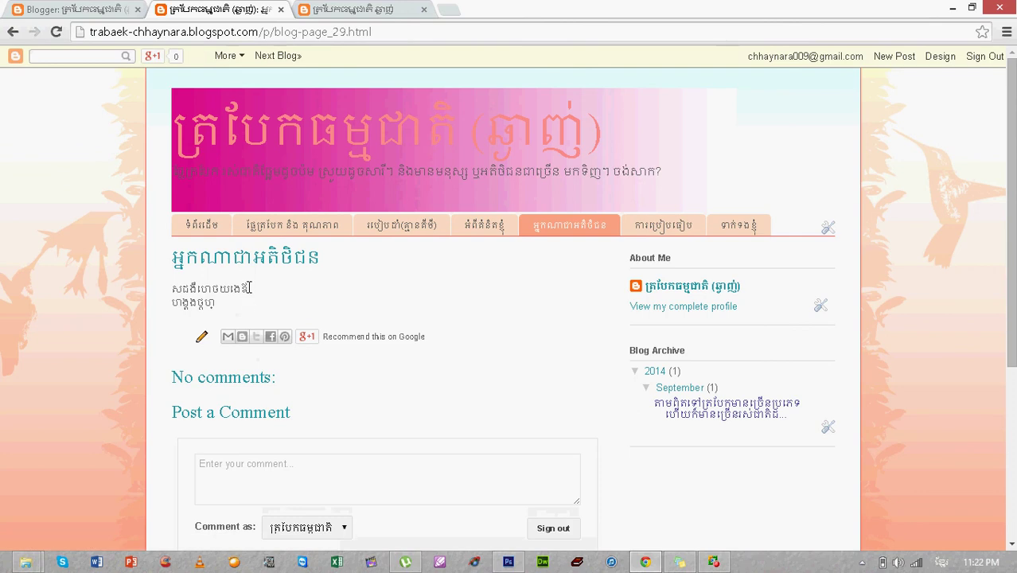
pyautogui.moveTo(250, 300); pyautogui.dragTo(186, 289)
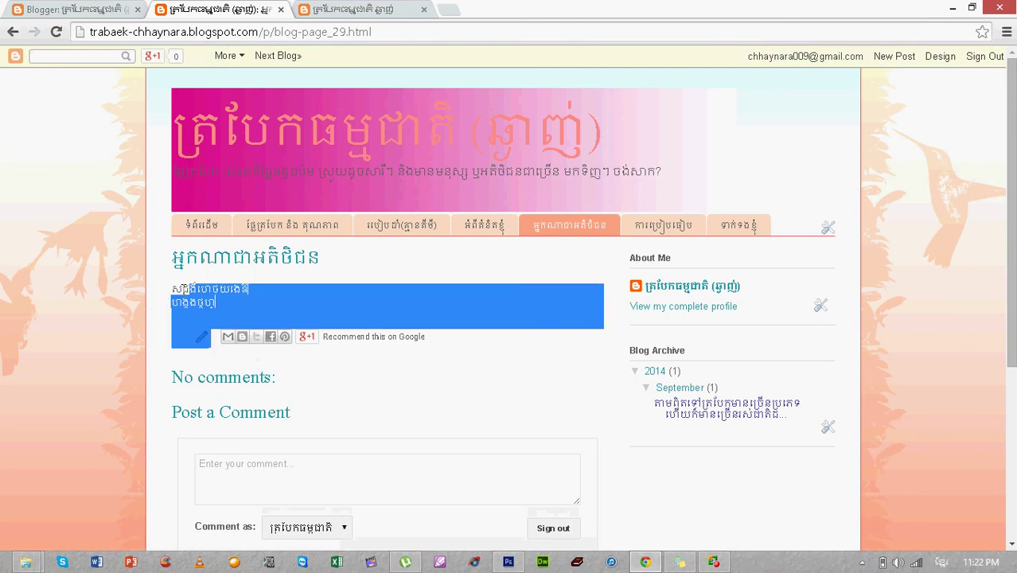
# Return to the blog home page and inspect the blog name and blogspot.com parts of the URL
pyautogui.click(204, 227)
pyautogui.scroll(-15, 306, 400)
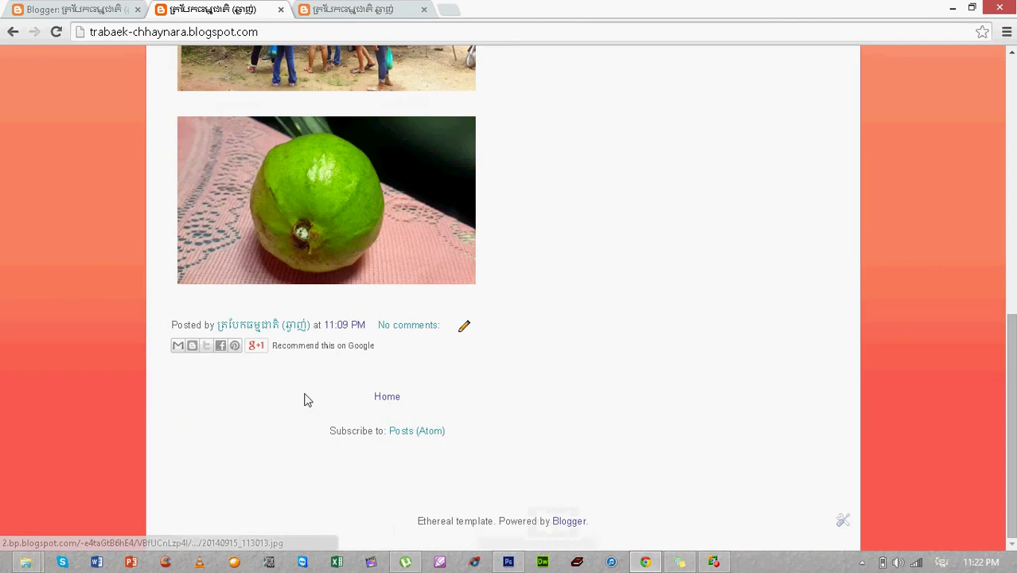
pyautogui.scroll(15, 306, 399)
pyautogui.scroll(-15, 306, 399)
pyautogui.scroll(14, 304, 397)
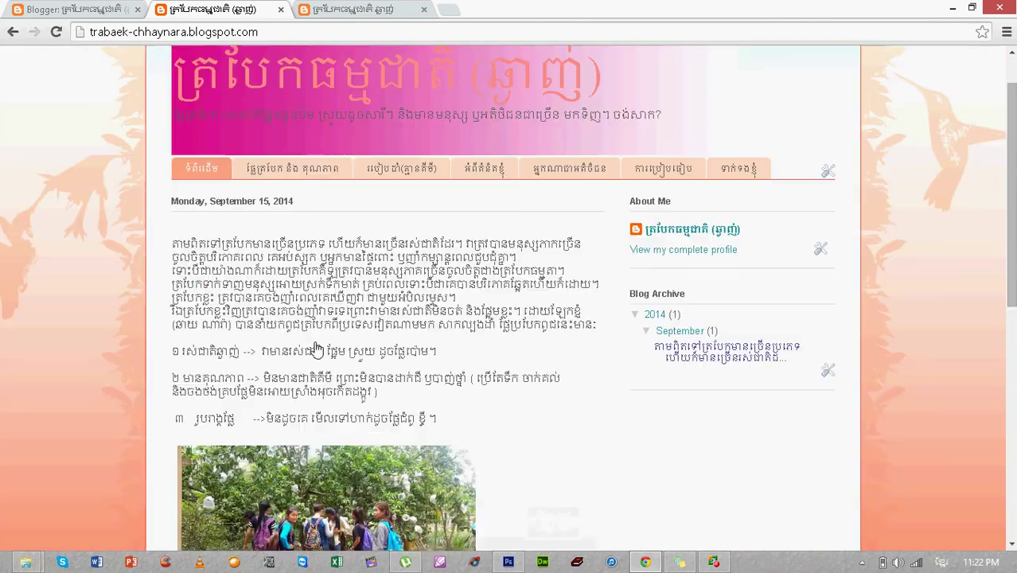
pyautogui.scroll(1, 315, 356)
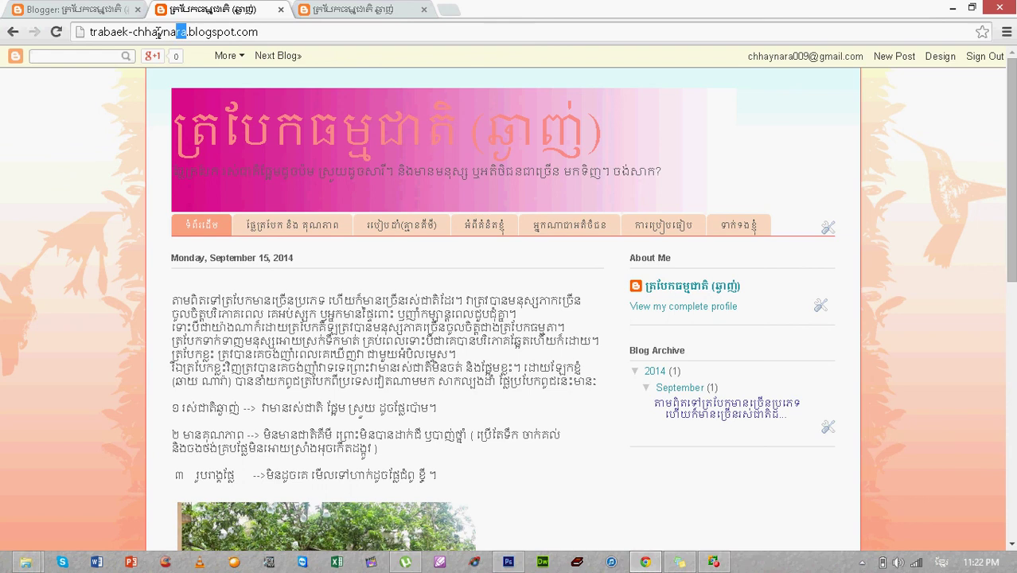
pyautogui.moveTo(186, 32); pyautogui.dragTo(88, 32)
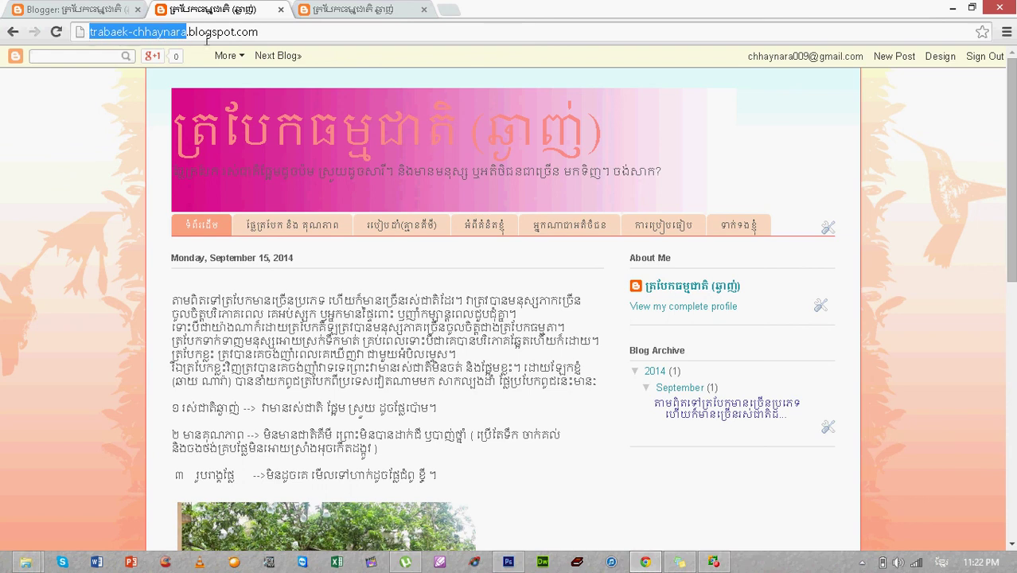
pyautogui.moveTo(190, 32); pyautogui.dragTo(270, 33)
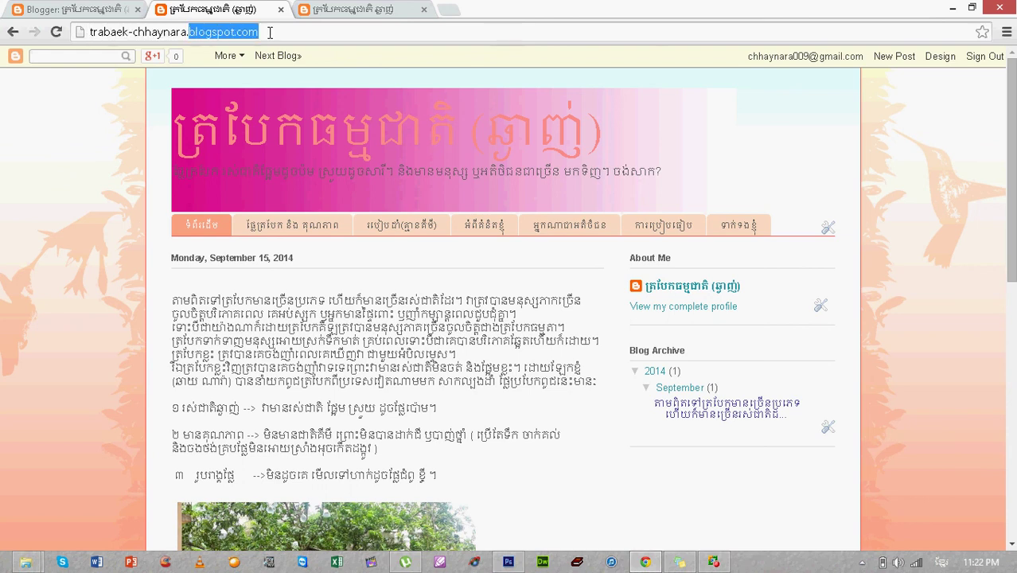
pyautogui.click(278, 33)
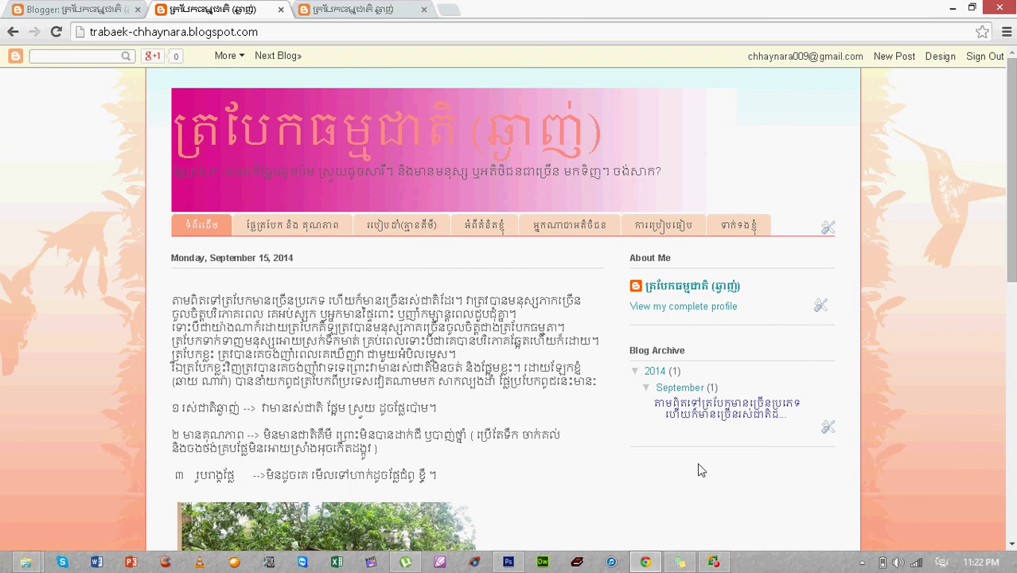
# Open a new Photoshop document dialog, try clearing the width, and cancel after an invalid-number warning
pyautogui.click(507, 562)
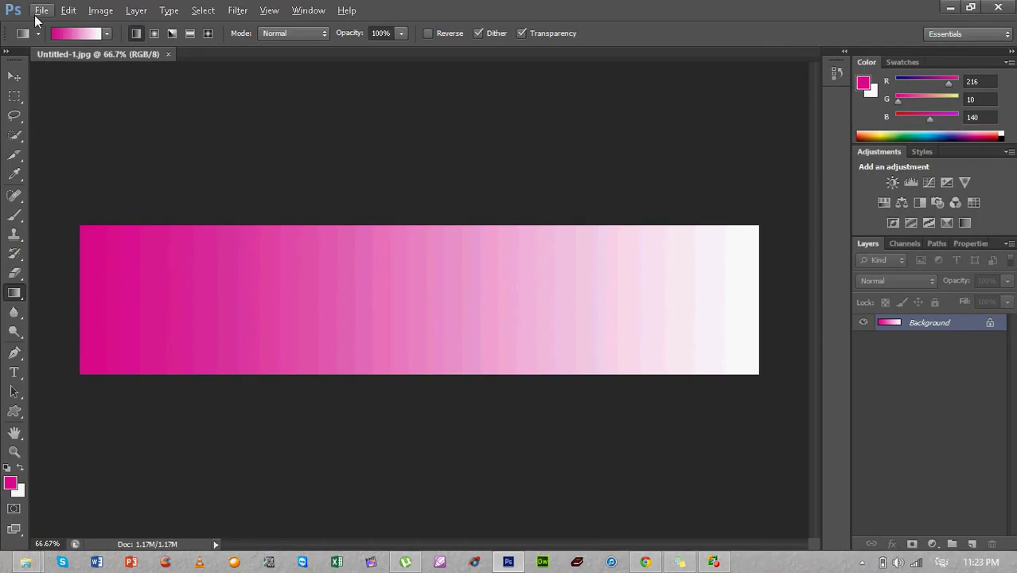
pyautogui.click(41, 11)
pyautogui.click(55, 28)
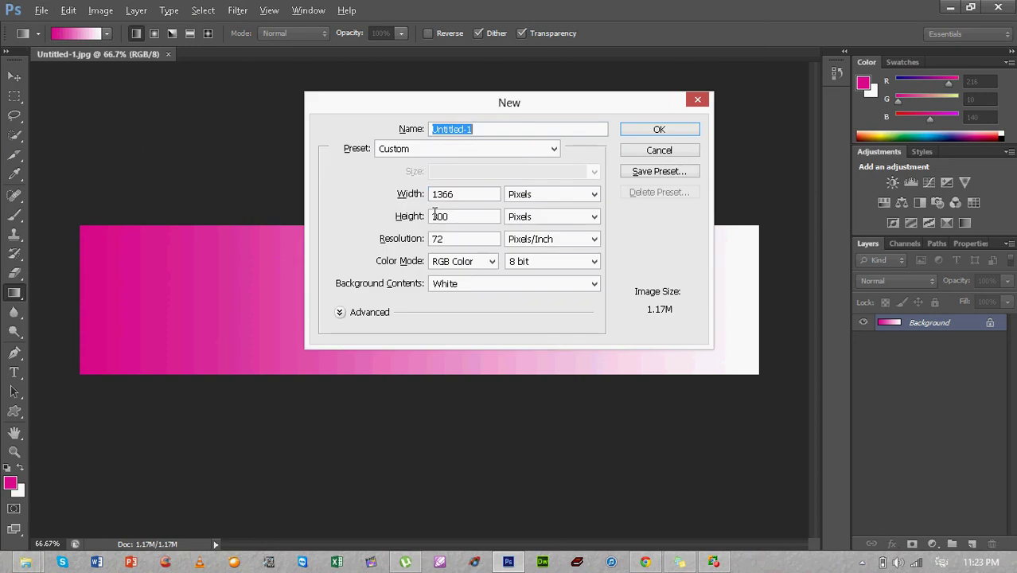
pyautogui.click(465, 198)
pyautogui.press('BackSpace')
pyautogui.press('BackSpace')
pyautogui.press('BackSpace')
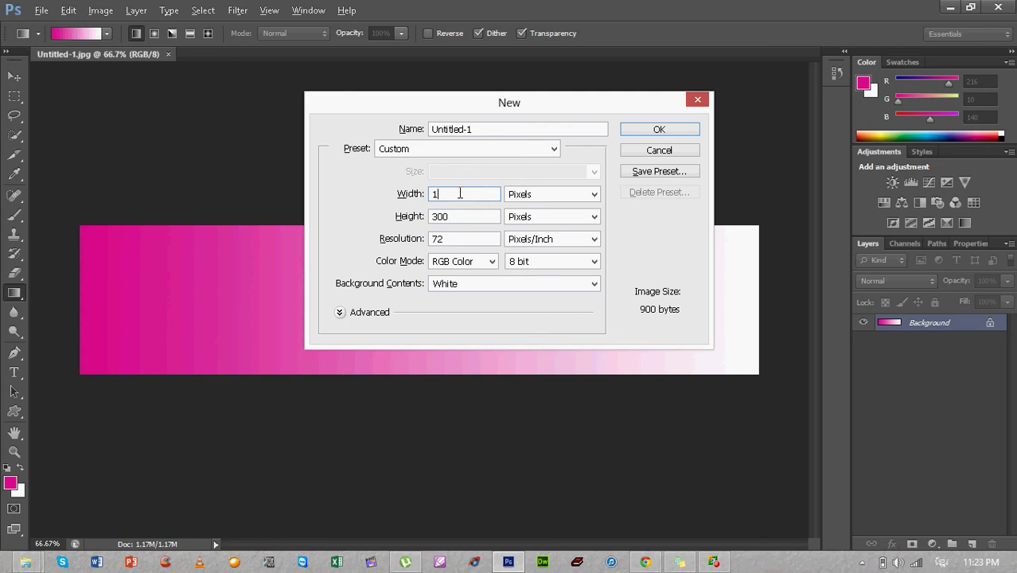
pyautogui.press('BackSpace')
pyautogui.click(546, 150)
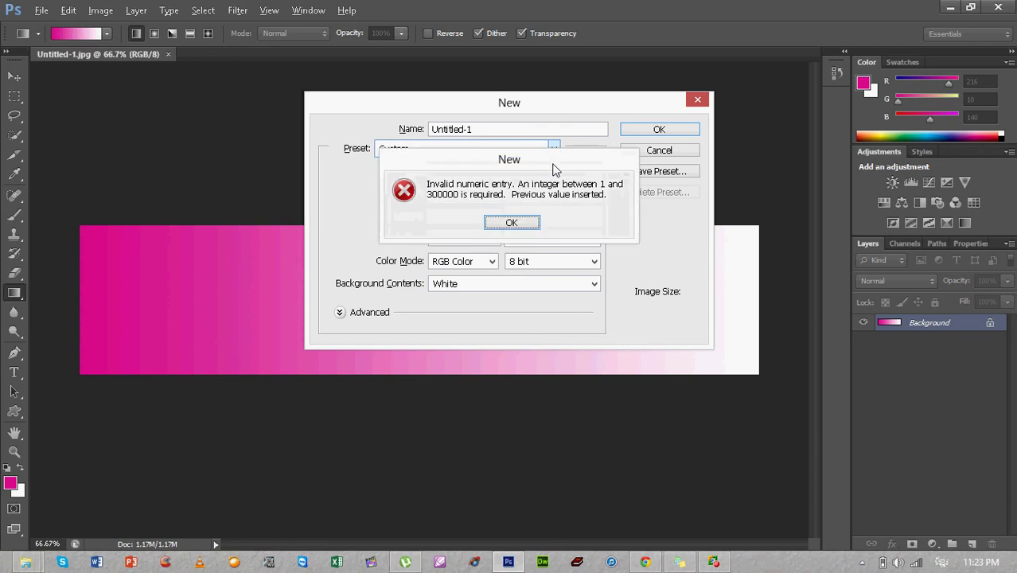
pyautogui.click(523, 226)
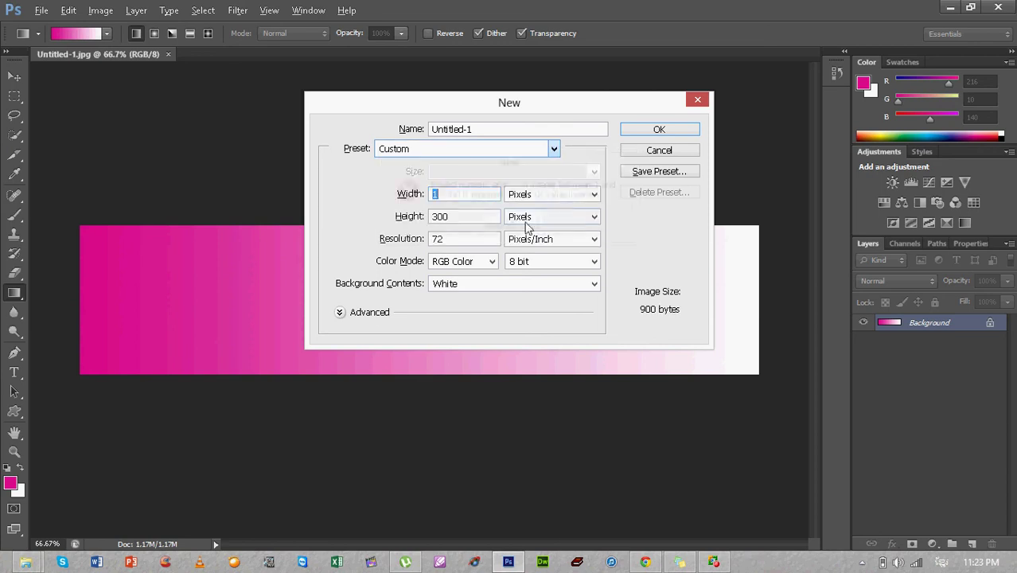
pyautogui.click(454, 195)
pyautogui.press('Escape')
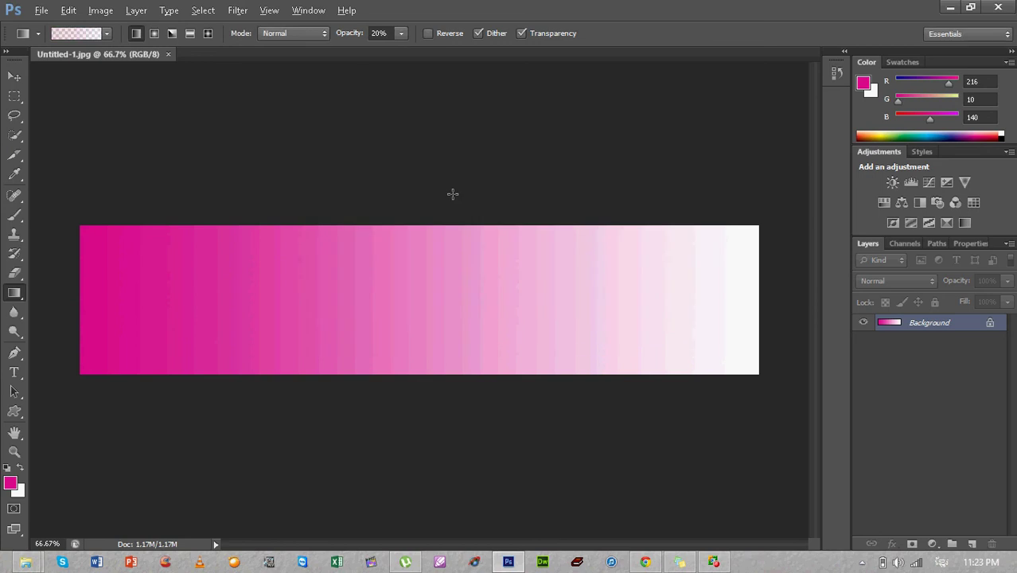
# Reopen the New document dialog and trim the width value to 1
pyautogui.click(40, 10)
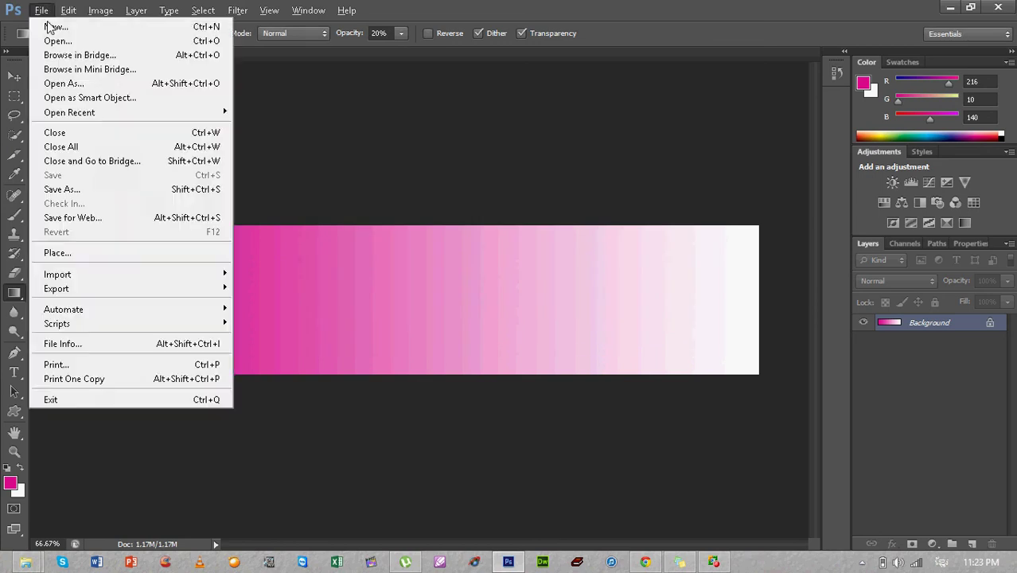
pyautogui.click(58, 28)
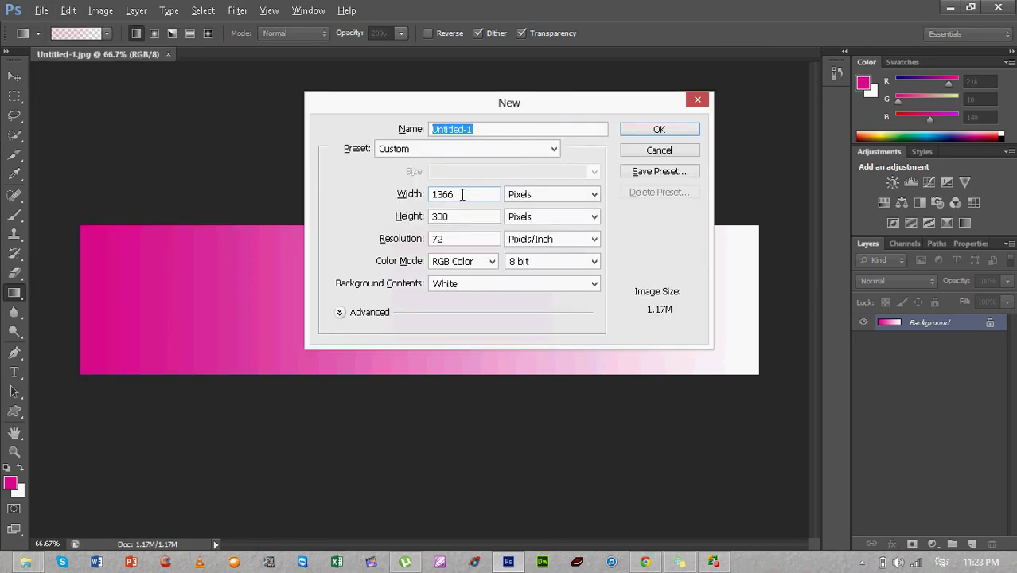
pyautogui.click(461, 194)
pyautogui.press('BackSpace')
pyautogui.press('BackSpace')
pyautogui.press('BackSpace')
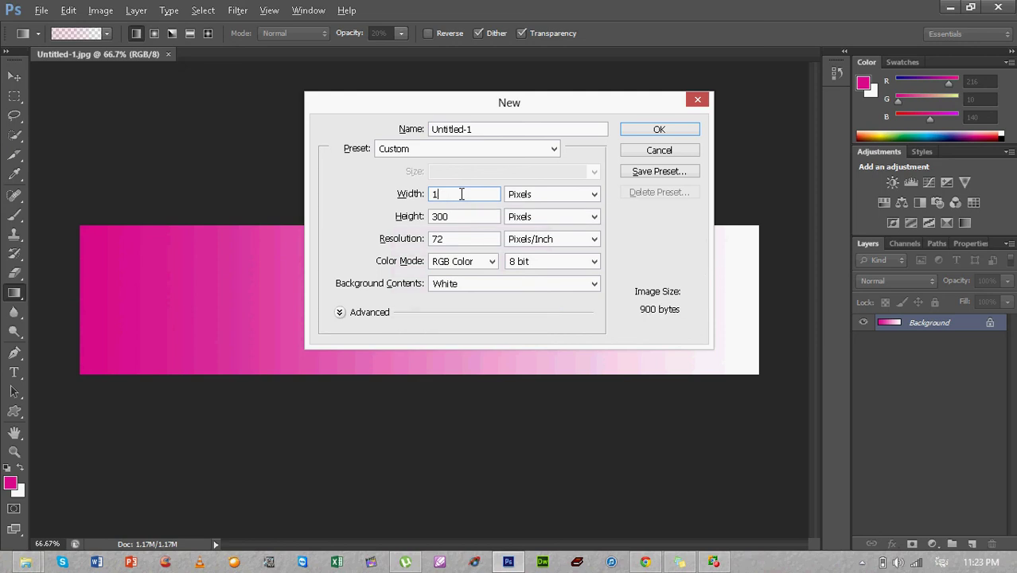
pyautogui.moveTo(471, 129); pyautogui.dragTo(431, 129)
pyautogui.write('ಚಜಜಜ')
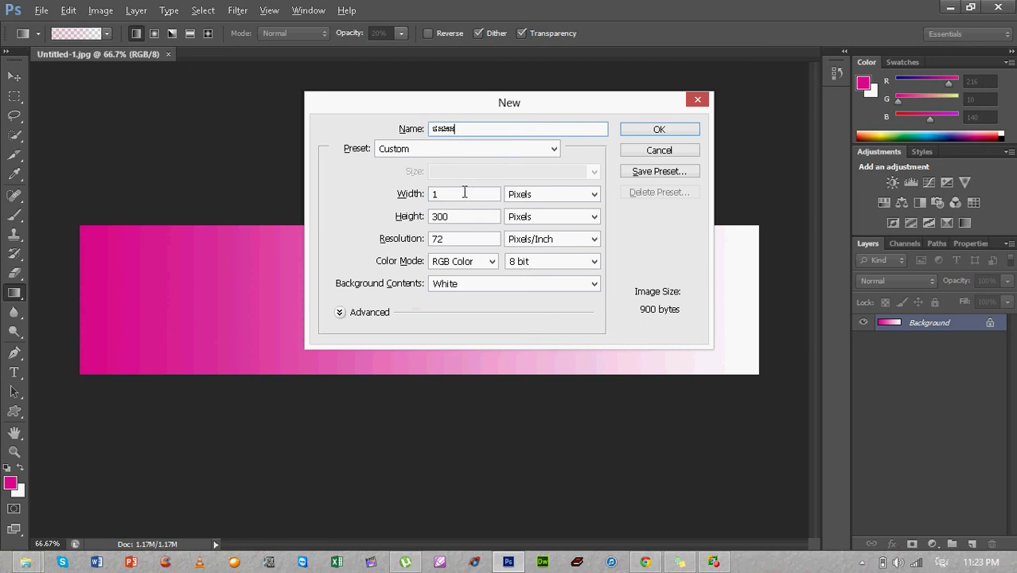
pyautogui.click(462, 194)
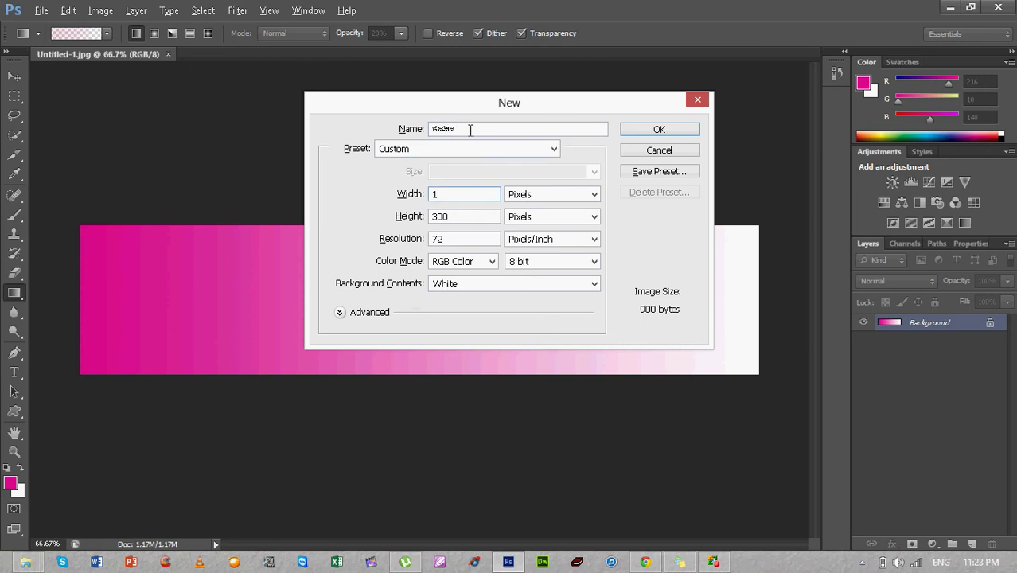
# Name the document 'fdhgr', set it to 1500 × 400 pixels, and create it
pyautogui.moveTo(470, 128); pyautogui.dragTo(416, 125)
pyautogui.write('fdhgr')
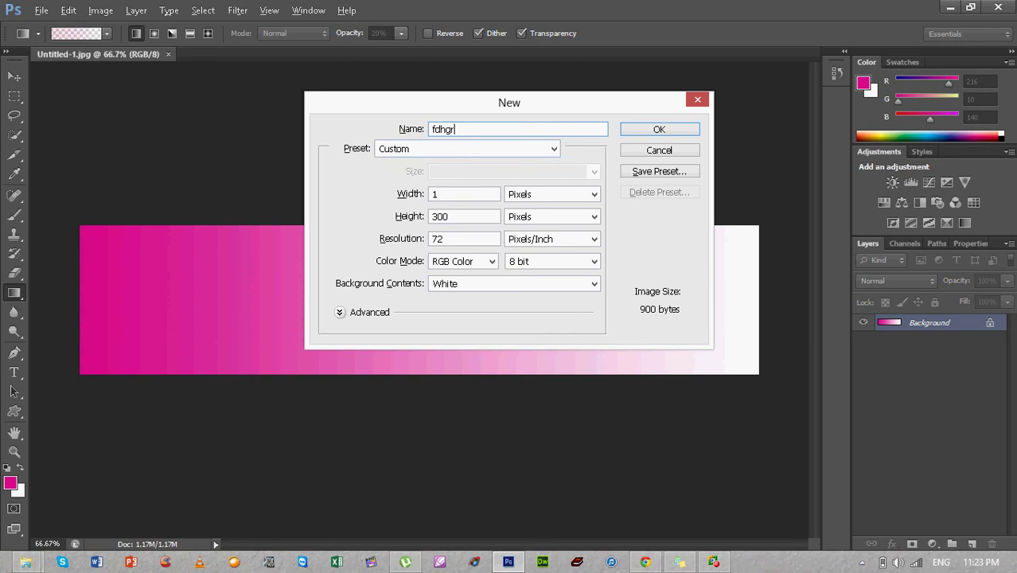
pyautogui.click(459, 194)
pyautogui.write('500')
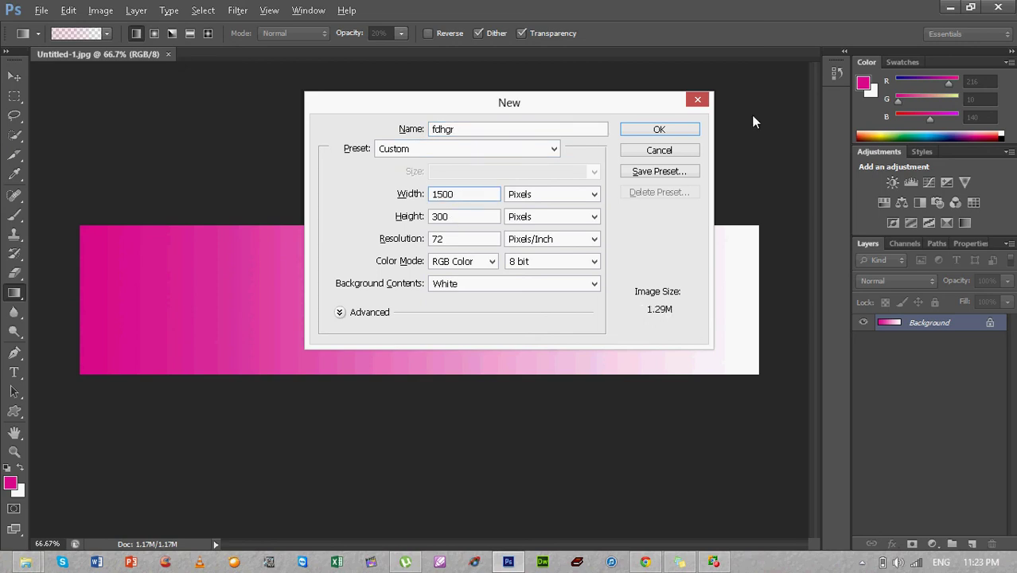
pyautogui.click(423, 218)
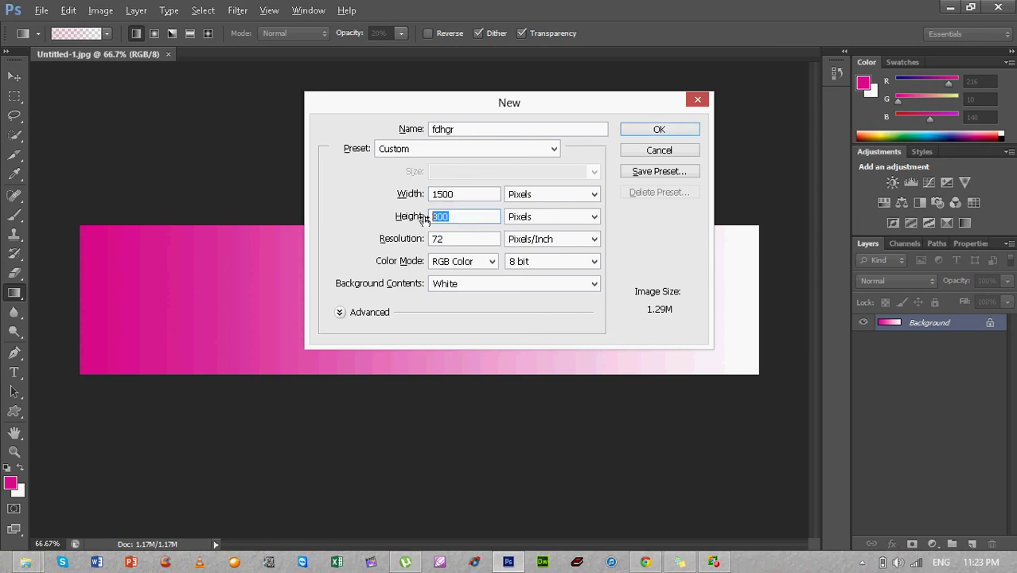
pyautogui.write('400')
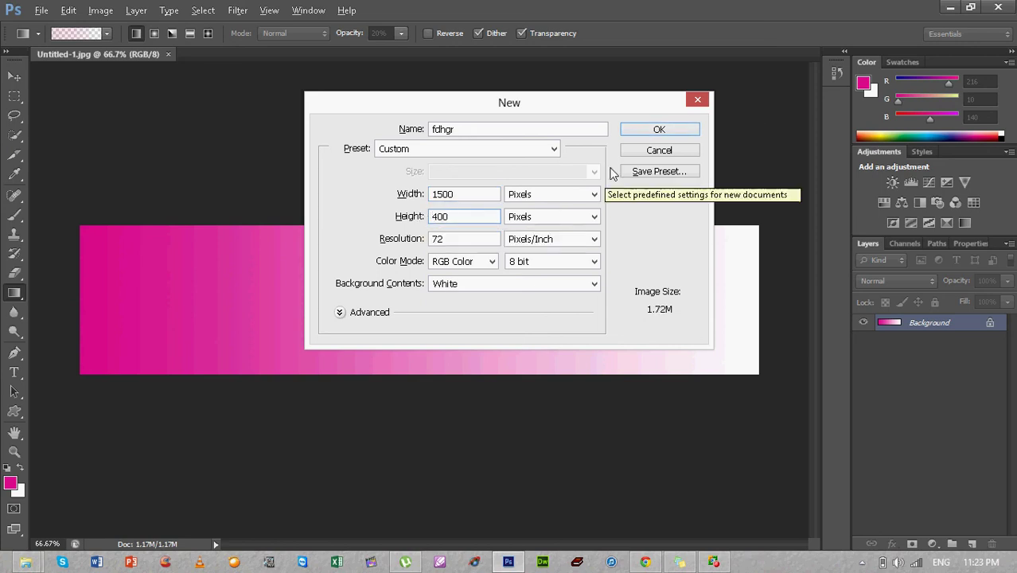
pyautogui.click(657, 130)
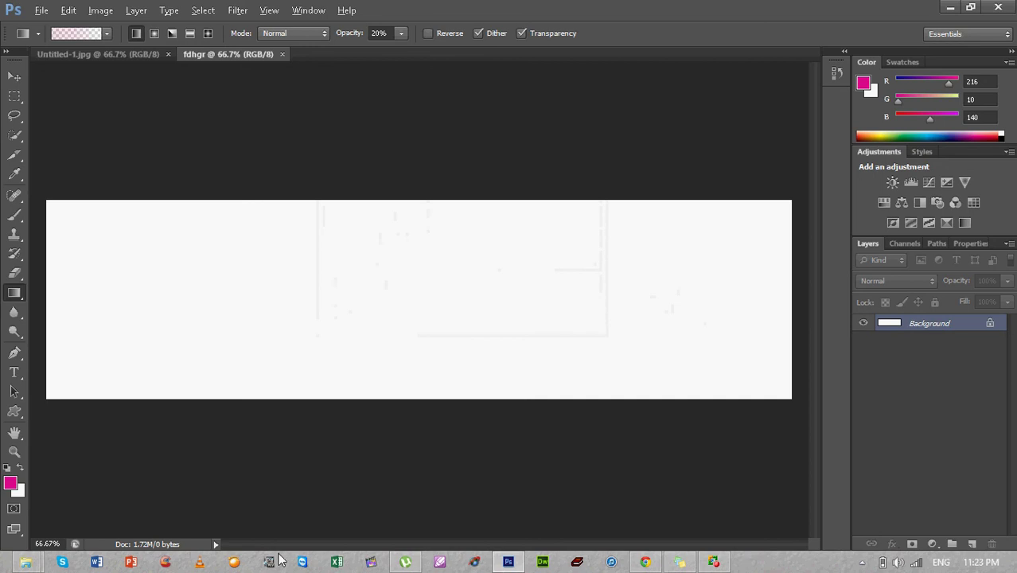
# Pick a bright green foreground and draw two left-to-right green-to-white gradients across the canvas
pyautogui.click(904, 133)
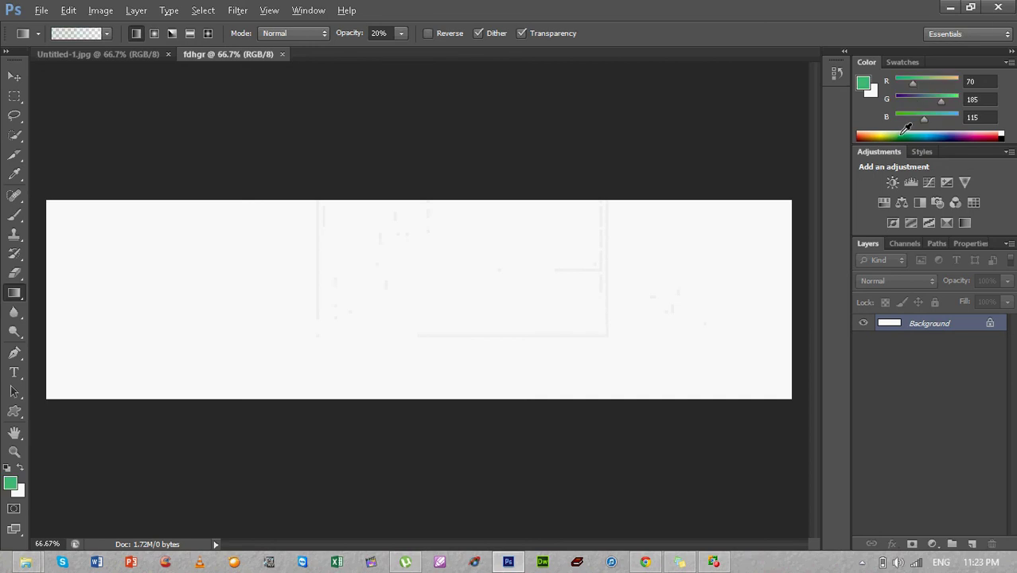
pyautogui.click(868, 87)
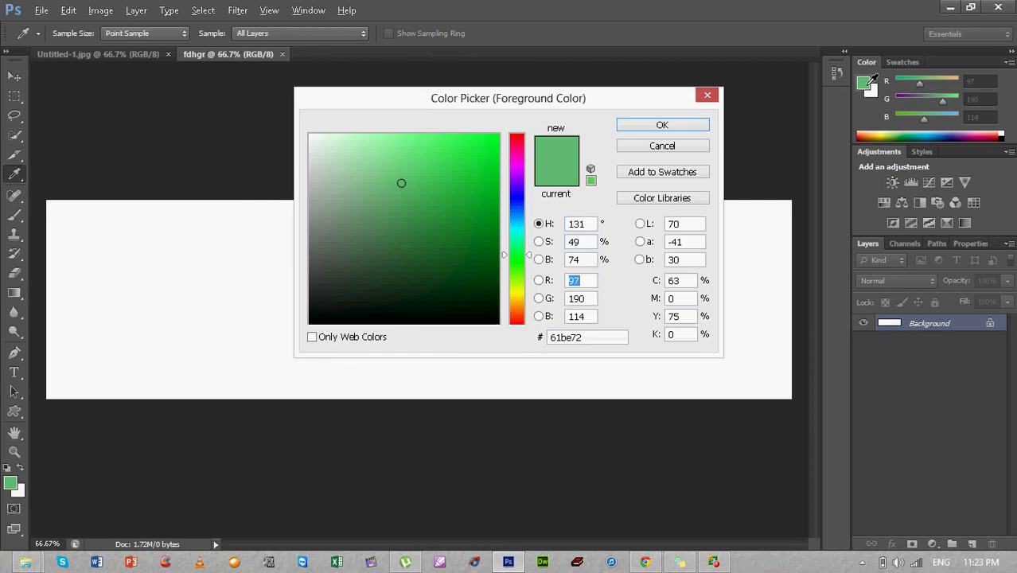
pyautogui.click(463, 142)
pyautogui.click(656, 127)
pyautogui.press('g')
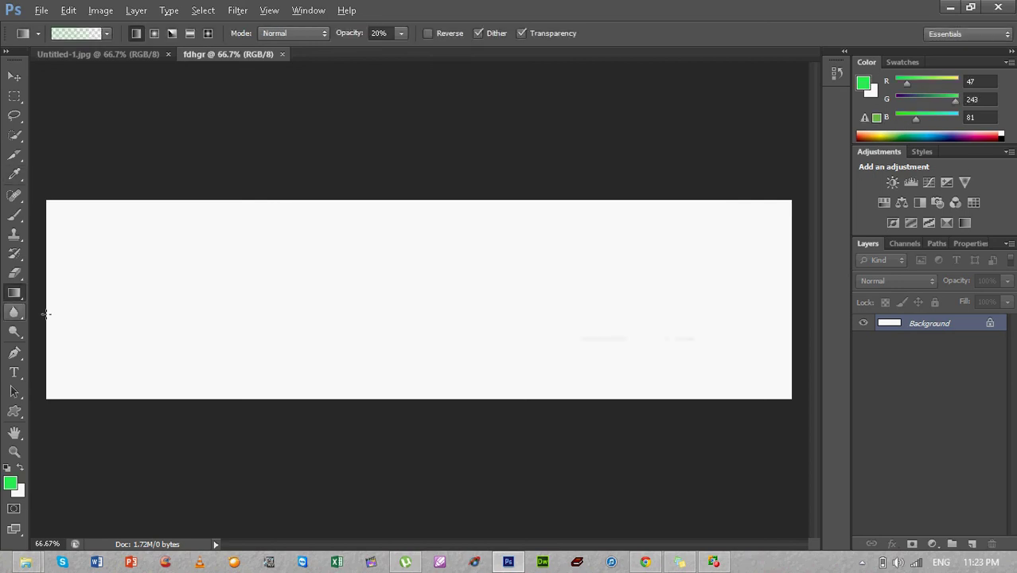
pyautogui.moveTo(47, 303); pyautogui.dragTo(786, 302)
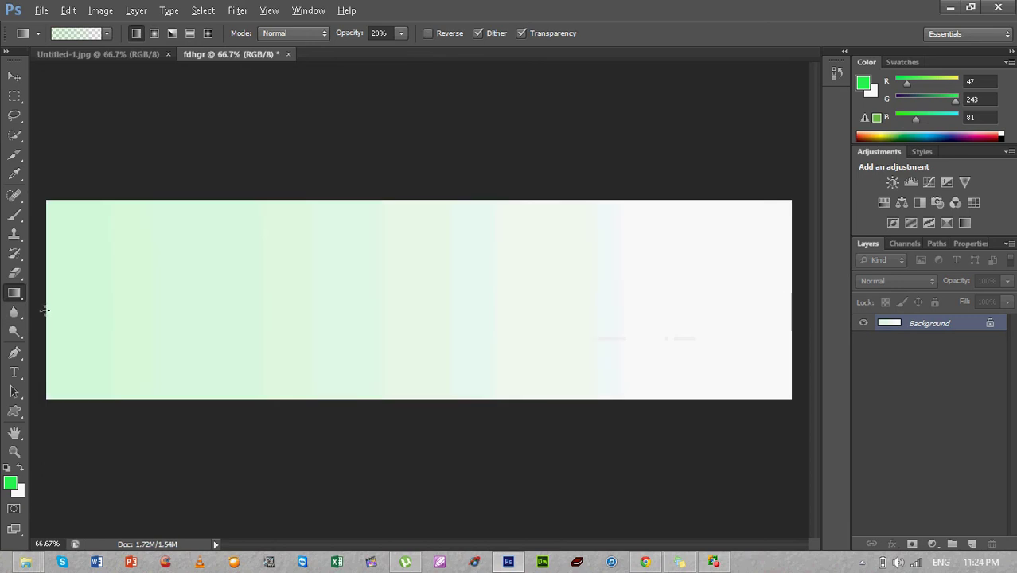
pyautogui.moveTo(46, 310); pyautogui.dragTo(789, 309)
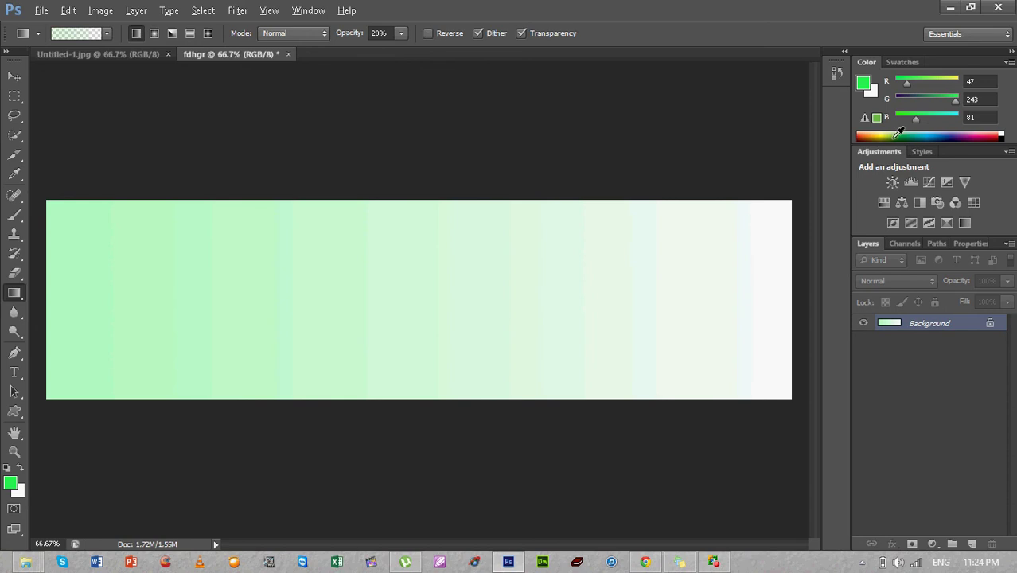
# Switch to a stronger green (08bd28), redraw the gradient twice, and start Save As
pyautogui.click(863, 83)
pyautogui.click(481, 165)
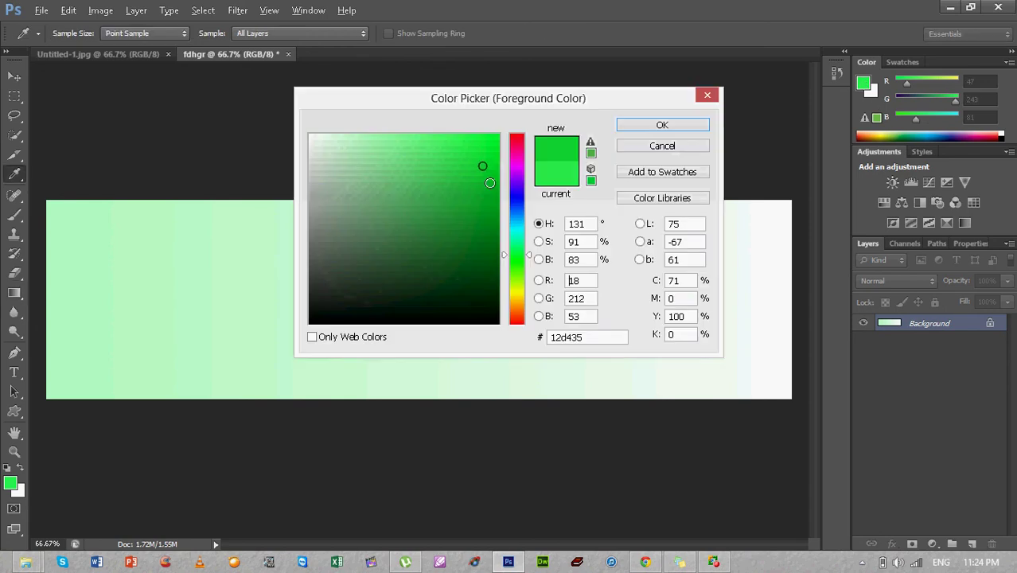
pyautogui.click(490, 184)
pyautogui.click(659, 128)
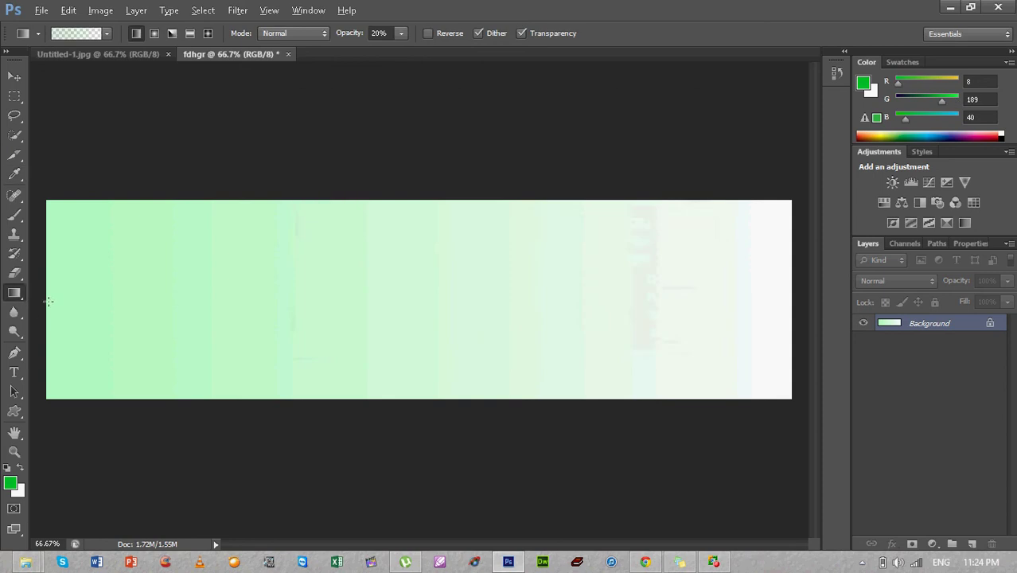
pyautogui.moveTo(48, 301); pyautogui.dragTo(721, 301)
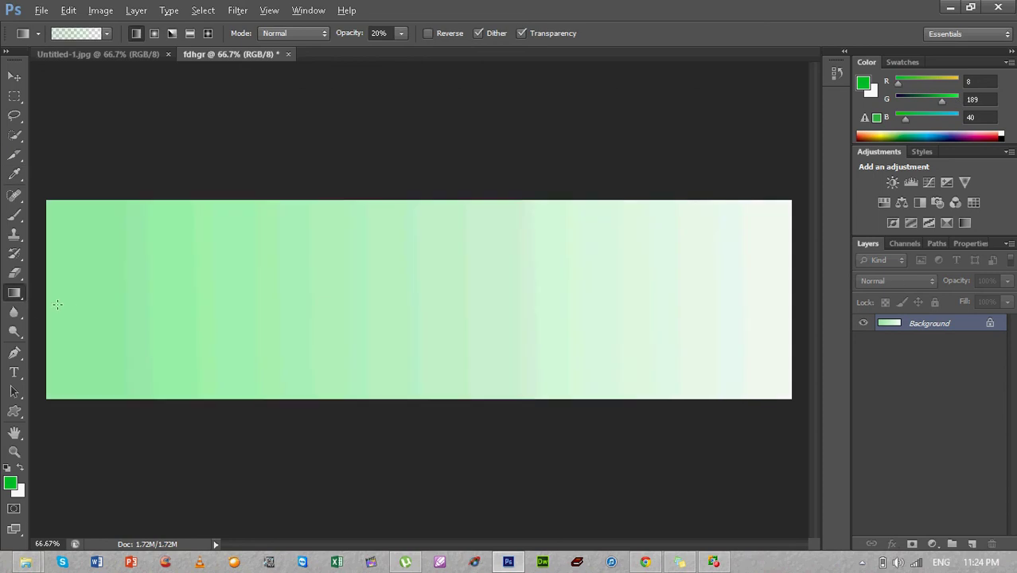
pyautogui.moveTo(48, 303); pyautogui.dragTo(796, 291)
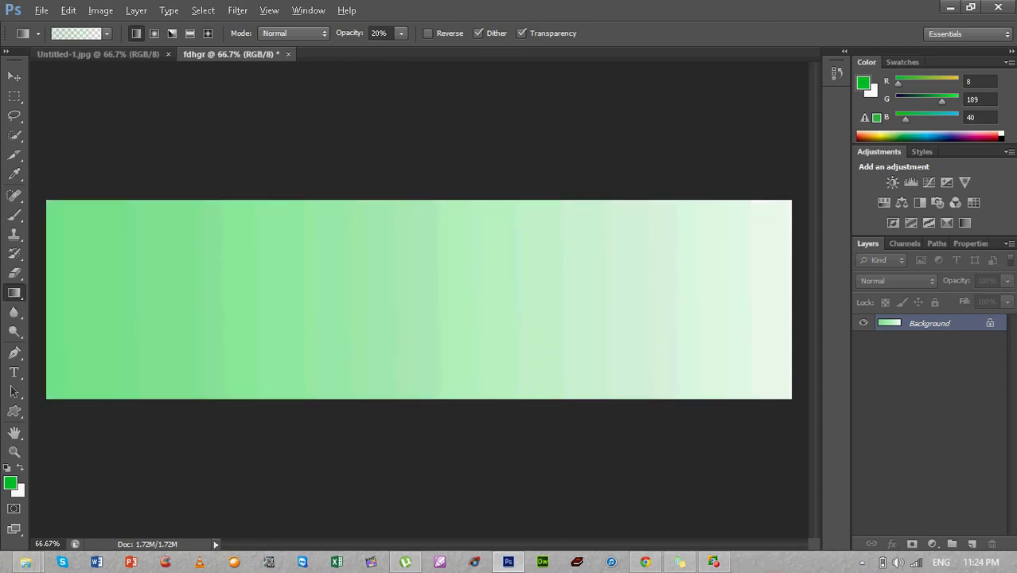
pyautogui.hotkey('ctrl', 'shift', 's')
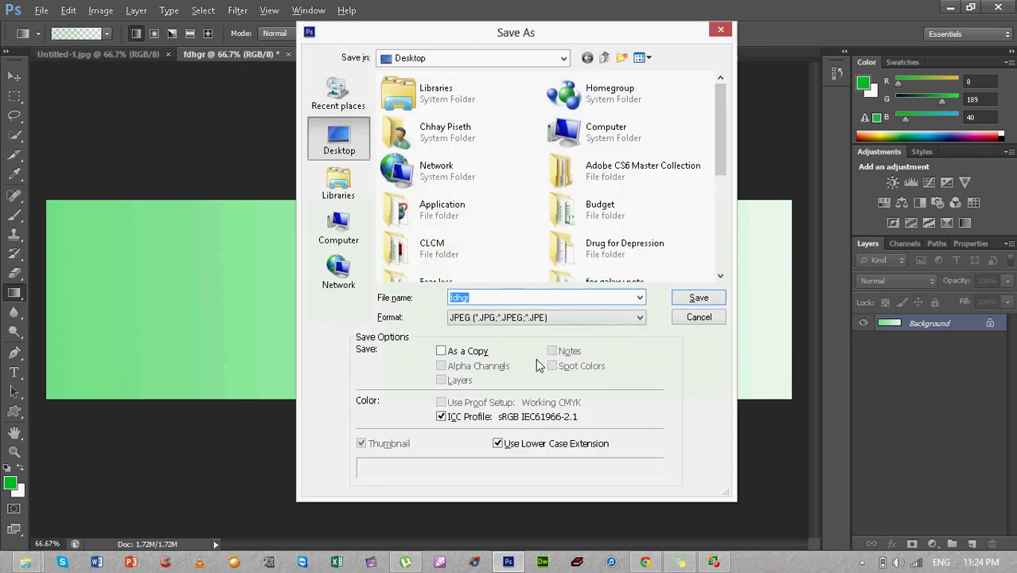
# Try overwriting the existing Untitled-1 image and dismiss the could-not-save error
pyautogui.moveTo(717, 153); pyautogui.dragTo(726, 275)
pyautogui.click(609, 266)
pyautogui.click(698, 297)
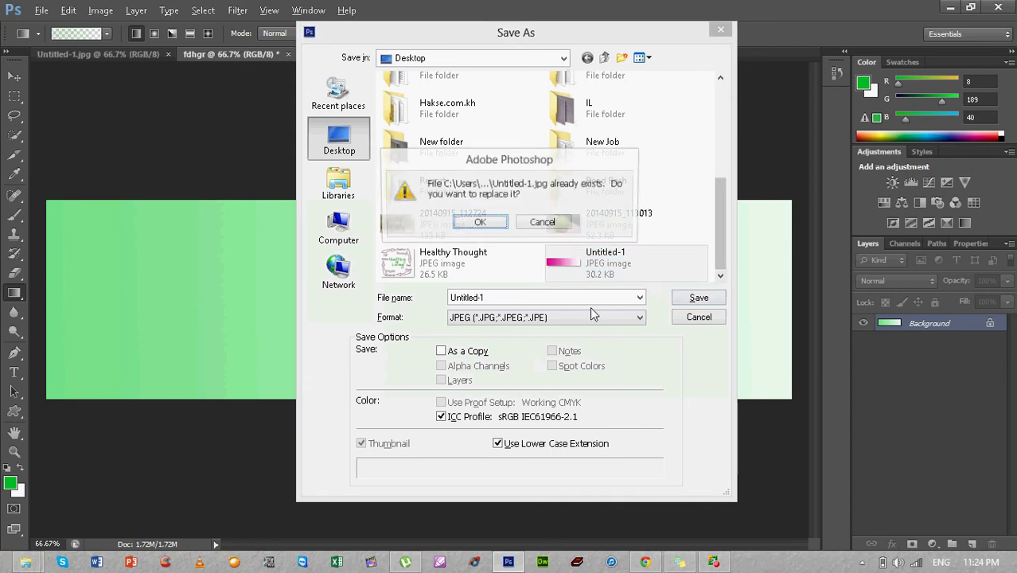
pyautogui.click(469, 229)
pyautogui.click(532, 230)
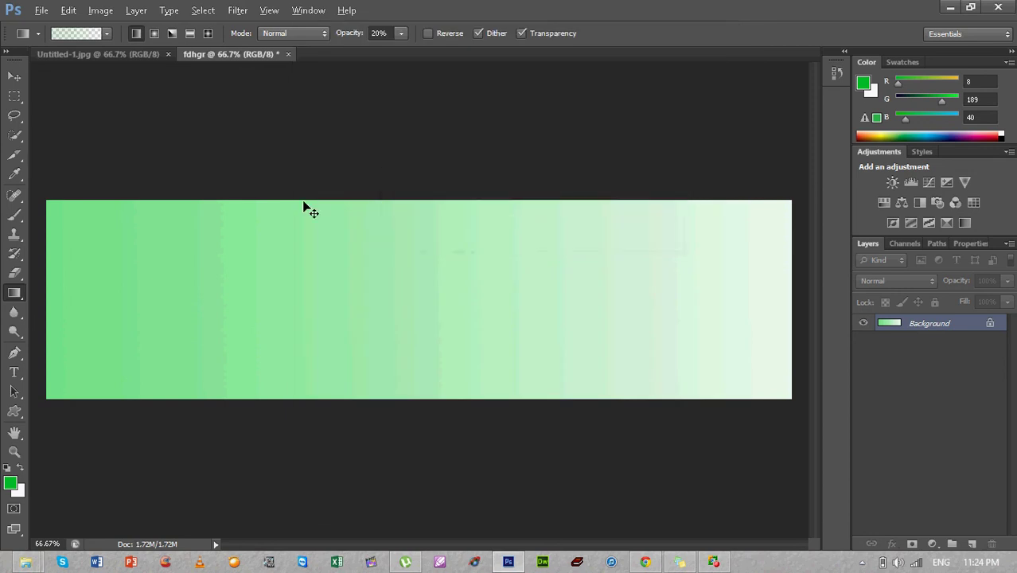
# Save the banner as a new JPEG named 'dfgdsfdrjyfdf' with default quality, then minimize Photoshop
pyautogui.hotkey('ctrl', 'shift', 's')
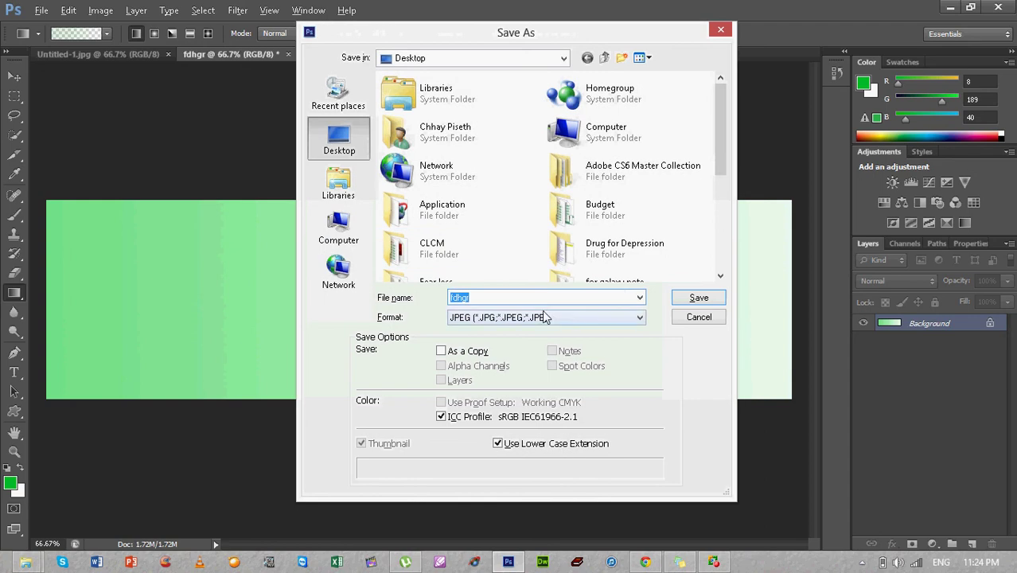
pyautogui.write('dfgdsfdrjyfdf')
pyautogui.click(697, 297)
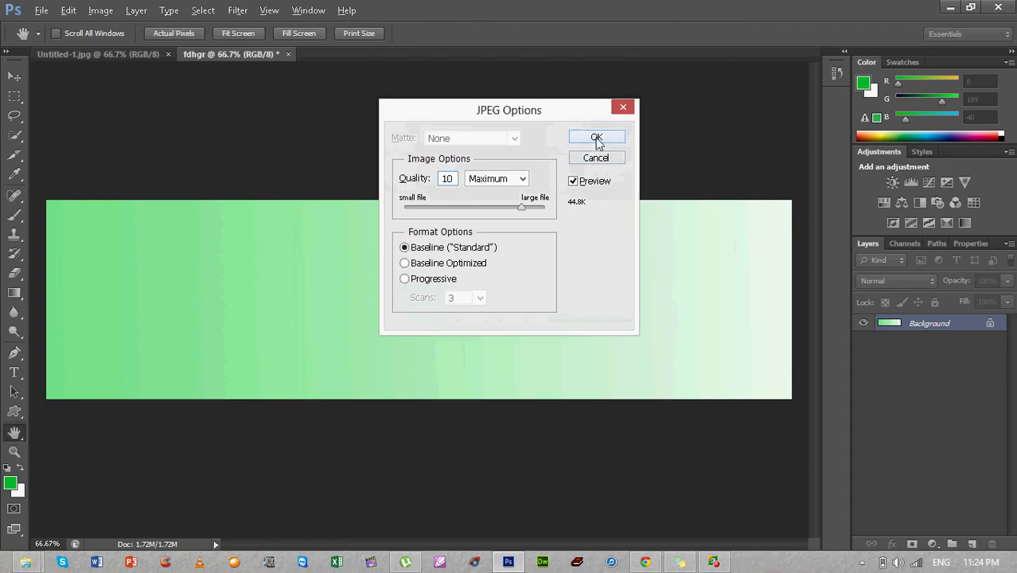
pyautogui.click(593, 137)
pyautogui.click(507, 562)
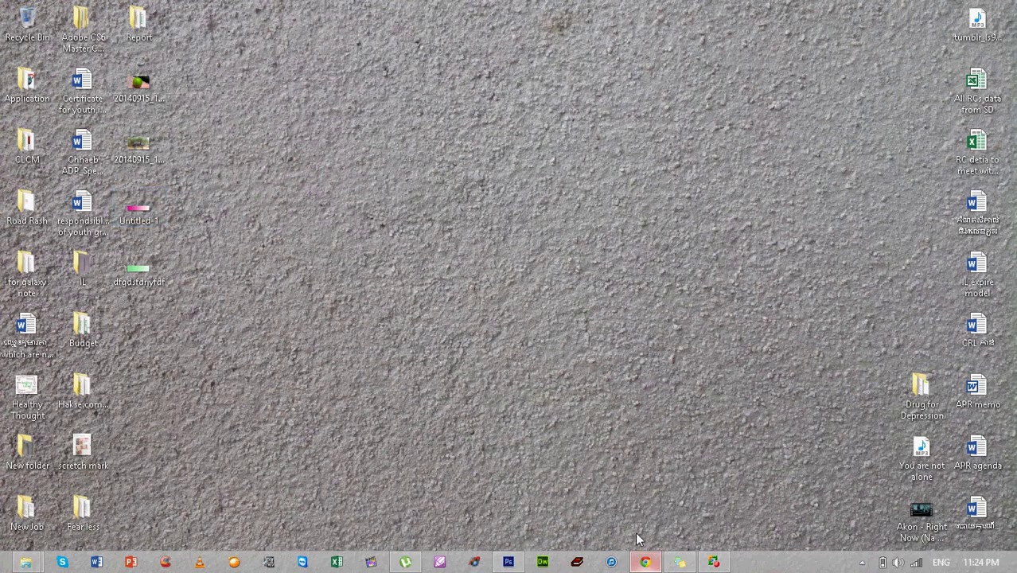
# On the Layout page, edit the Header gadget and remove its pink gradient image
pyautogui.click(645, 561)
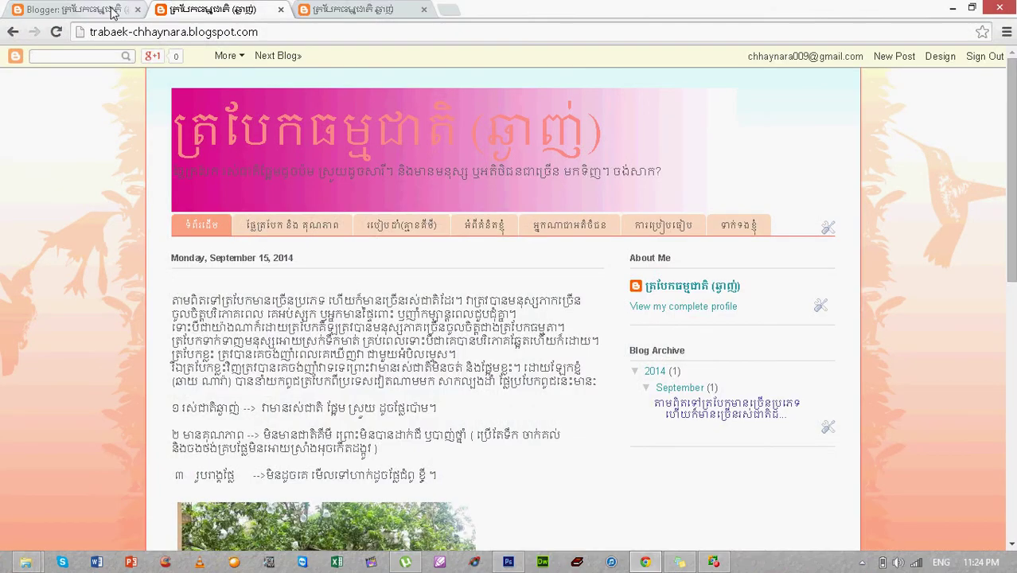
pyautogui.click(80, 10)
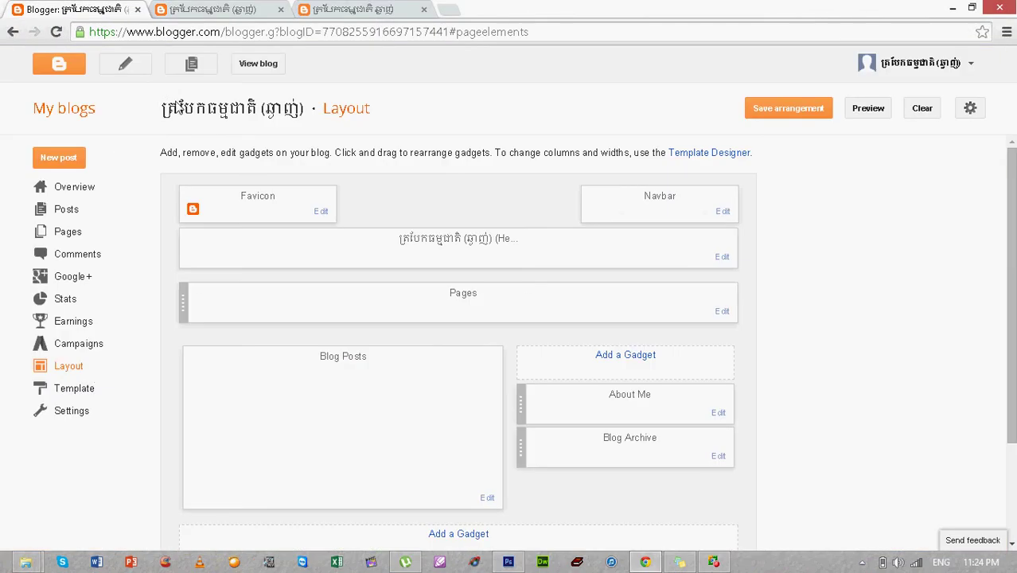
pyautogui.click(723, 258)
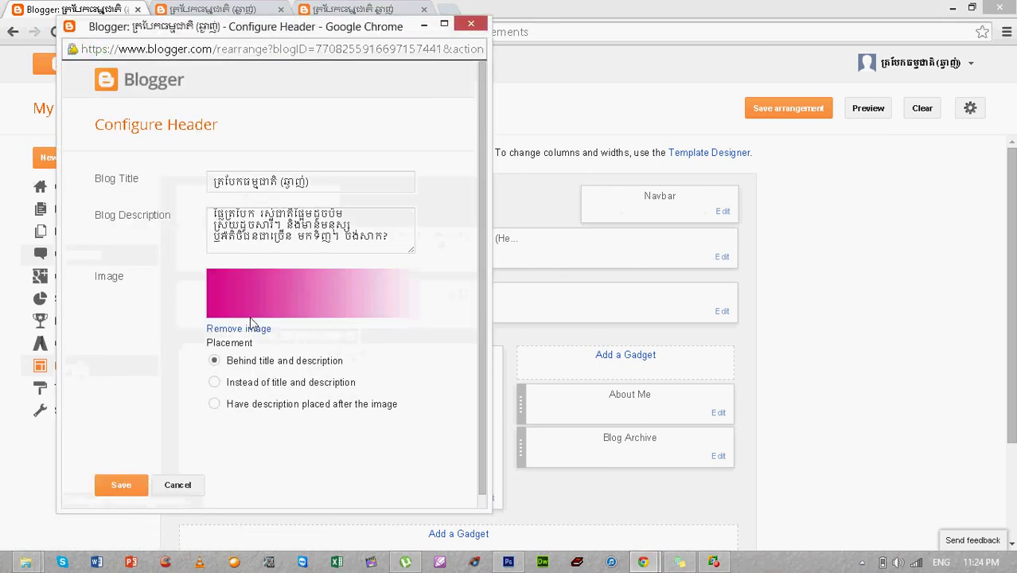
pyautogui.click(250, 327)
# Upload the green gradient JPEG as the new header image and save the gadget
pyautogui.click(259, 293)
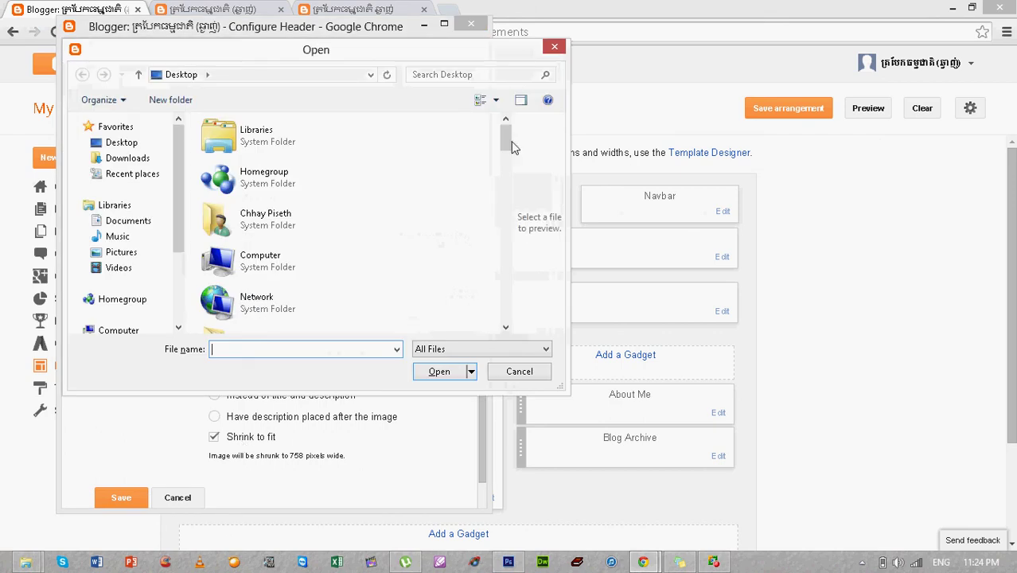
pyautogui.moveTo(507, 145); pyautogui.dragTo(509, 248)
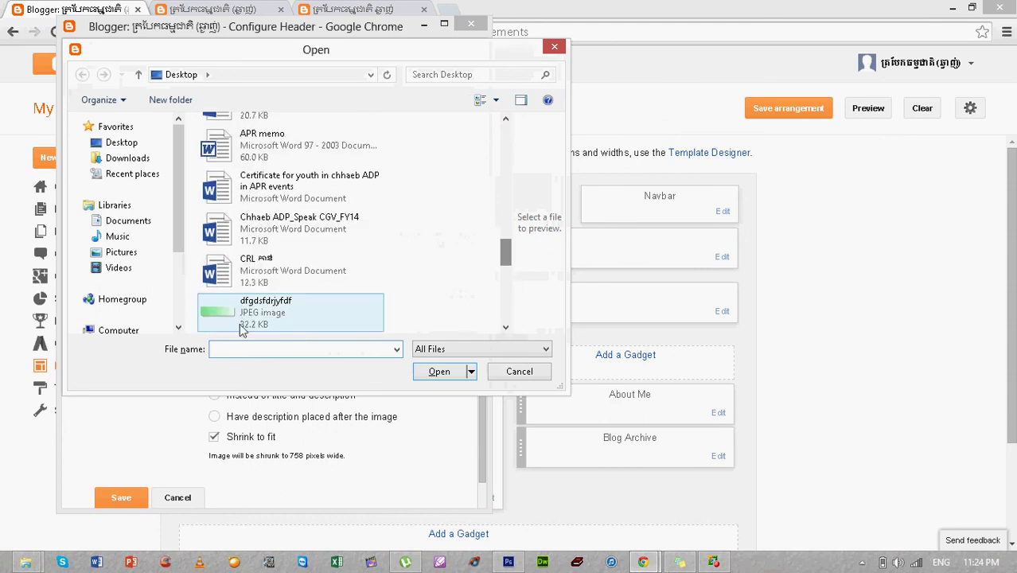
pyautogui.doubleClick(237, 317)
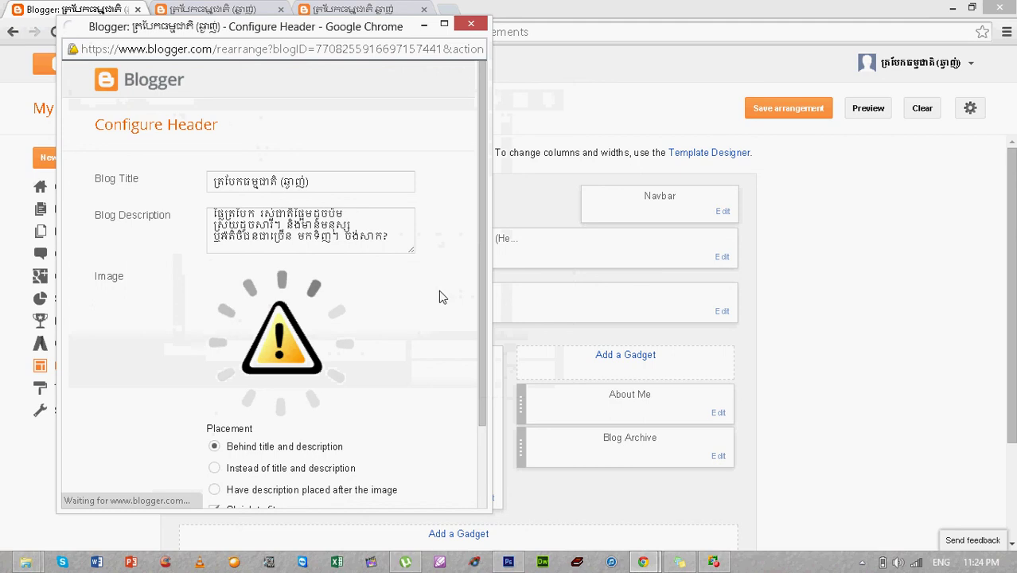
pyautogui.moveTo(486, 243); pyautogui.dragTo(453, 345)
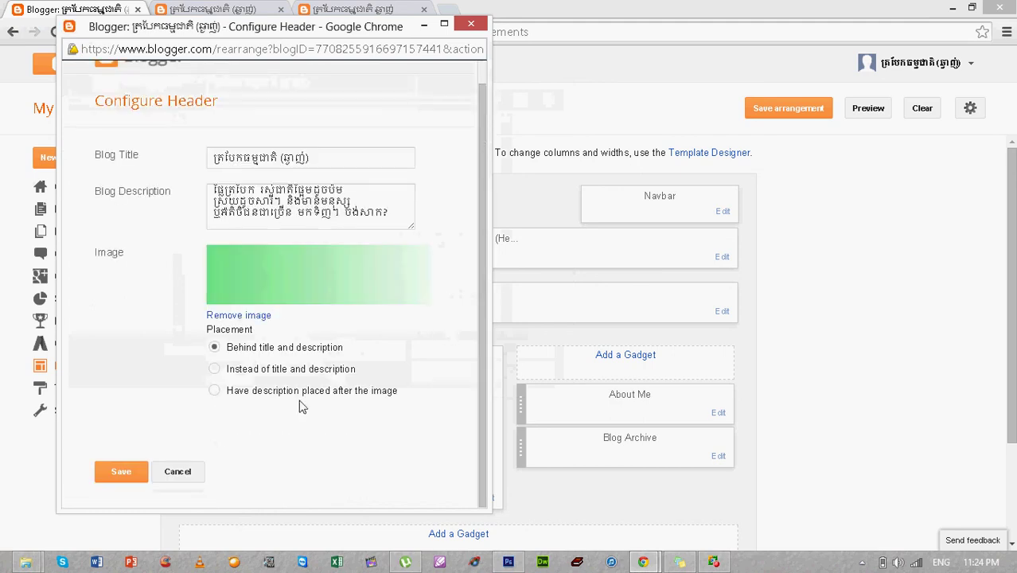
pyautogui.click(125, 472)
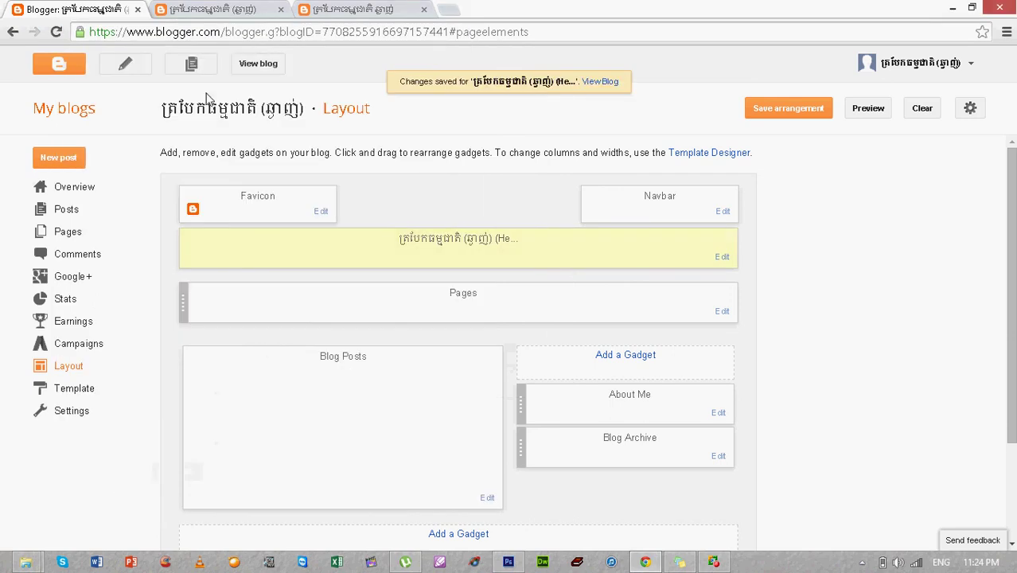
# Reload the live blog to check the green gradient banner, then close the extra blog tab
pyautogui.click(219, 9)
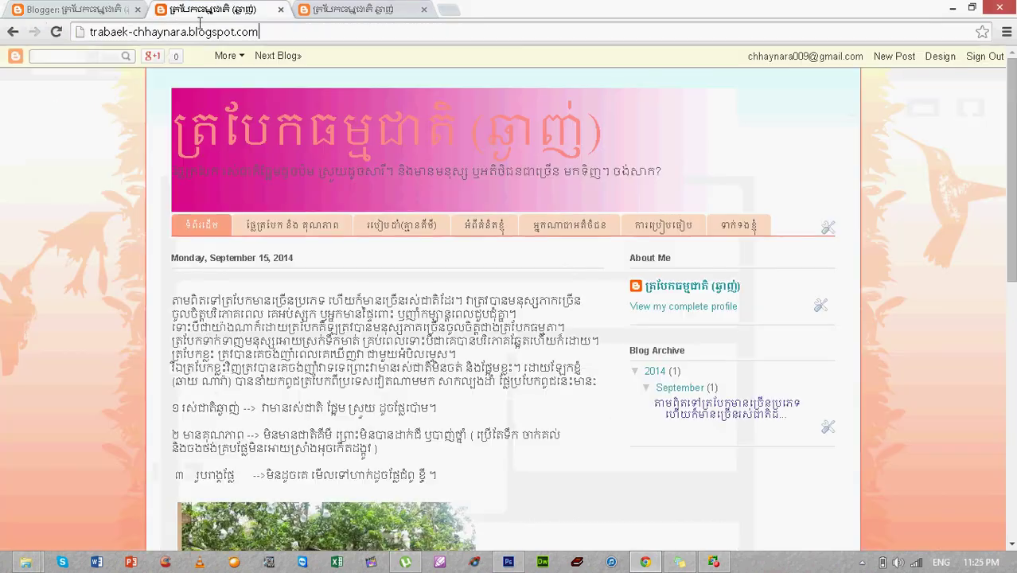
pyautogui.click(56, 31)
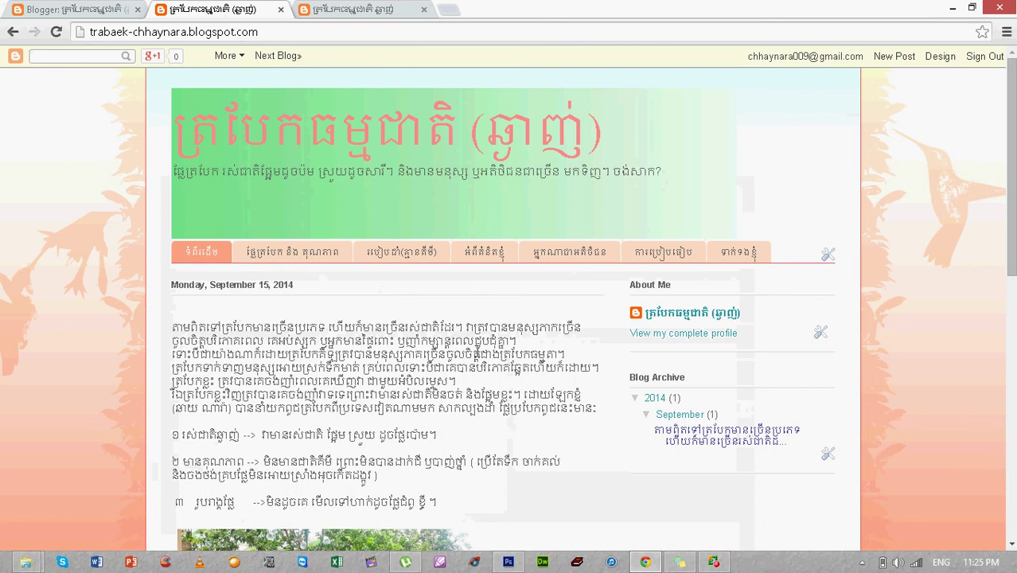
pyautogui.scroll(-1, 466, 350)
pyautogui.scroll(1, 466, 350)
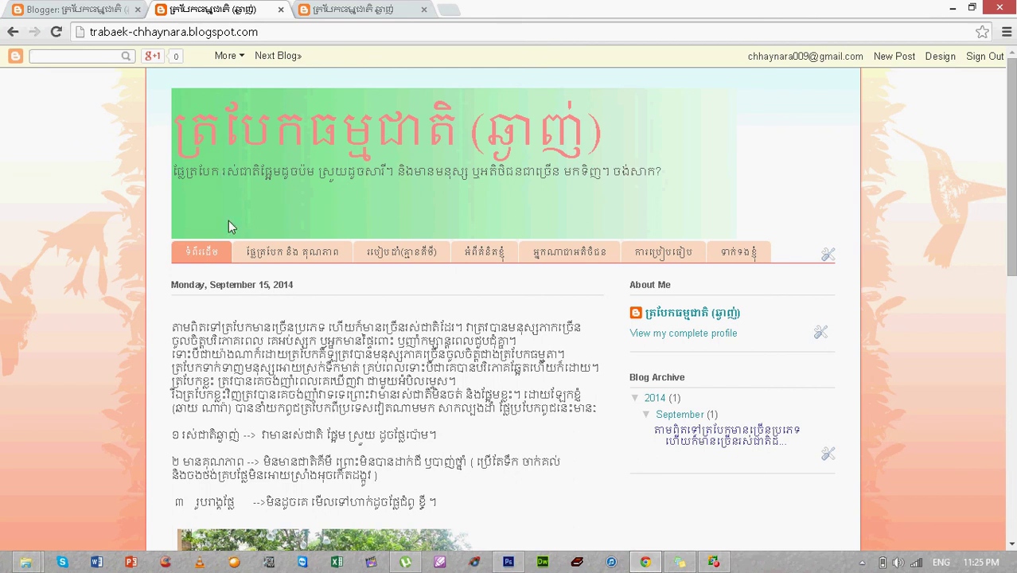
pyautogui.scroll(-8, 359, 363)
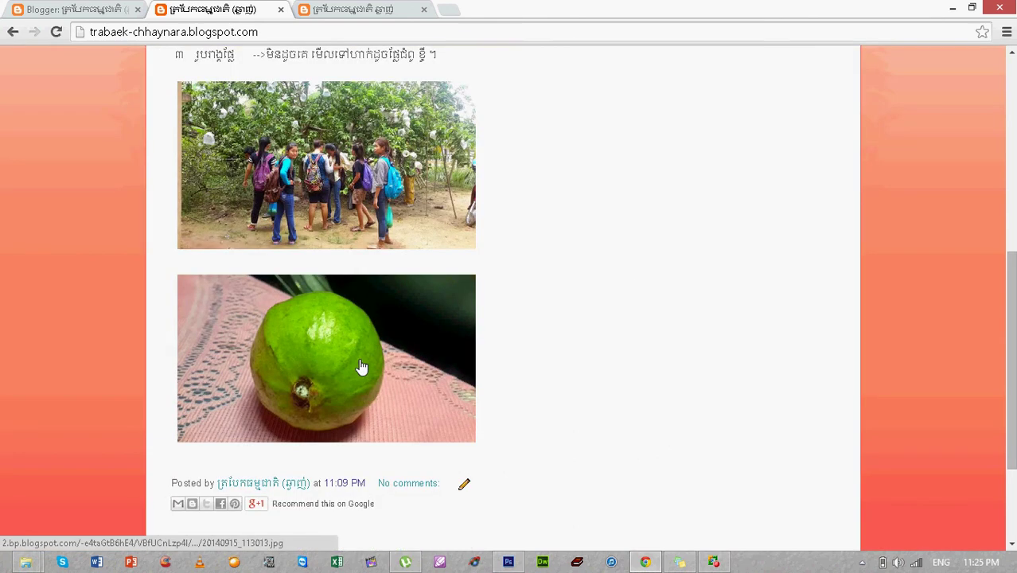
pyautogui.scroll(8, 370, 350)
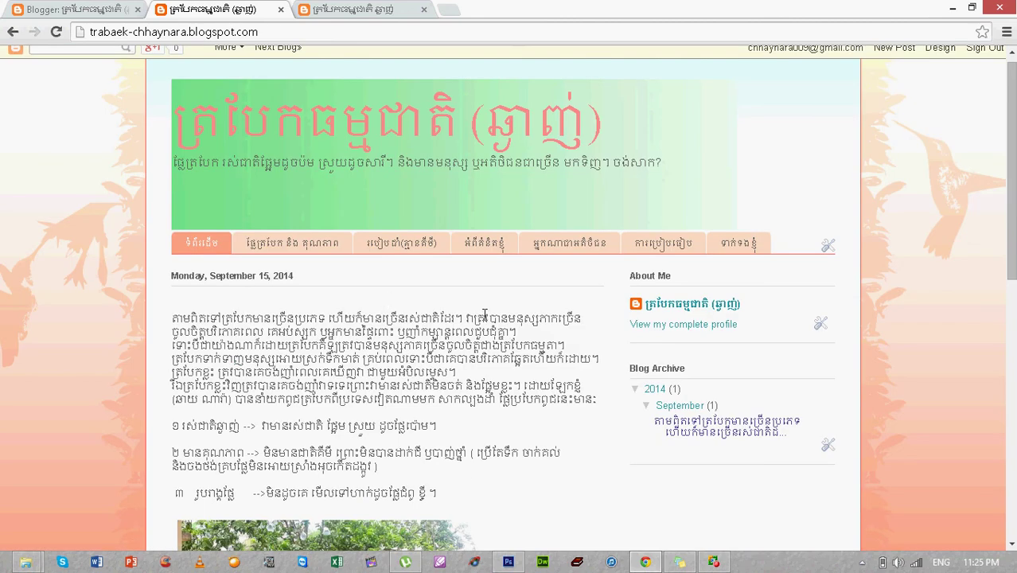
pyautogui.scroll(1, 485, 315)
pyautogui.click(423, 9)
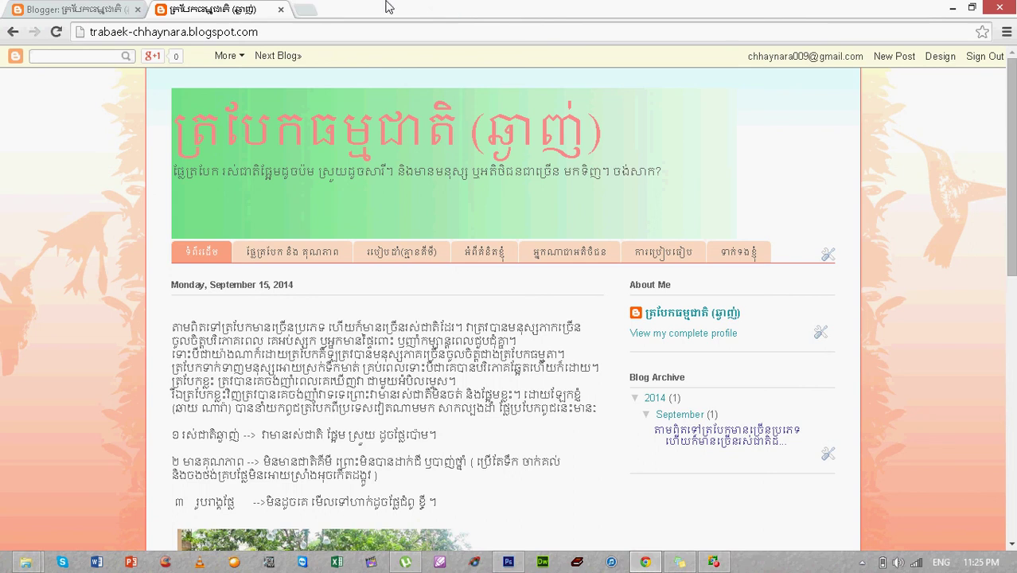
# Save the layout arrangement, view the Overview dashboard, and close both Chrome tabs
pyautogui.click(111, 9)
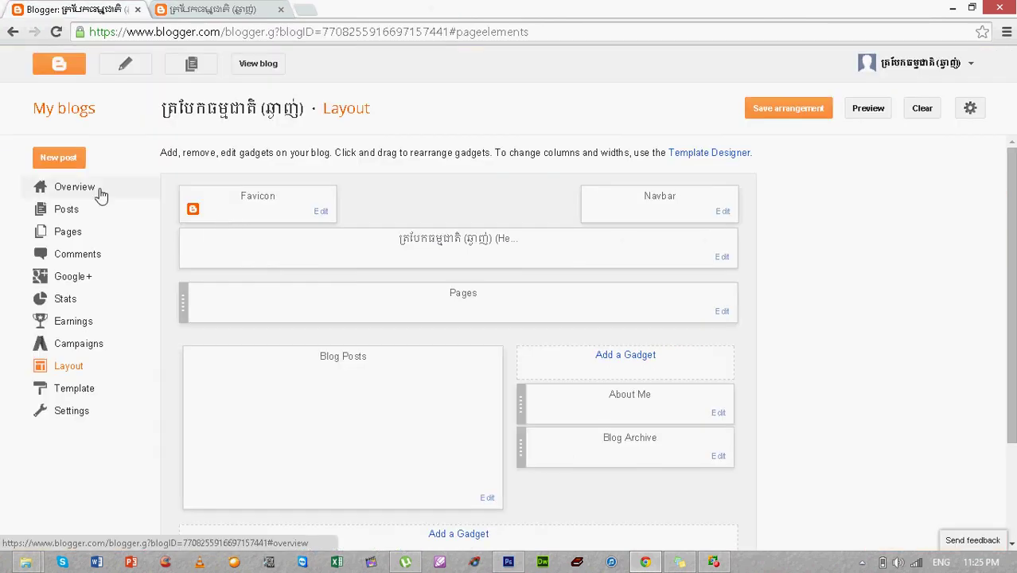
pyautogui.click(789, 113)
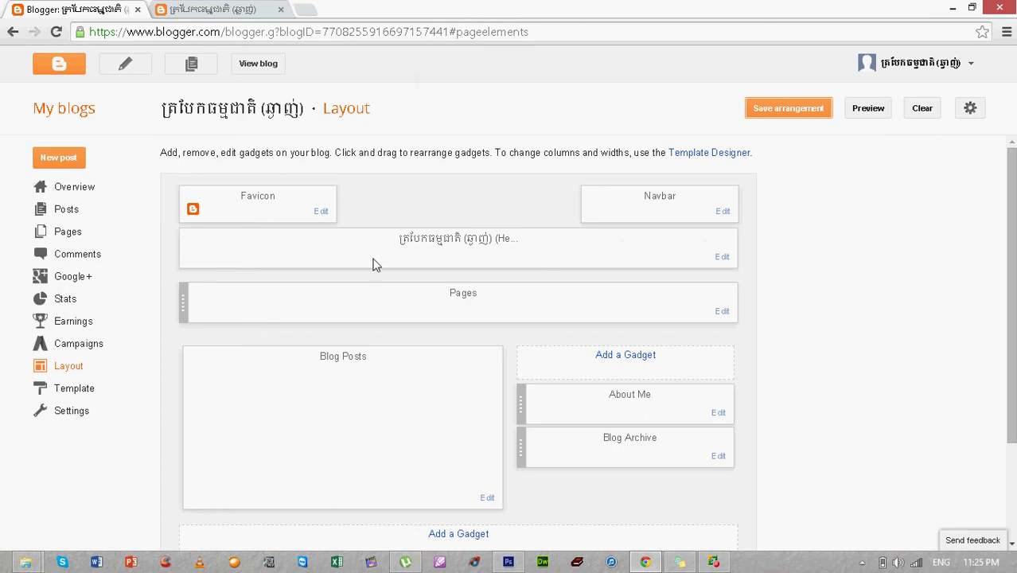
pyautogui.click(83, 192)
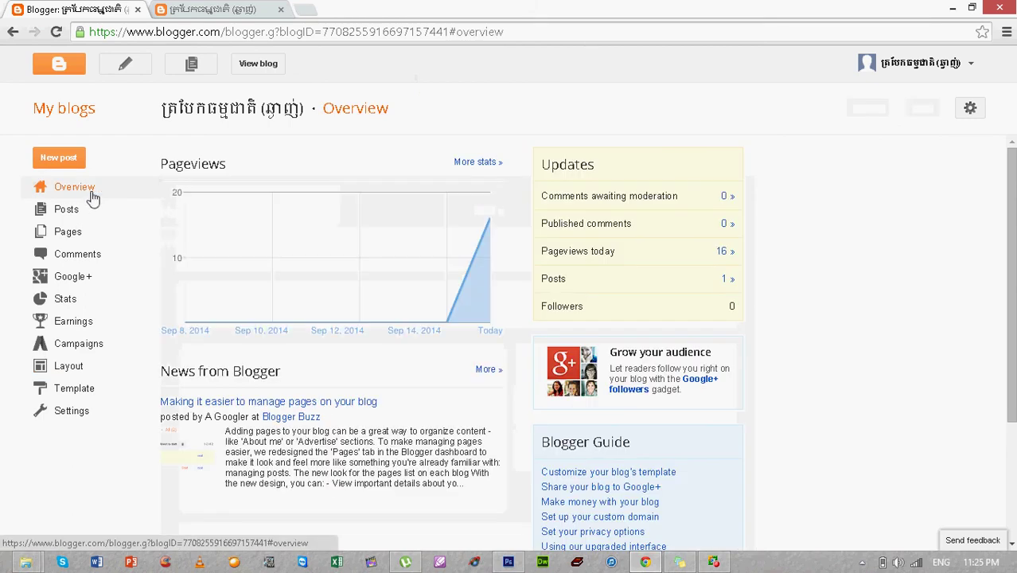
pyautogui.click(137, 10)
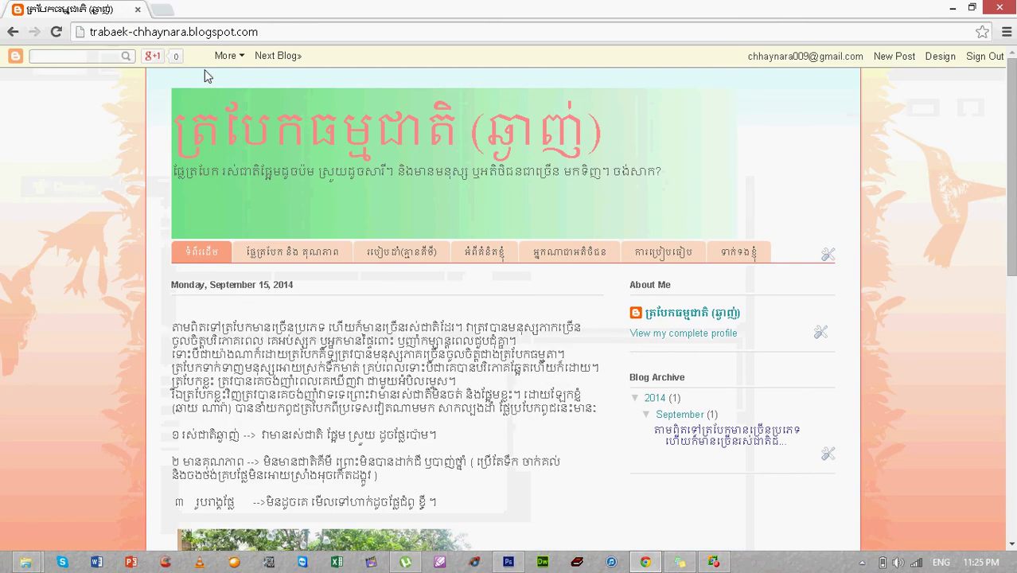
pyautogui.click(135, 9)
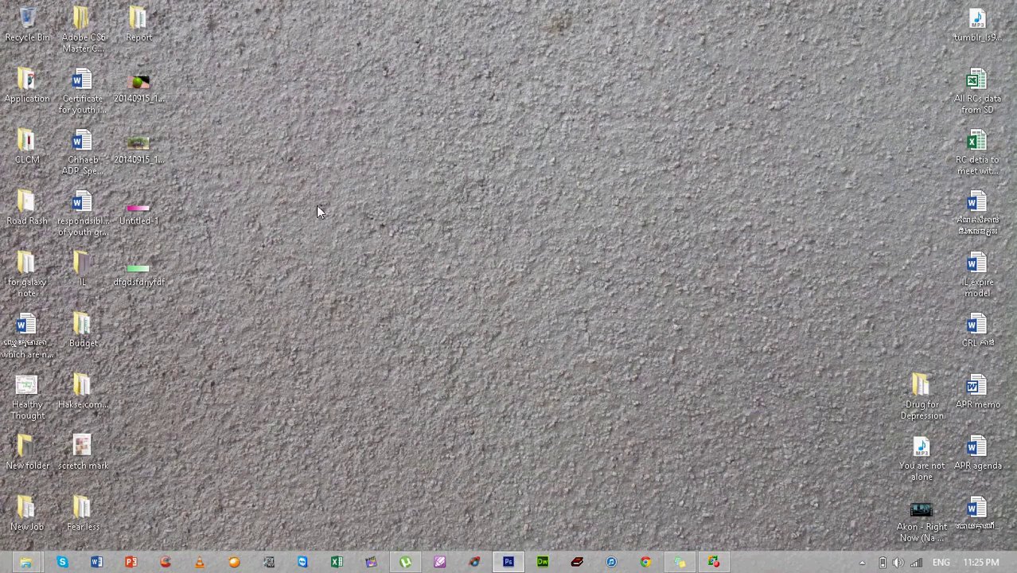